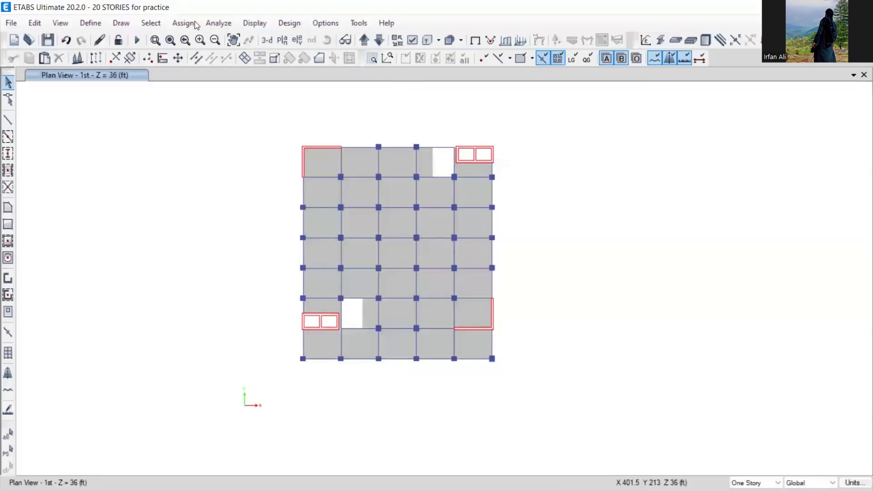
Check the model with all joint, frame, shell and other checks enabled, plus the fix that trims or extends frames and moves joints.
click(219, 24)
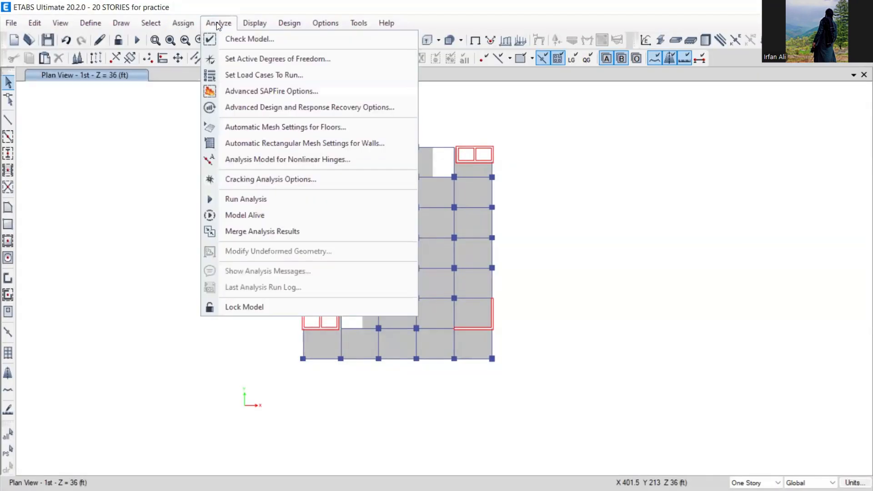
click(249, 40)
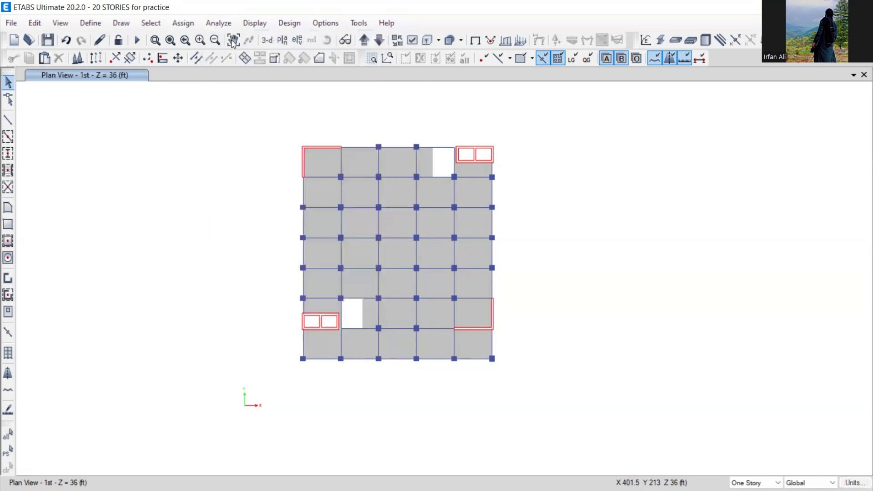
click(452, 413)
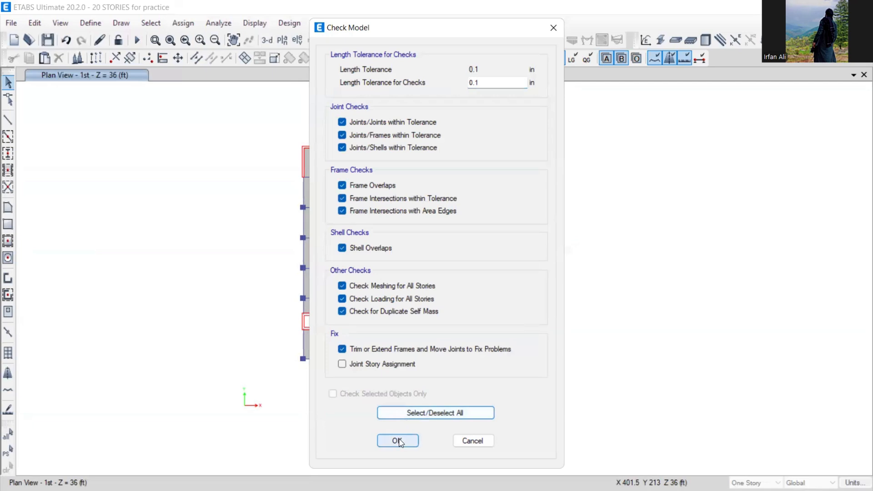
click(400, 440)
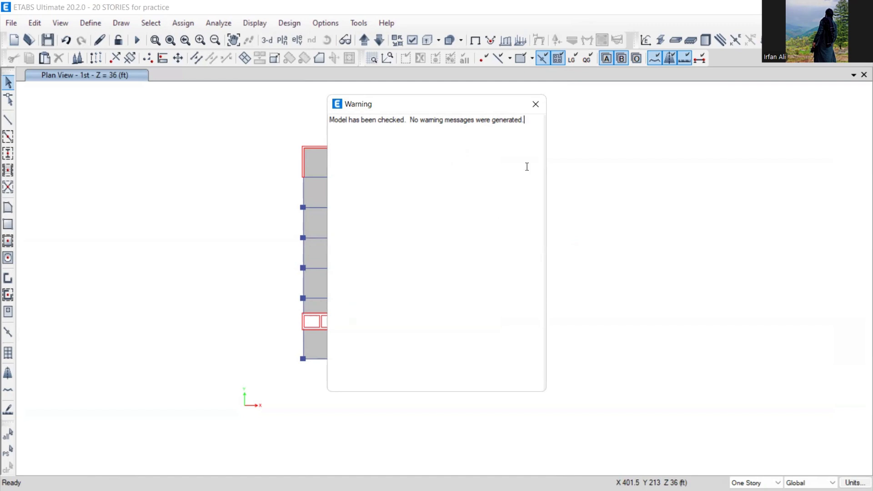
click(538, 109)
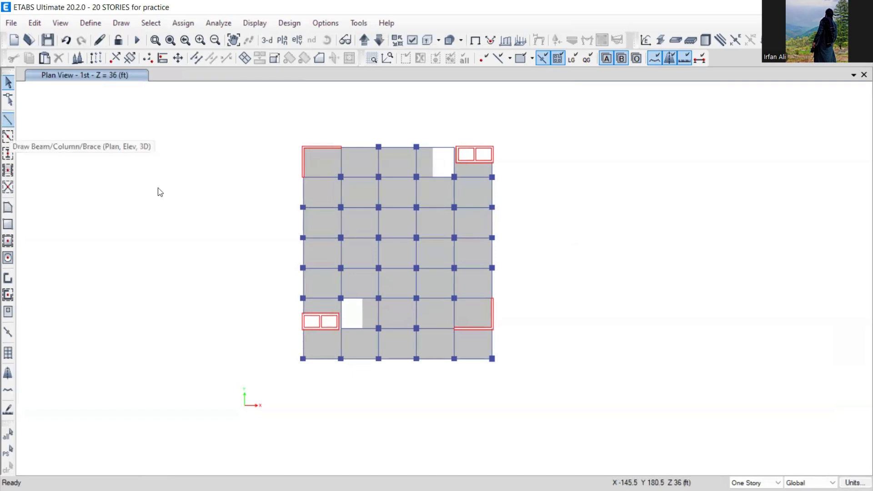
Set the section property for drawing frame lines to B15X24, then leave line drawing mode.
scroll(310, 205, up, 3)
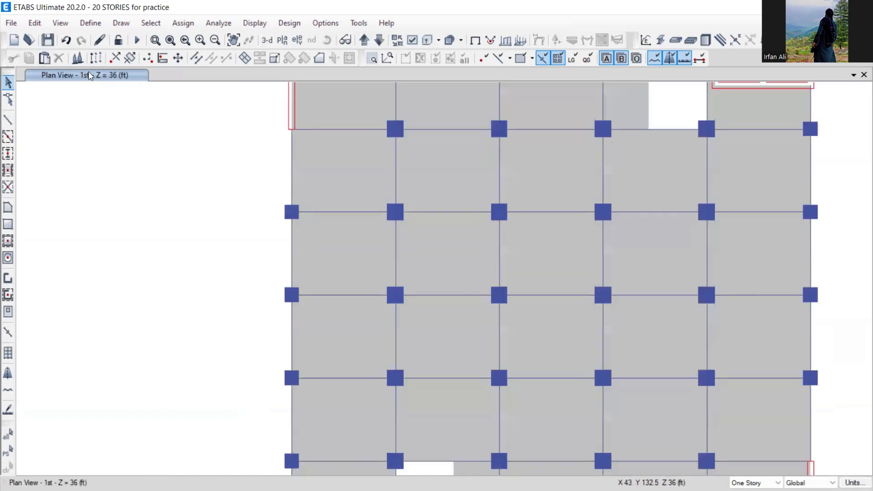
click(7, 119)
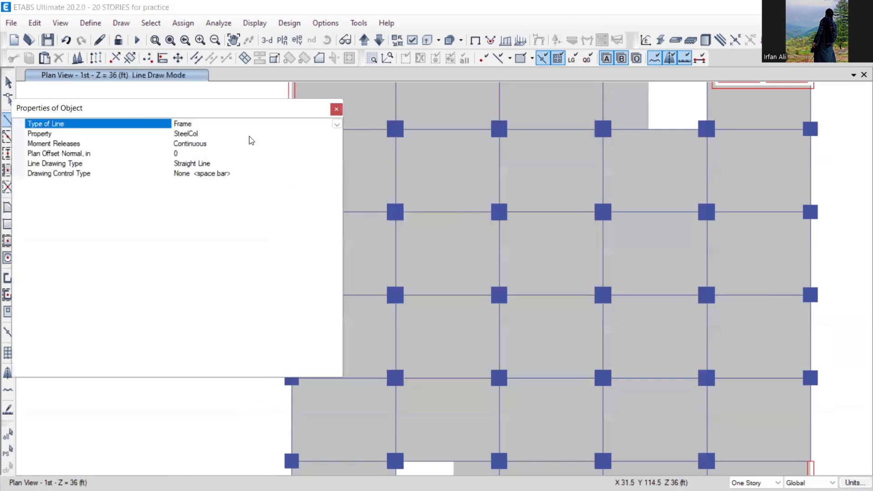
click(337, 134)
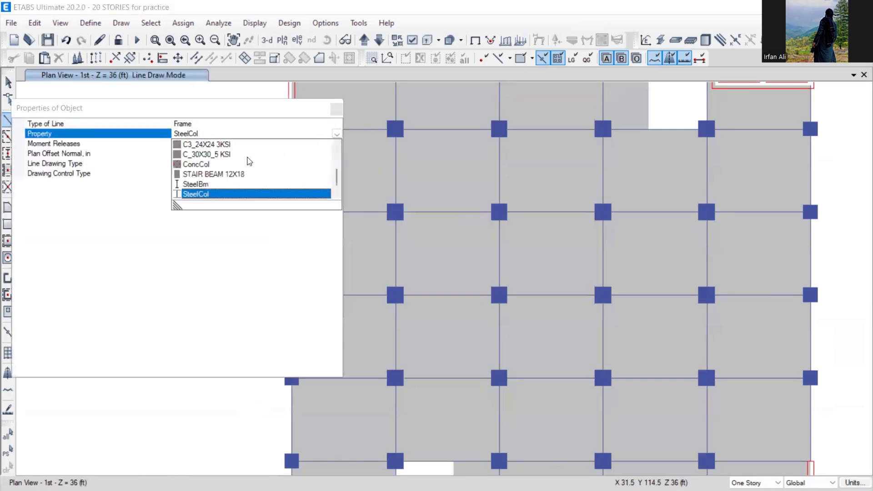
scroll(212, 178, down, 1)
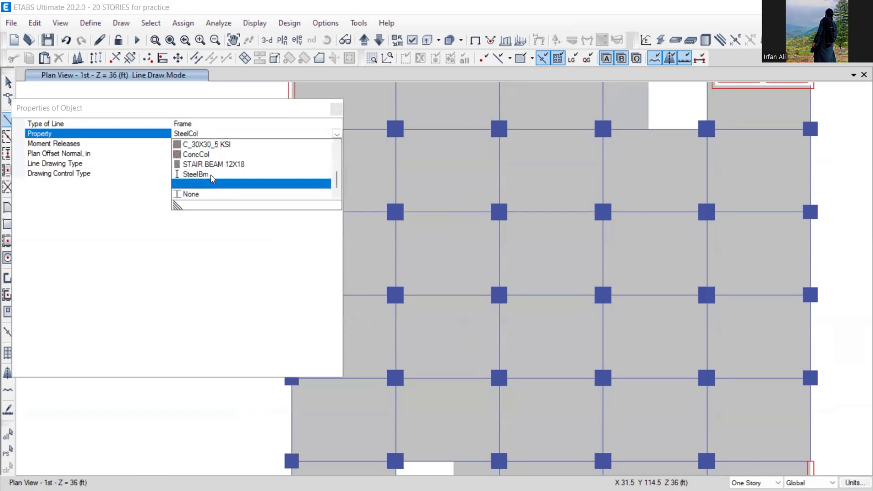
scroll(212, 176, up, 5)
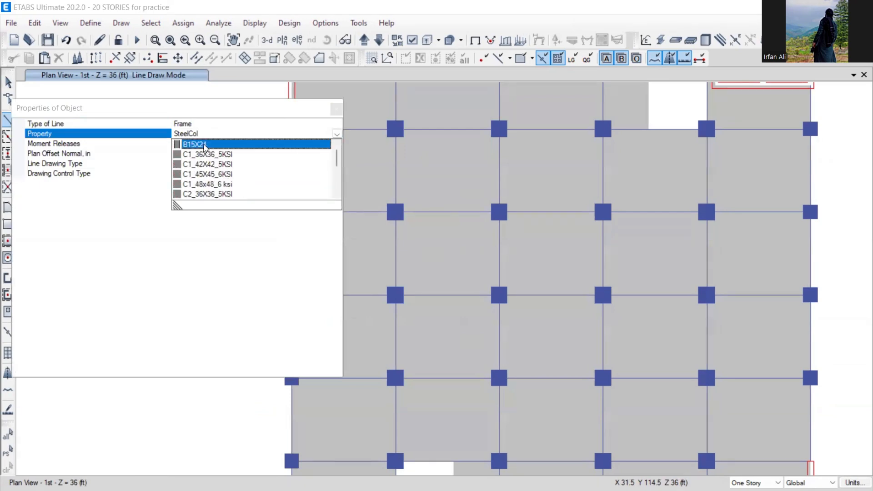
click(202, 144)
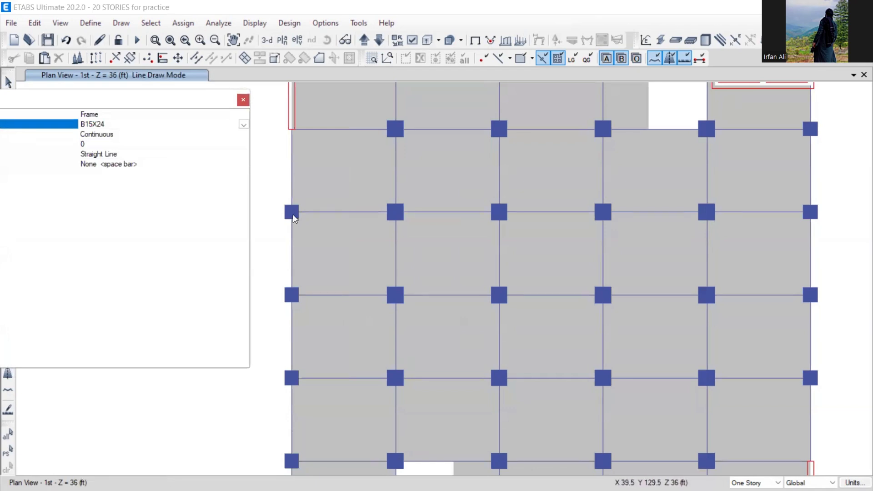
click(9, 84)
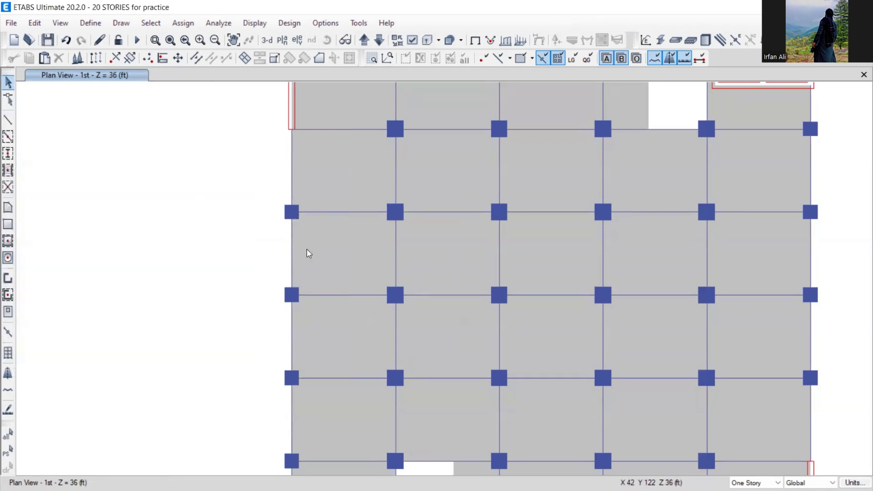
scroll(289, 208, down, 3)
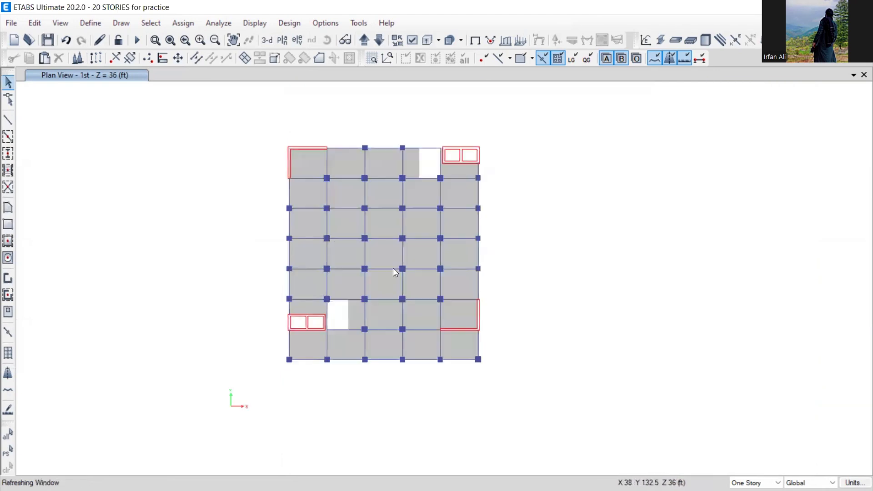
middle_drag(394, 268, 337, 246)
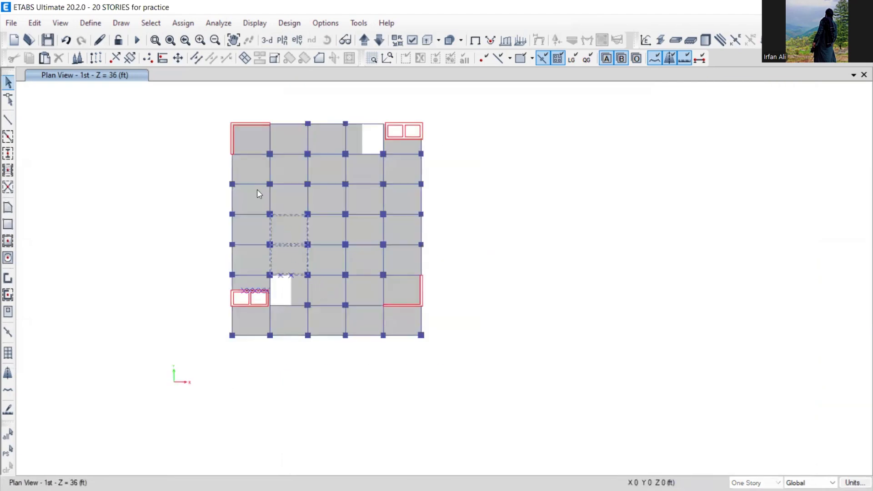
click(339, 25)
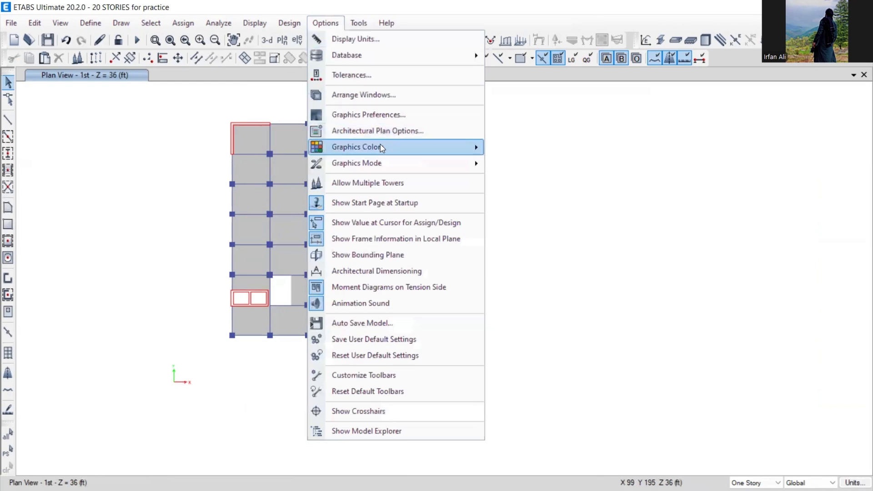
mouse_move(384, 162)
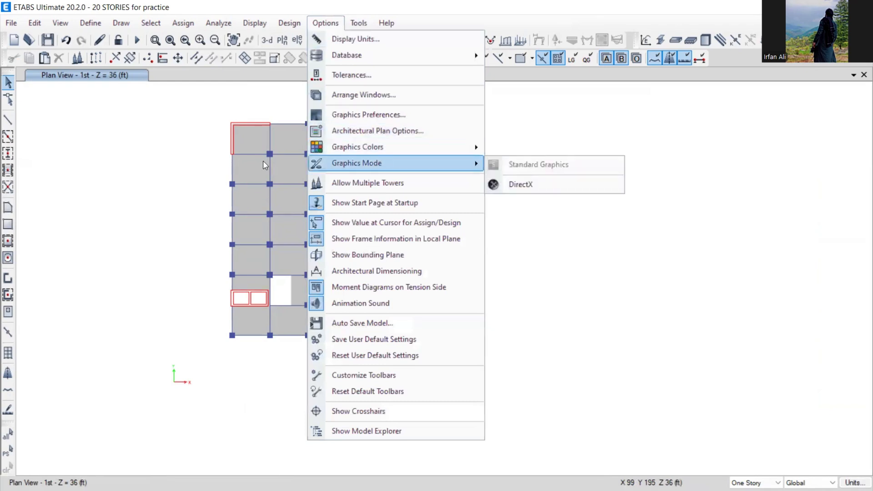
Enable snapping to joints, line ends and midpoints, grid intersections, edges, and lines and frames for beam drawing.
click(7, 119)
click(8, 120)
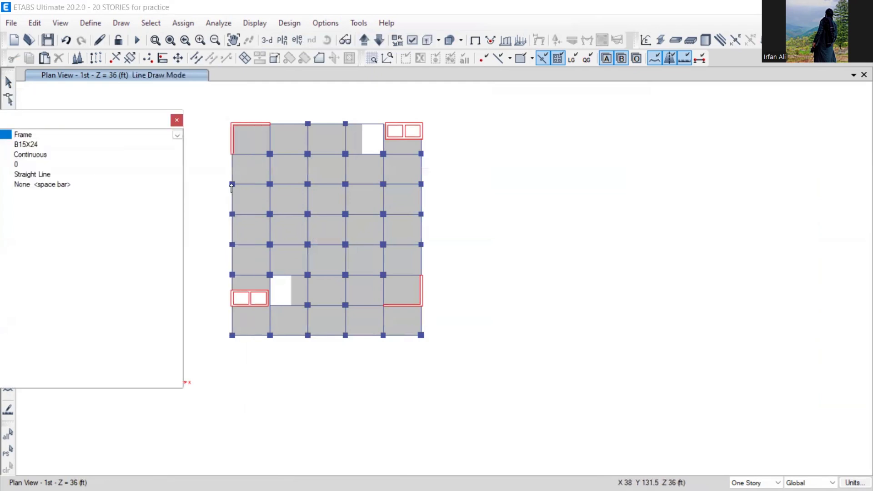
click(114, 24)
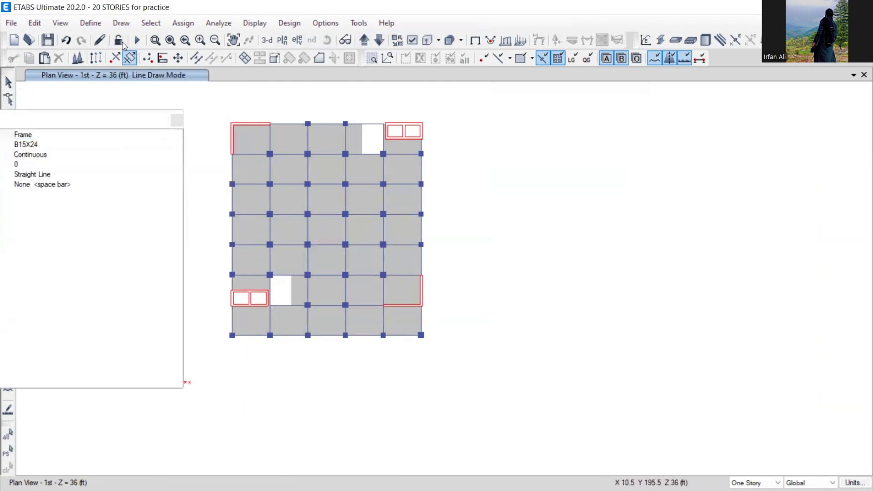
click(118, 26)
click(280, 347)
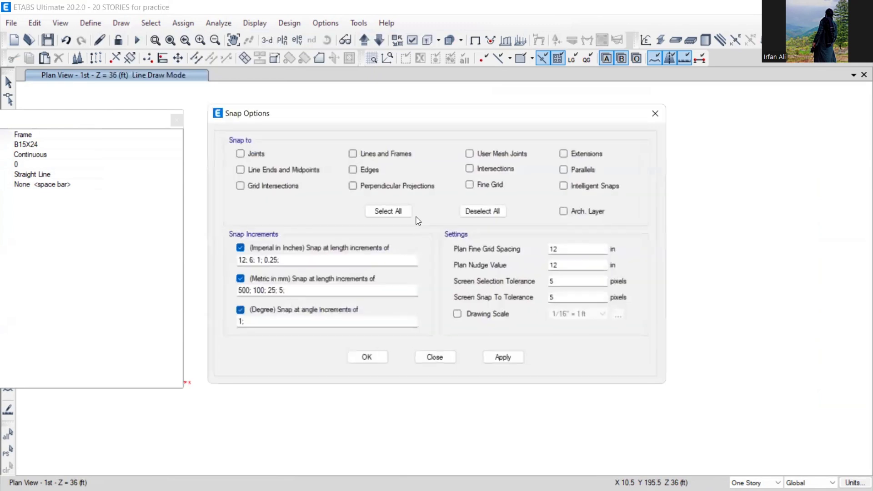
click(258, 154)
click(260, 170)
click(363, 171)
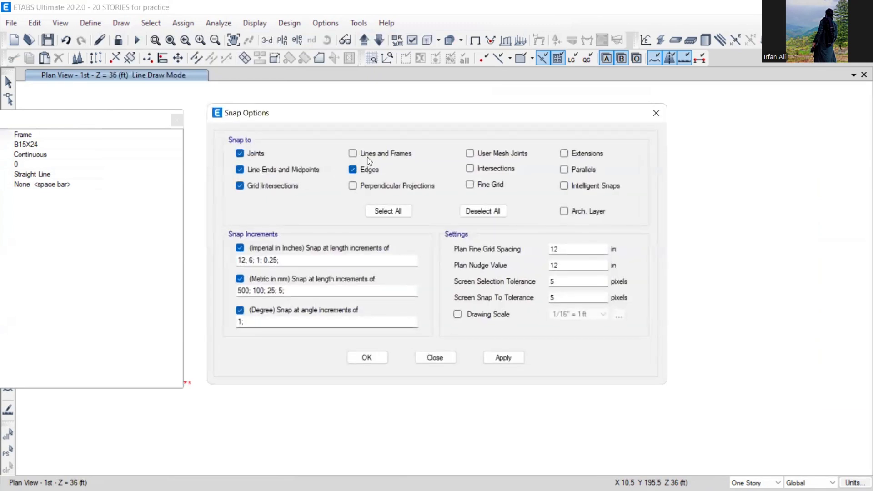
click(369, 155)
click(353, 353)
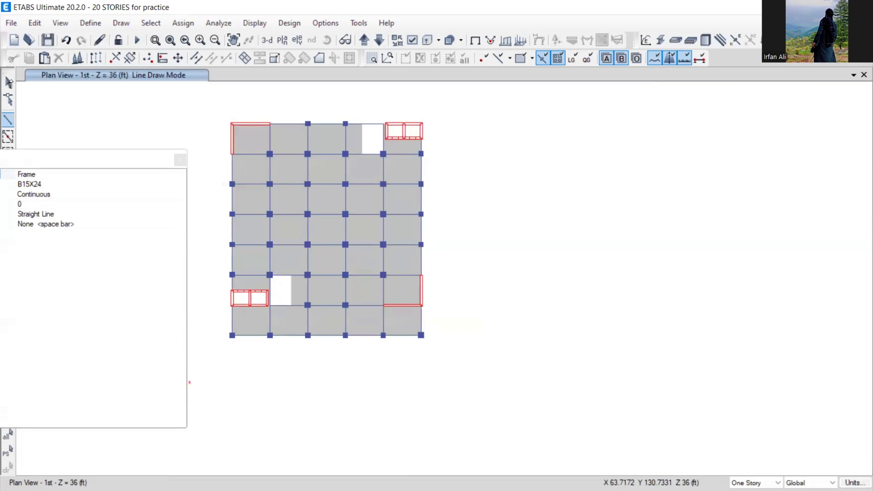
click(9, 81)
Rerun the model check with all joint, frame, shell and other checks but without any automatic fixes.
click(218, 22)
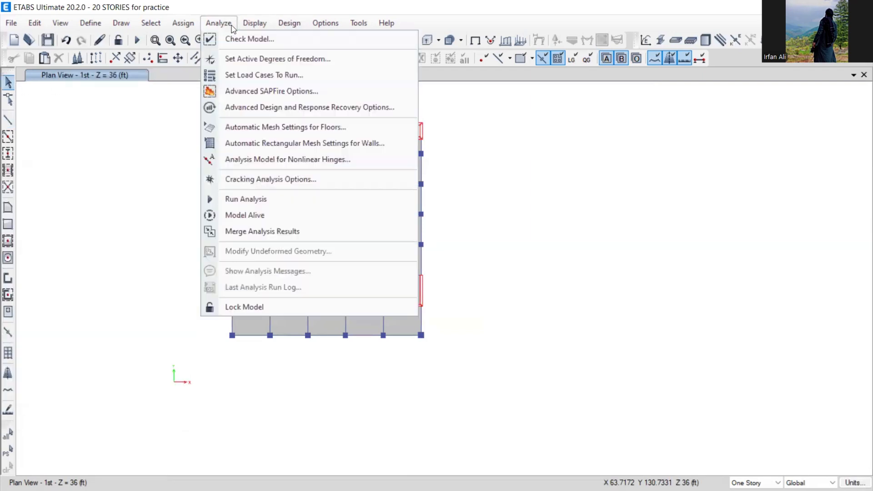
click(234, 37)
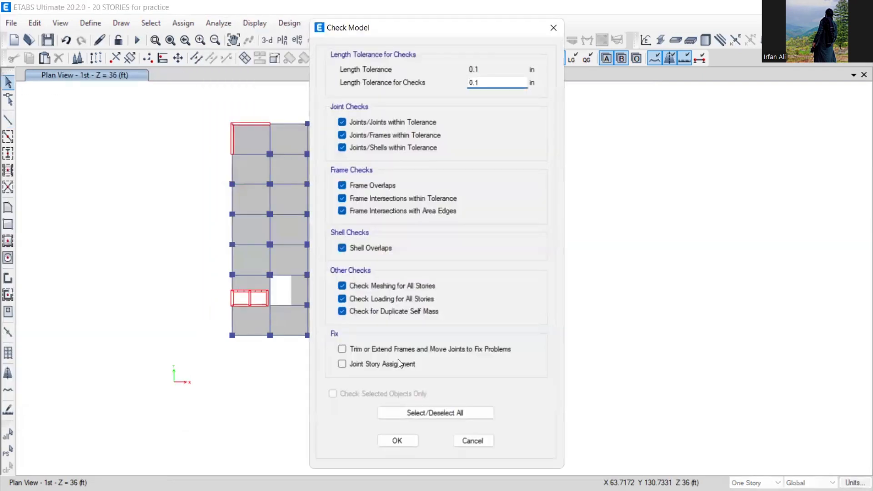
click(397, 440)
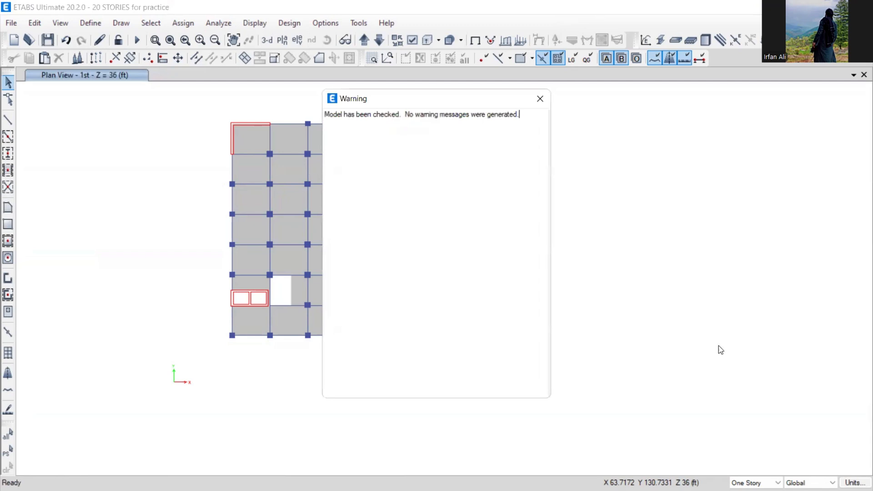
click(540, 99)
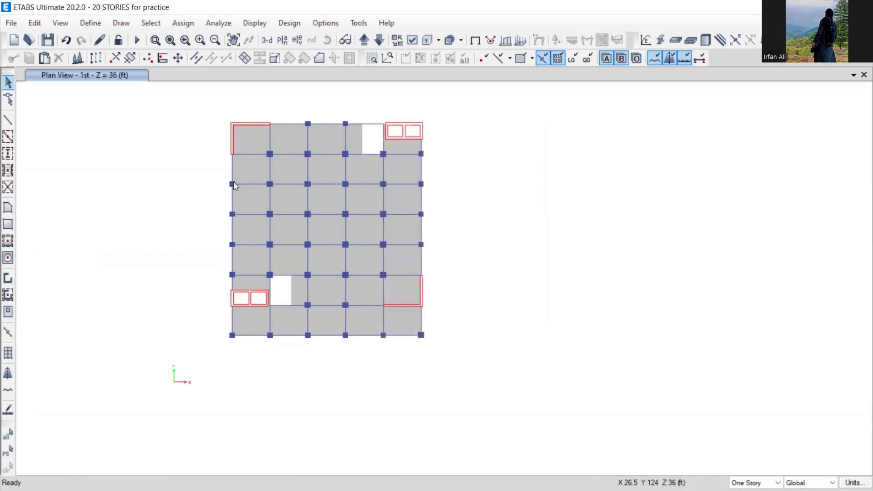
Undo the last edit on the 1st-story plan.
scroll(235, 183, up, 3)
click(257, 187)
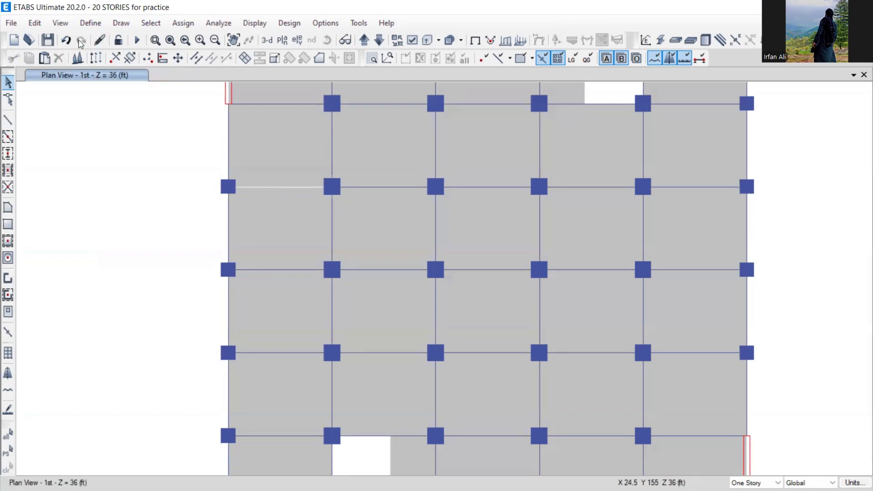
click(66, 40)
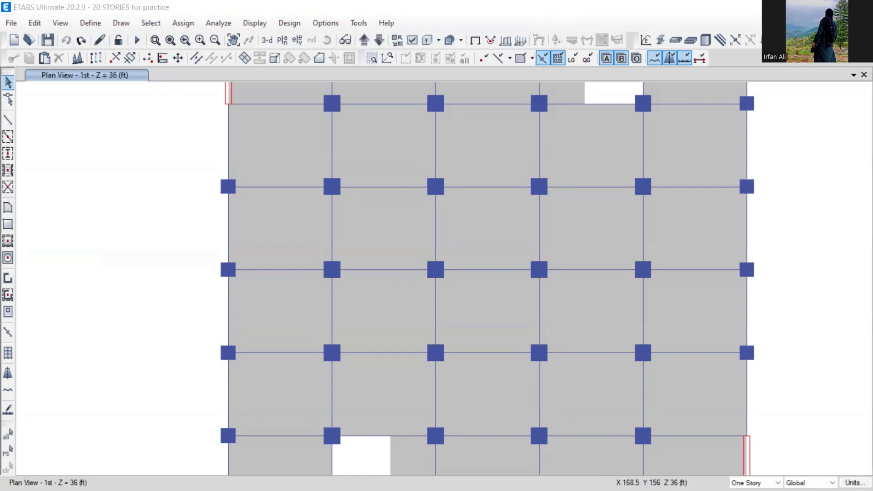
Switch to the SDS-BD-2 MODULE-4 presentation in PowerPoint and go to the Diaphragms Assignment slide.
click(799, 7)
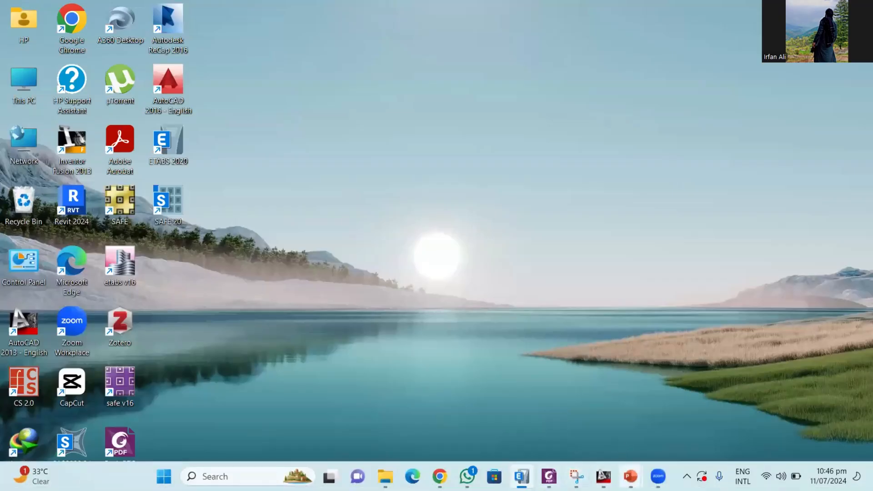
mouse_move(631, 476)
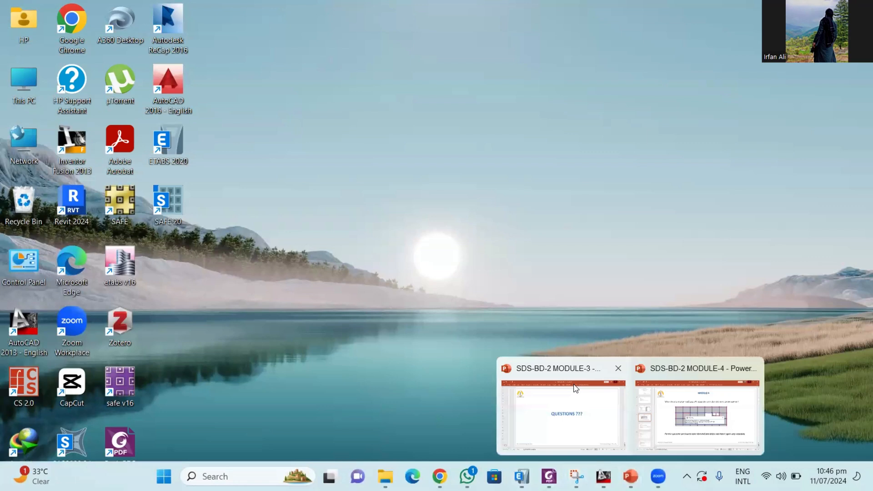
click(670, 395)
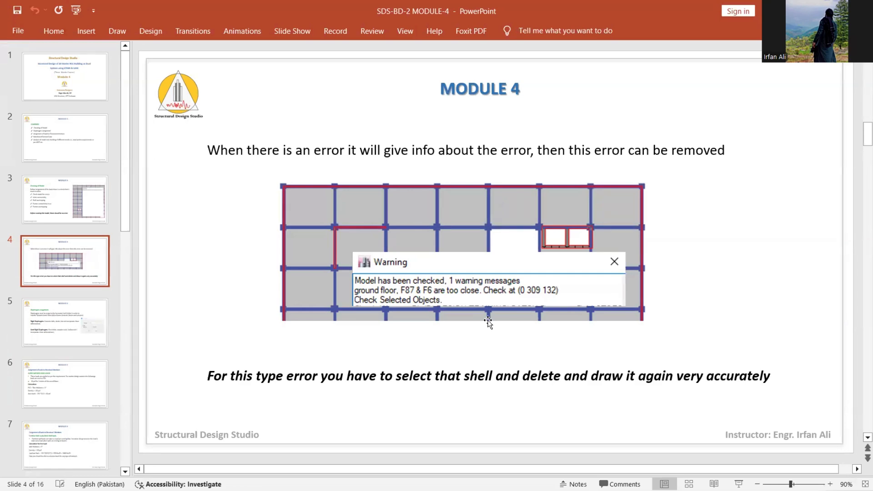
scroll(487, 323, down, 1)
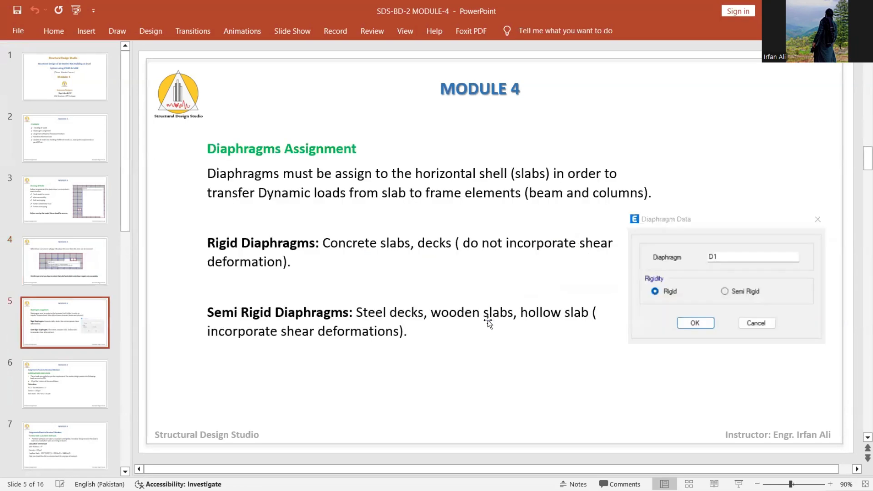
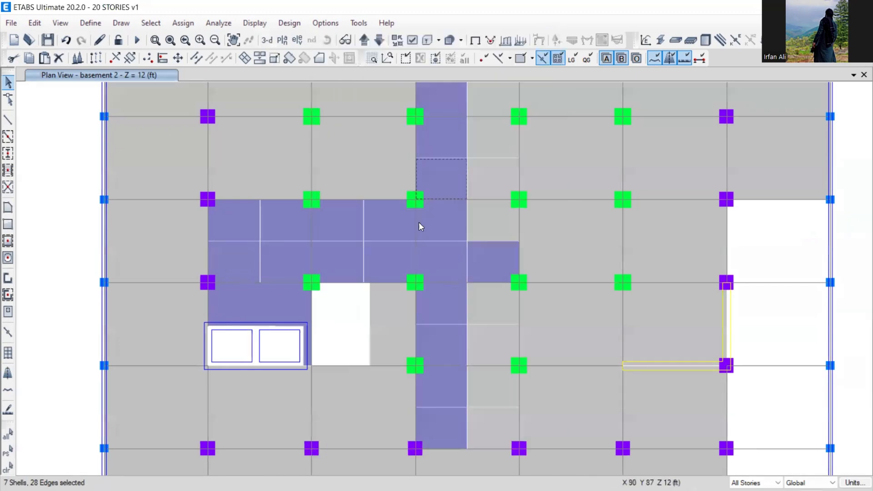
Inspect the assignments of a slab panel beside the central purple strip on the basement 2 plan.
right_click(495, 148)
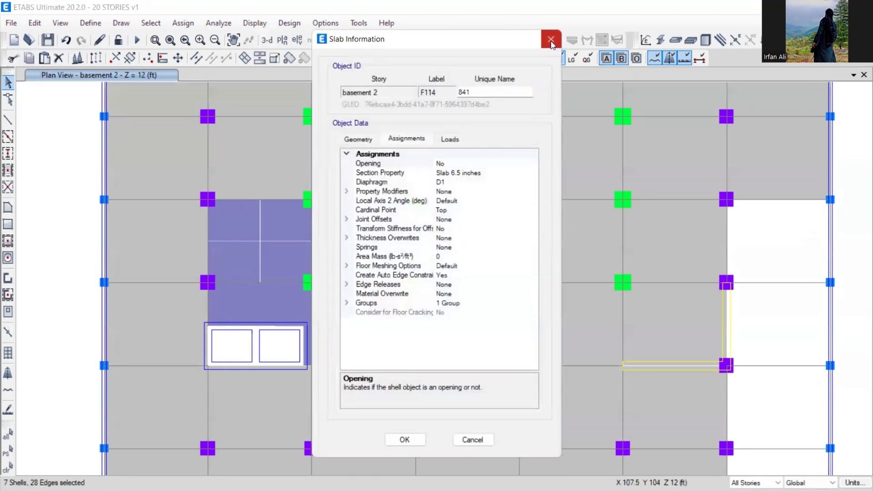
click(551, 41)
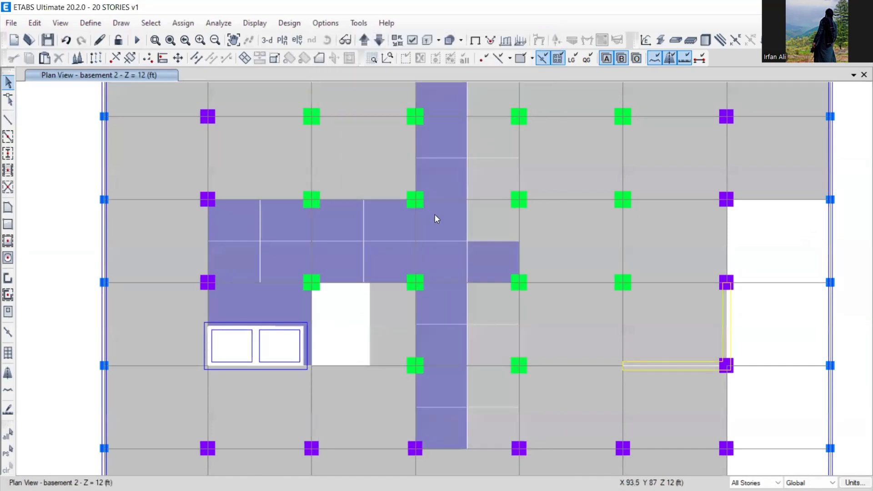
scroll(435, 214, down, 3)
middle_drag(487, 186, 474, 241)
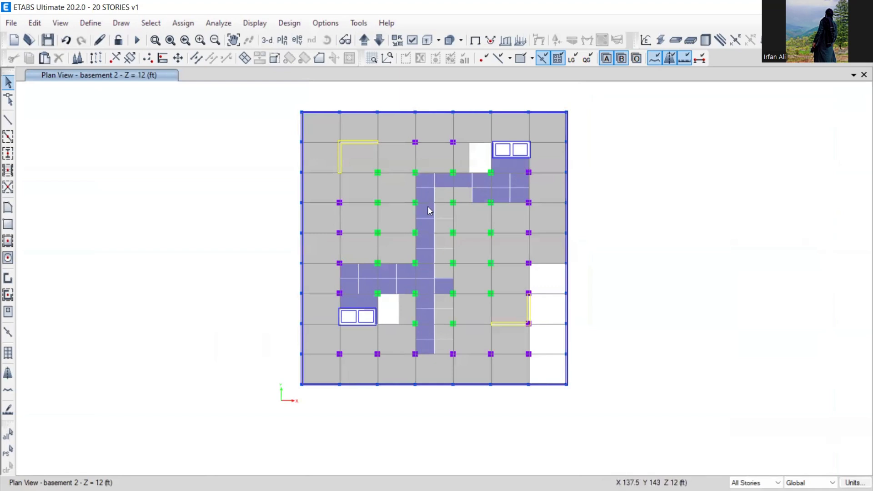
Review the slab layouts of the stories from the basement 2 plan up to the 8th story plan.
scroll(499, 195, up, 2)
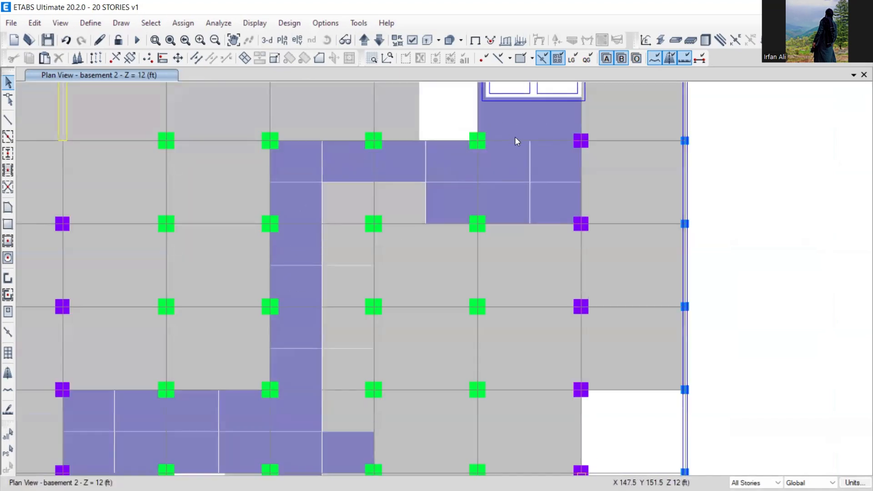
scroll(515, 136, down, 2)
middle_drag(491, 208, 487, 259)
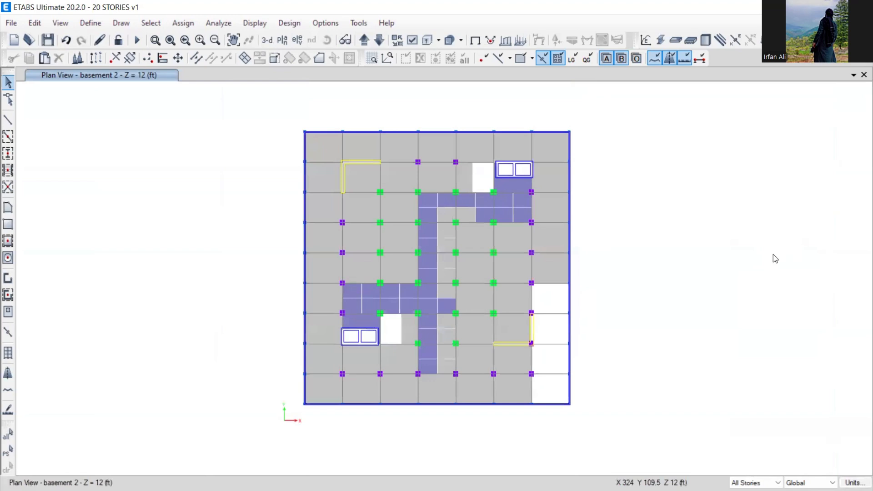
click(364, 41)
click(364, 41)
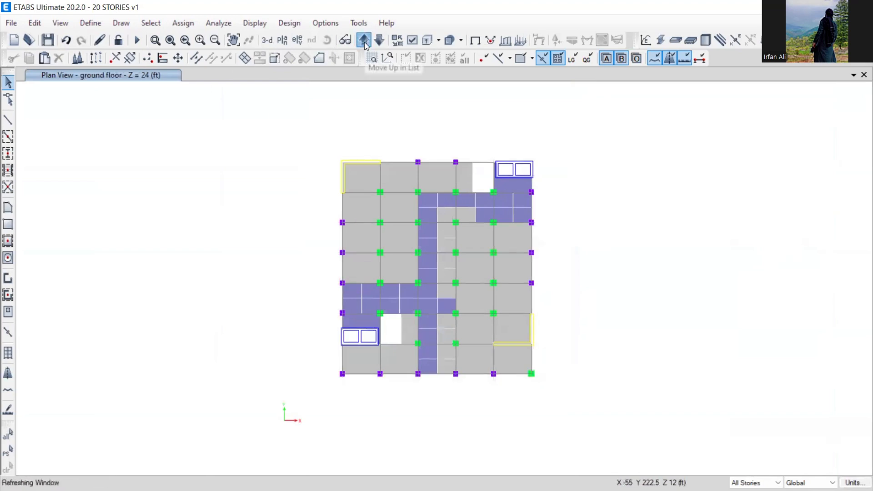
click(364, 40)
click(364, 40)
click(364, 41)
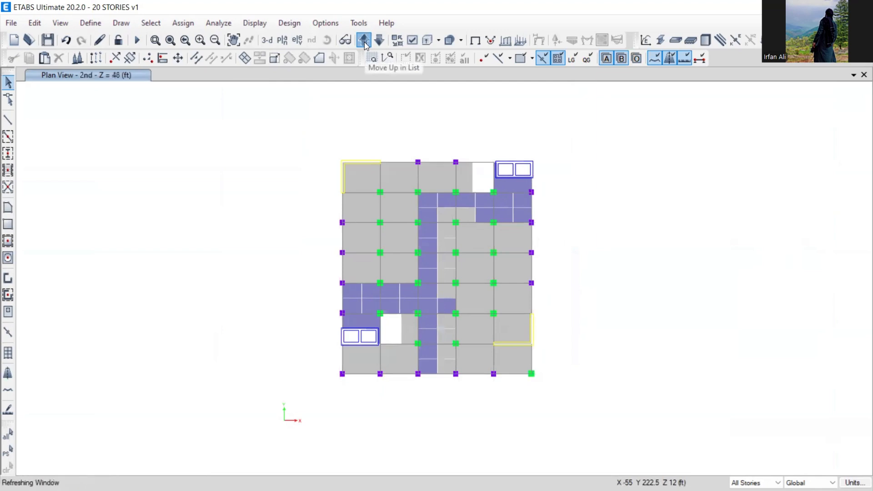
click(364, 41)
click(364, 41)
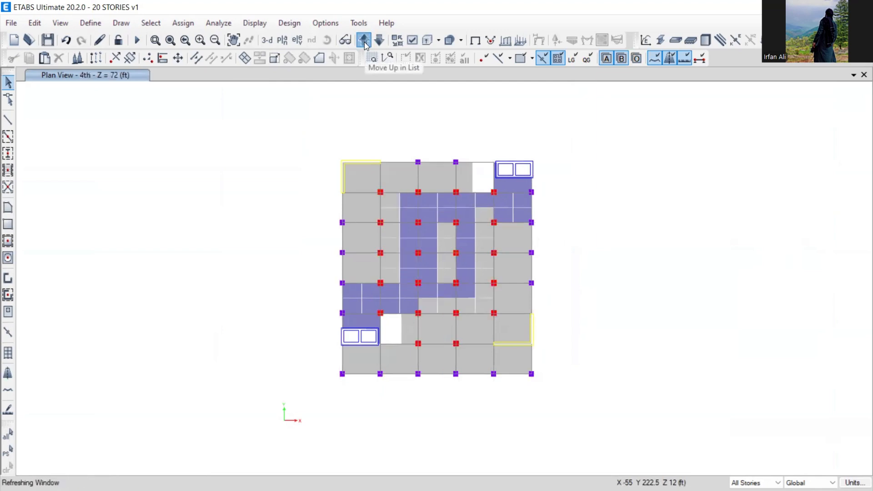
click(364, 40)
click(364, 40)
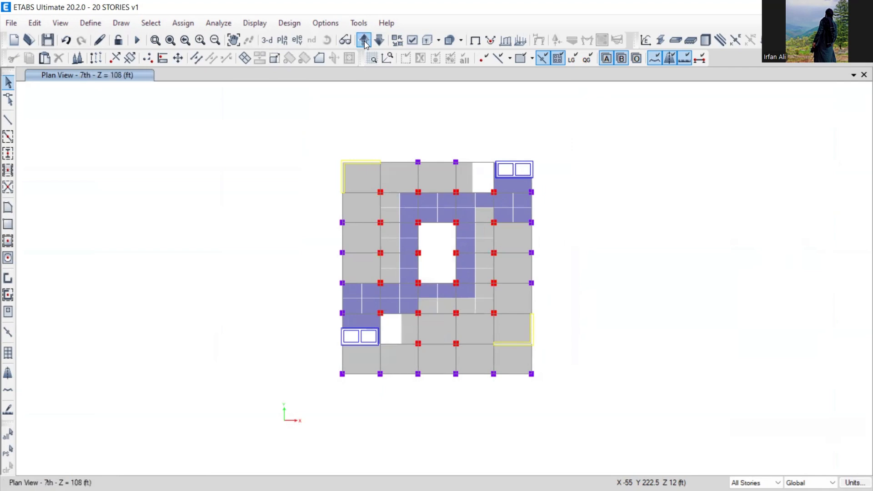
click(364, 41)
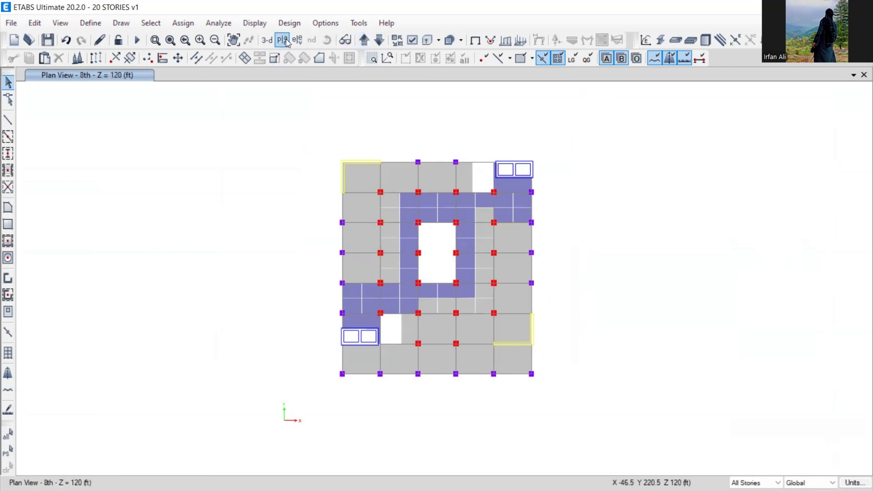
Display the basement 2 plan and hide the walls in its view options.
scroll(388, 309, down, 5)
click(380, 336)
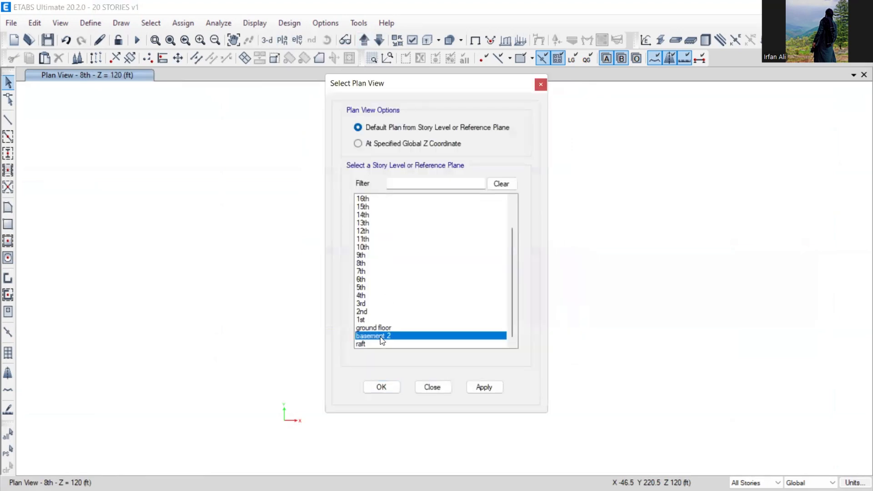
click(382, 387)
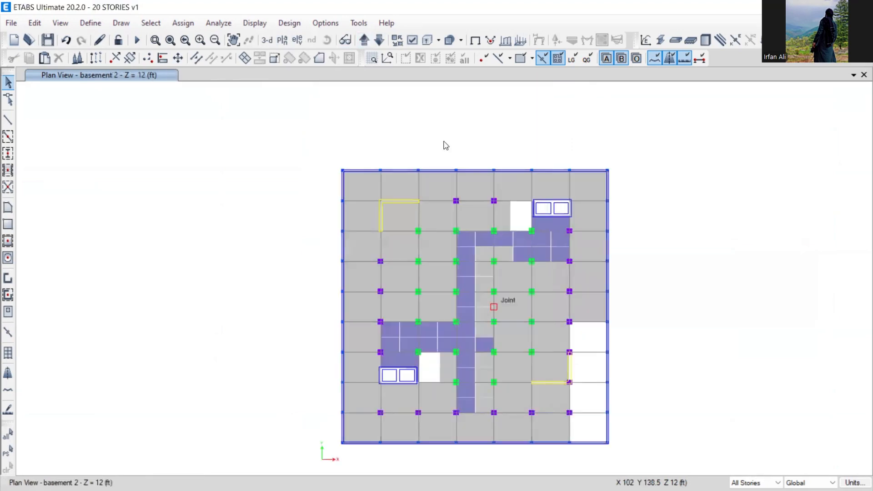
key(ctrl+w)
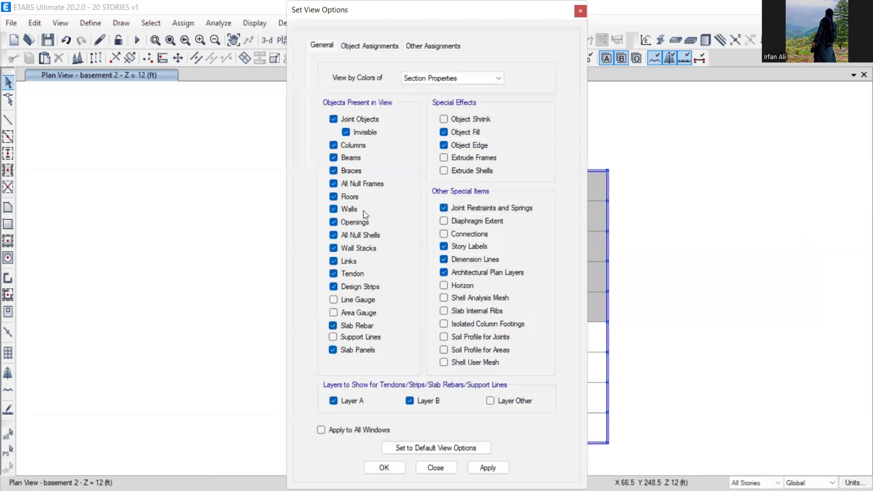
click(384, 468)
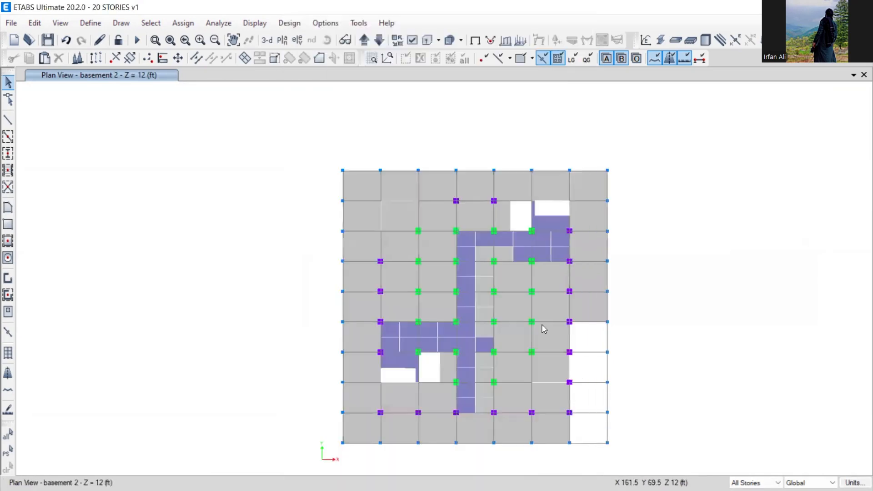
middle_drag(520, 304, 464, 255)
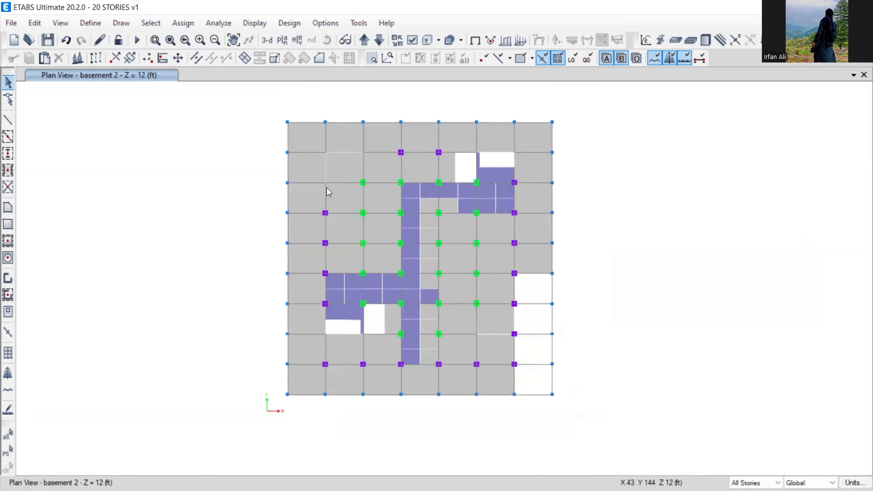
Select all slabs with the "coridor" slab property and hide them from the basement 2 plan.
click(150, 23)
mouse_move(165, 41)
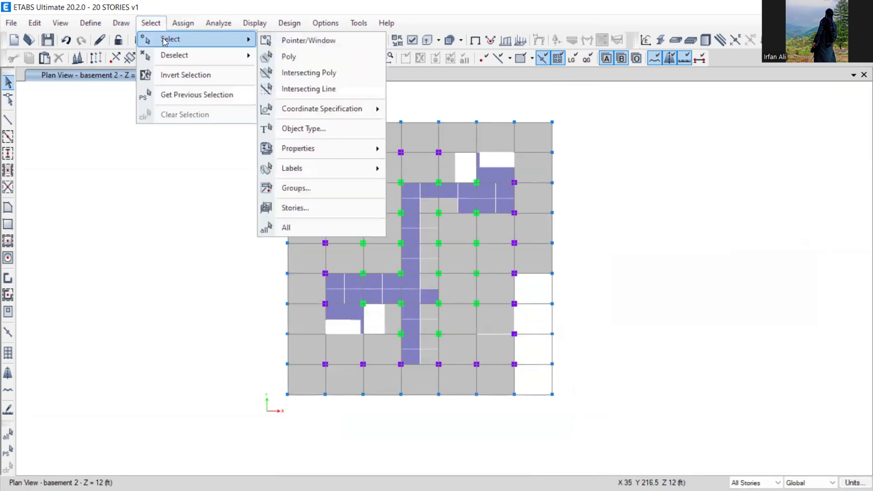
mouse_move(312, 147)
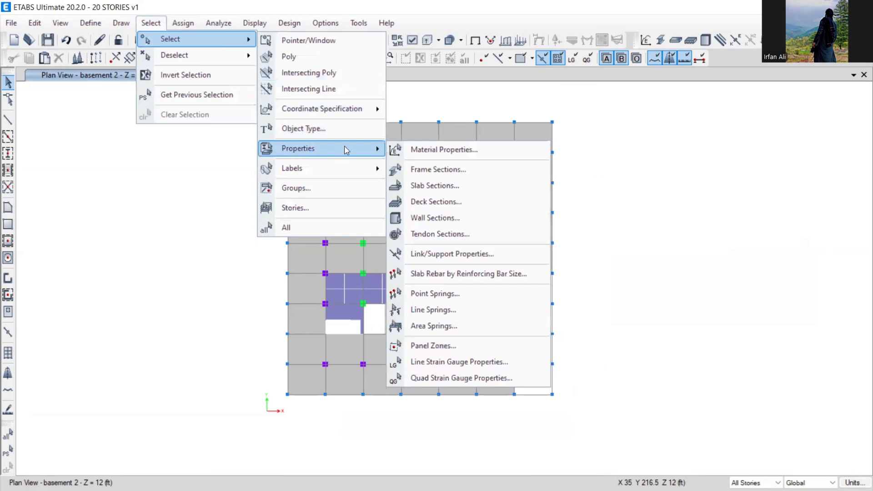
click(425, 186)
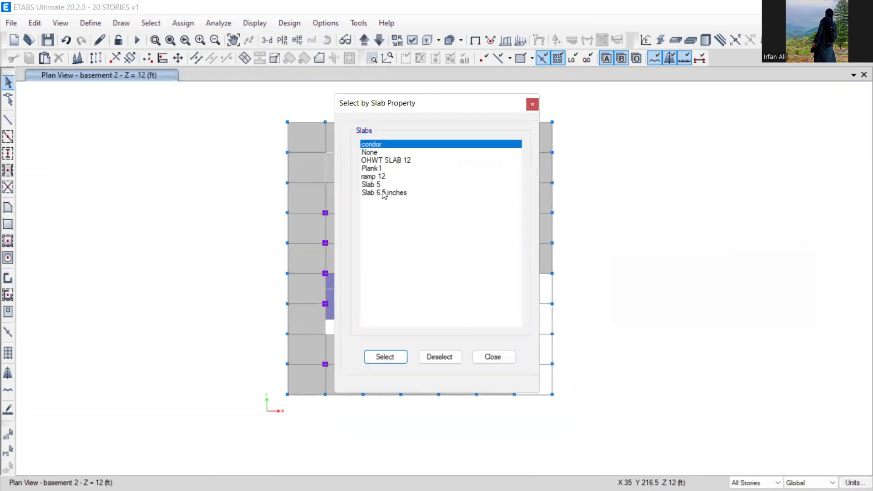
click(386, 357)
click(492, 357)
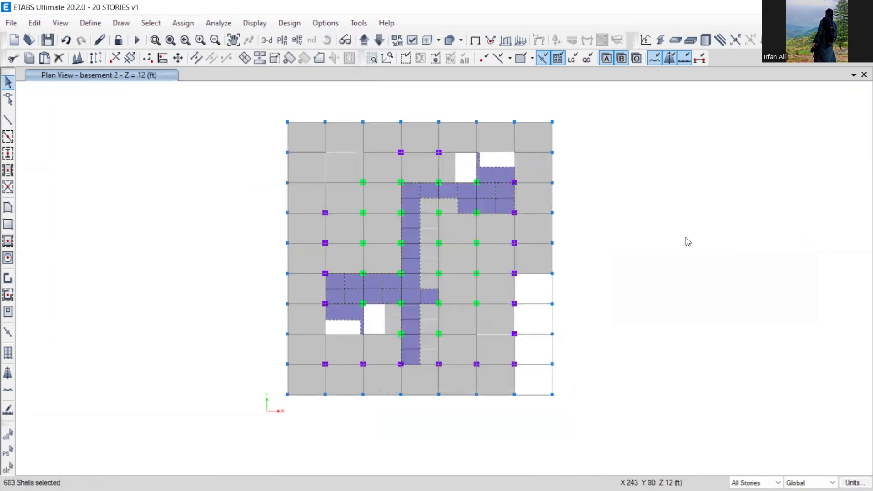
right_click(686, 231)
click(729, 327)
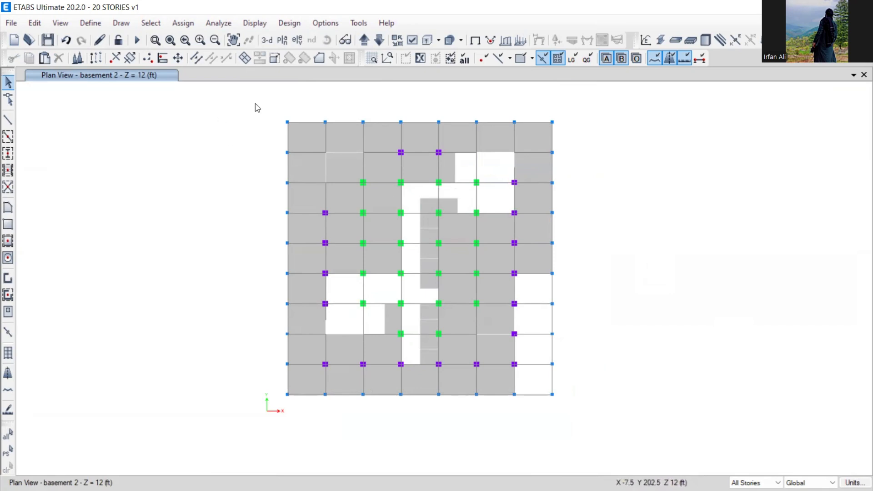
Select all remaining objects on the basement 2 plan with a window, applied to all stories.
drag(255, 105, 266, 124)
drag(278, 164, 597, 432)
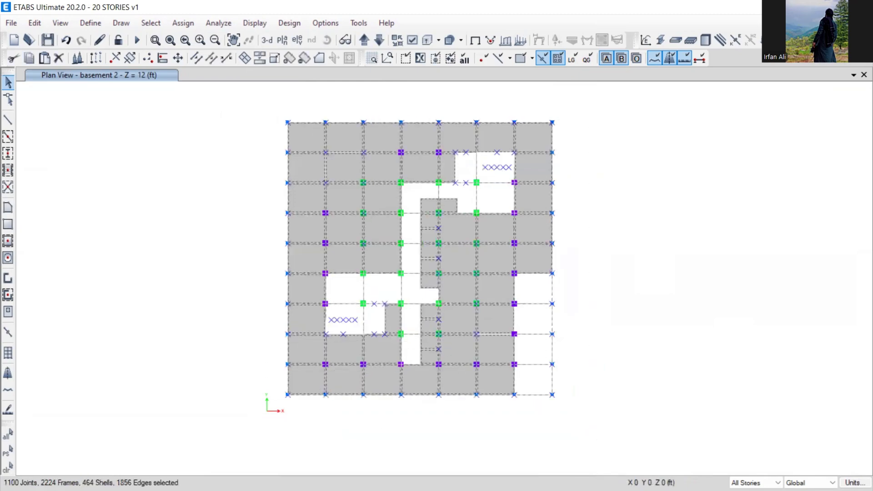
Launch AutoCAD 2013 and open the 20 STORIES drawing from the DESIGN DATA for practice folder.
key(super+d)
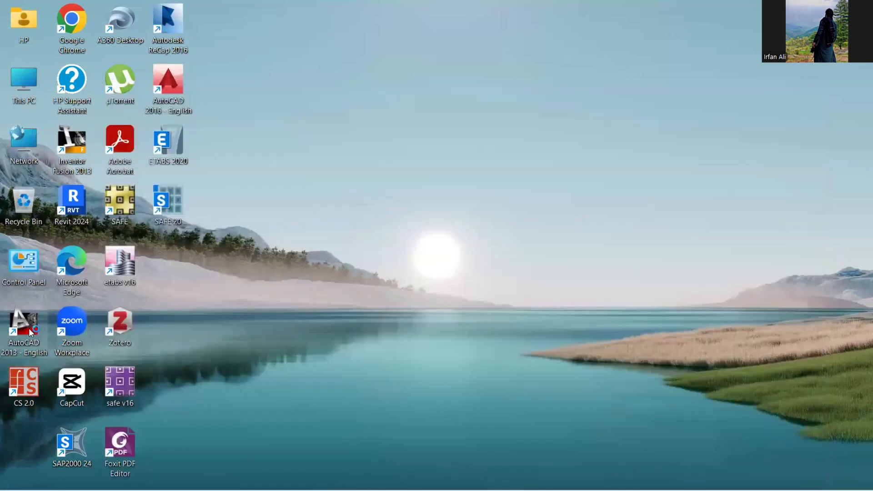
double_click(27, 328)
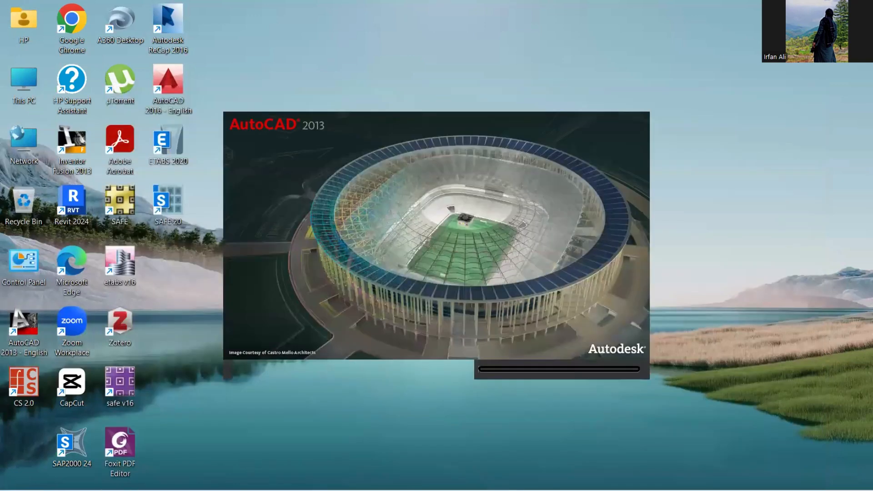
mouse_move(559, 476)
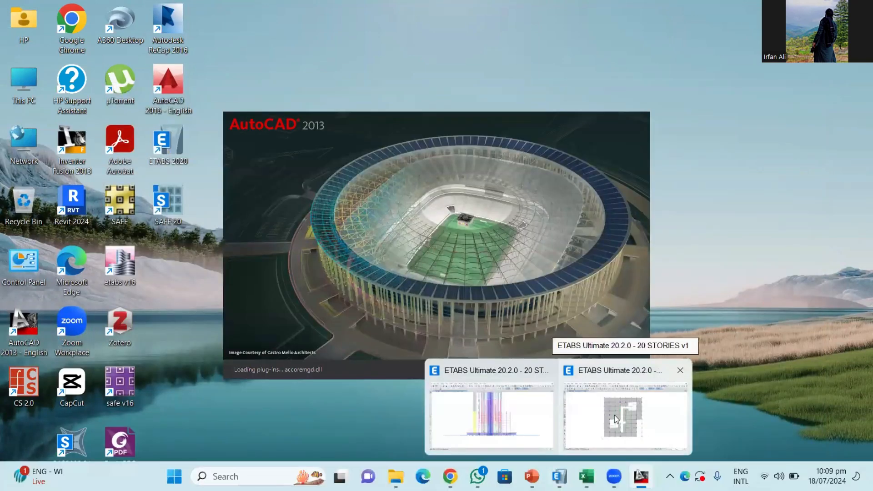
click(604, 408)
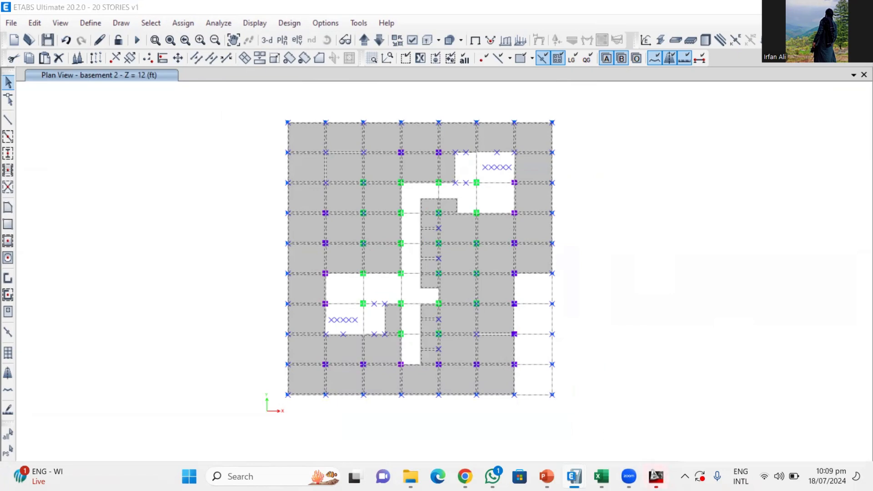
click(800, 7)
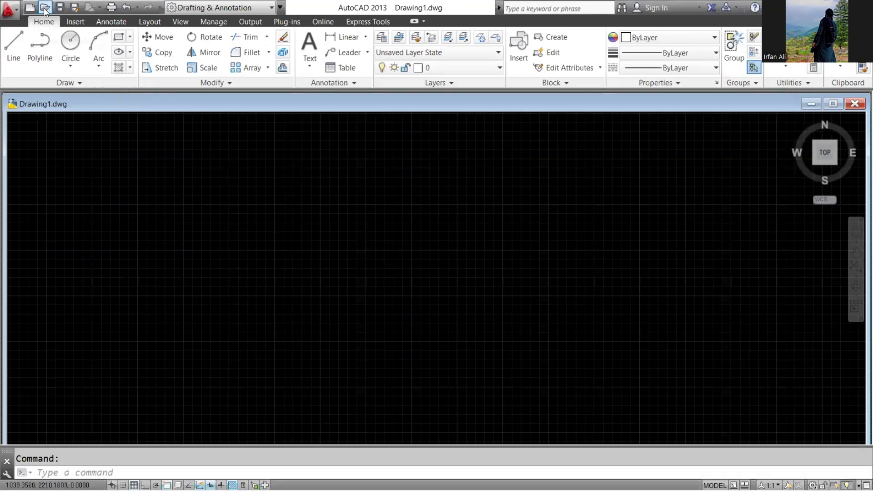
click(44, 7)
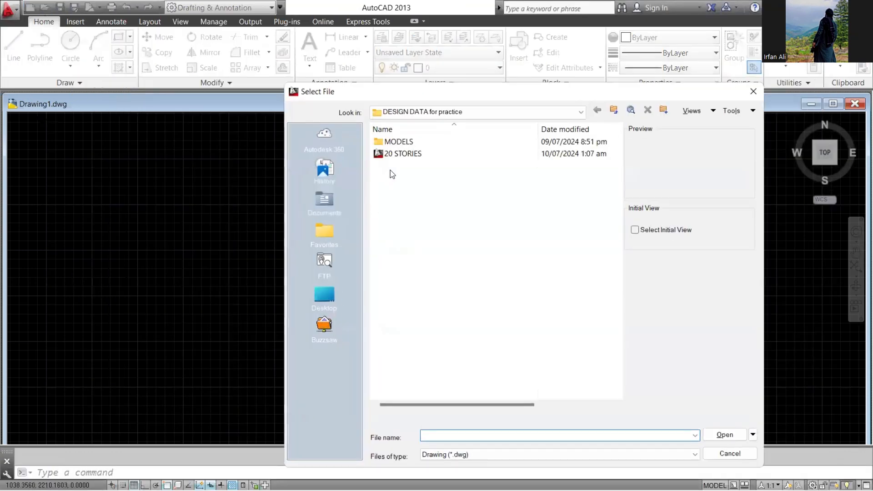
double_click(423, 153)
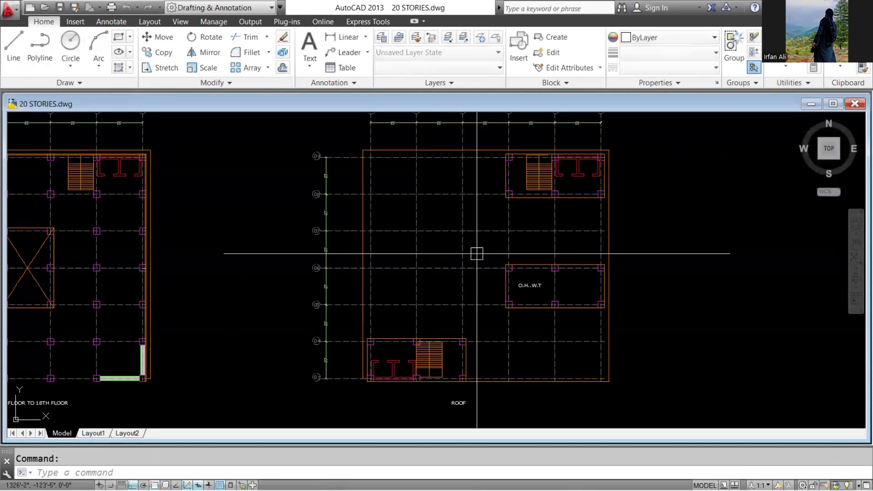
Examine the basement, ground floor to 5th floor and 6th floor plans for the use of each floor.
scroll(475, 253, down, 10)
middle_drag(398, 266, 446, 266)
scroll(354, 267, up, 10)
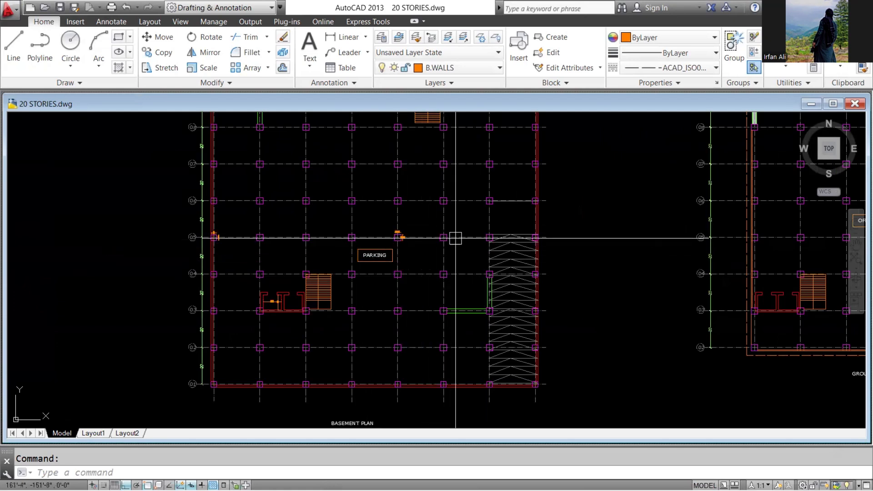
scroll(452, 236, down, 5)
scroll(455, 234, up, 5)
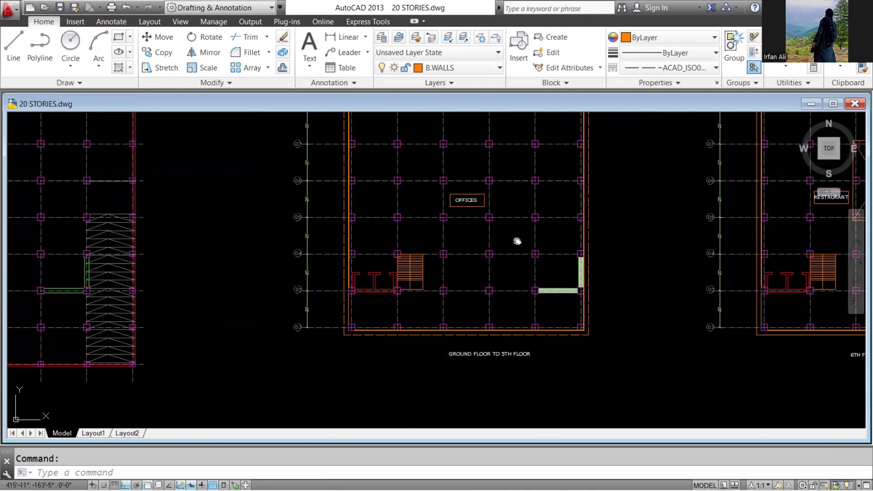
scroll(517, 239, down, 5)
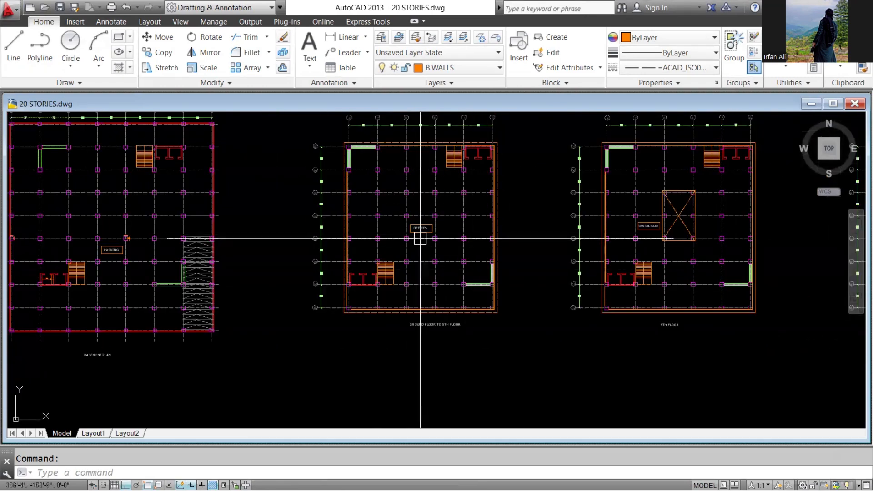
scroll(419, 232, up, 2)
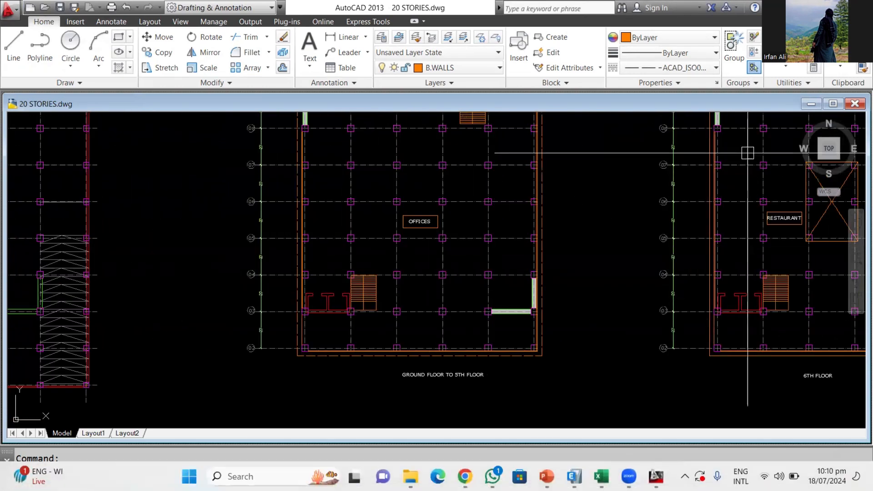
mouse_move(601, 476)
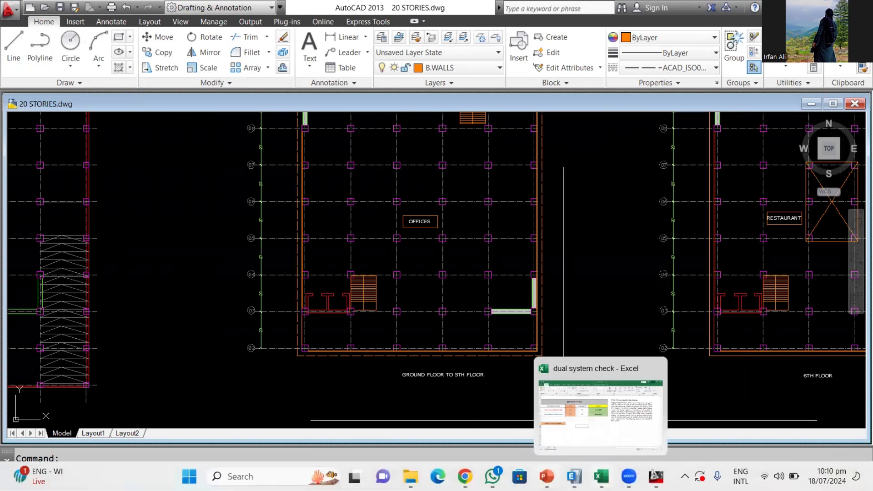
middle_drag(651, 291, 482, 296)
scroll(249, 394, up, 4)
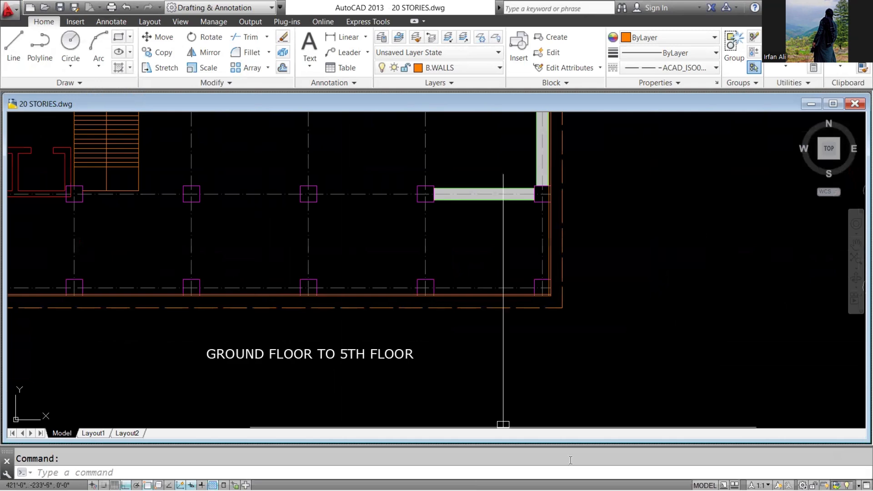
Switch back to the 20 STORIES v1 model in ETABS and display the ground floor plan.
mouse_move(656, 477)
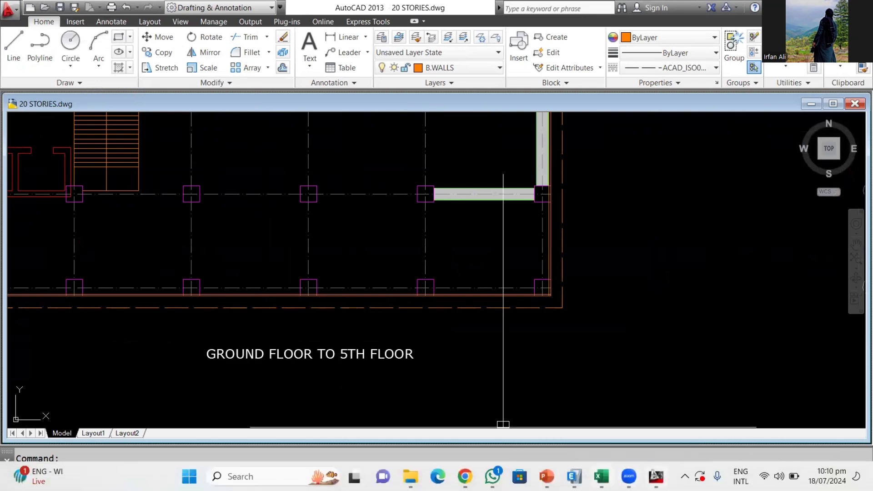
mouse_move(574, 477)
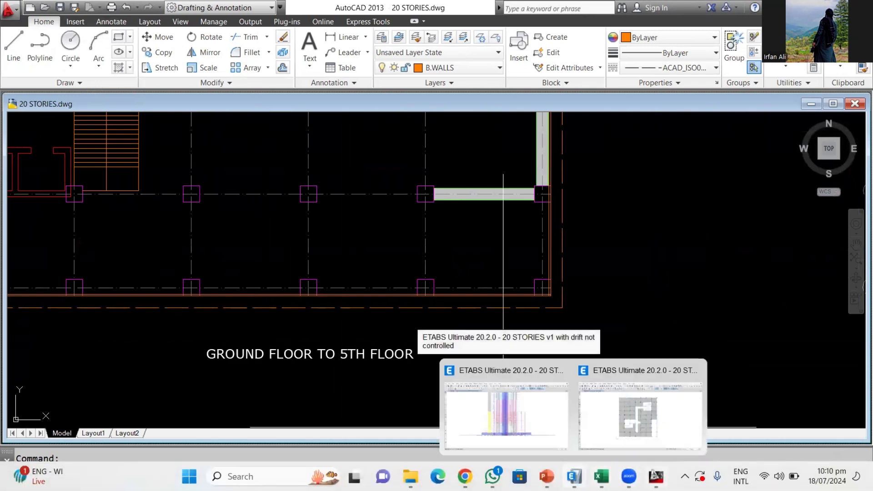
click(641, 413)
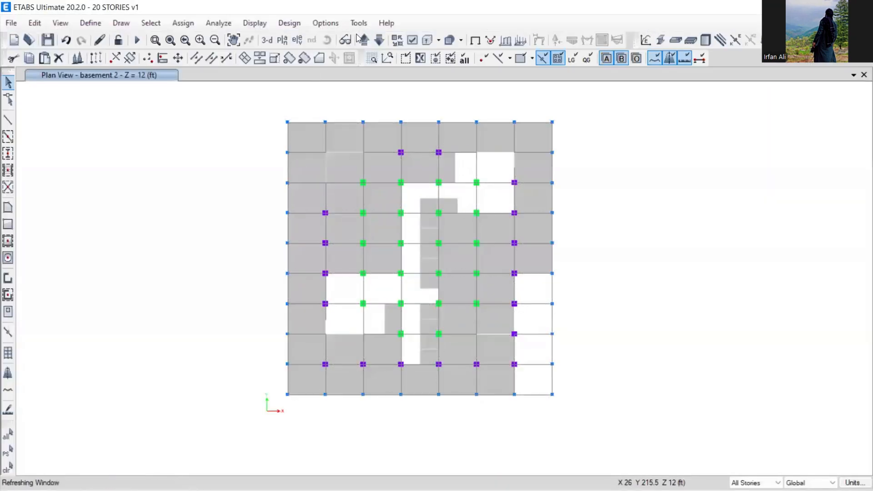
click(364, 41)
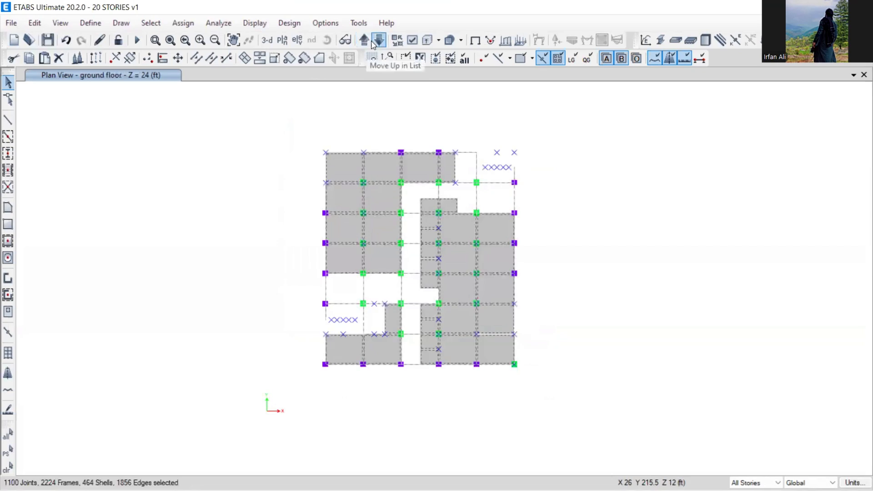
Check the basement 2 plan, go up to the 3rd story plan and window-select its objects across all stories.
click(379, 41)
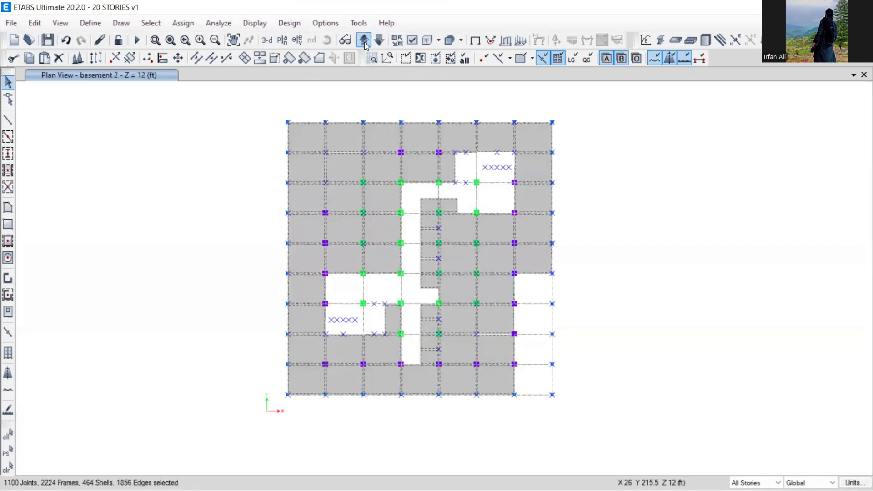
click(365, 40)
click(364, 41)
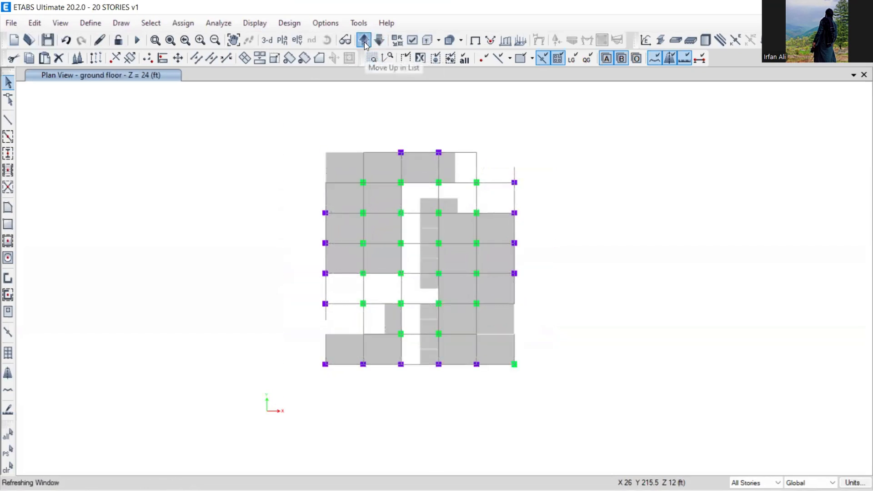
click(364, 41)
click(365, 41)
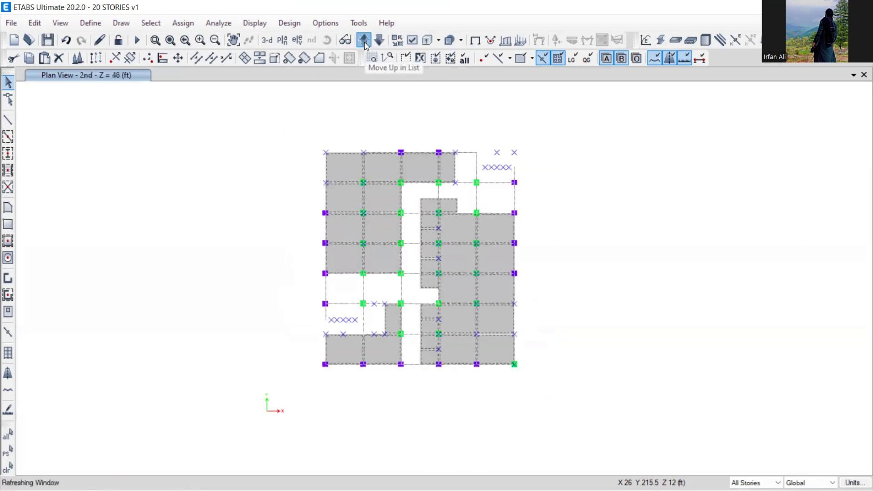
drag(282, 120, 574, 433)
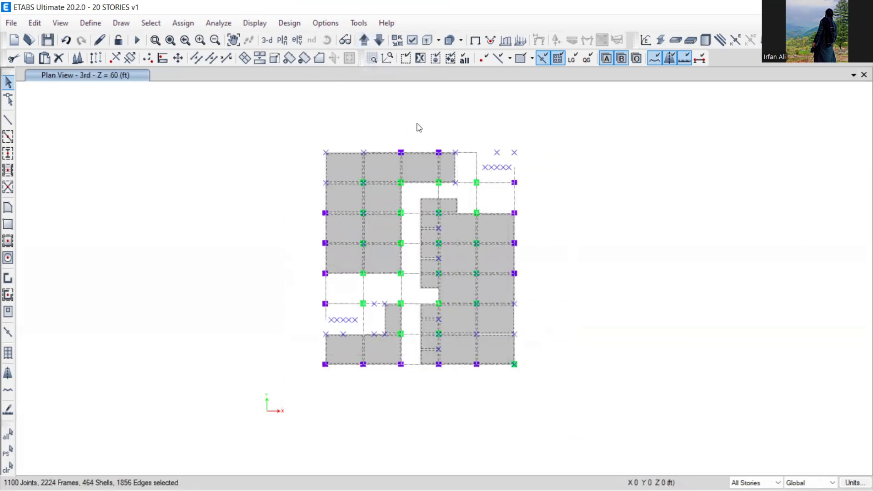
Display the 6th story plan and window-select its remaining slabs, adding them to the all-stories selection.
click(364, 41)
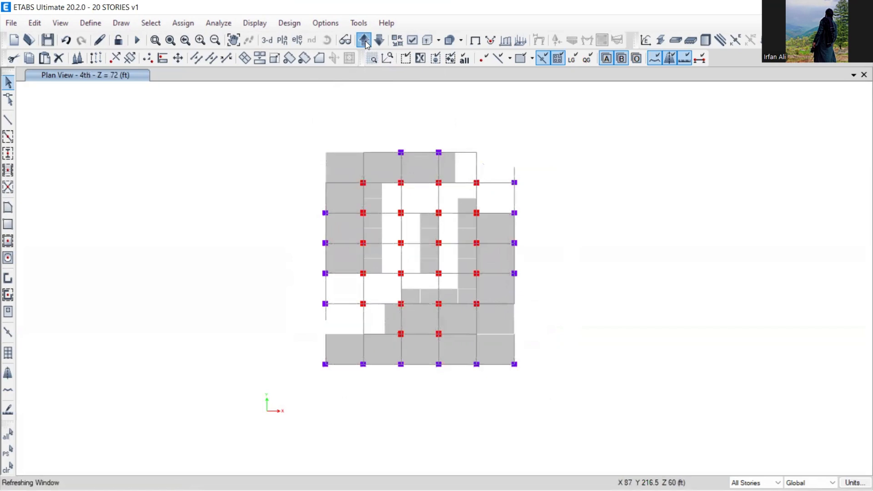
click(365, 41)
click(365, 41)
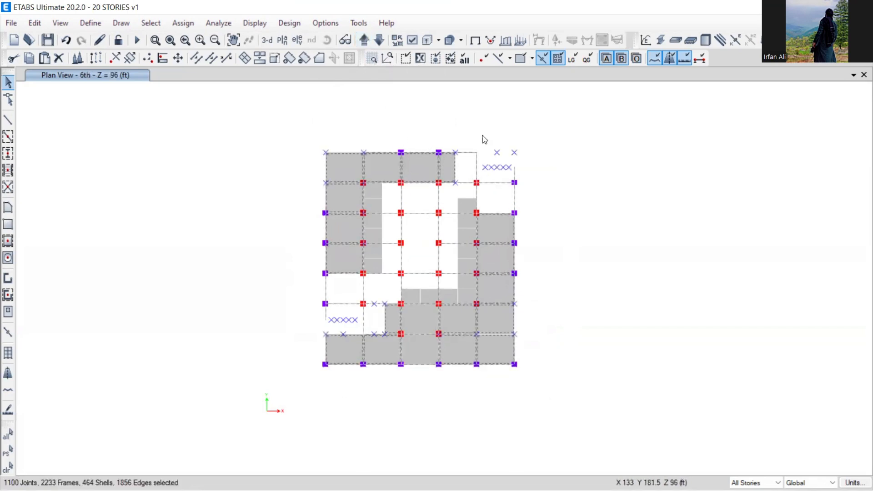
drag(415, 124, 550, 424)
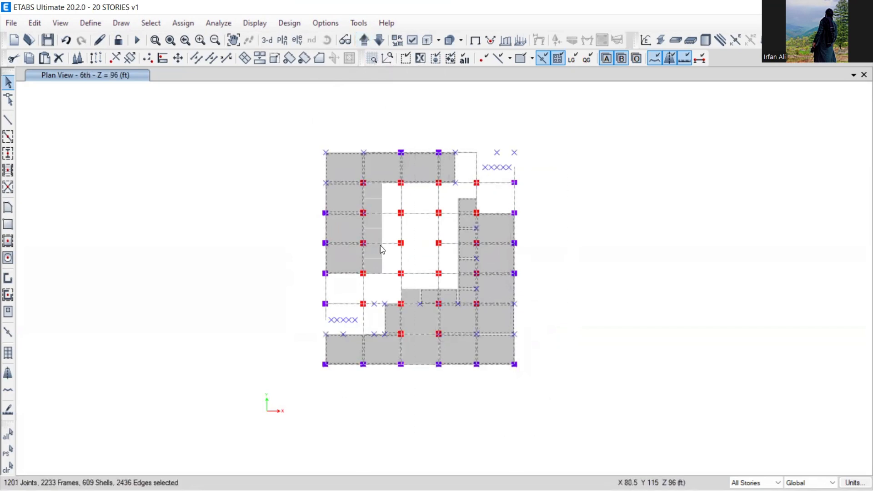
drag(307, 267, 548, 435)
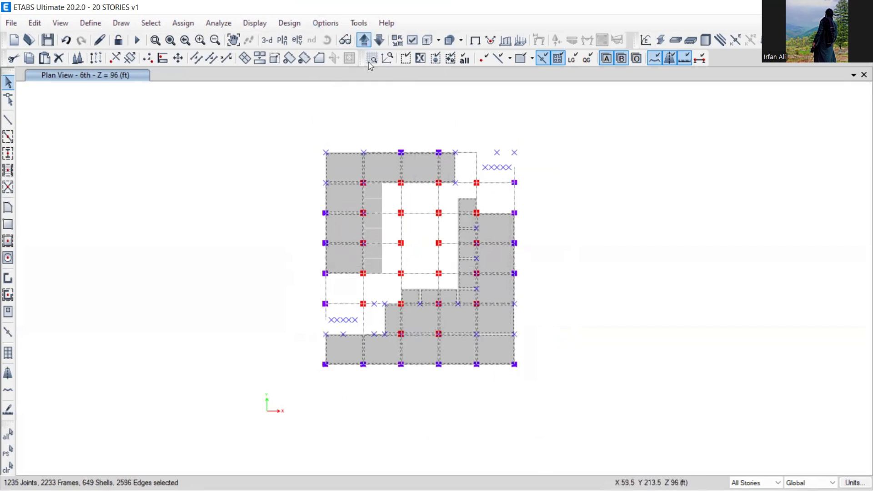
drag(300, 97, 591, 421)
Go up to the 9th story plan and add its unselected slabs to the all-stories selection with a window.
click(365, 42)
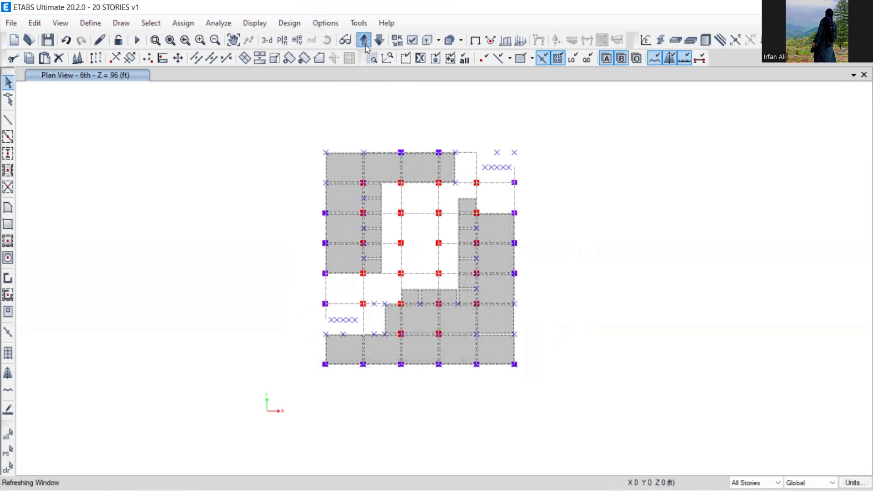
click(365, 41)
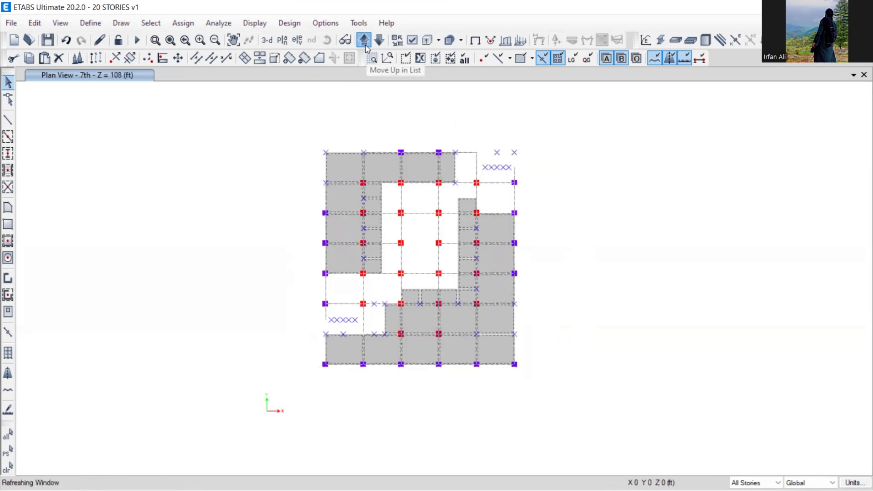
click(365, 41)
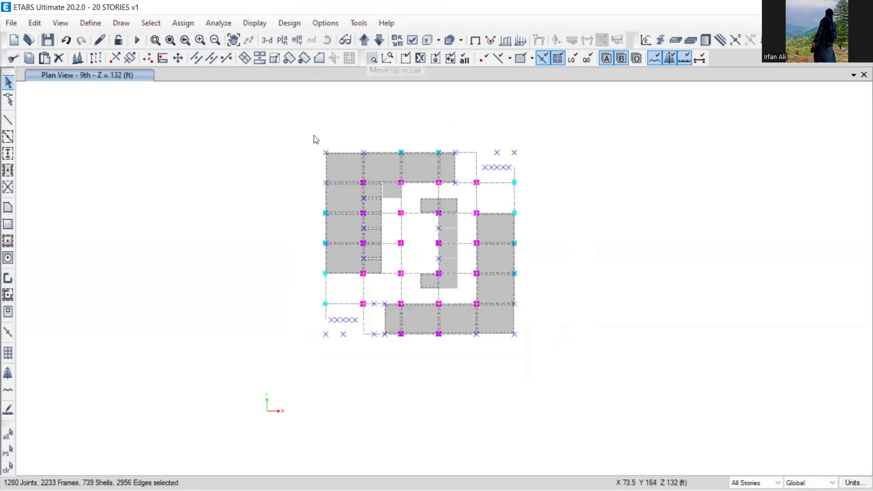
drag(301, 123, 591, 411)
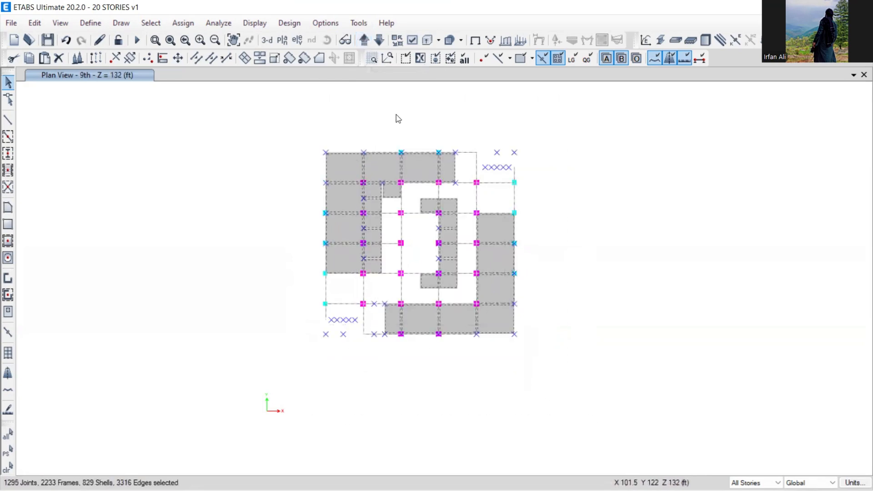
Check the plans above the 9th story up to the 14th for slabs missing from the selection.
click(365, 41)
click(365, 42)
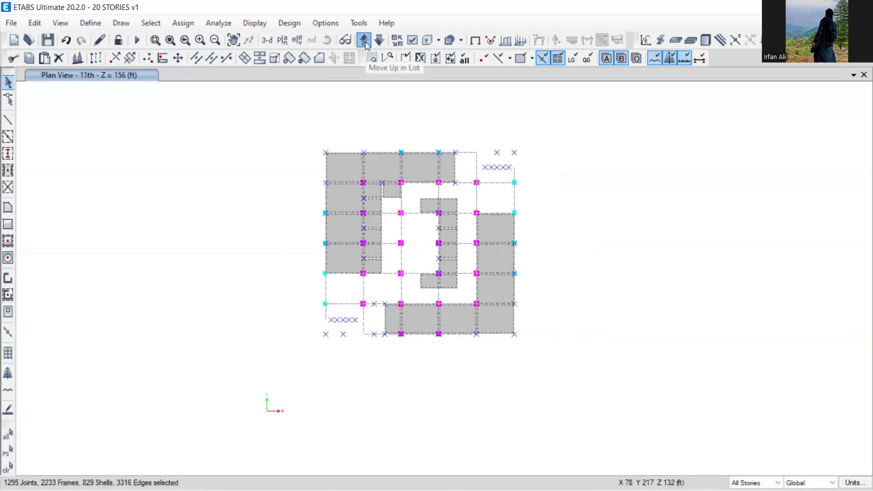
click(365, 42)
click(365, 42)
click(365, 42)
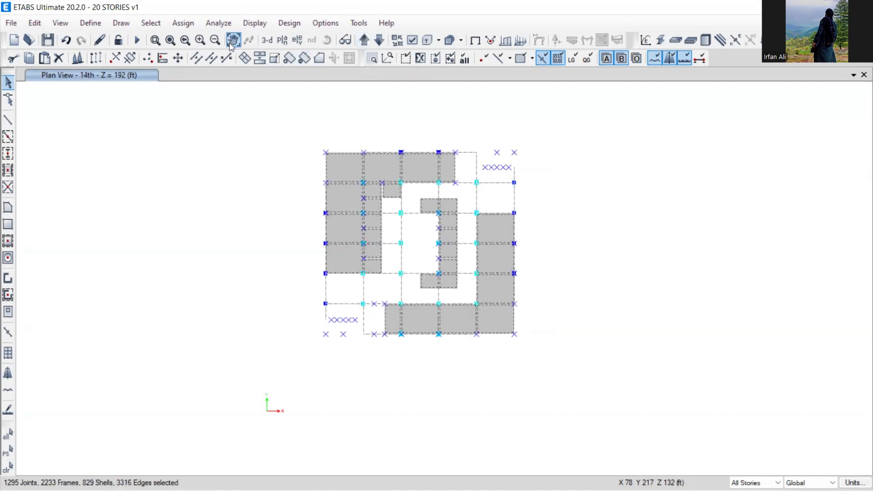
Assign a uniform gravity shell load of 100 lb/ft² under the SDL pattern to the selected slabs, replacing existing loads.
click(187, 29)
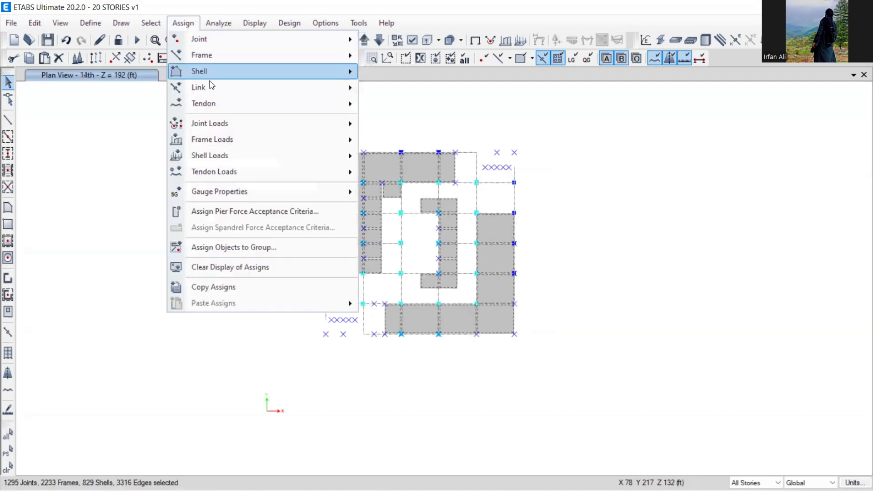
mouse_move(228, 155)
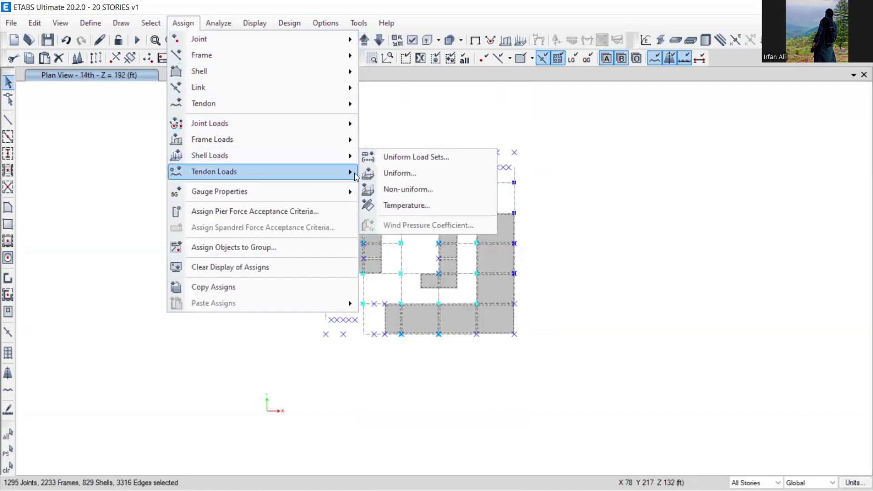
click(385, 175)
click(459, 204)
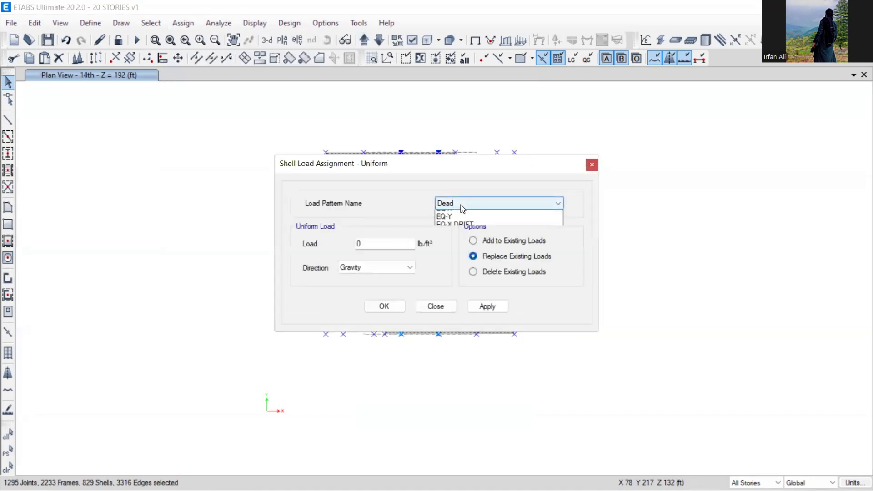
click(463, 231)
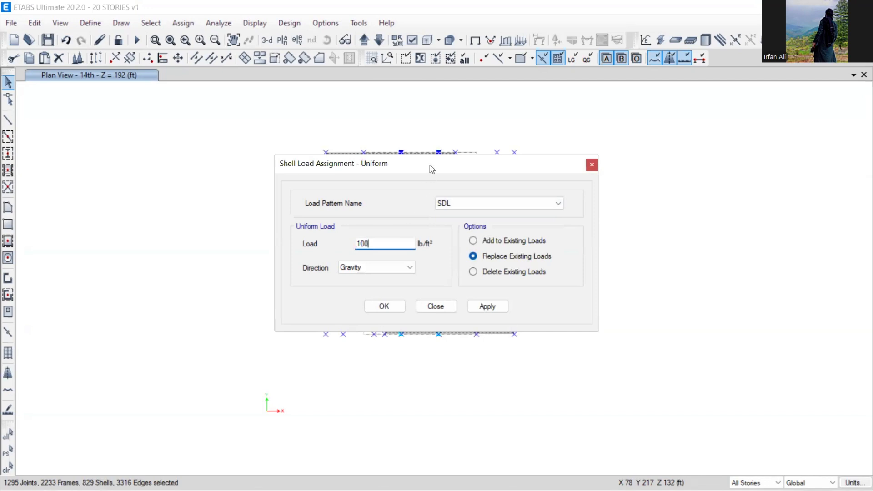
drag(426, 164, 194, 90)
click(255, 236)
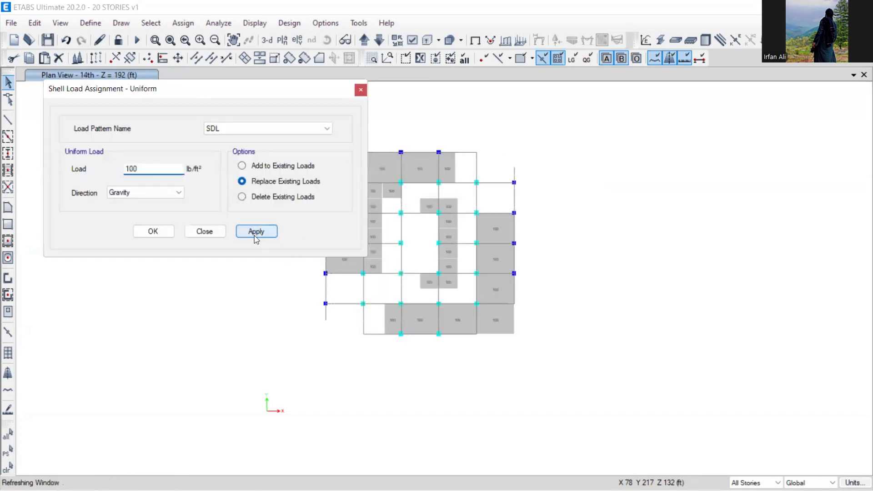
drag(298, 94, 208, 93)
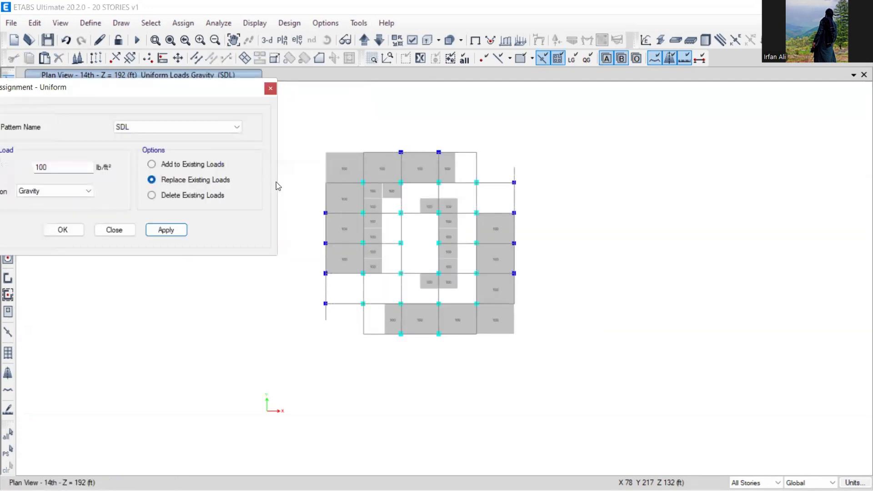
Switch to the MODULE 4 slide in PowerPoint to read the roof, restaurant and corridor loads, and return to ETABS.
click(283, 41)
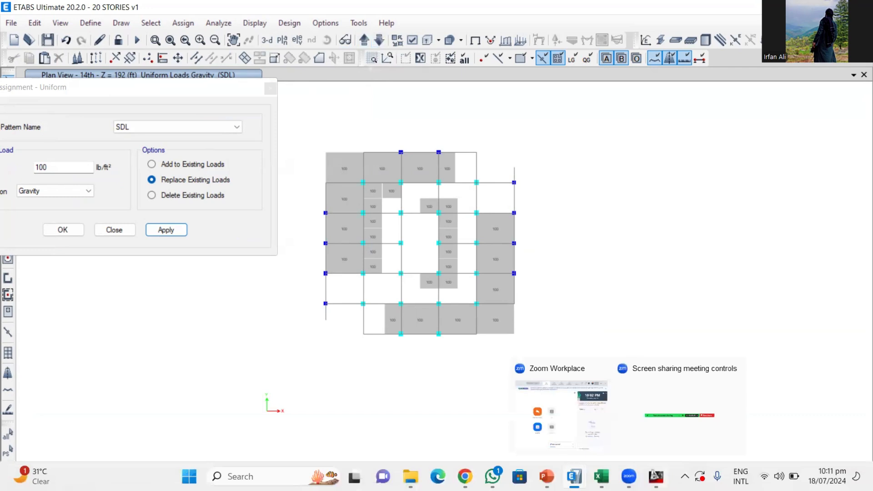
mouse_move(656, 477)
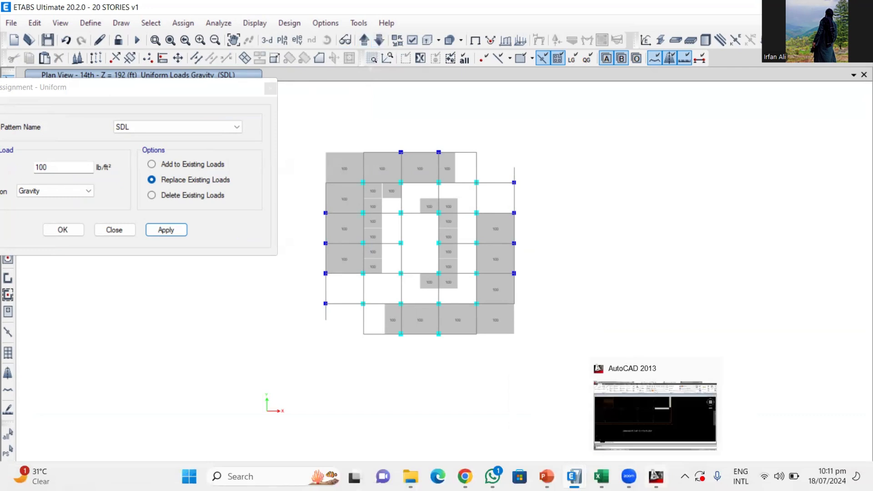
click(547, 477)
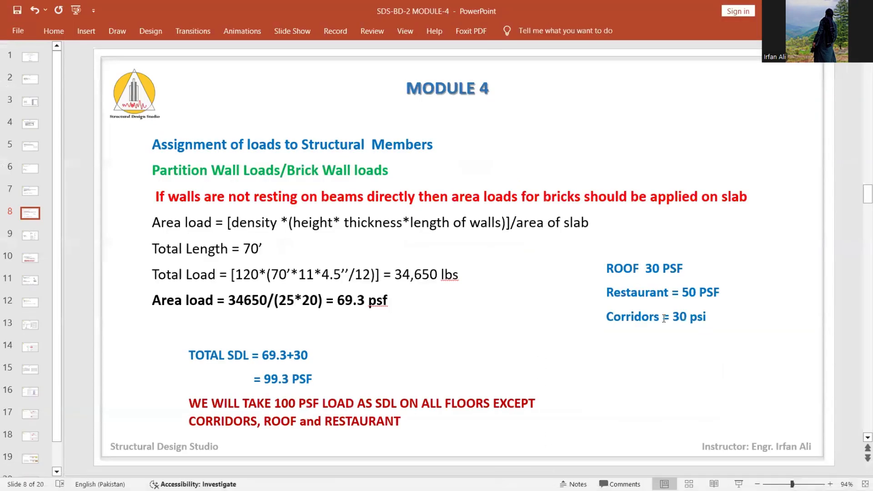
key(alt+Tab)
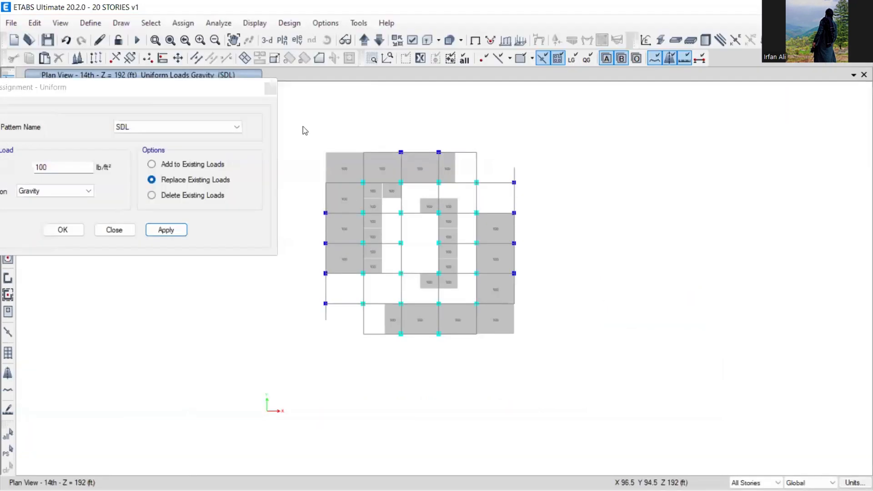
Display the 18th story plan, limit selection to One Story and window-select all its objects.
click(282, 40)
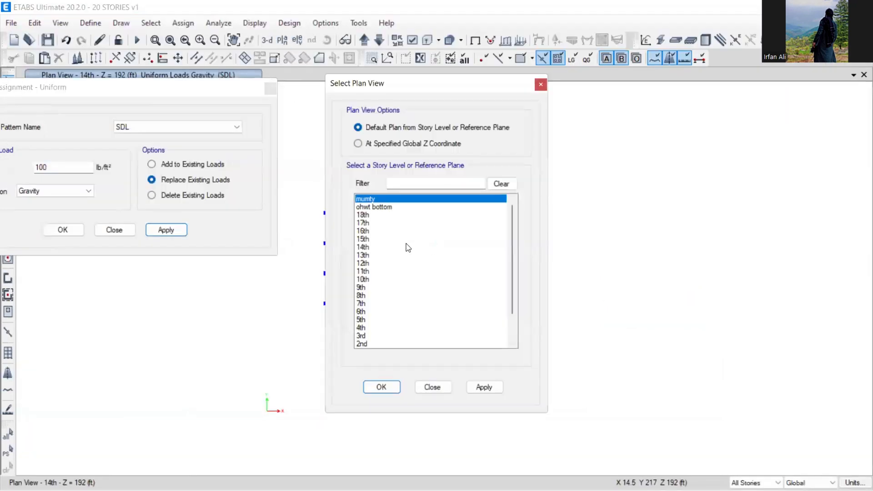
click(377, 215)
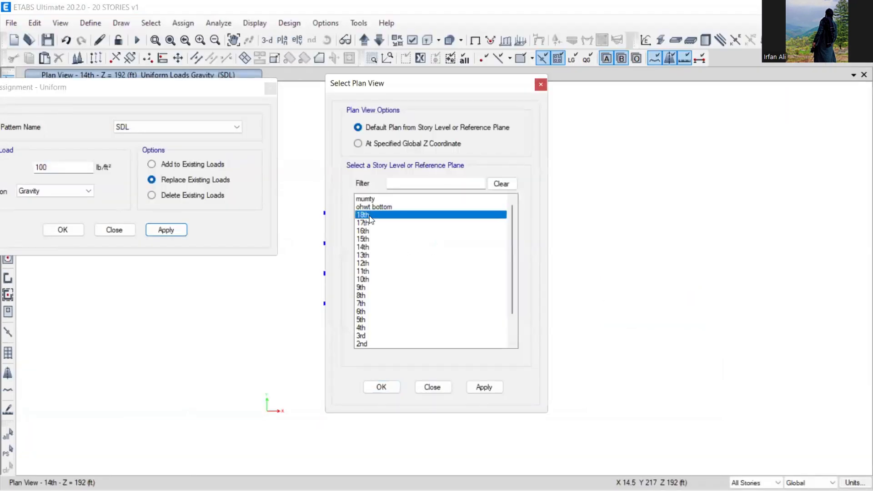
click(382, 387)
click(756, 483)
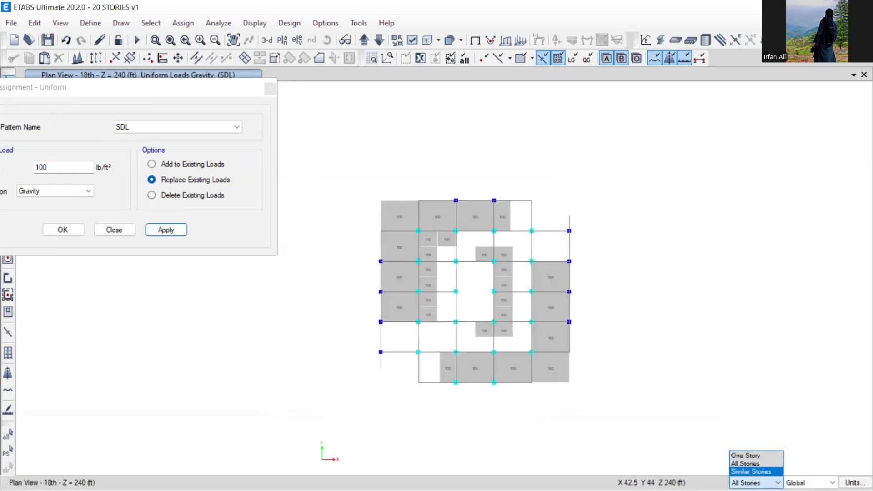
click(746, 455)
drag(342, 176, 654, 447)
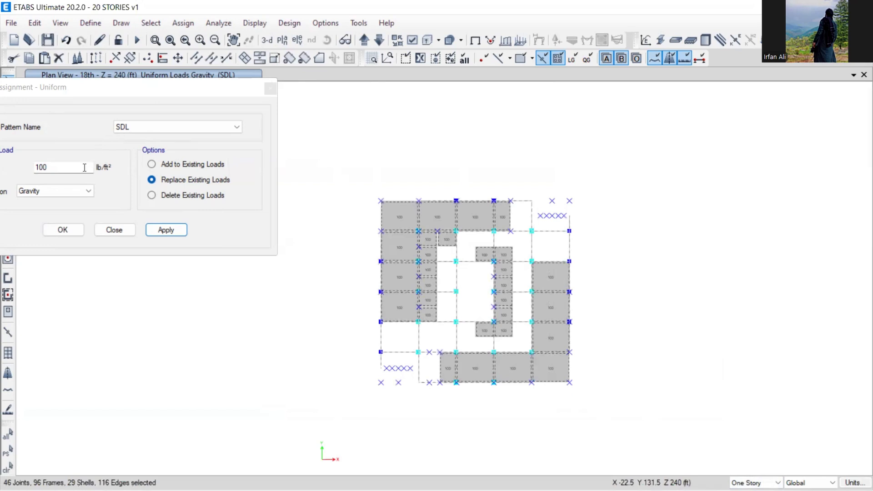
Apply a 30 lb/ft² SDL uniform load to the selected 18th story slabs and check the load on the 17th story.
drag(84, 167, 28, 162)
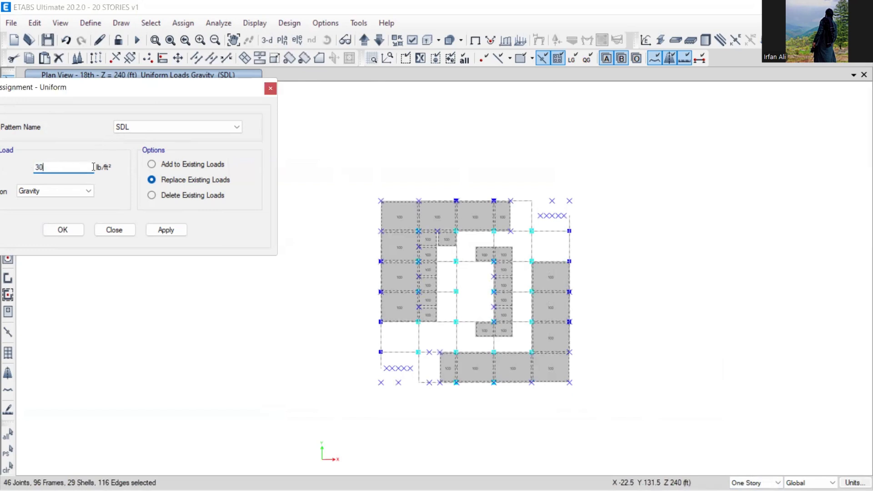
click(166, 230)
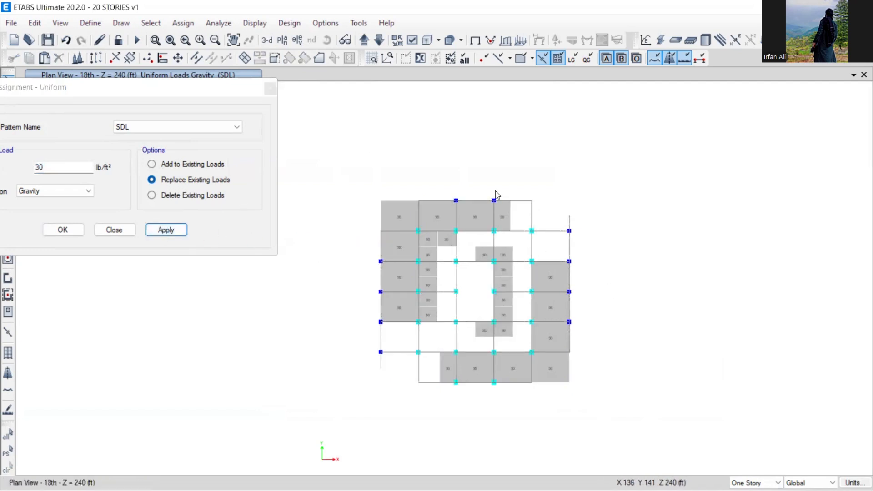
scroll(433, 242, up, 3)
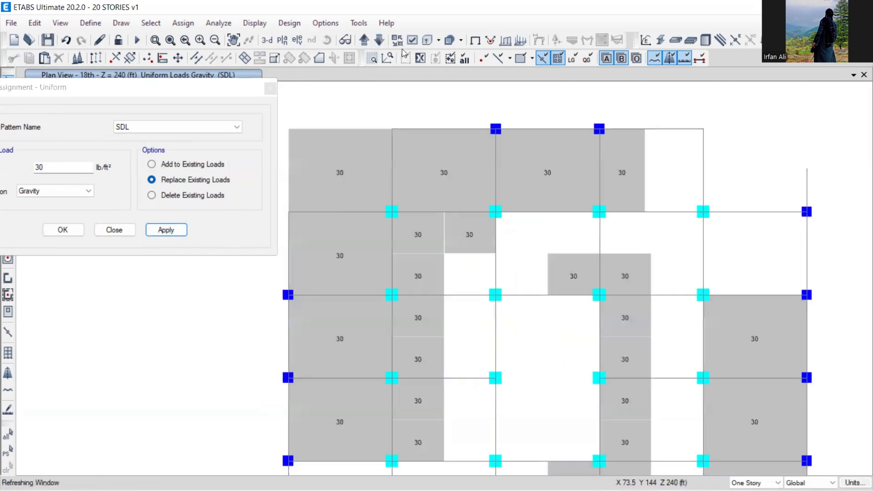
click(380, 41)
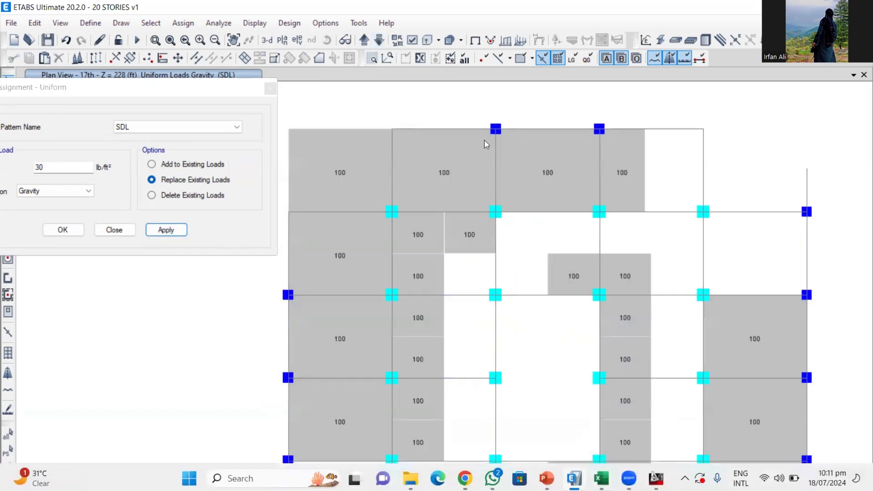
Switch to the 20 STORIES drawing in AutoCAD and examine which floor plan is the restaurant.
click(657, 477)
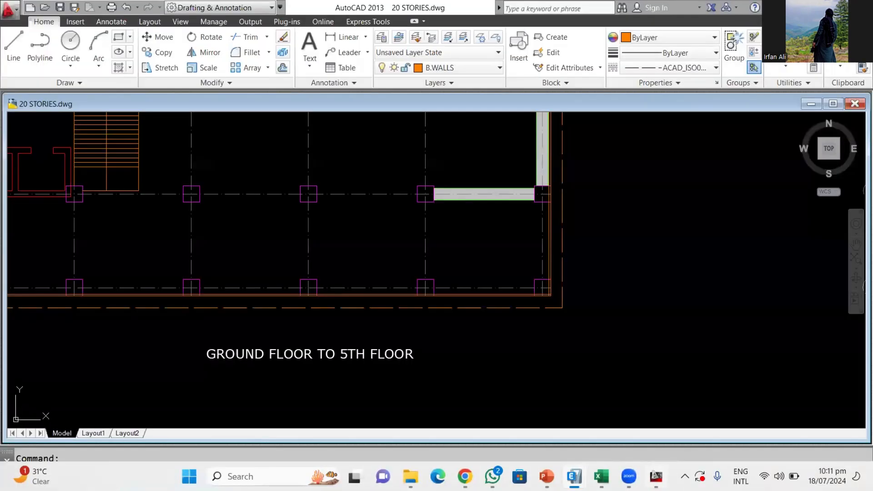
scroll(466, 293, down, 4)
mouse_move(466, 293)
middle_down()
mouse_move(320, 333)
mouse_move(149, 320)
middle_up()
scroll(465, 341, up, 4)
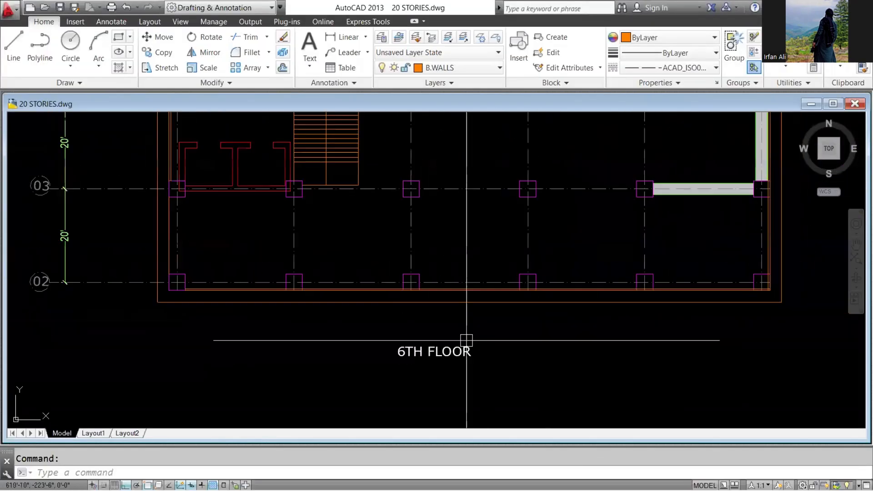
scroll(466, 341, down, 6)
mouse_move(601, 477)
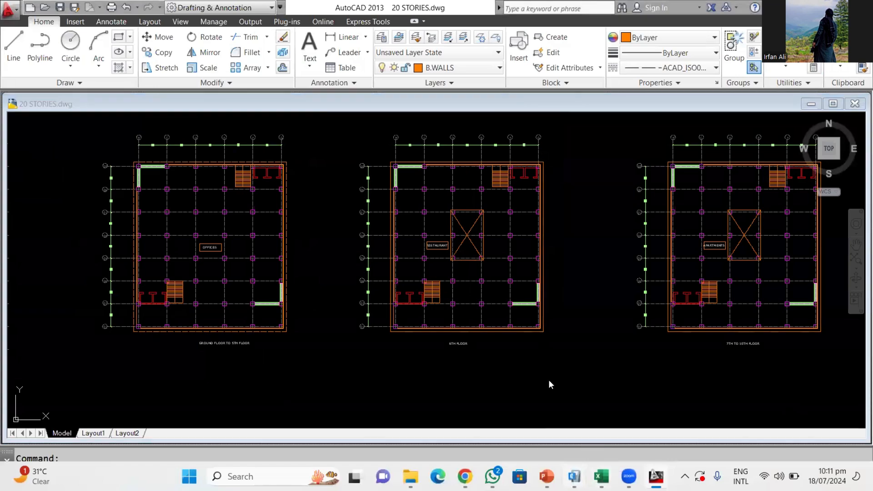
Return to ETABS, display the 6th story plan and window-select all its objects.
mouse_move(574, 476)
click(637, 410)
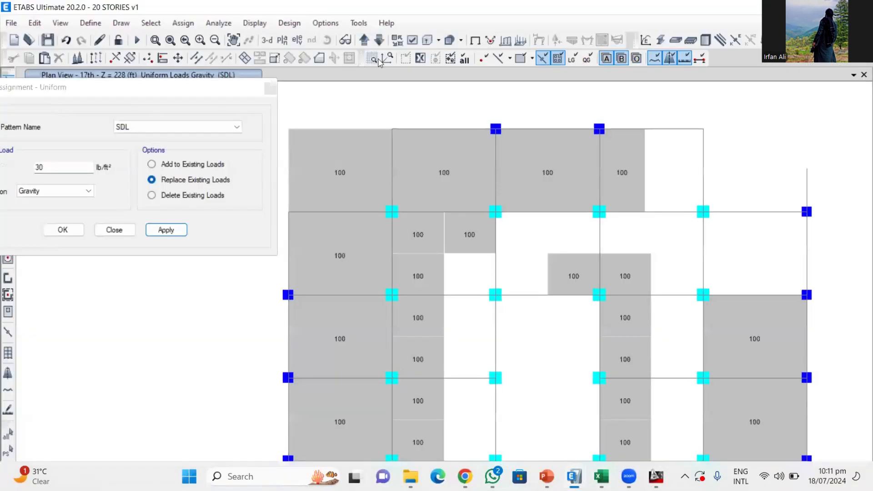
click(282, 39)
scroll(386, 300, down, 1)
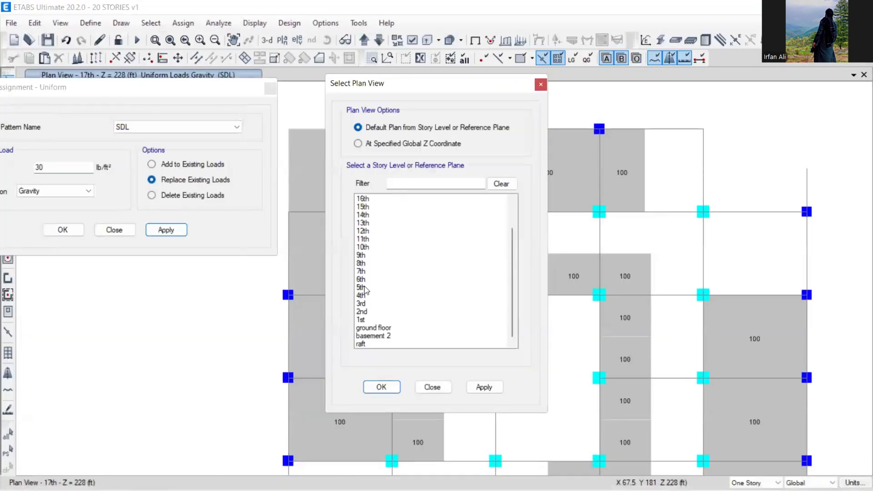
click(366, 279)
click(381, 387)
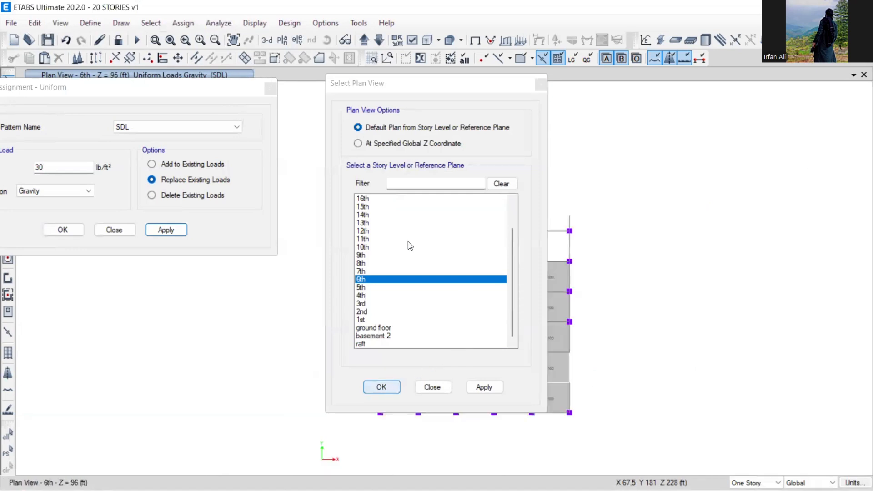
drag(669, 455, 667, 454)
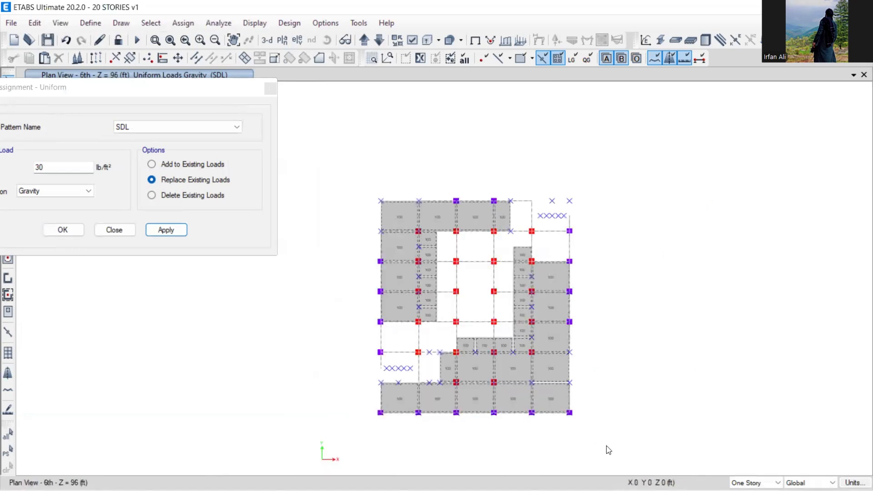
Apply a 50 lb/ft² SDL uniform load to the selected 6th story slabs, replacing existing loads, and check the slab labels.
click(146, 93)
drag(145, 93, 224, 84)
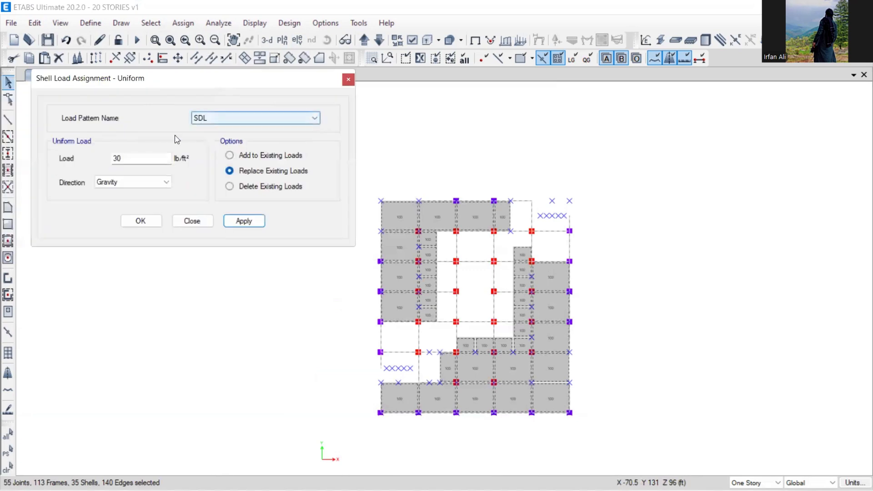
click(130, 159)
drag(130, 159, 96, 160)
text(5)
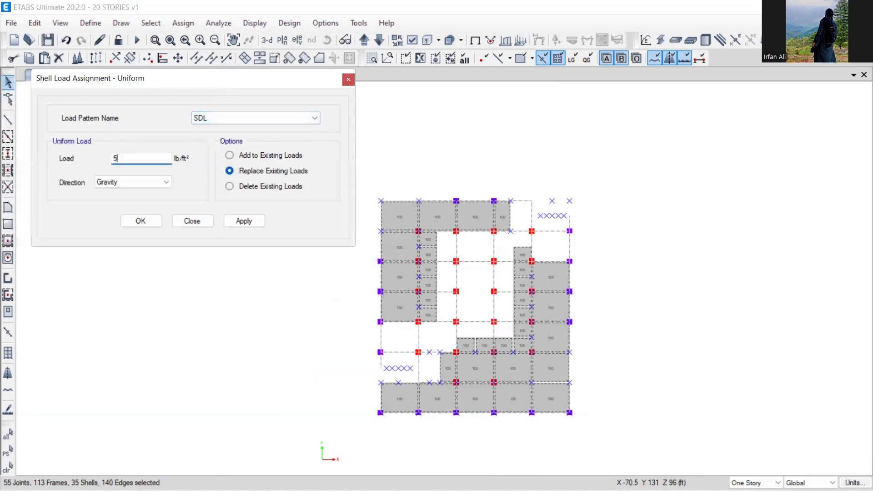
text(0)
click(242, 222)
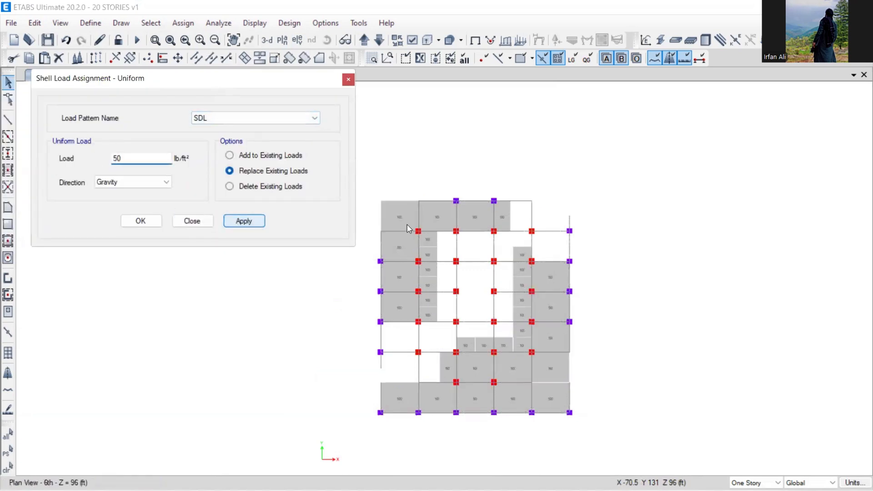
scroll(407, 224, up, 2)
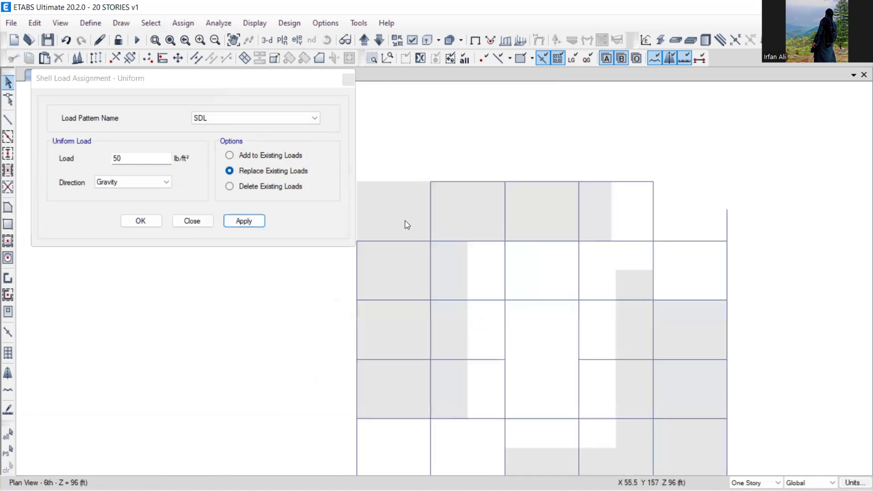
scroll(407, 225, up, 1)
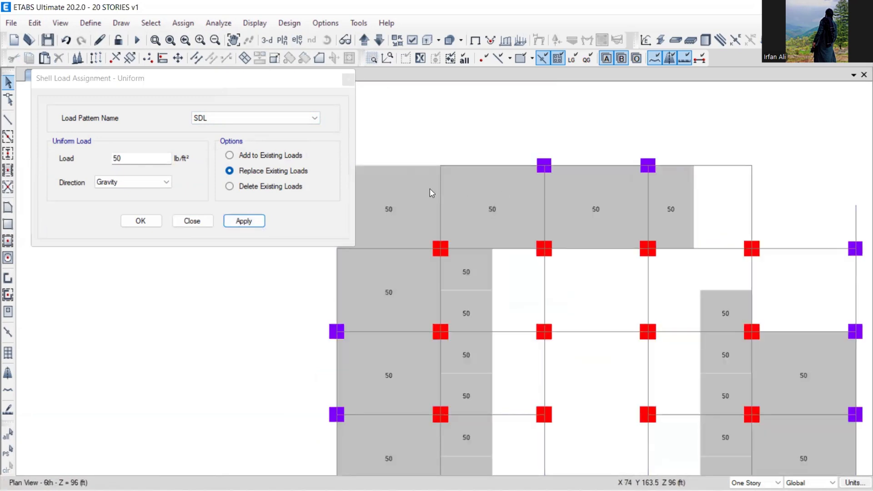
drag(277, 86, 247, 167)
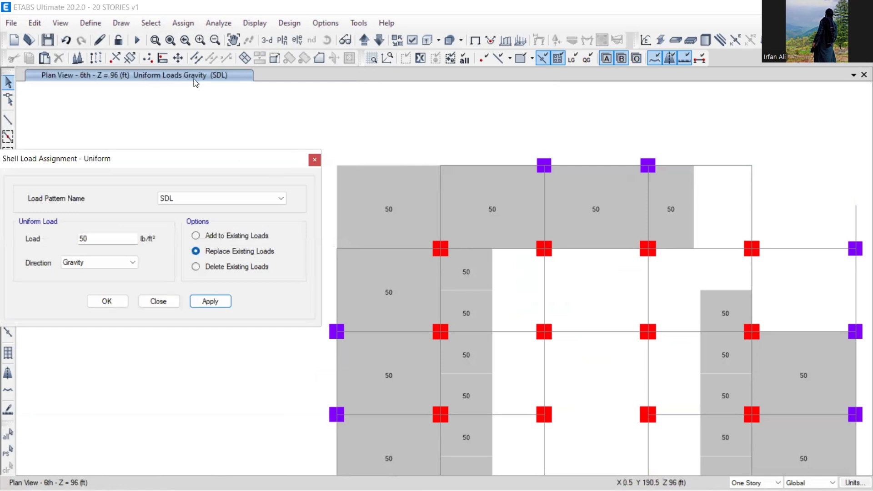
Display the 5th story plan, look up the corridor load on the MODULE 4 slide in PowerPoint and return to ETABS.
click(378, 42)
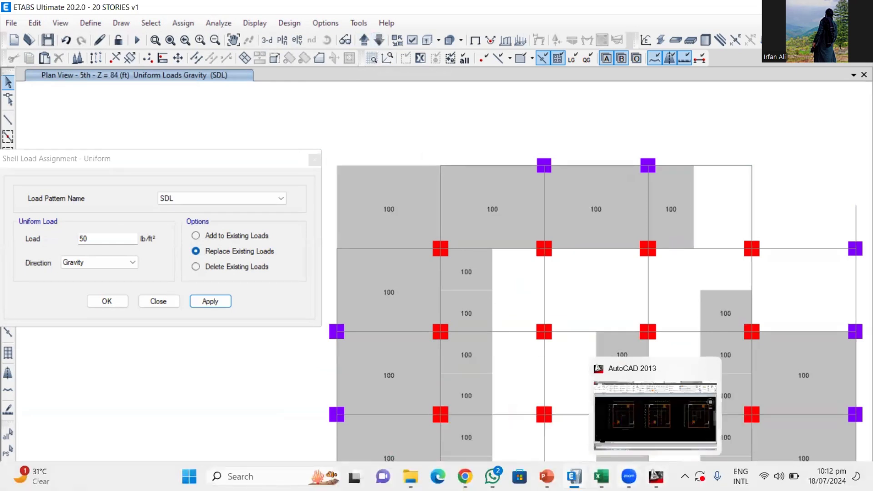
mouse_move(629, 477)
mouse_move(602, 477)
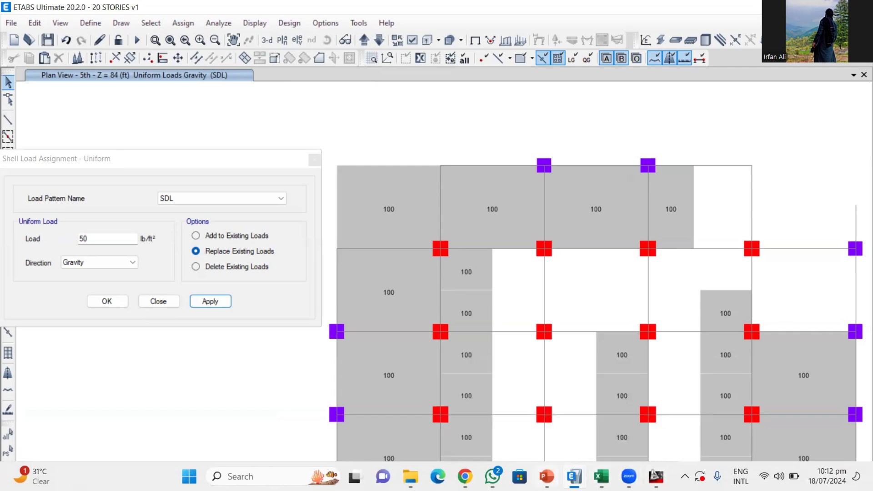
click(568, 451)
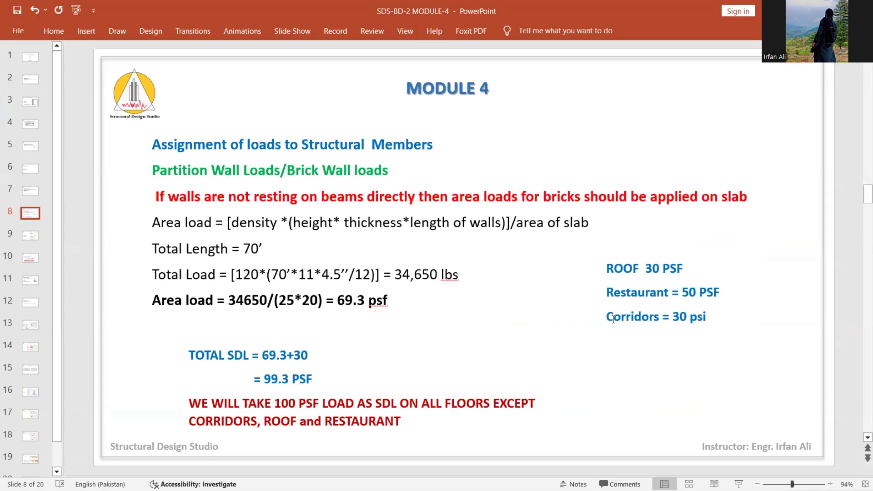
click(803, 9)
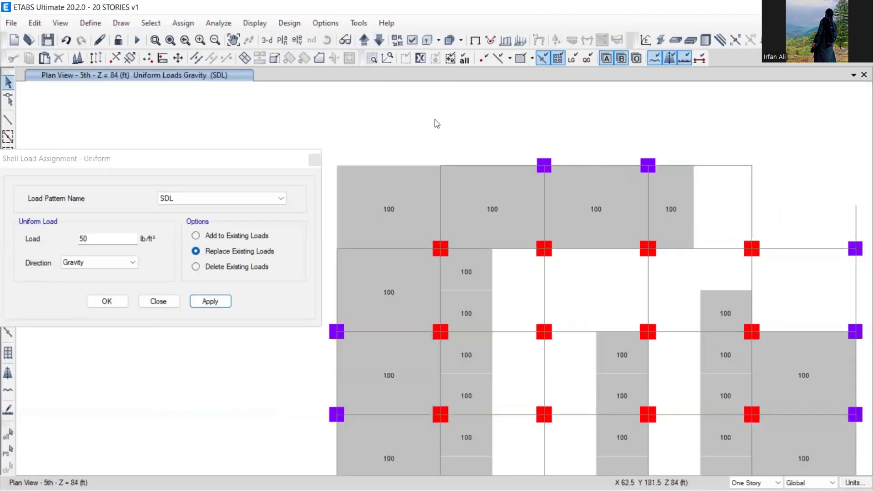
Invert object visibility on the 5th story plan to isolate the corridor slabs and examine their loads.
right_click(435, 120)
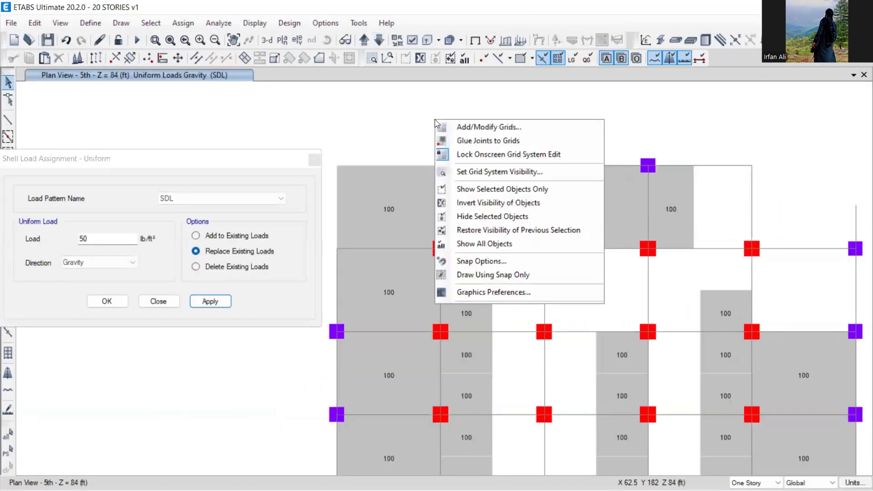
click(491, 205)
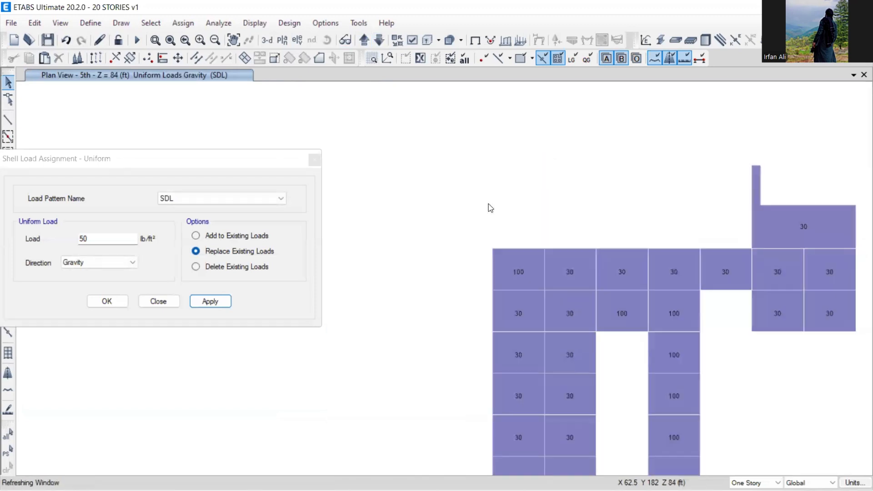
middle_drag(633, 302, 632, 175)
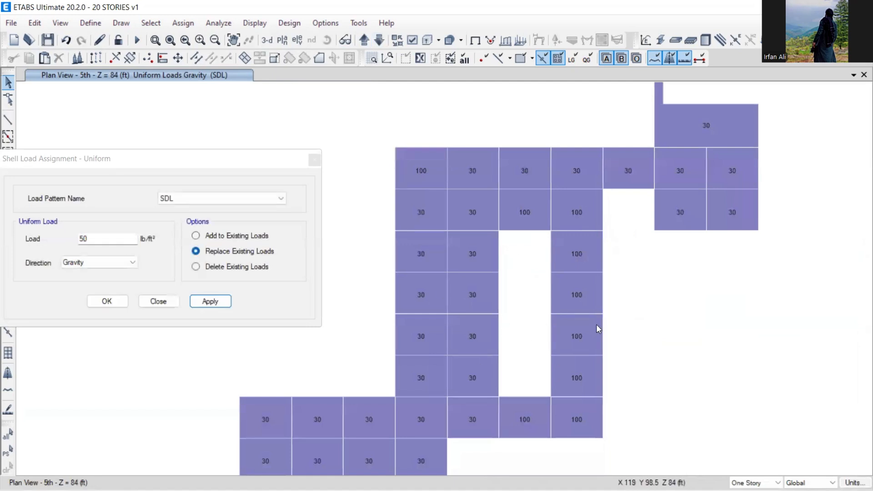
scroll(465, 211, down, 3)
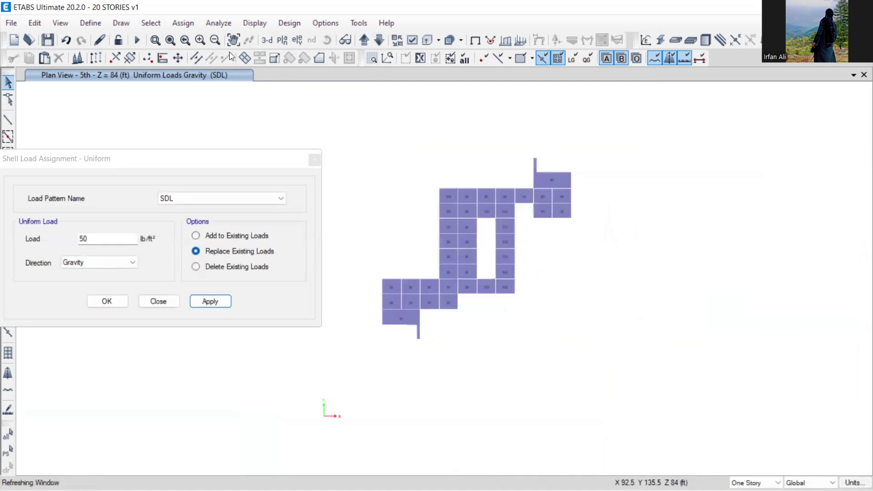
Select all shells in the model that have the corridor slab property.
click(157, 25)
mouse_move(205, 39)
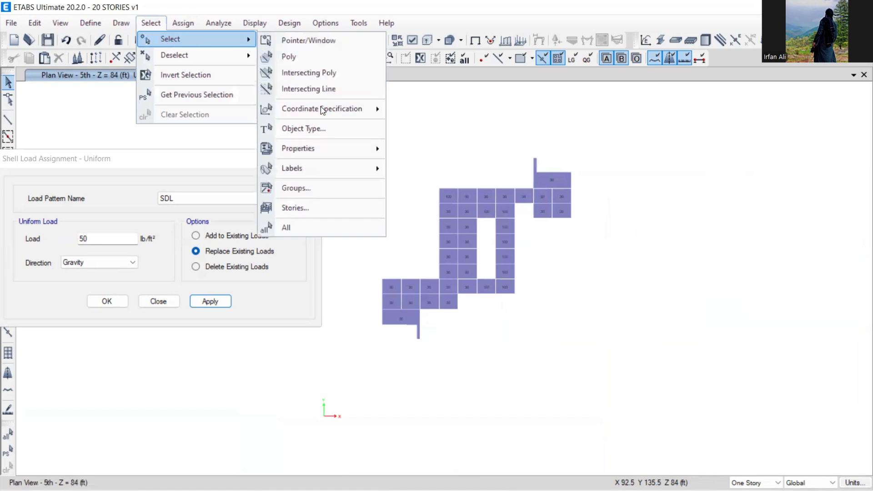
mouse_move(314, 149)
click(425, 185)
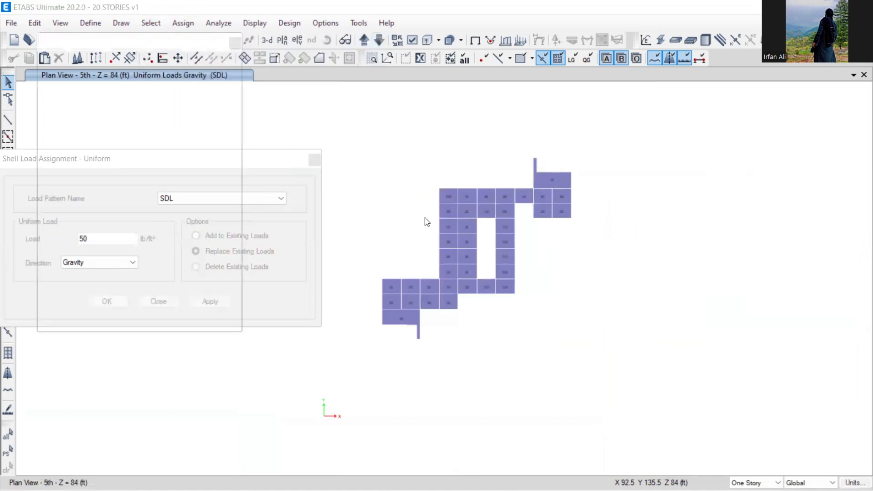
click(385, 357)
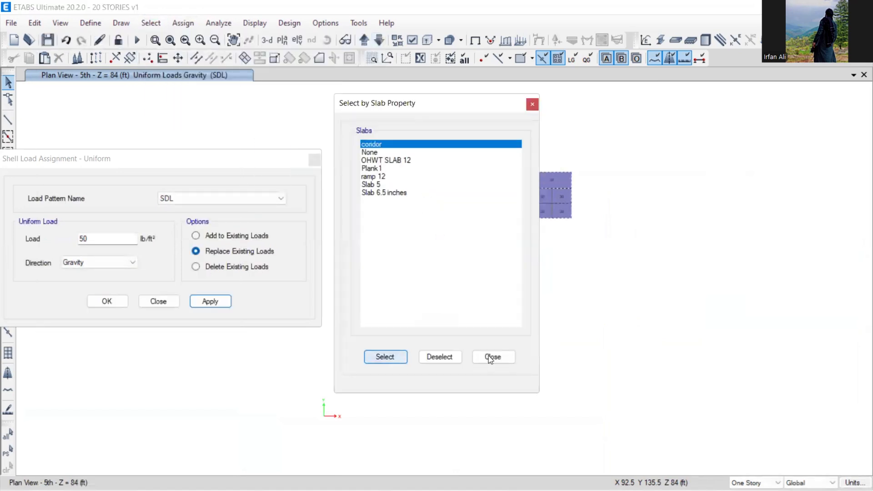
click(493, 357)
Apply a 30 lb/ft² SDL uniform load to the selected corridor slabs, replacing existing loads, and check the labels.
click(176, 200)
click(176, 203)
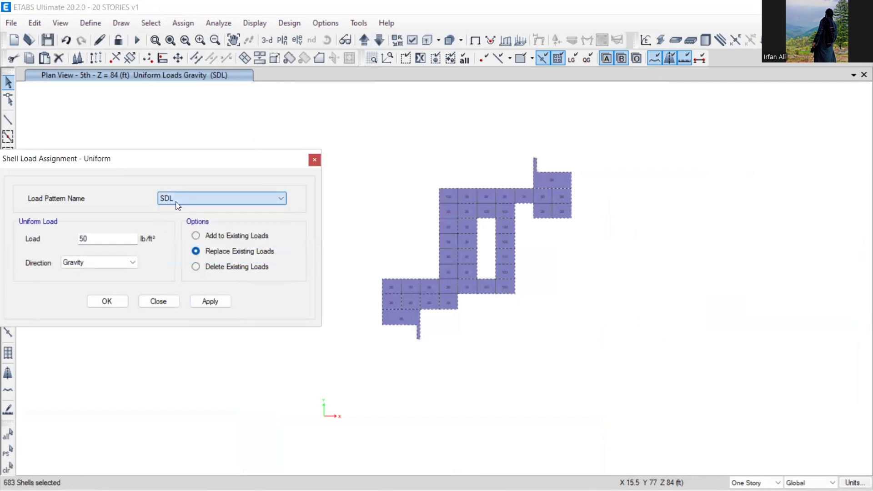
double_click(86, 238)
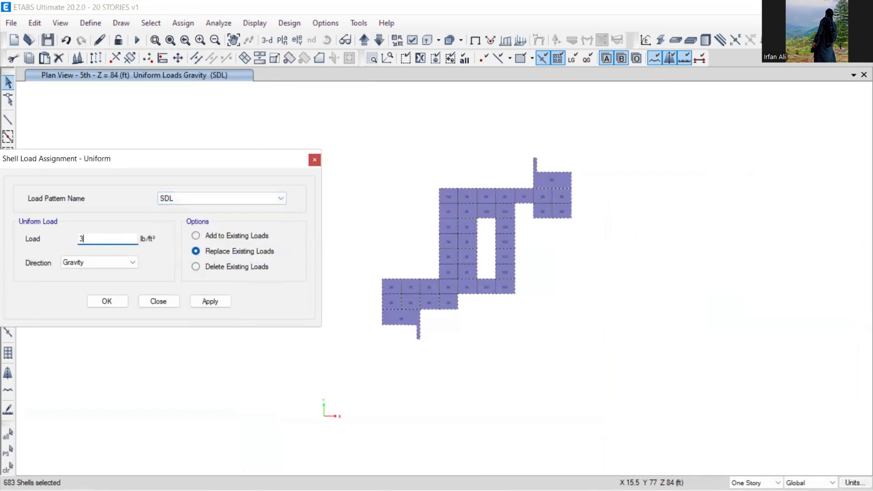
text(30)
click(206, 301)
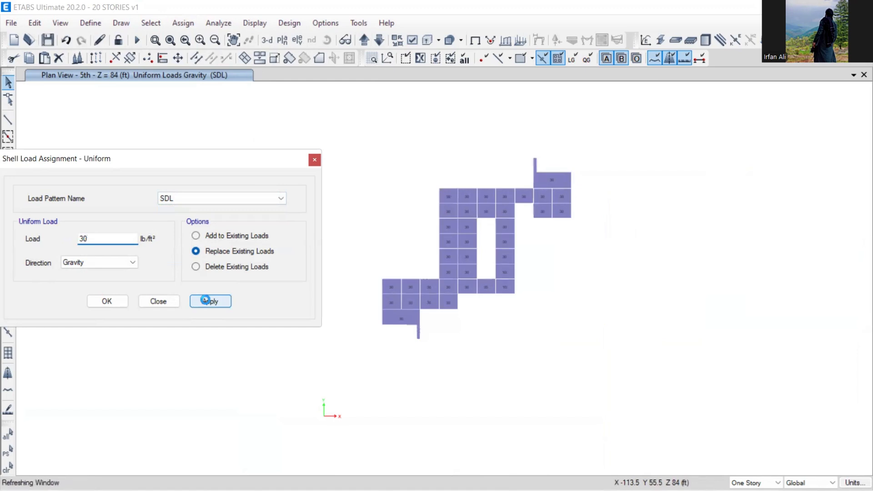
scroll(442, 279, up, 2)
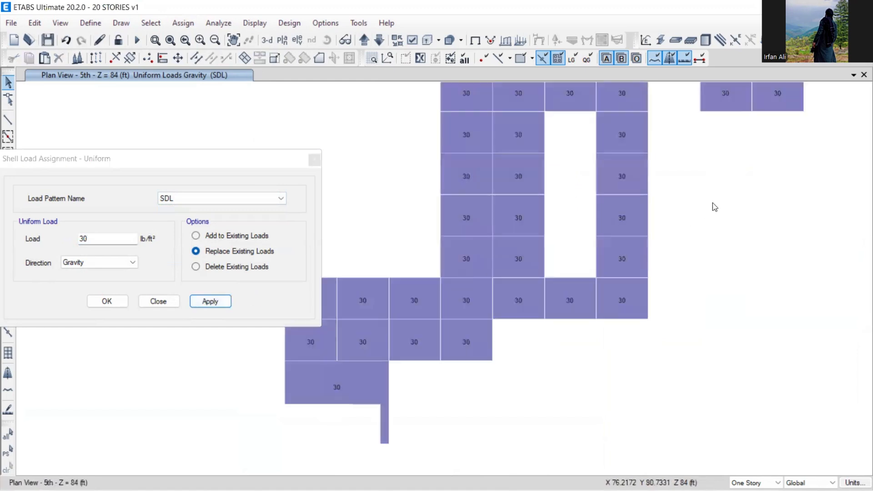
Show all objects on the 5th story plan again and review the corridor and room slab loads.
right_click(715, 194)
click(744, 313)
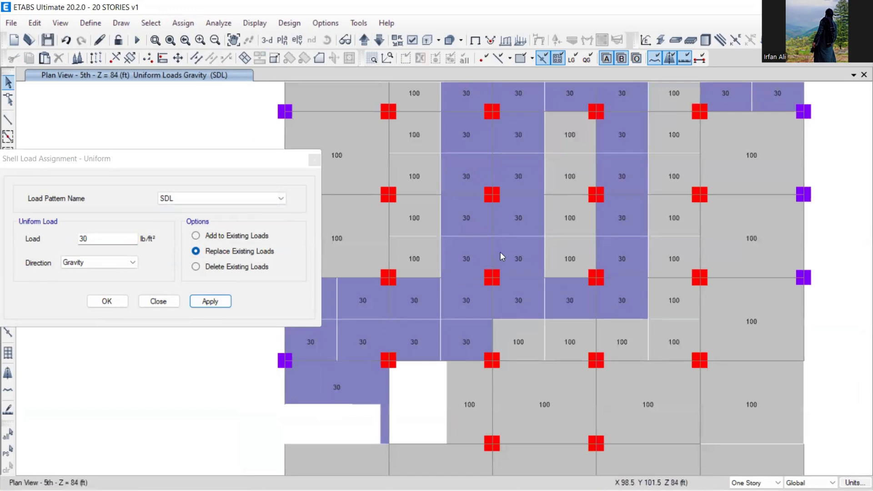
middle_drag(634, 251, 581, 377)
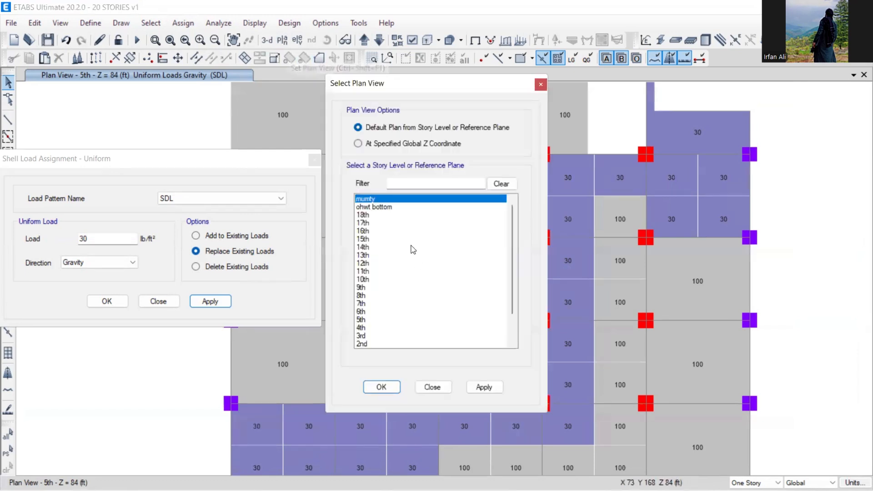
Display the 18th story plan and check the SDL loads on its room and corridor slabs.
click(370, 215)
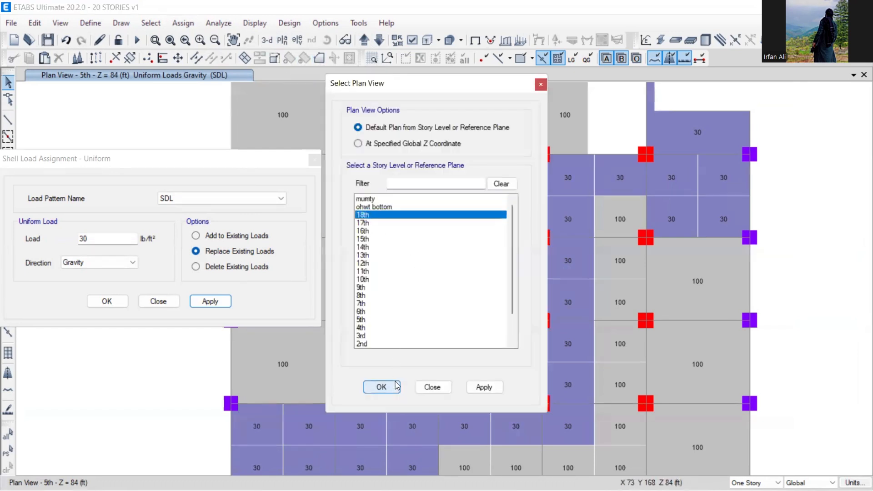
click(381, 387)
scroll(456, 312, up, 5)
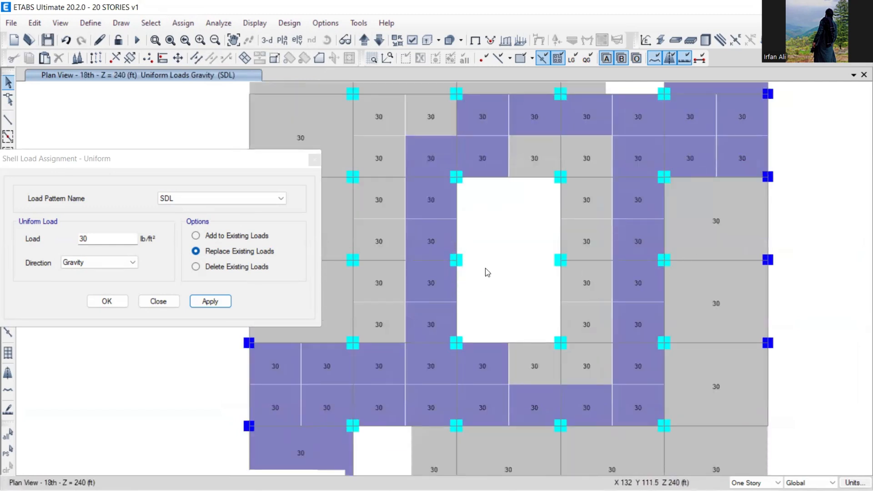
scroll(478, 269, down, 4)
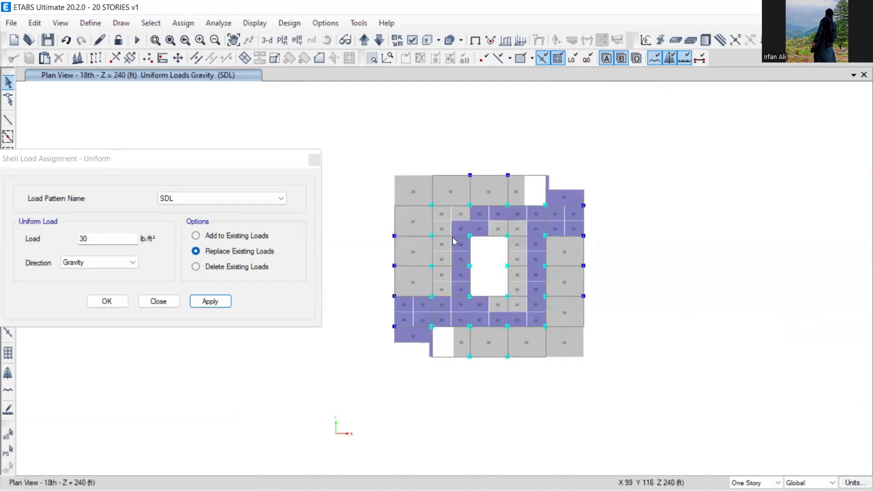
scroll(432, 213, up, 4)
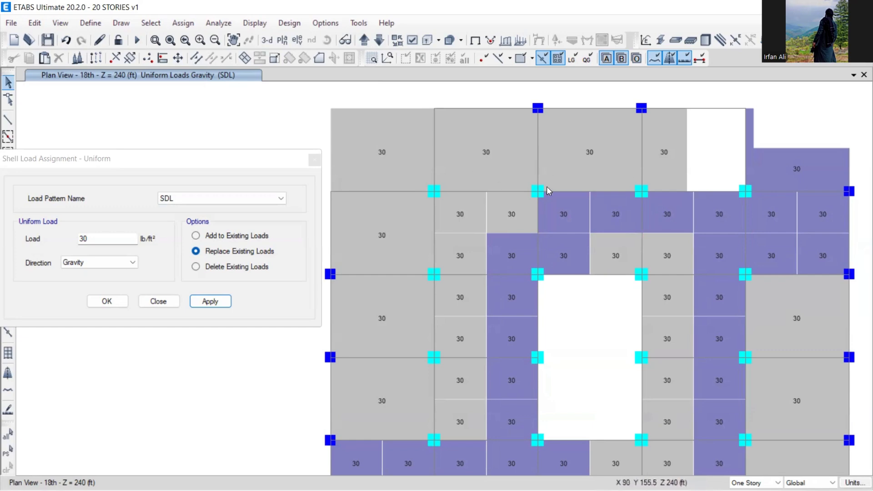
Switch to the PowerPoint presentation and go to the MODULE 4 live loads slide to read the values by occupancy.
mouse_move(626, 490)
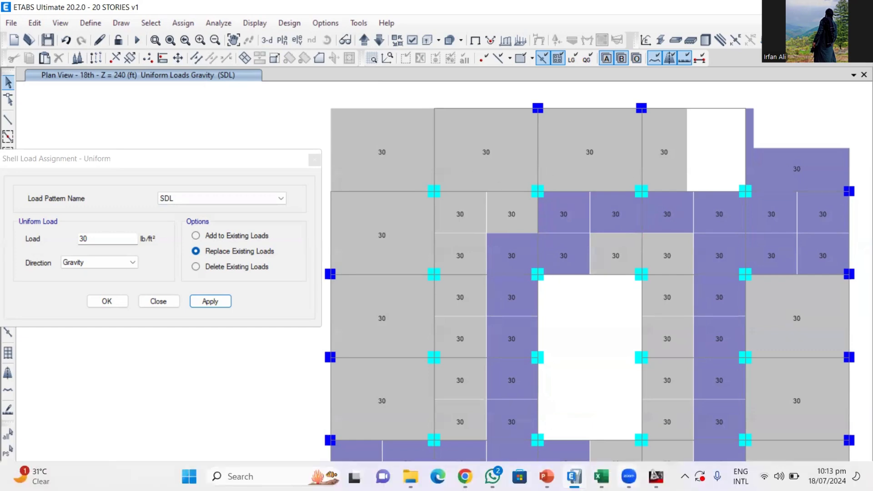
click(547, 477)
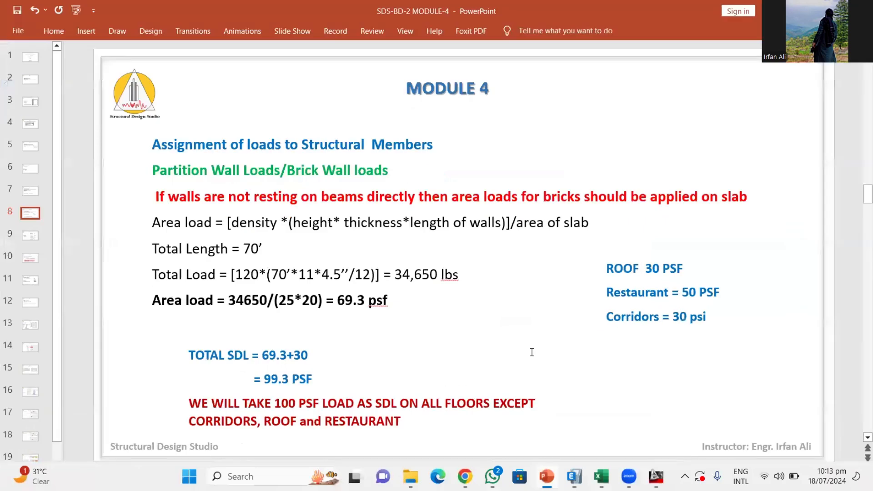
scroll(532, 351, down, 1)
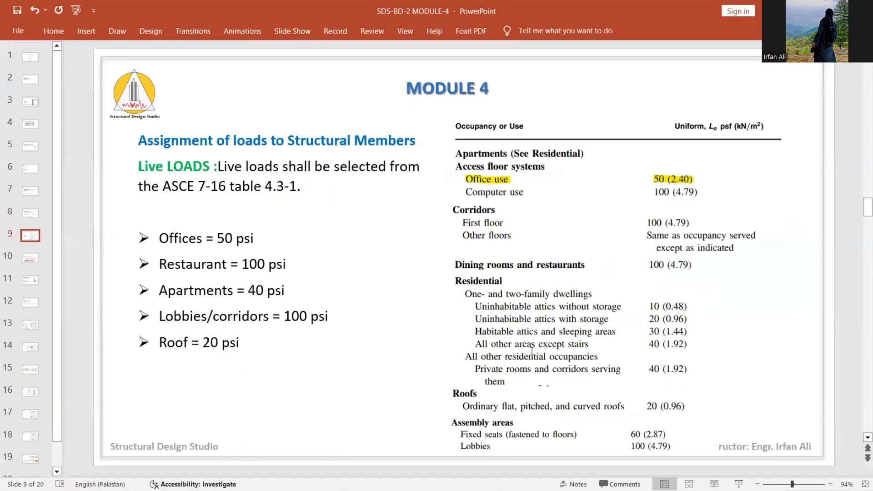
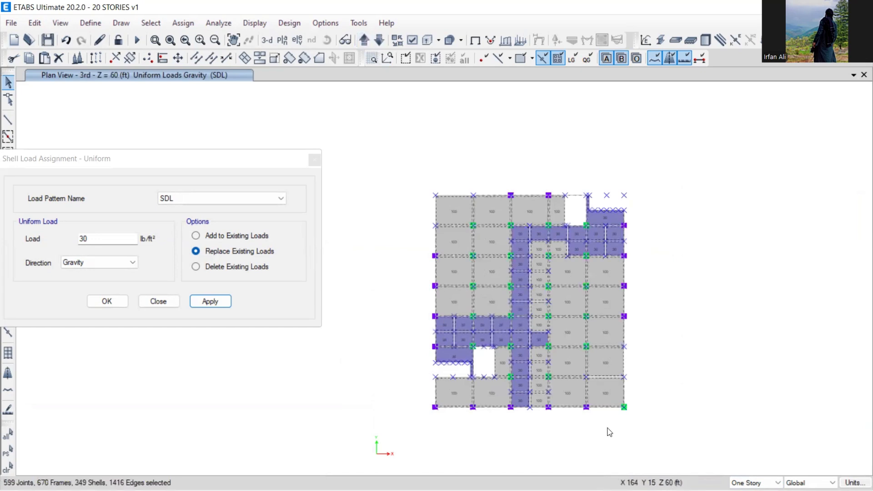
Add all objects on the 4th and 5th story plans to the current selection.
click(364, 40)
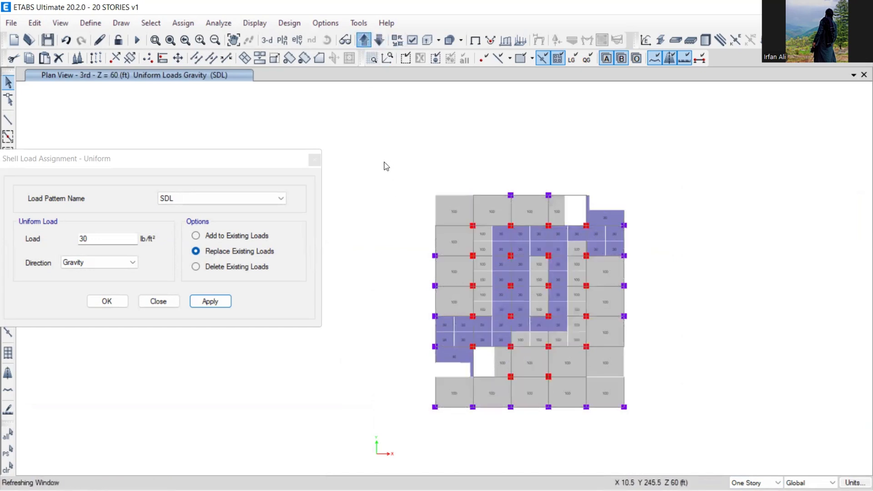
drag(378, 160, 692, 449)
click(364, 40)
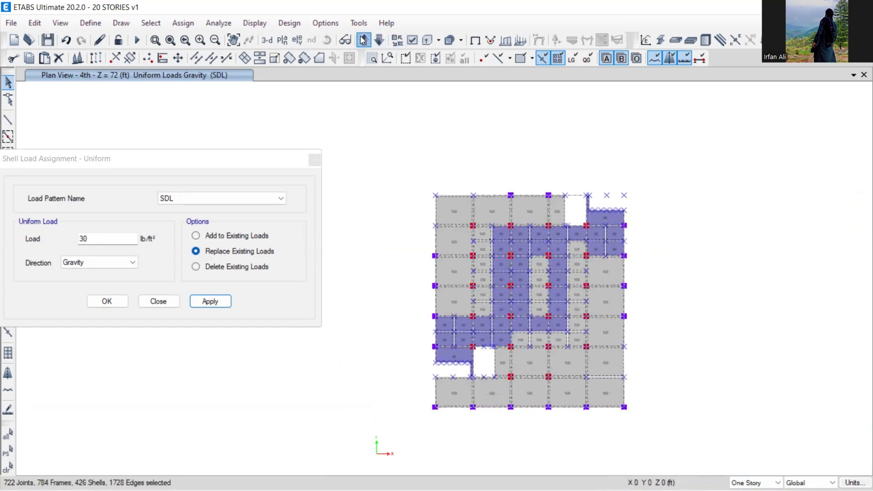
drag(394, 154, 680, 450)
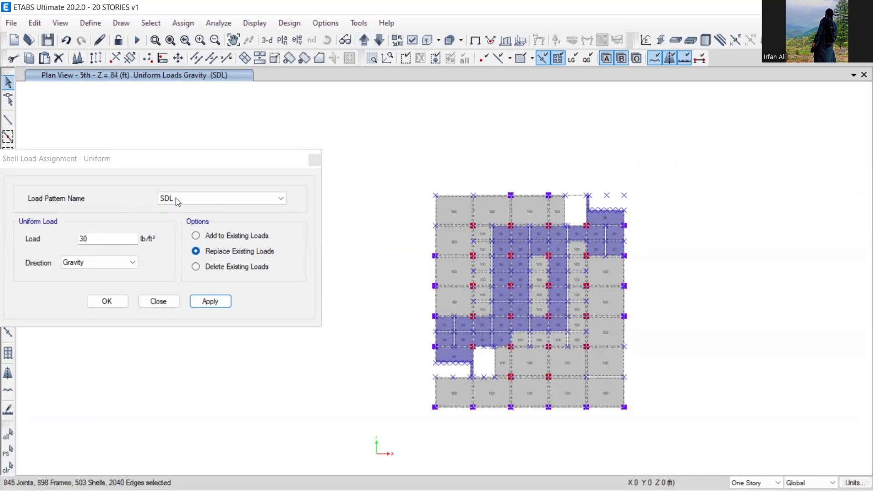
Apply a 50 lb/ft² gravity uniform load in the Live pattern to the selected slabs, replacing existing loads.
click(228, 199)
click(182, 216)
drag(117, 235, 43, 253)
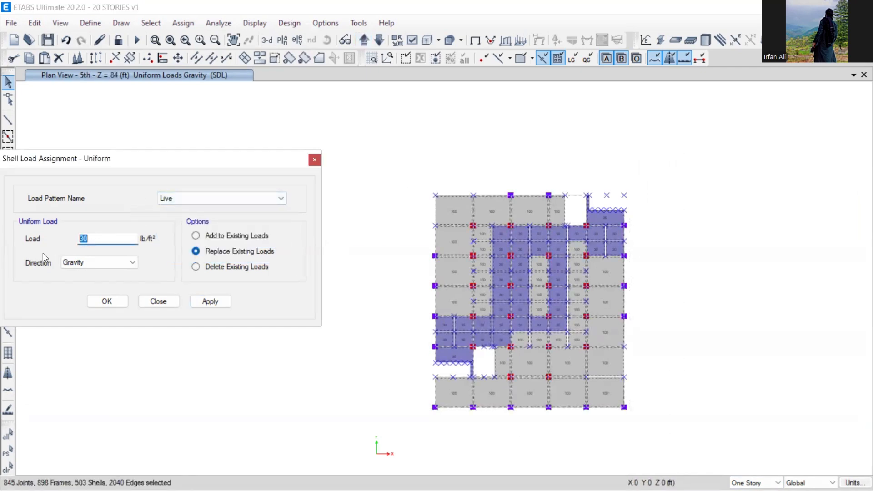
text(50)
click(212, 302)
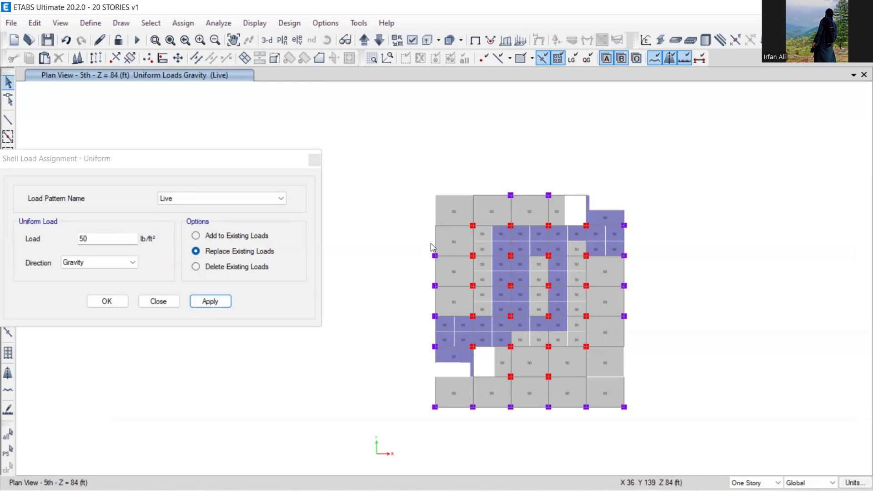
Select all slabs with the coridor slab property and hide them.
click(151, 23)
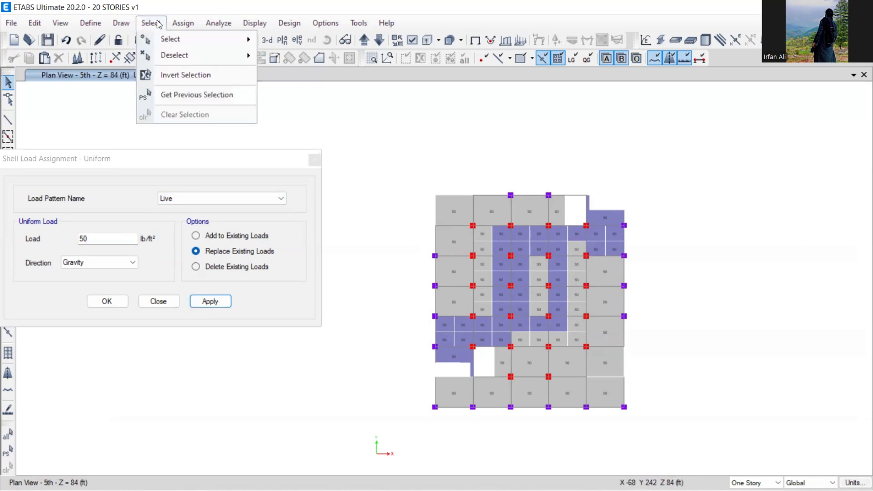
mouse_move(167, 39)
mouse_move(306, 152)
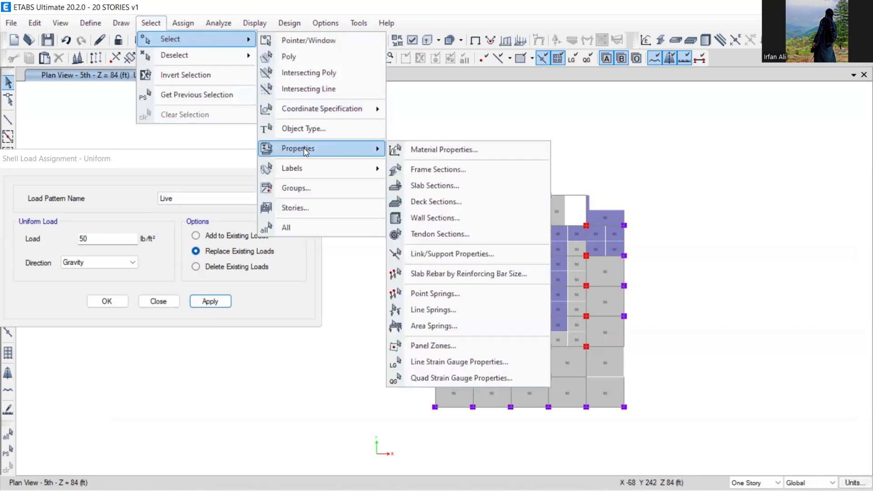
click(435, 186)
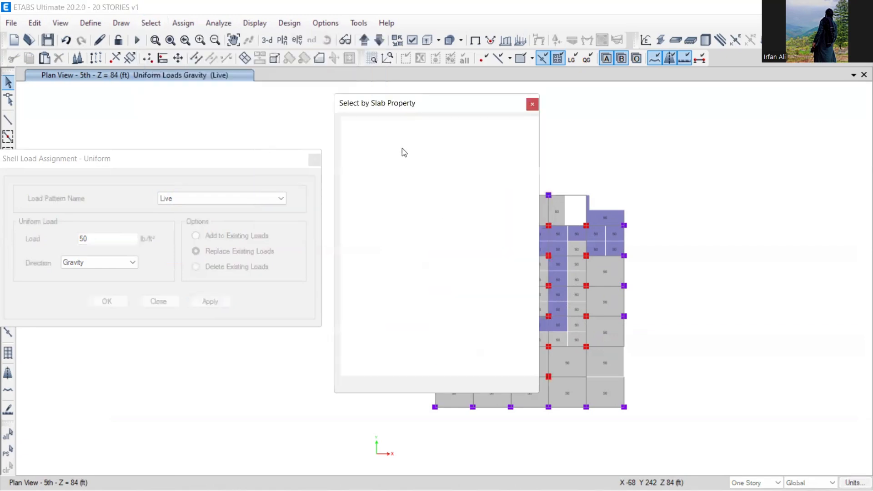
click(390, 358)
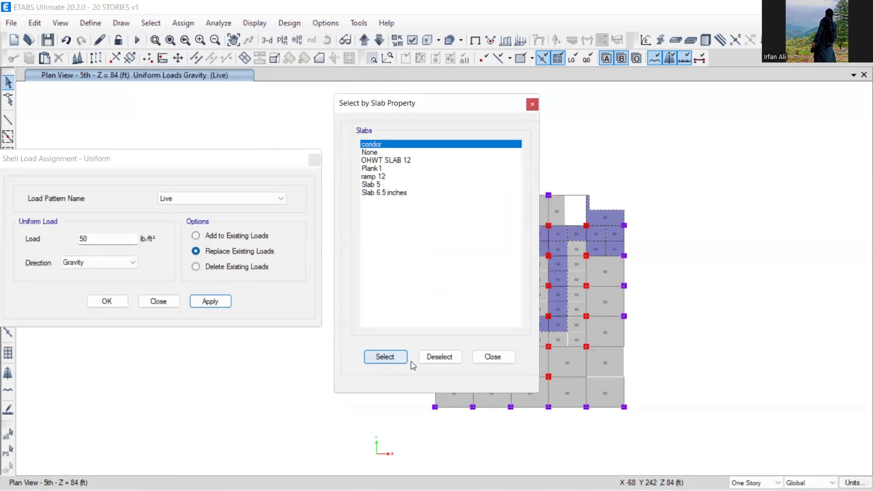
click(489, 357)
right_click(700, 207)
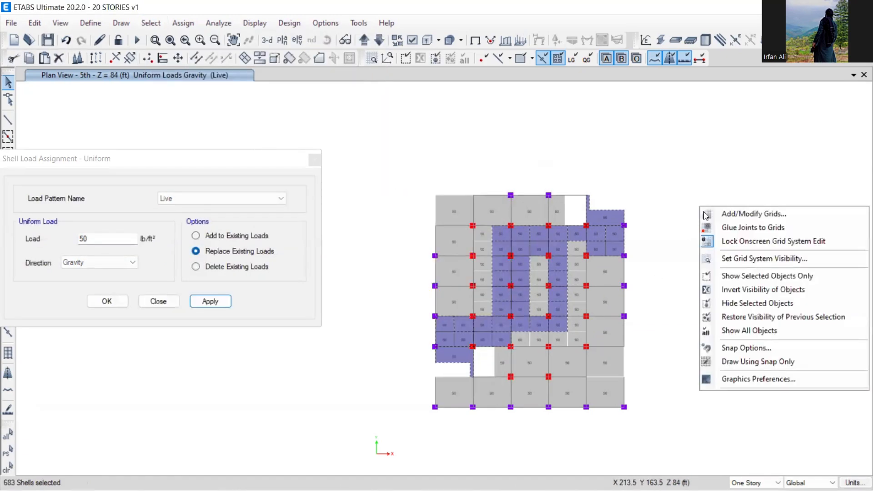
click(733, 303)
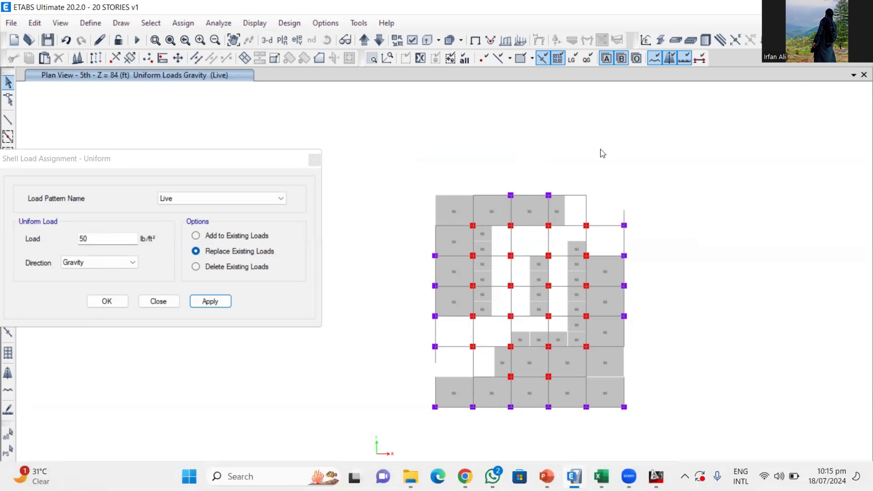
Select the visible slabs on the 6th story and apply a 100 lb/ft² Live uniform load, replacing existing loads.
click(364, 40)
drag(387, 155, 688, 466)
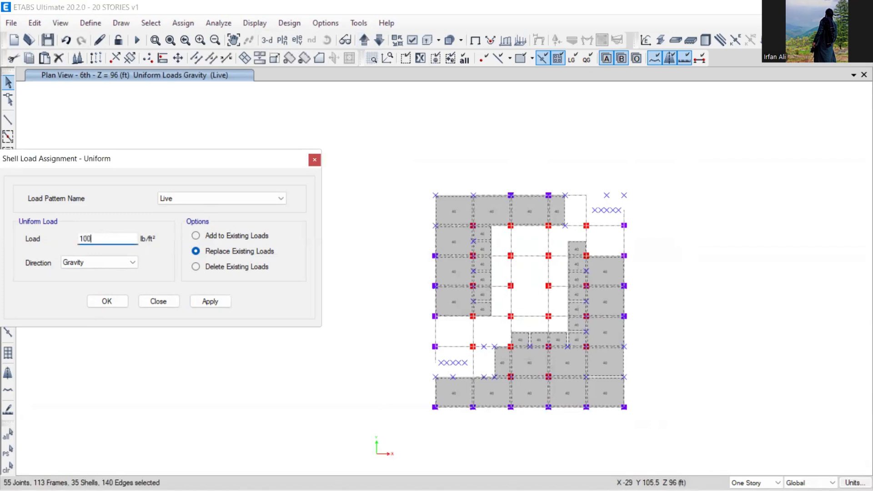
click(207, 302)
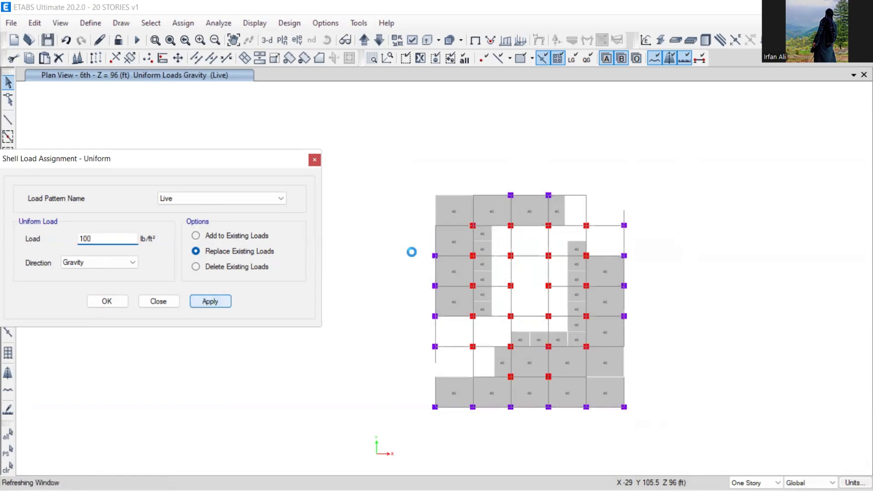
mouse_move(609, 465)
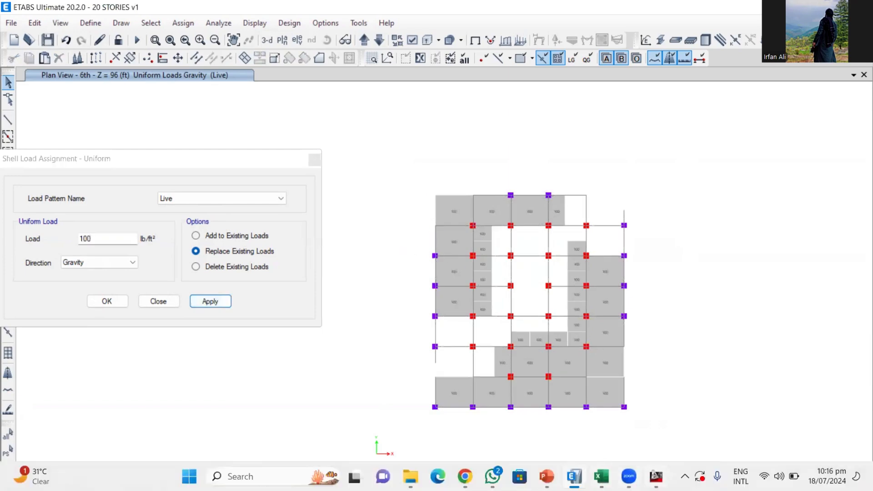
Switch to the AutoCAD drawing and check which floors the restaurant and apartment plans cover.
click(657, 476)
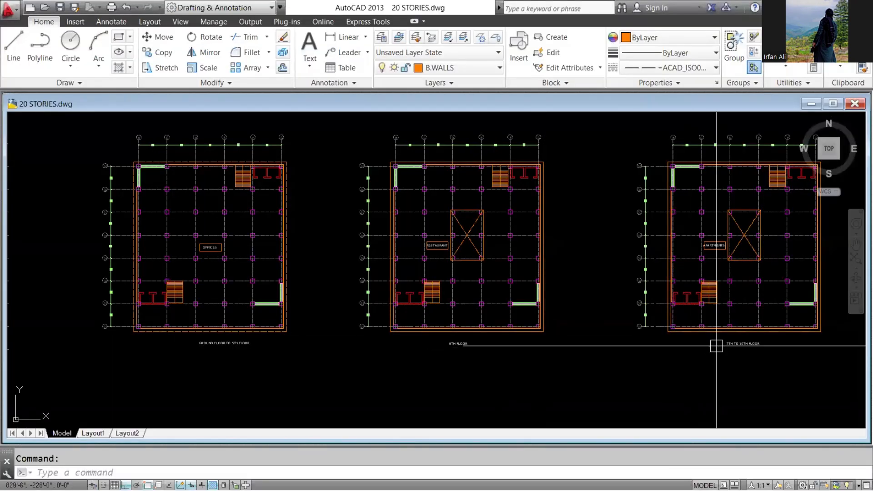
scroll(717, 346, up, 4)
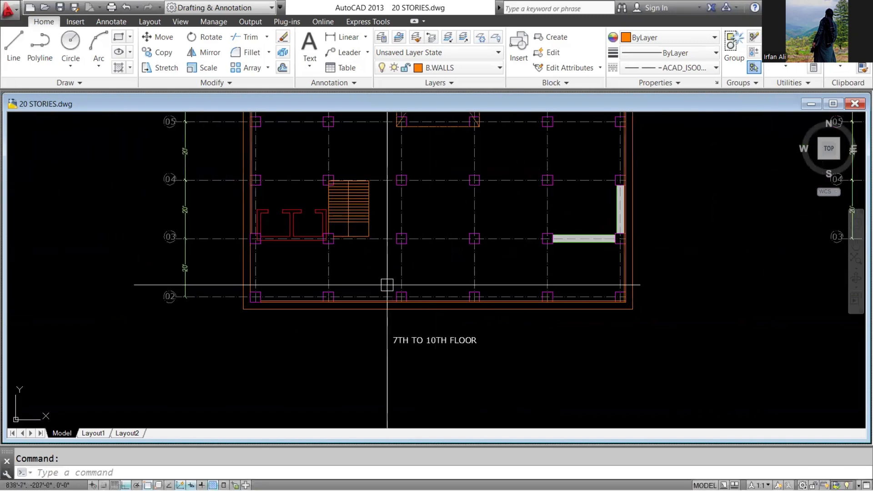
scroll(387, 285, down, 5)
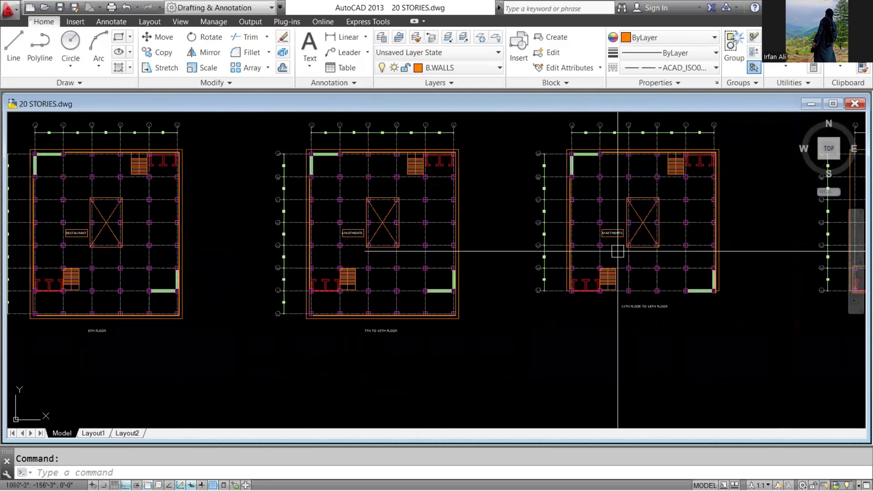
scroll(617, 251, up, 4)
scroll(663, 400, down, 5)
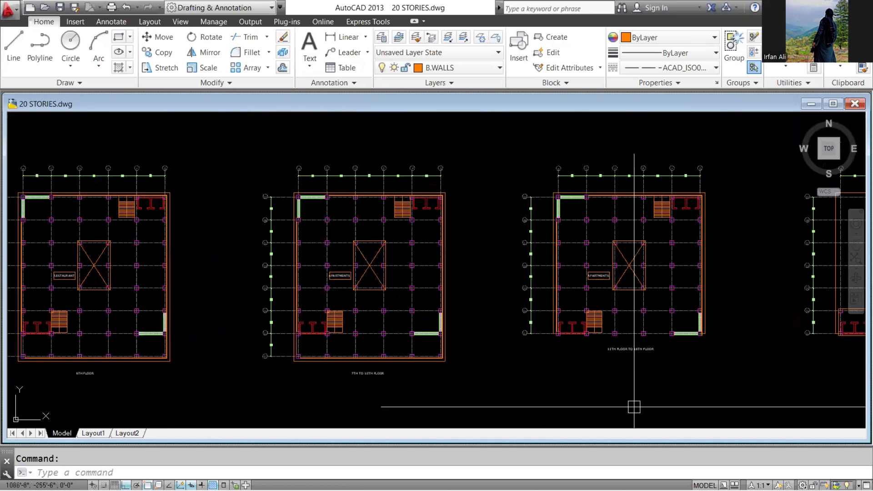
Return to ETABS and select all visible objects on the 7th, 8th, 9th and 10th story plans.
mouse_move(574, 476)
click(620, 411)
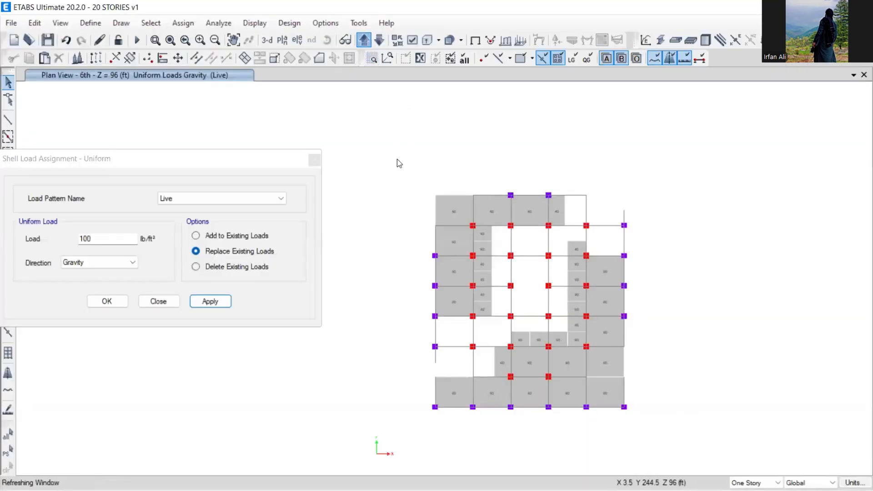
drag(397, 160, 669, 461)
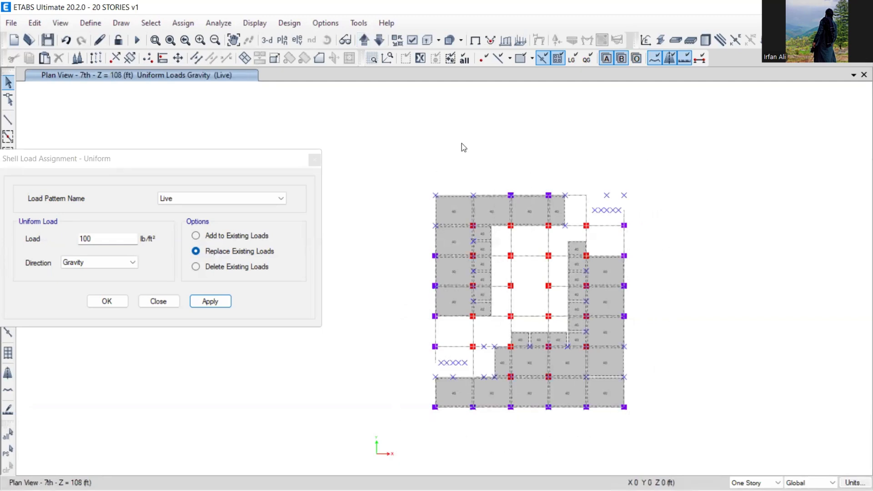
click(364, 40)
drag(400, 156, 667, 445)
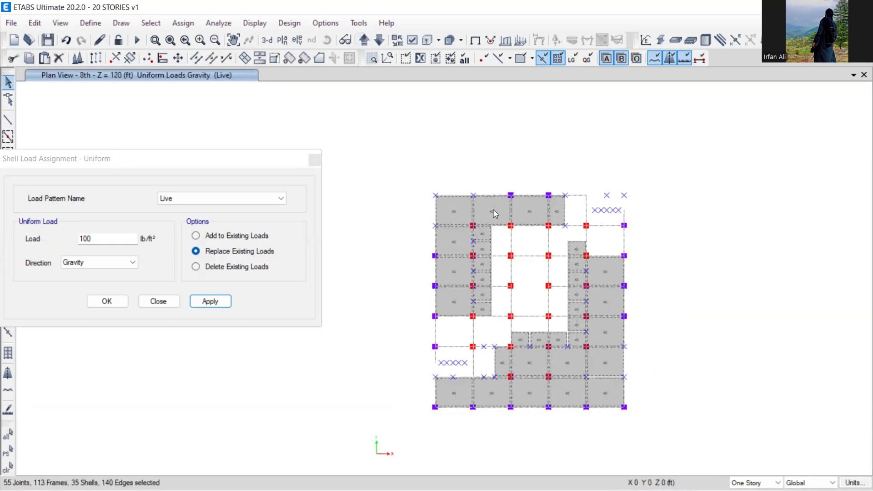
click(364, 40)
drag(408, 173, 683, 432)
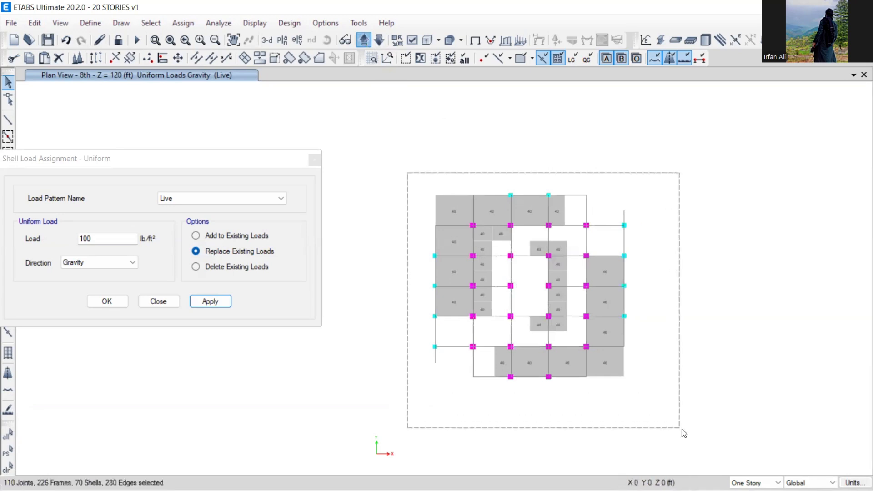
click(364, 42)
drag(396, 162, 661, 440)
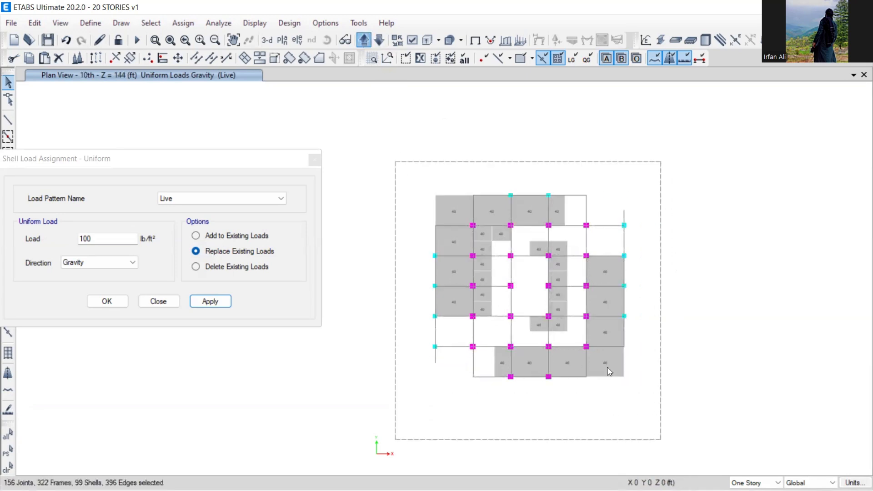
Add the visible objects on the 11th through 14th story plans to the selection.
click(364, 40)
drag(399, 146, 672, 416)
click(364, 40)
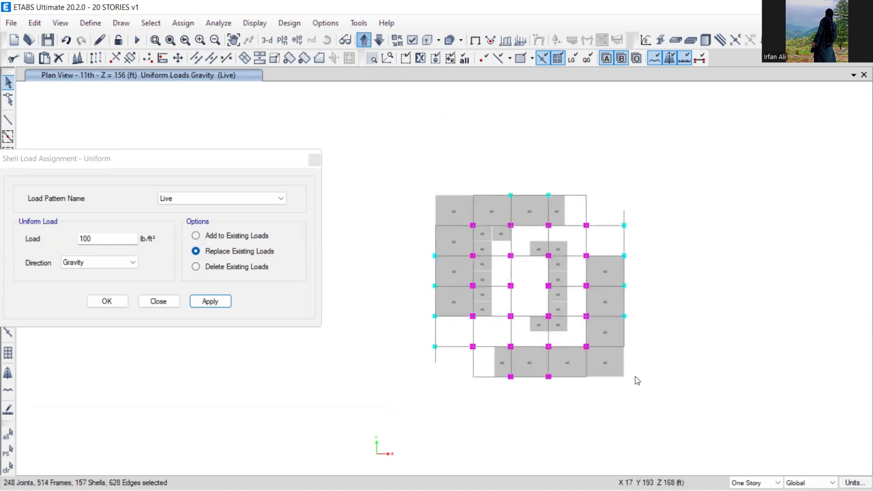
drag(637, 381, 674, 408)
click(364, 40)
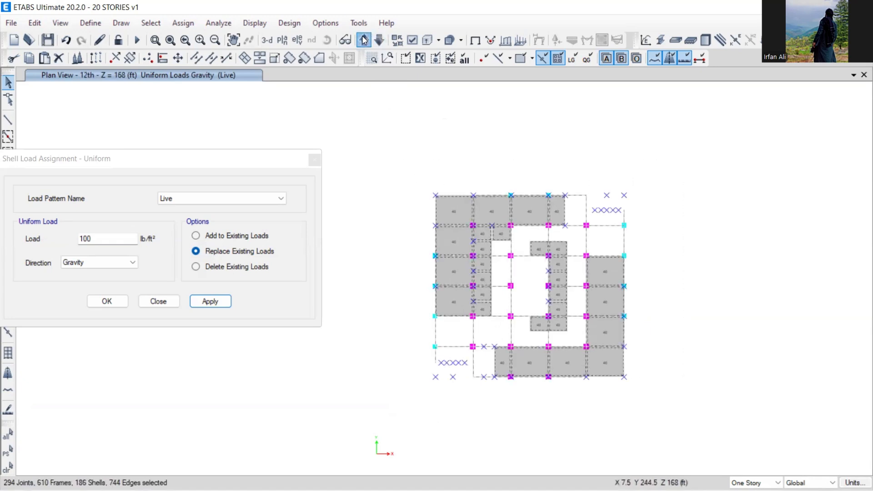
drag(403, 156, 668, 429)
click(364, 40)
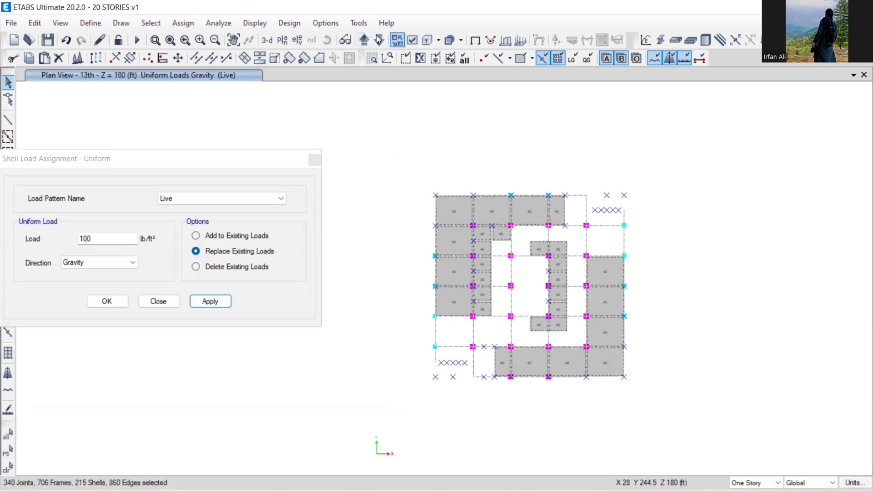
click(364, 40)
drag(406, 161, 467, 175)
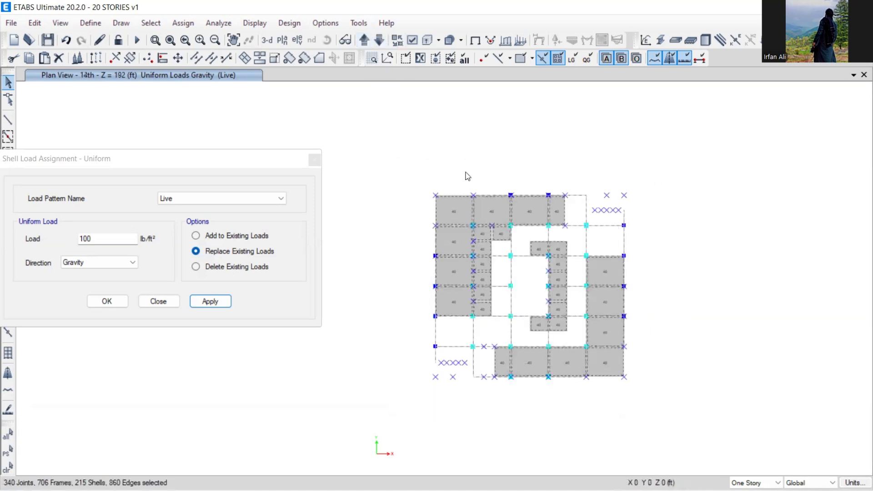
Add the visible objects on the 15th, 16th and 17th story plans to the selection.
click(364, 40)
drag(413, 164, 646, 378)
click(364, 40)
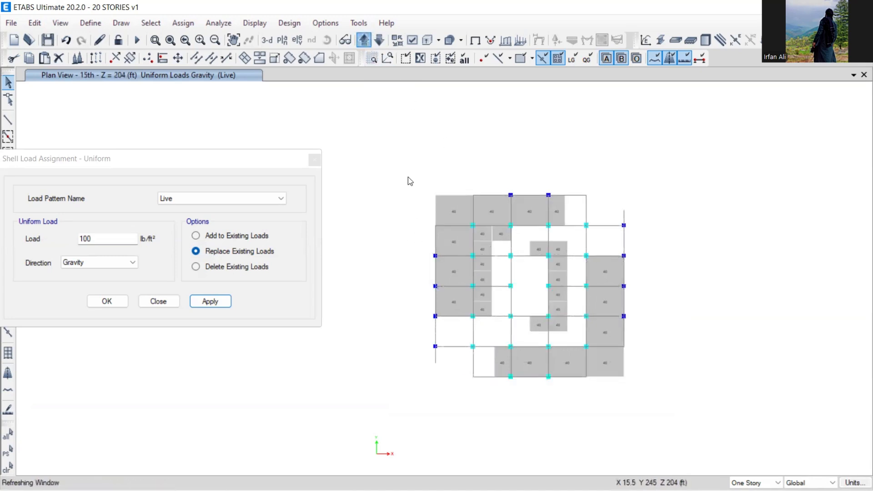
drag(408, 176, 632, 424)
click(364, 40)
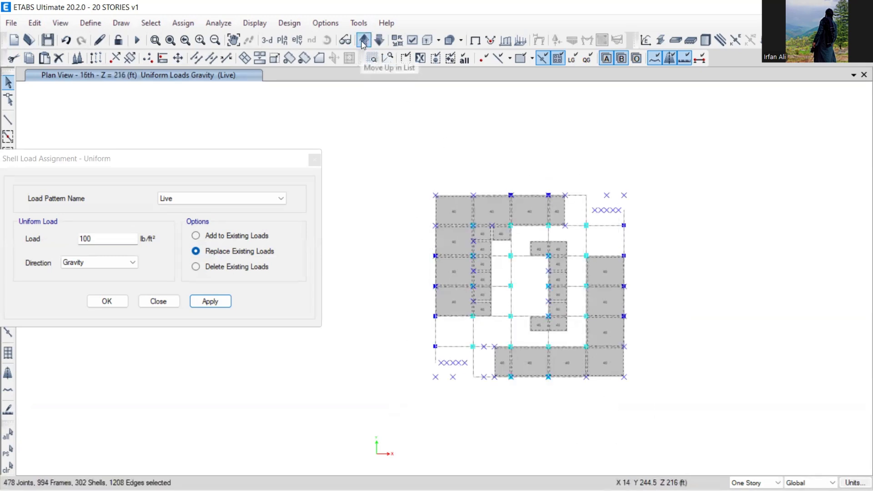
drag(379, 141, 661, 419)
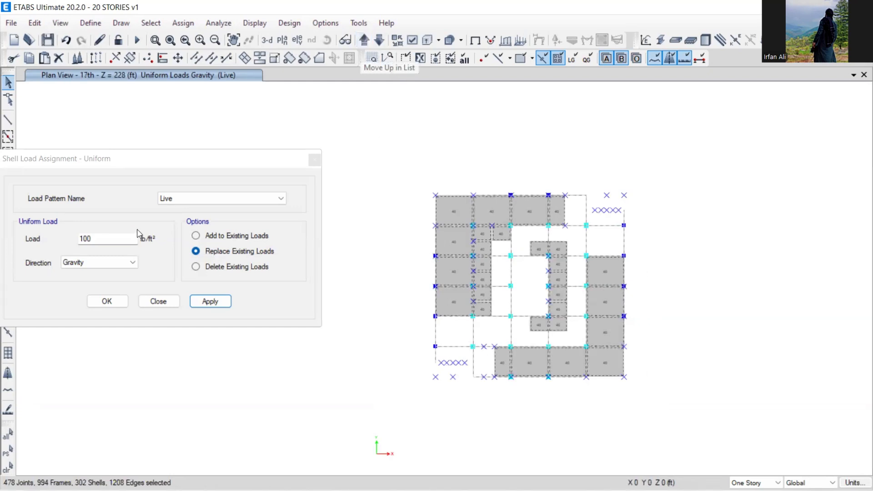
Apply a 40 lb/ft² Live uniform load to the selected apartment slabs, replacing existing loads.
click(76, 238)
double_click(76, 239)
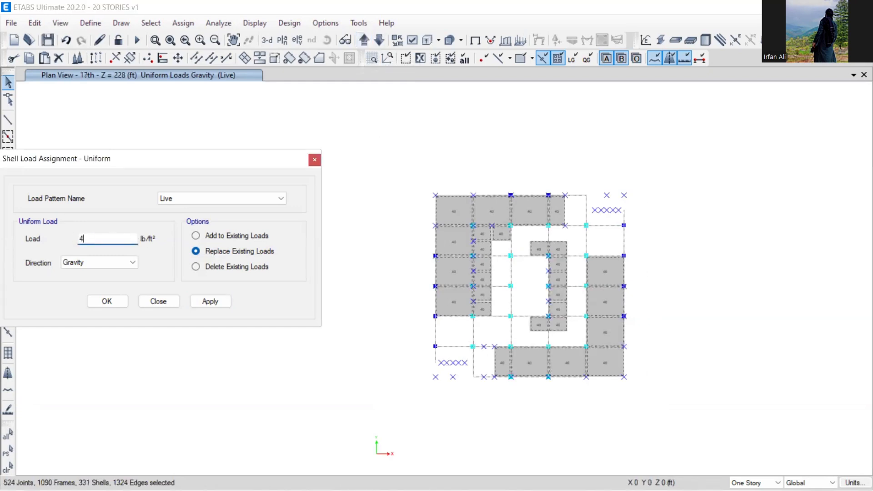
click(203, 302)
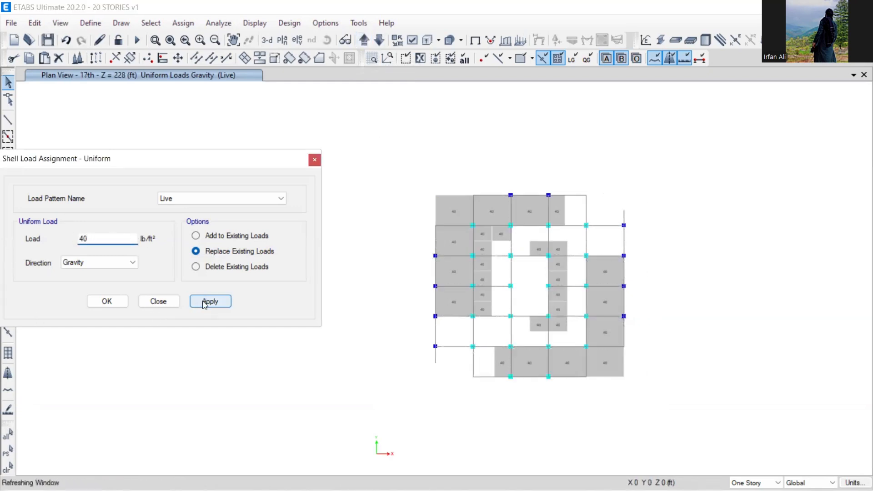
Select all visible objects on the 18th story plan and apply a 20 lb/ft² Live uniform load, replacing existing loads.
click(364, 40)
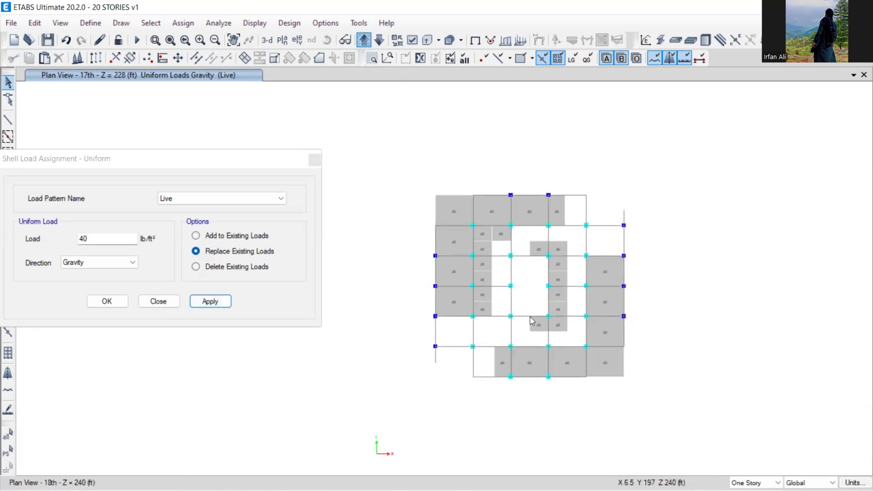
drag(383, 151, 684, 443)
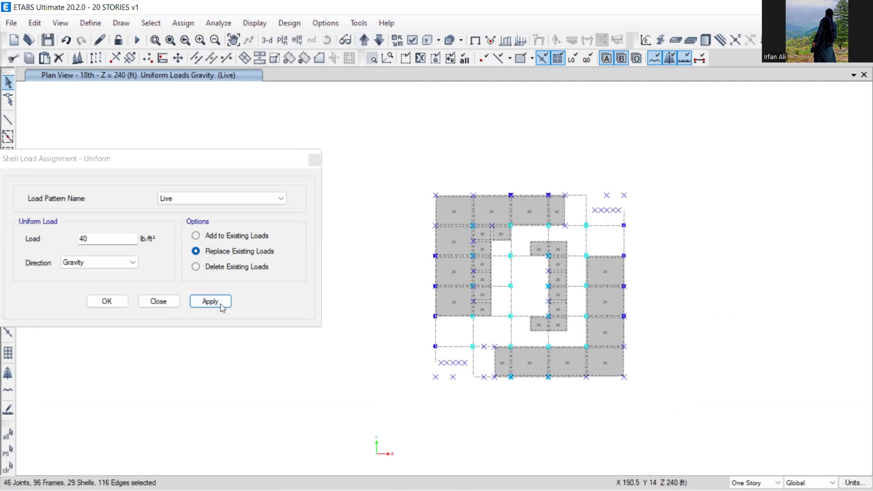
double_click(104, 235)
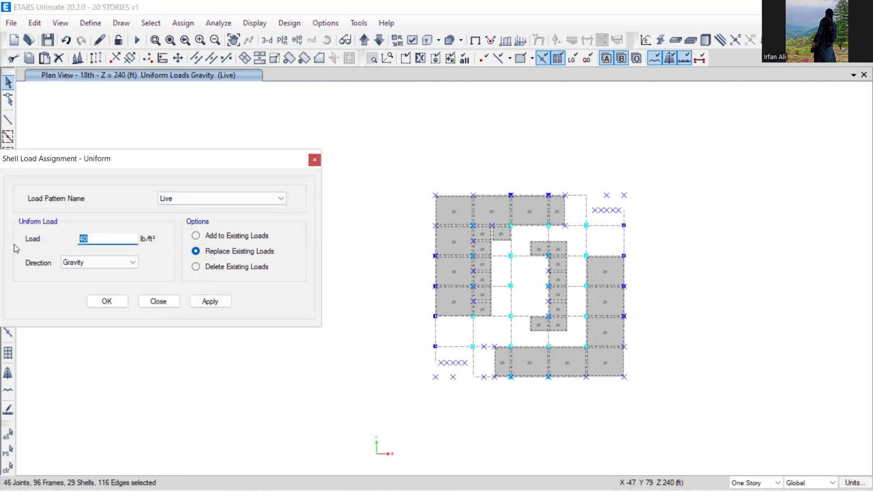
text(20)
click(209, 303)
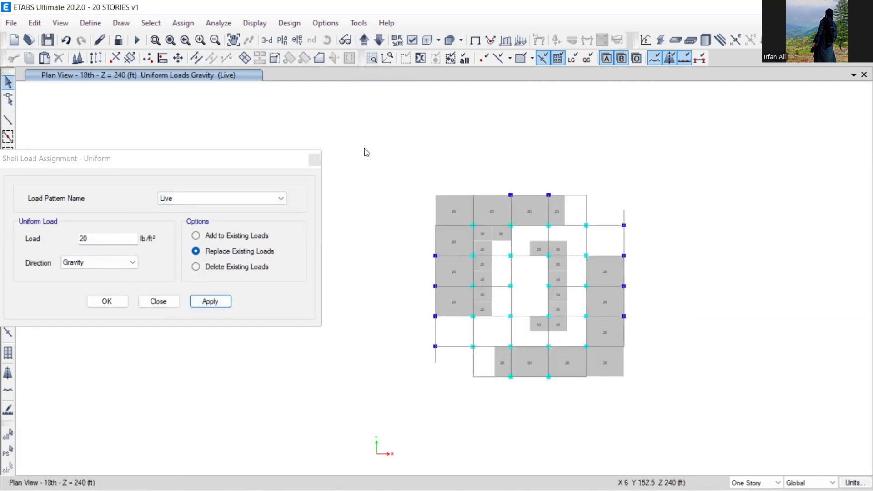
Invert the visibility of objects and select the purple lobby and corridor slabs by their slab property.
right_click(414, 140)
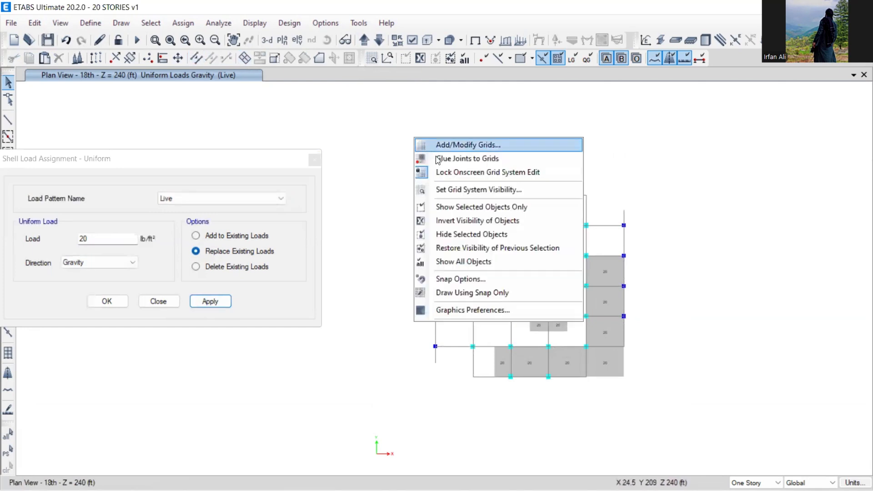
click(459, 220)
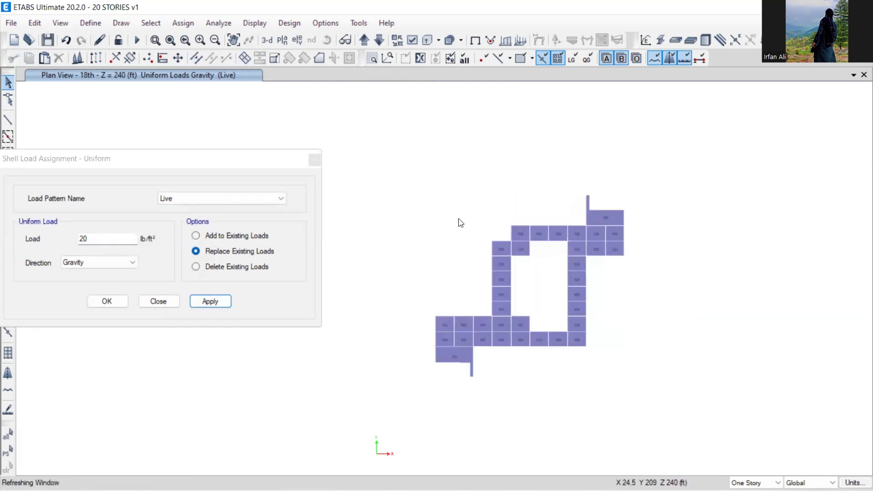
click(150, 23)
mouse_move(168, 40)
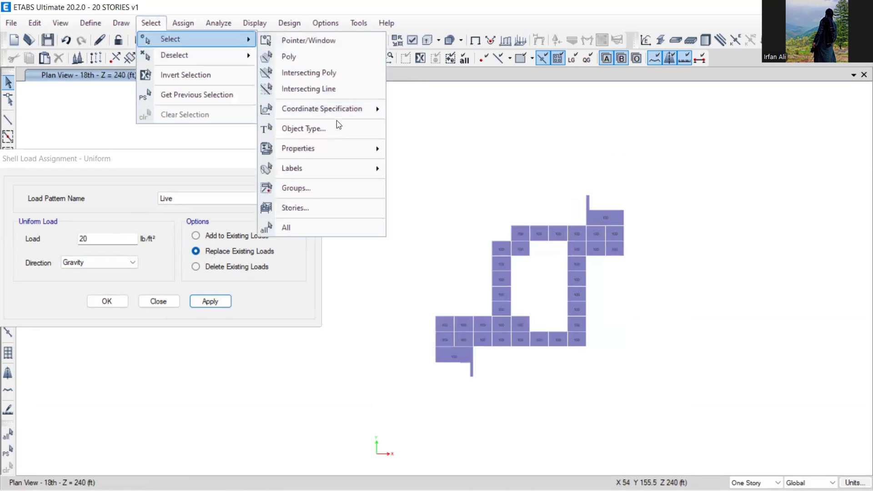
mouse_move(319, 148)
click(436, 189)
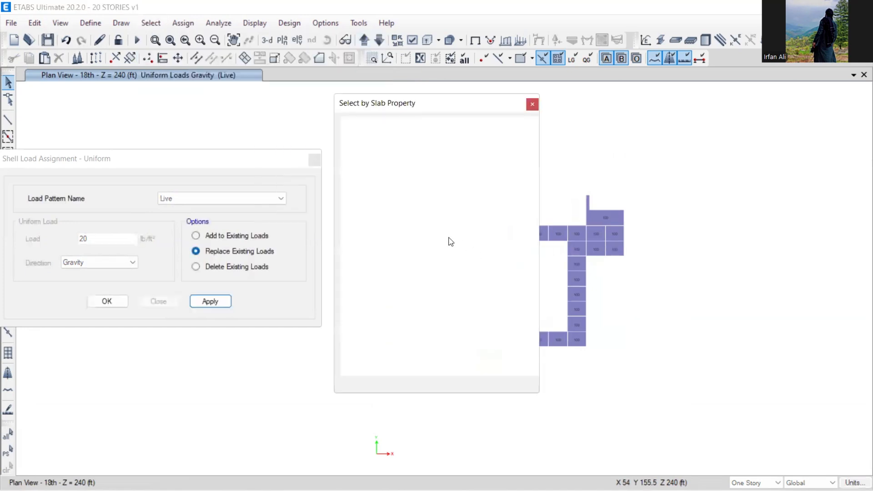
click(385, 356)
click(492, 356)
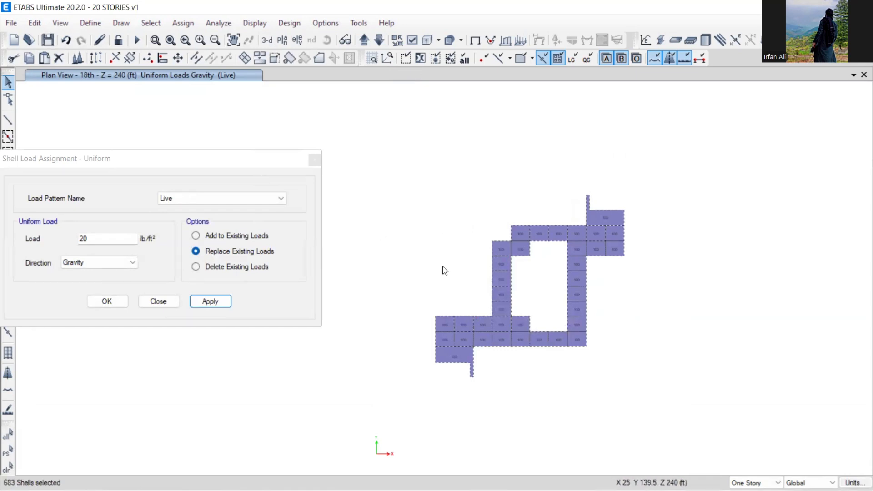
Apply a 100 lb/ft² Live uniform load to the selected lobby and corridor slabs, replacing existing loads.
drag(130, 239, 48, 244)
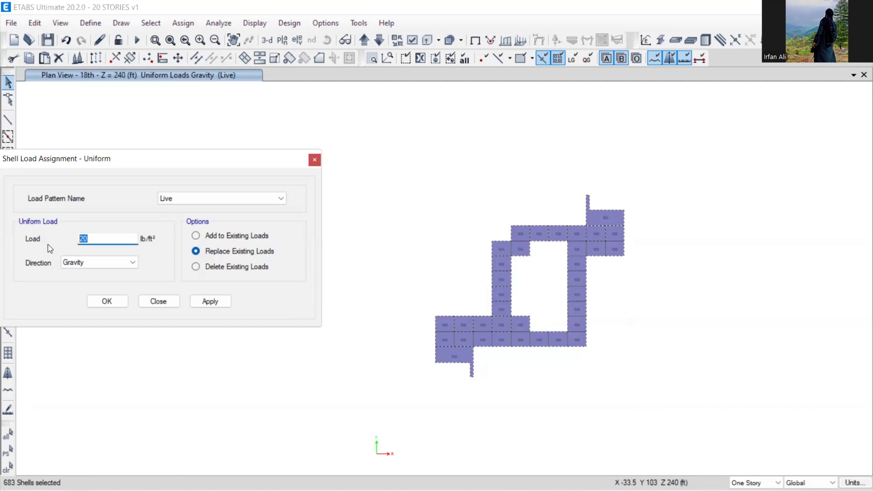
text(100)
click(200, 300)
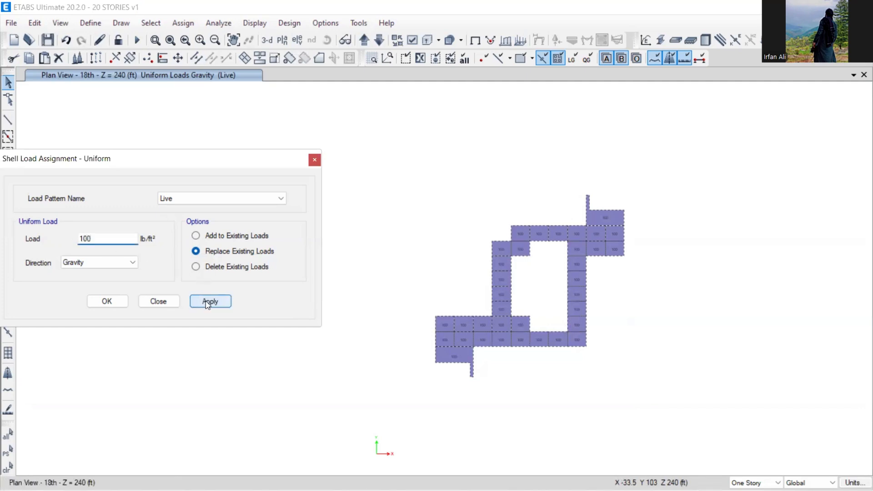
Show all objects again on the 18th story plan, select the entire floor and replace its Live uniform load with 20 lb/ft².
click(364, 41)
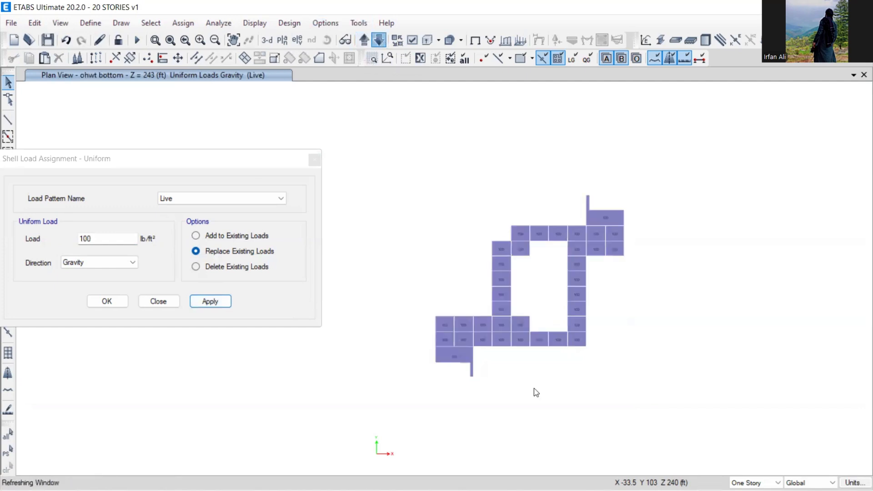
right_click(414, 173)
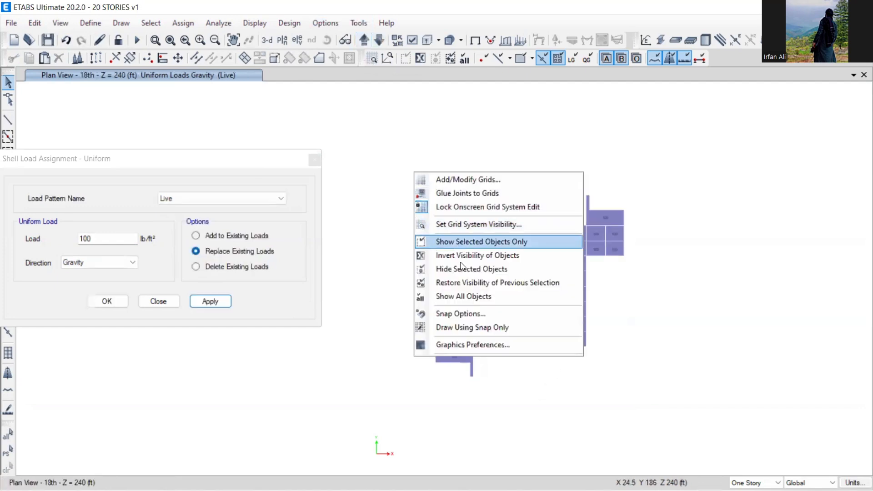
click(462, 295)
click(755, 483)
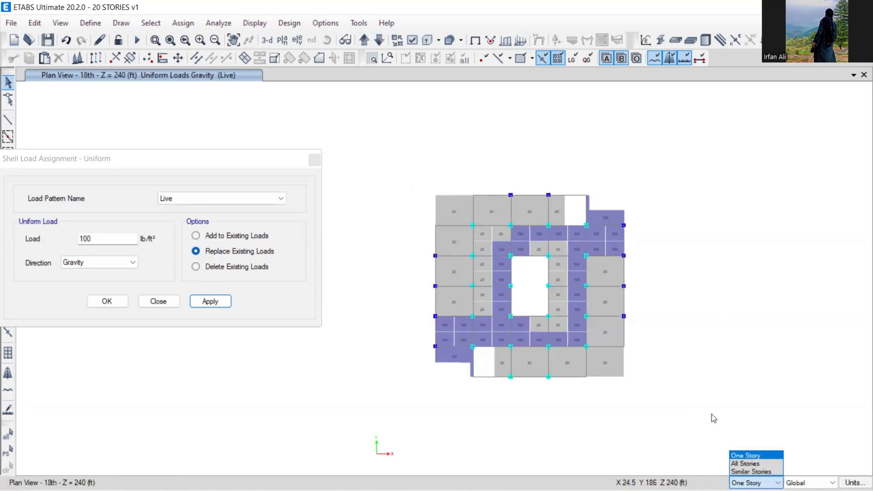
click(714, 419)
drag(400, 161, 761, 459)
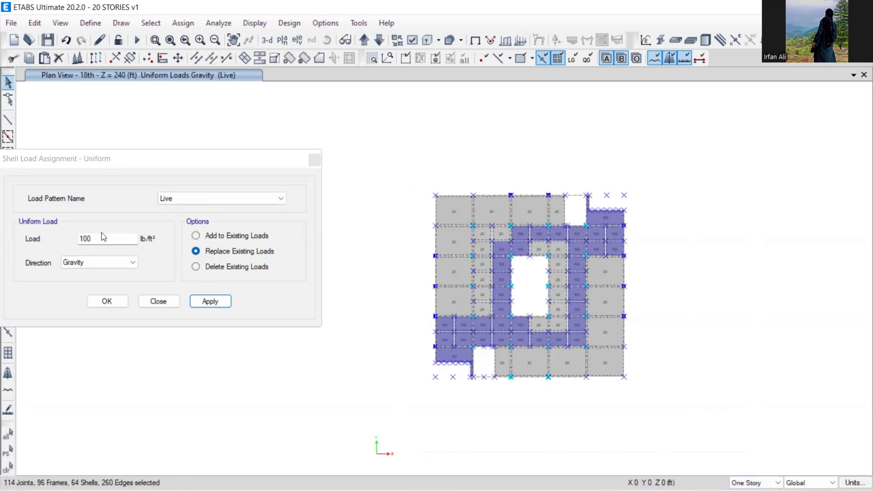
drag(96, 238, 59, 245)
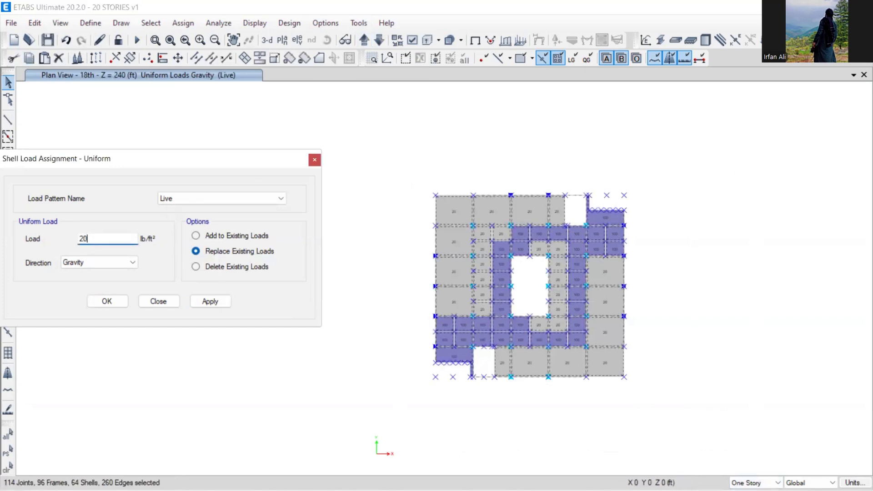
text(20)
click(210, 302)
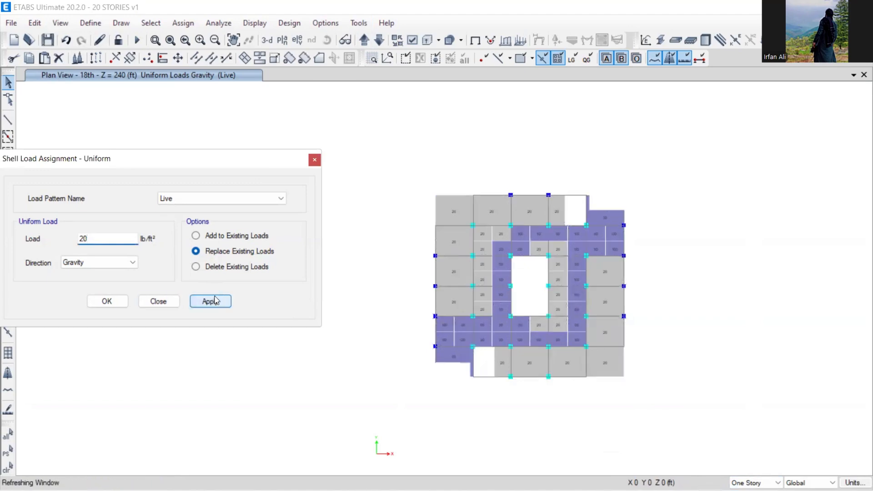
Check the Live load values assigned to the slabs on the 17th story plan.
click(385, 45)
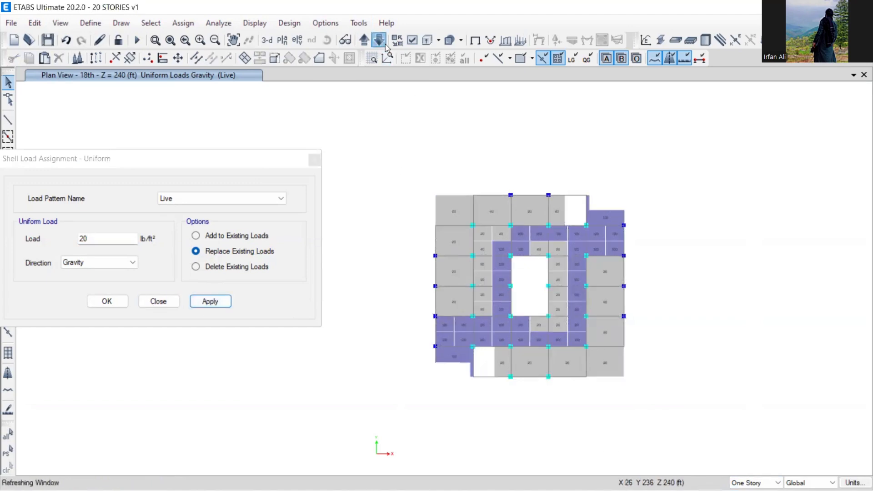
scroll(457, 302, up, 3)
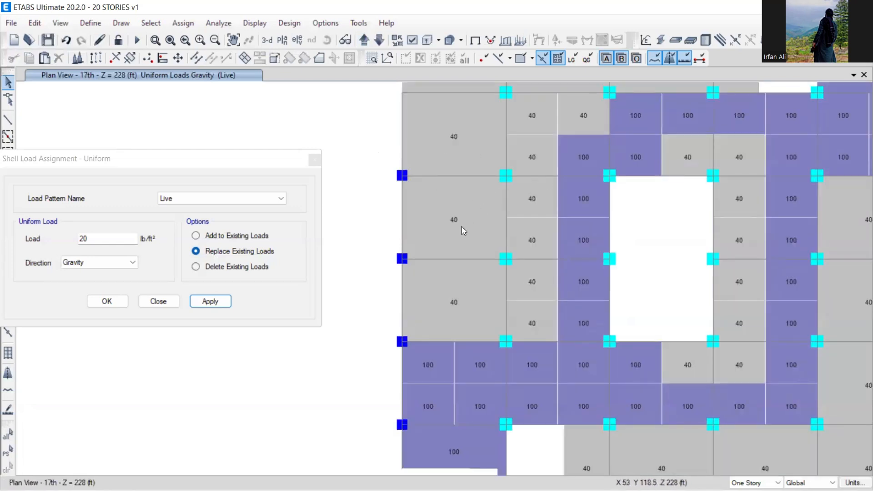
middle_drag(565, 353, 547, 220)
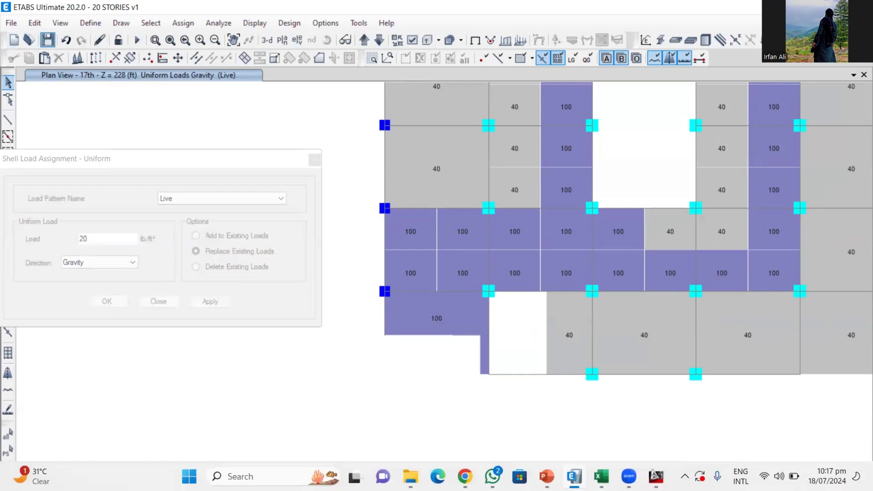
Switch to PowerPoint and read the live load slides, including the one for the ramp and parking area.
mouse_move(547, 477)
click(546, 415)
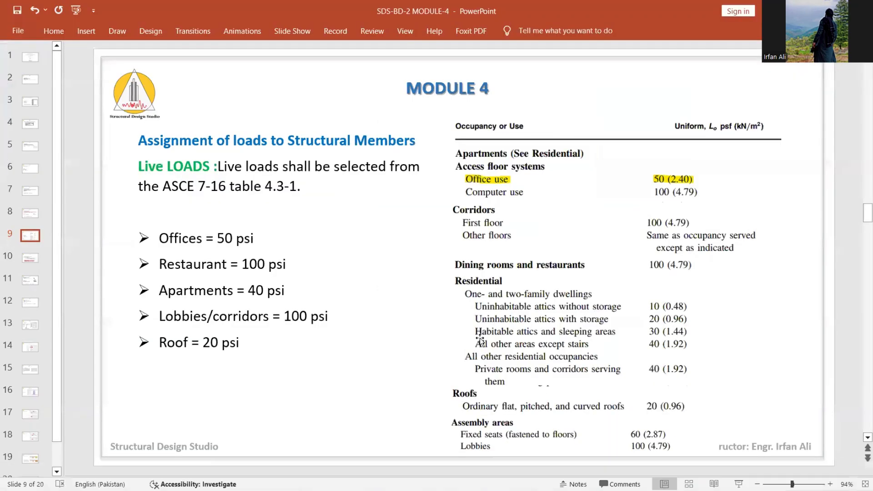
scroll(480, 339, down, 1)
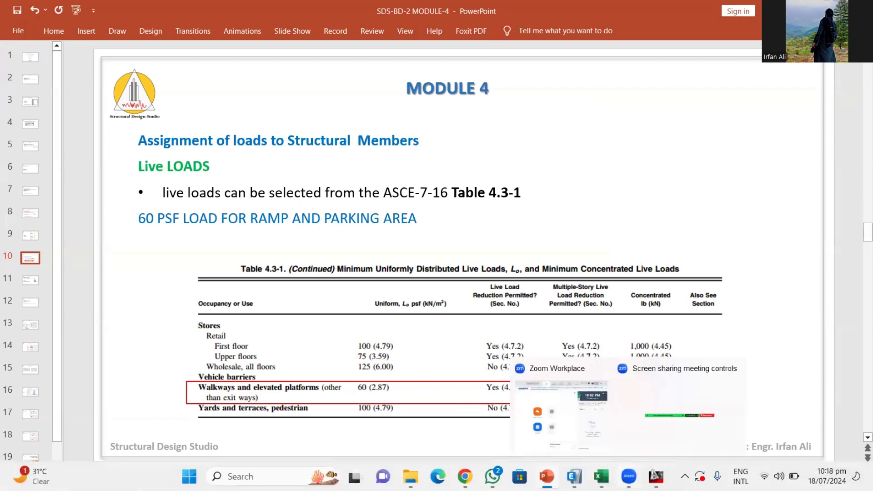
Return to ETABS, limit the building view to the stories from basement 2 down to raft, and display it in 3D.
mouse_move(574, 476)
click(612, 413)
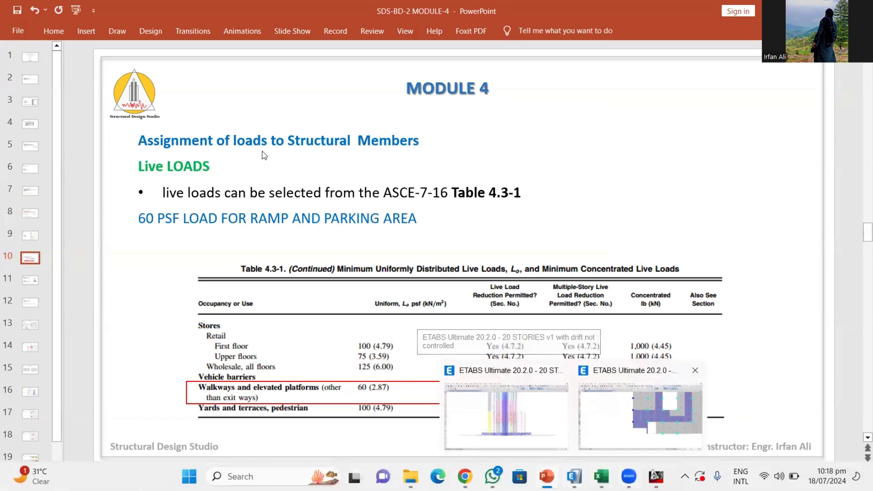
click(314, 160)
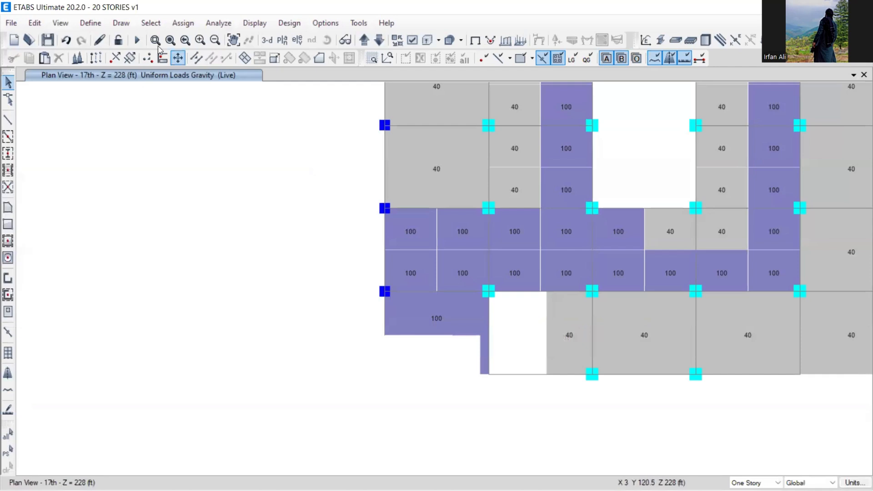
click(53, 27)
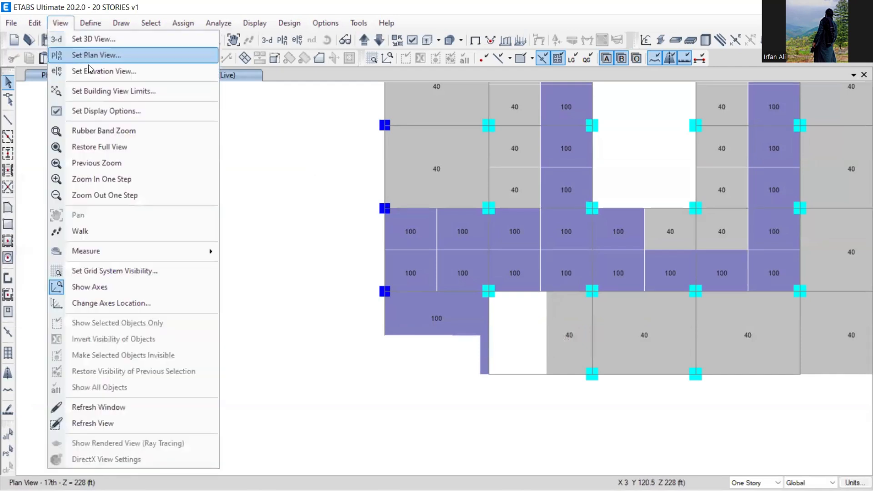
click(105, 93)
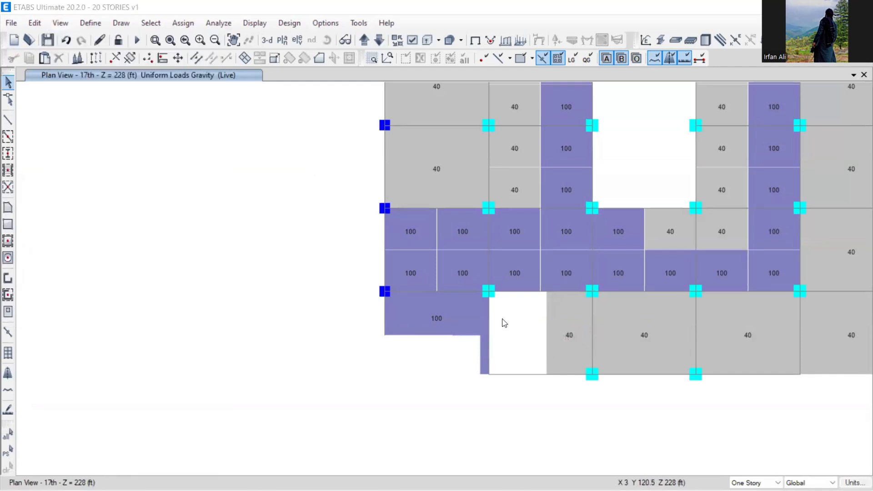
click(420, 321)
click(396, 300)
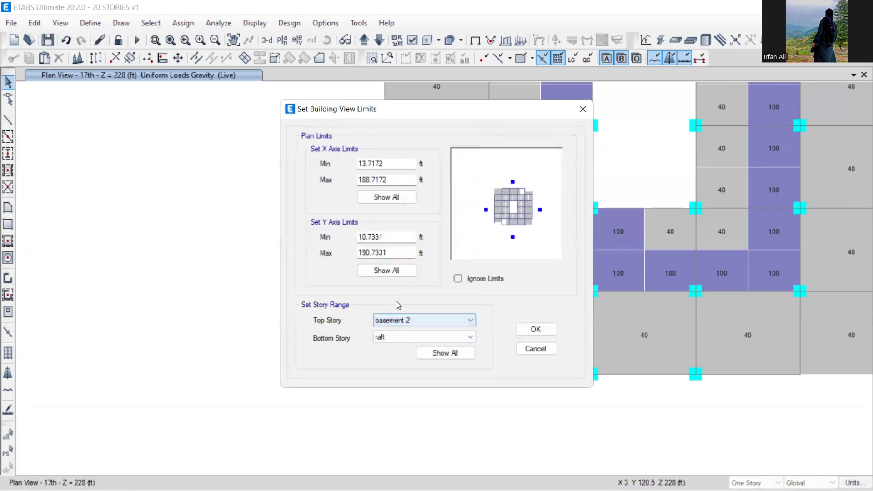
click(523, 330)
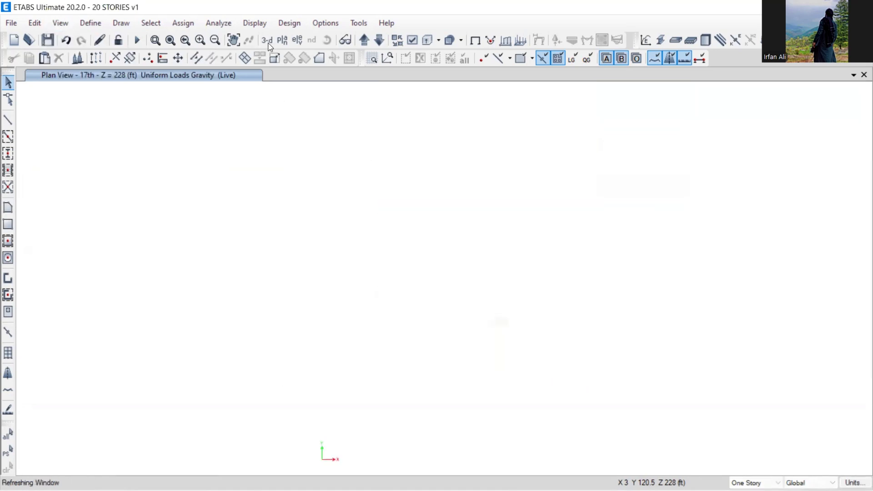
click(268, 41)
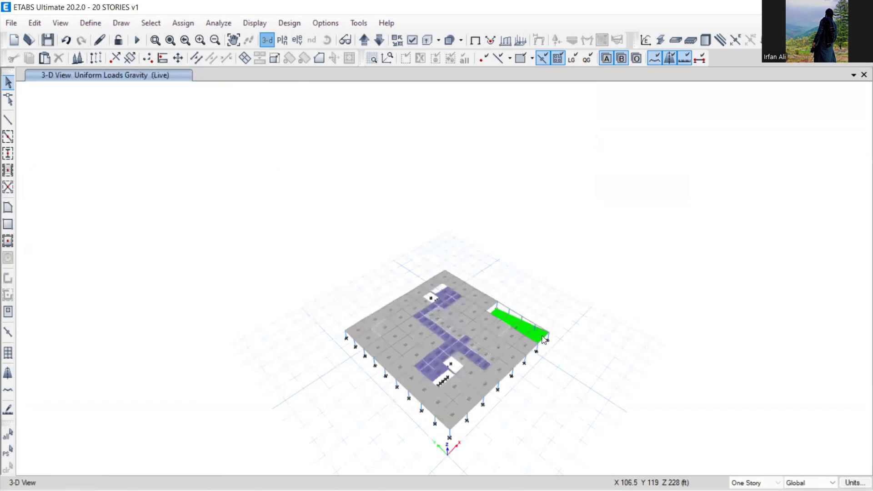
Apply a 60 lb/ft² Live uniform load to the green ramp slab, replacing existing loads.
scroll(521, 335, up, 5)
click(507, 329)
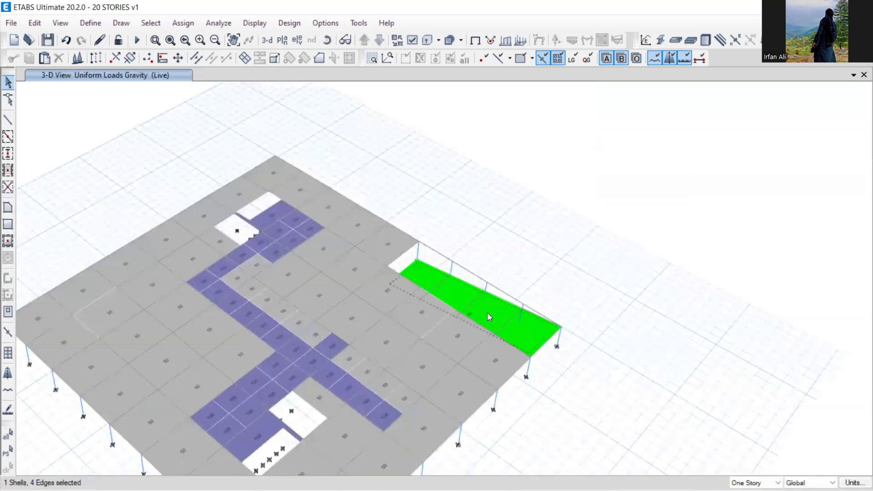
click(183, 22)
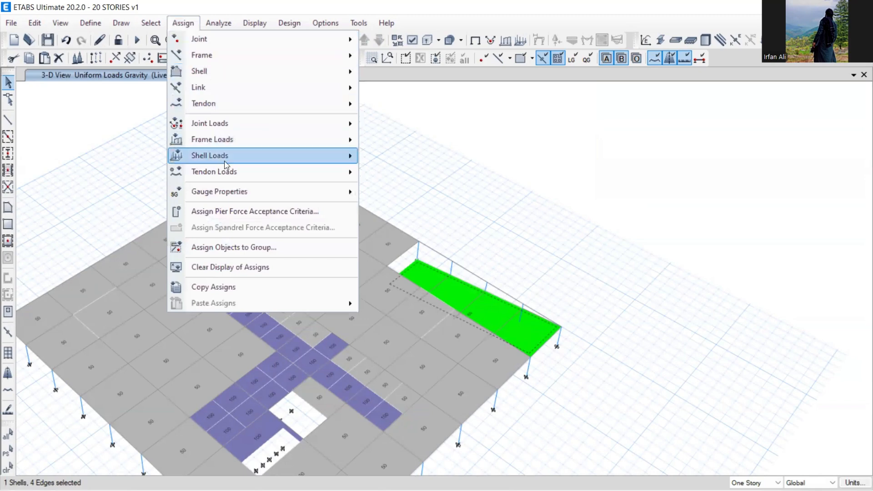
mouse_move(223, 157)
click(380, 175)
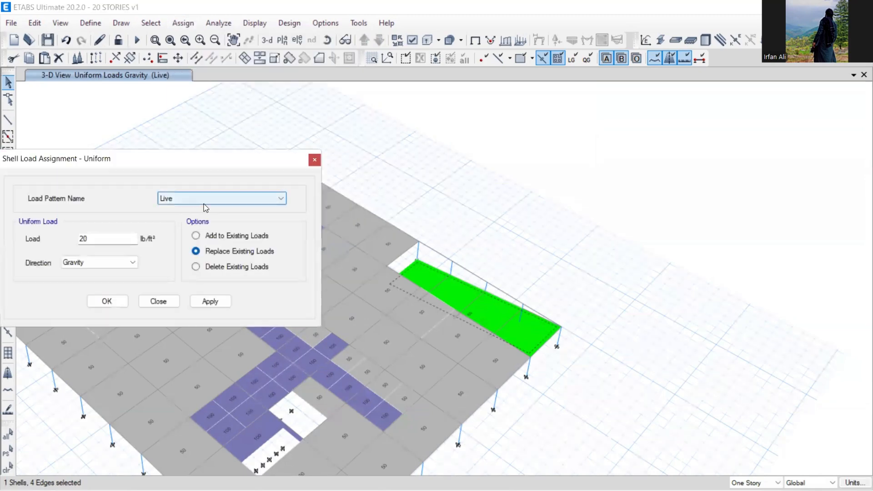
key(Tab)
text(60)
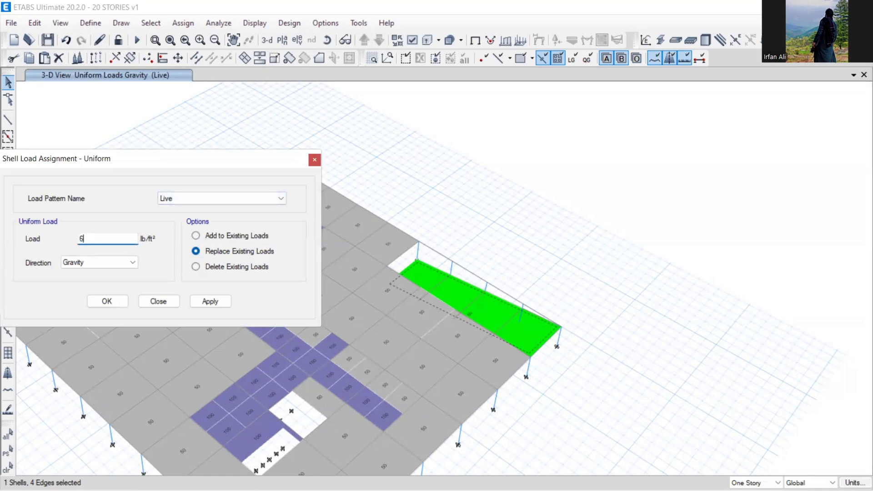
click(202, 301)
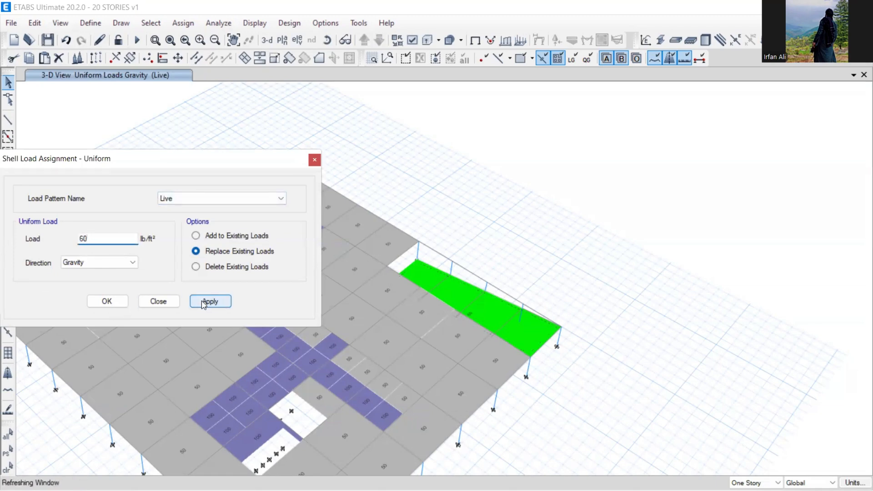
click(170, 302)
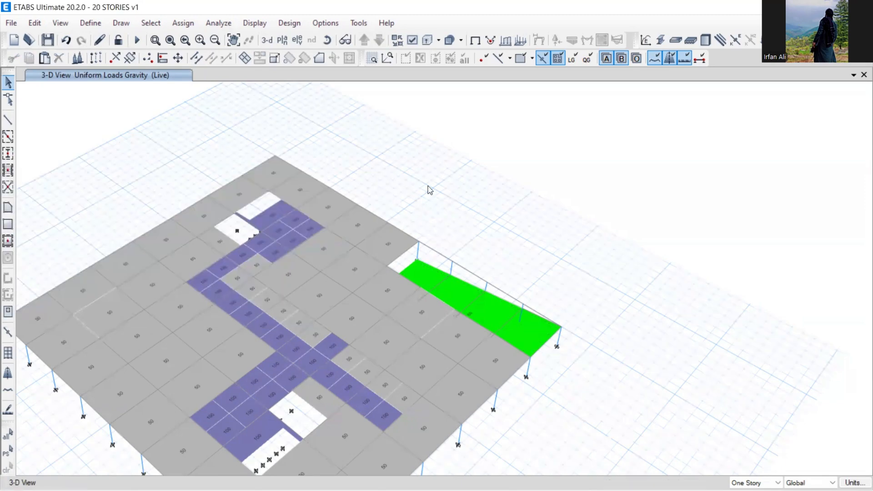
click(327, 40)
mouse_move(422, 435)
mouse_down()
mouse_move(378, 431)
mouse_move(230, 323)
mouse_move(249, 195)
mouse_move(279, 214)
mouse_up()
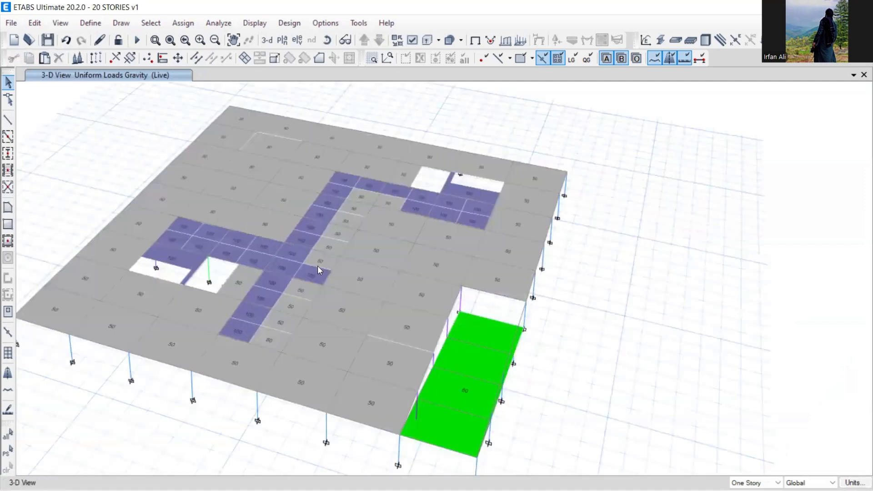
middle_drag(338, 329, 393, 319)
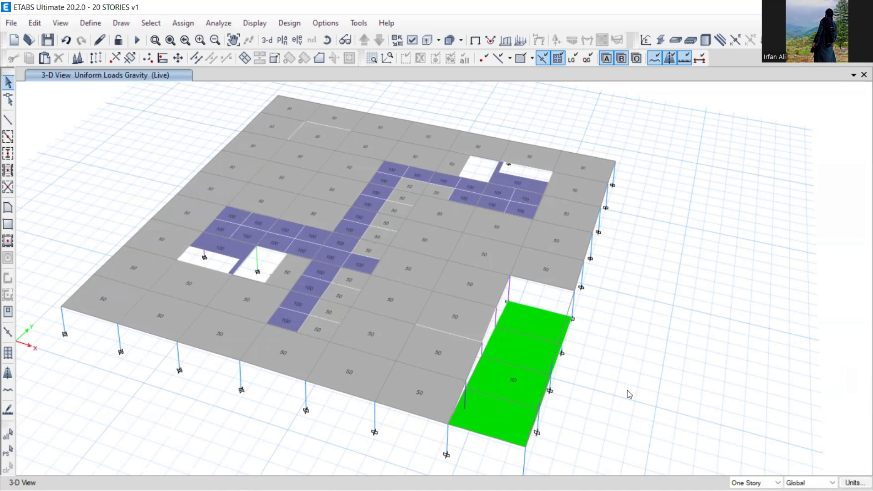
Switch to PowerPoint and read the retaining wall load slide with the soil pressure calculations.
mouse_move(646, 490)
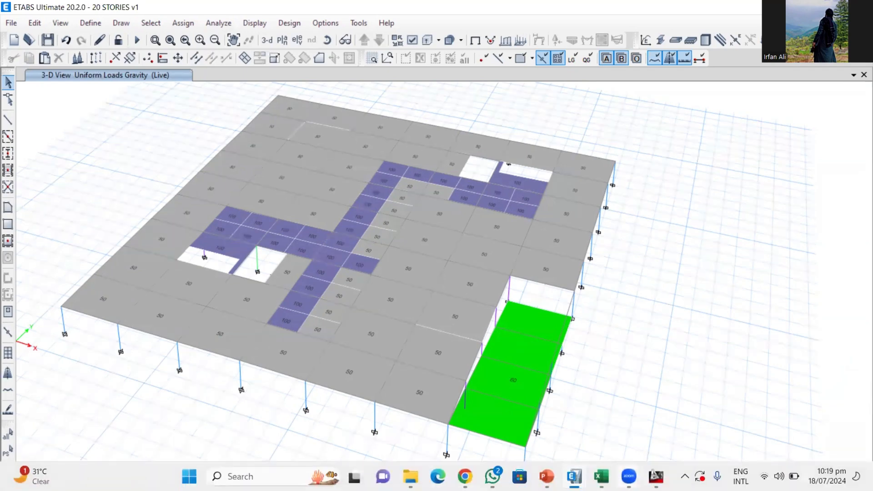
click(546, 477)
scroll(648, 271, down, 1)
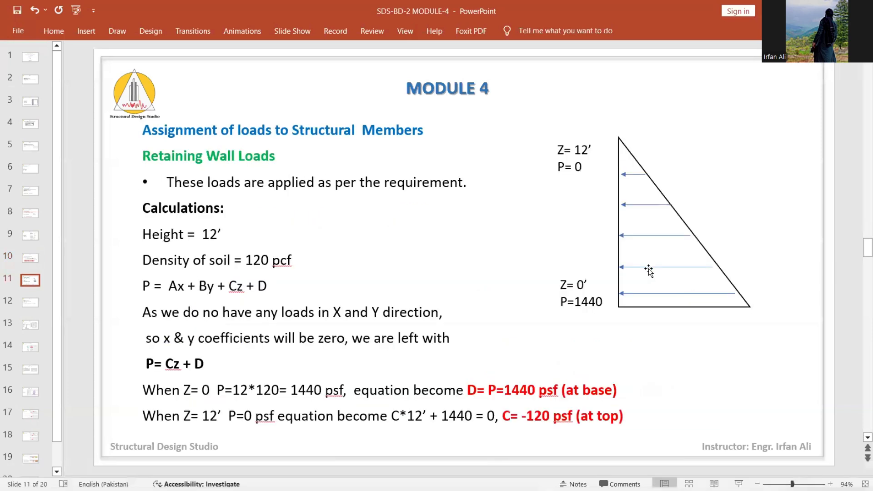
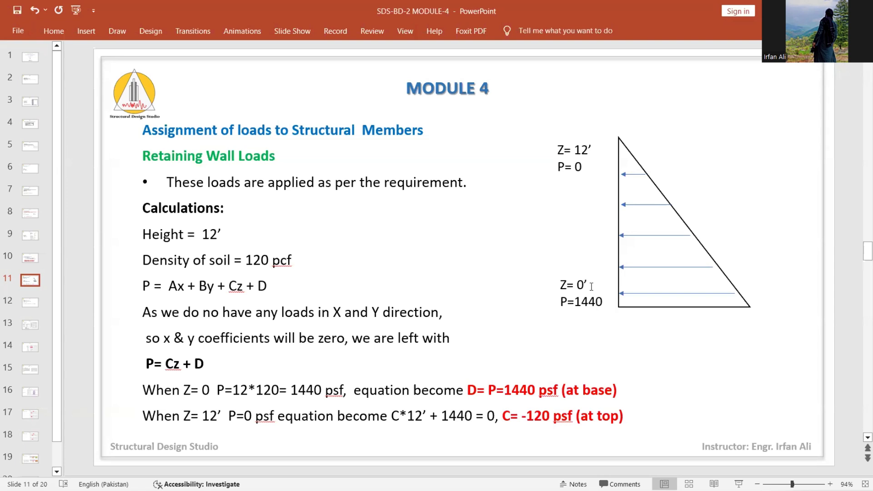
Return to ETABS and add a load pattern named SOIL PRESSURE of type Other.
mouse_move(601, 477)
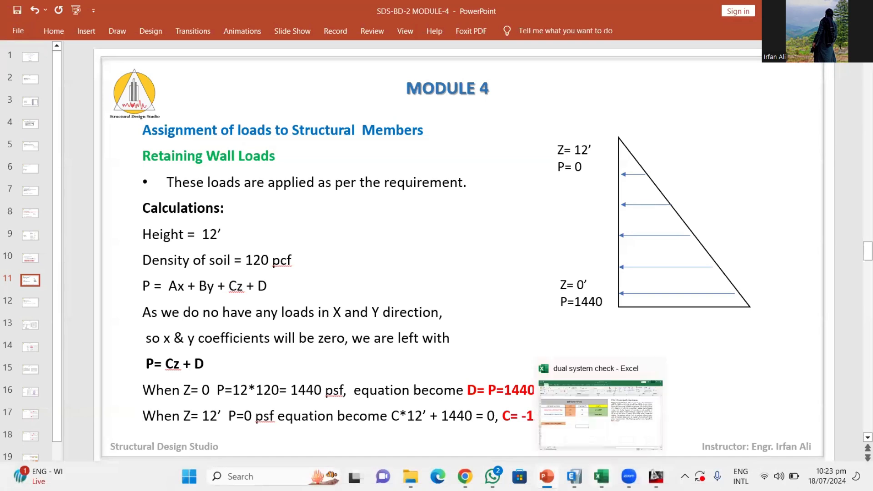
click(591, 386)
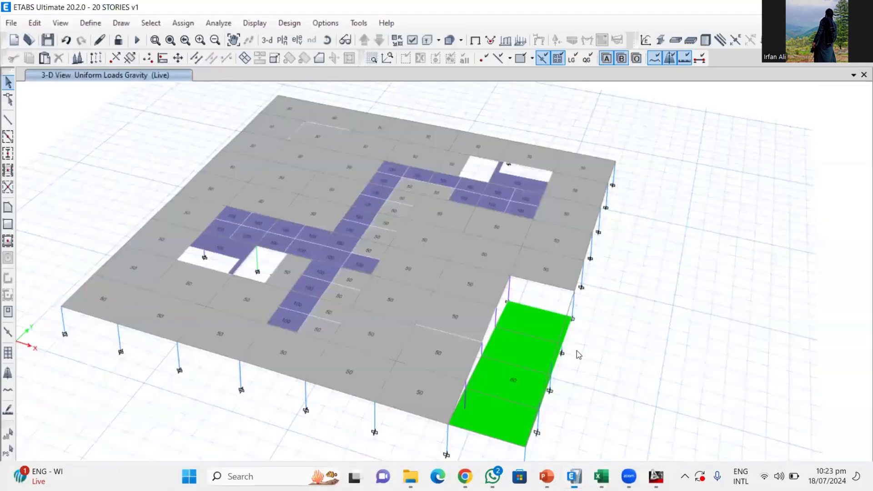
click(91, 22)
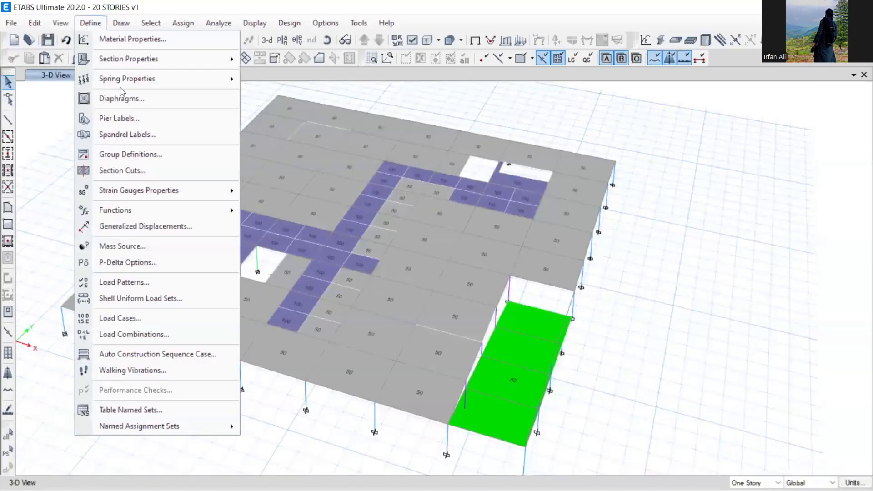
click(146, 285)
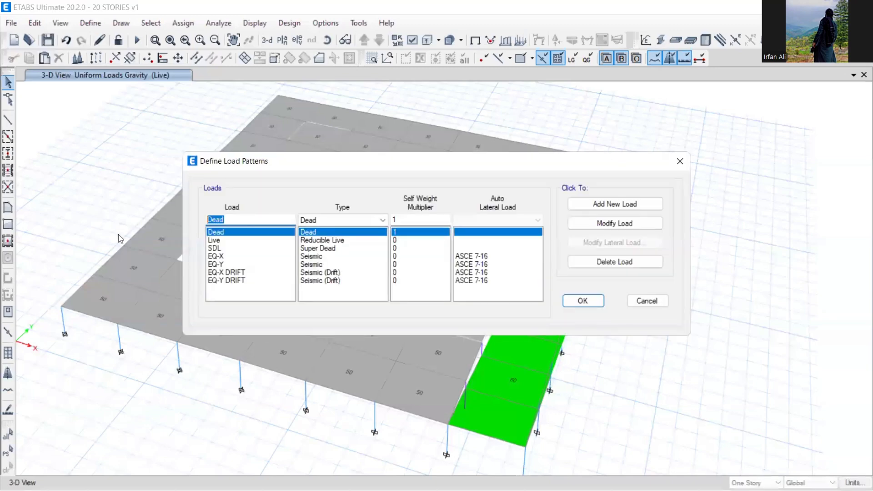
text(SOIL PRESSURE)
click(337, 216)
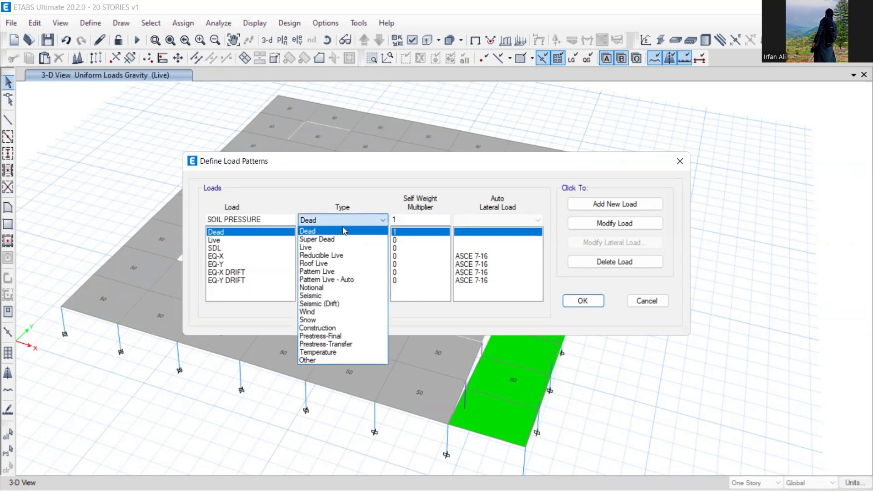
click(312, 360)
click(614, 204)
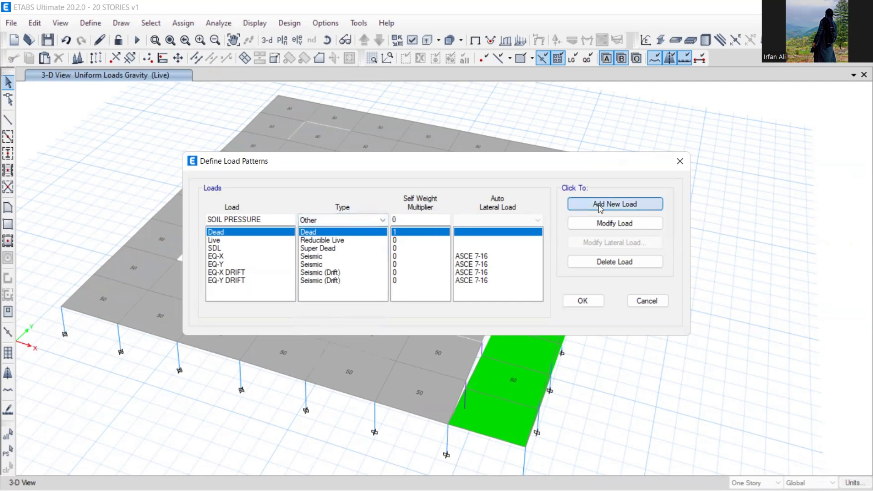
click(583, 301)
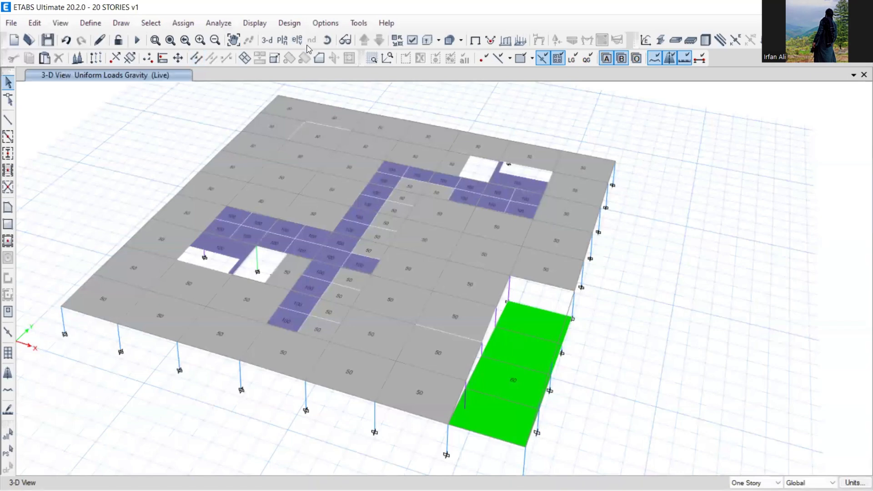
Hide the columns, beams and floors in the 3D view.
click(413, 40)
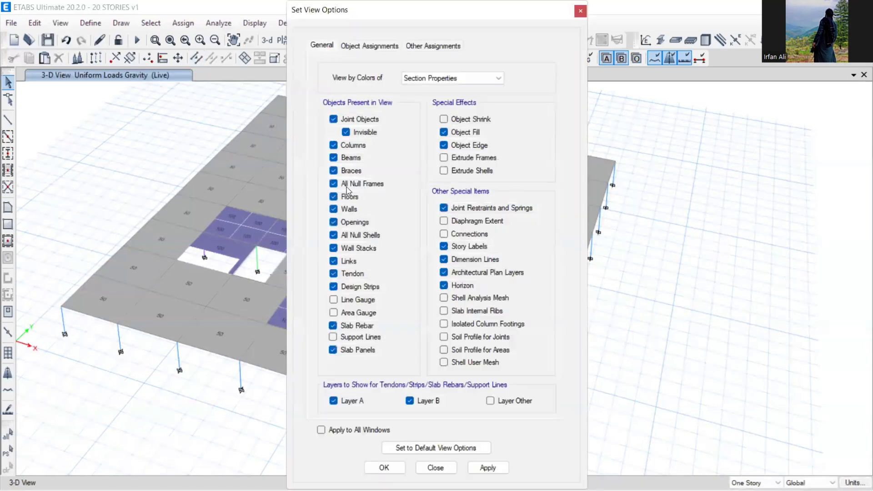
click(350, 157)
click(350, 144)
click(343, 200)
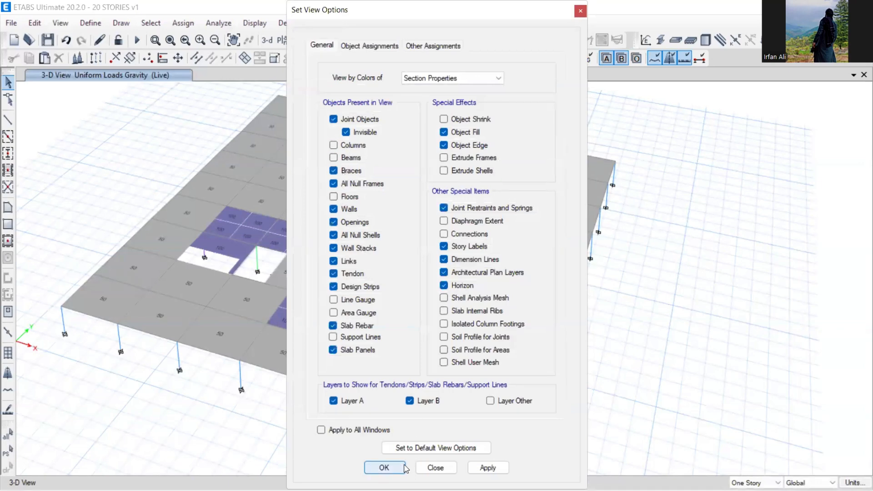
click(384, 468)
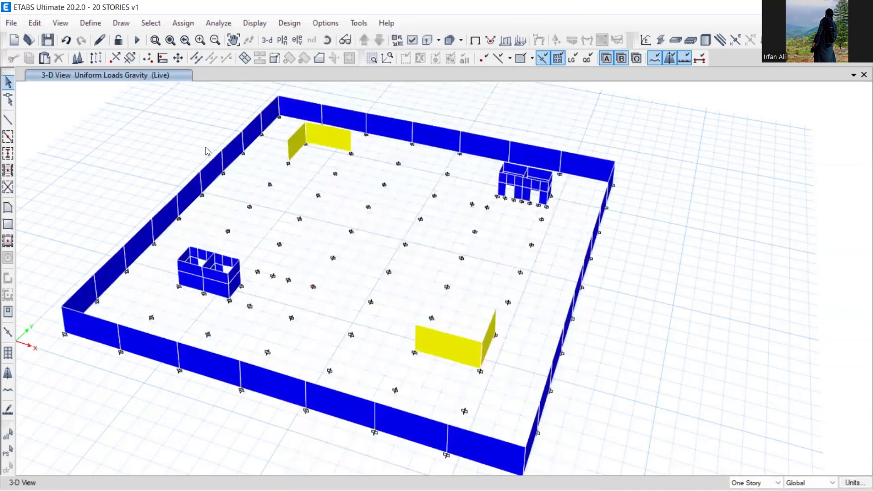
Check a perimeter wall's section property, select all walls with the R.WALL property and show only those walls.
right_click(299, 113)
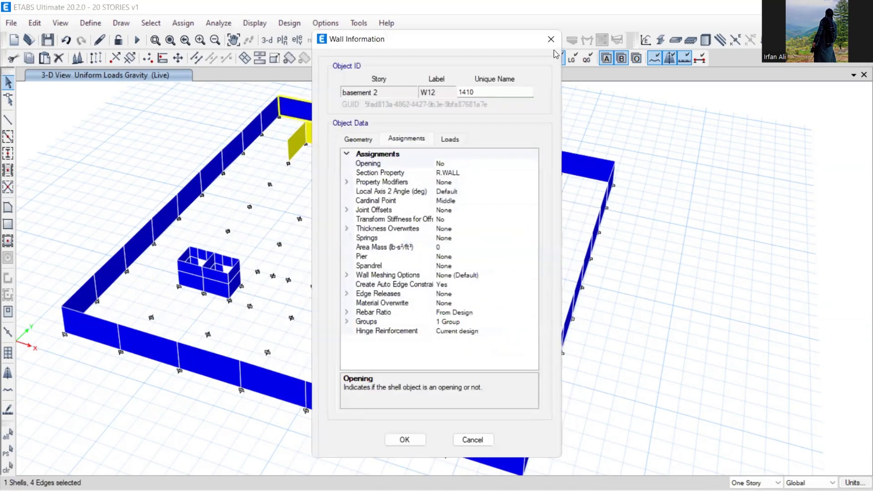
click(554, 39)
click(150, 23)
mouse_move(191, 39)
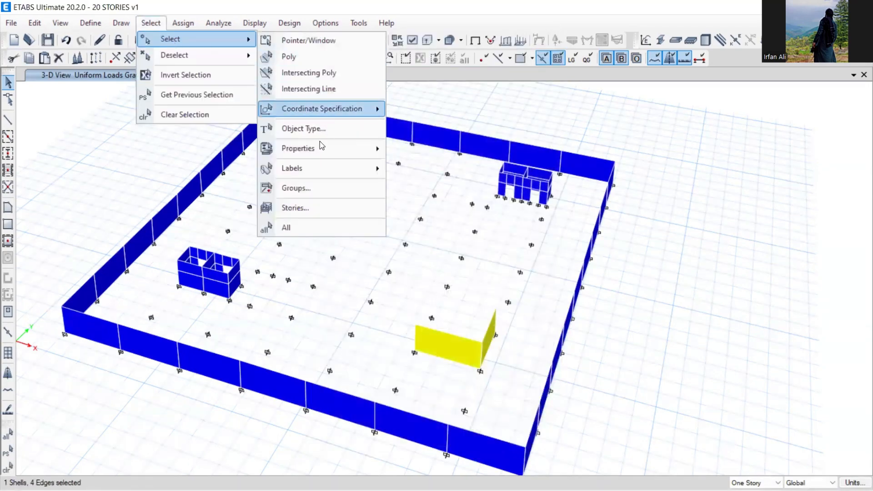
mouse_move(345, 149)
click(437, 218)
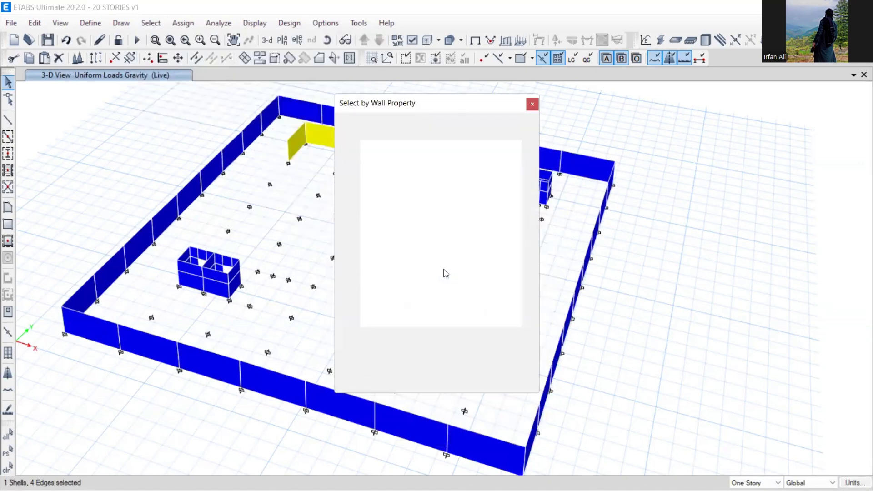
click(378, 161)
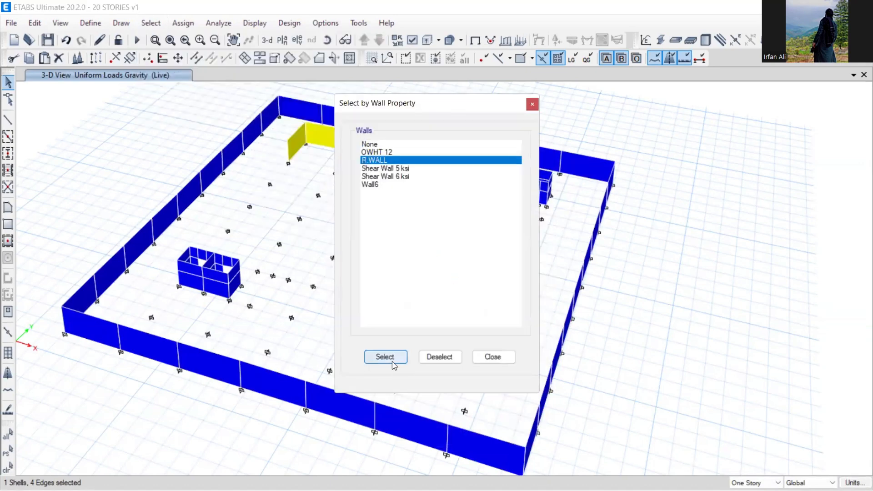
click(393, 358)
click(493, 357)
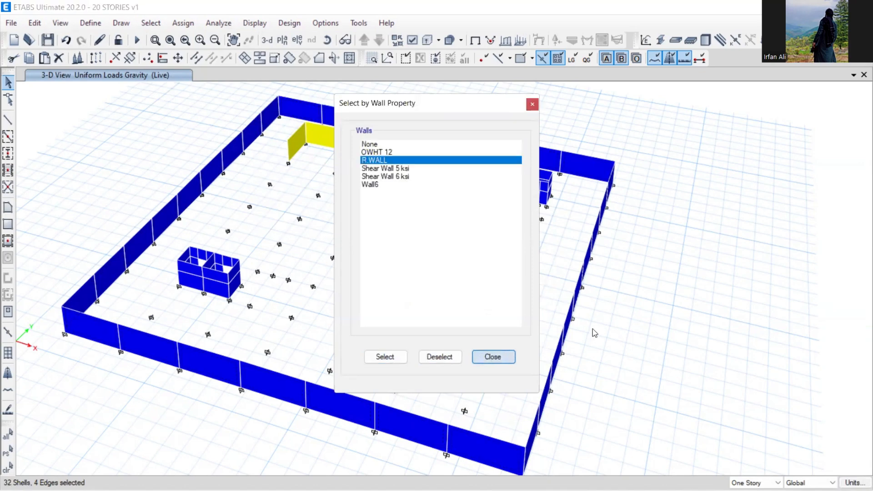
right_click(704, 242)
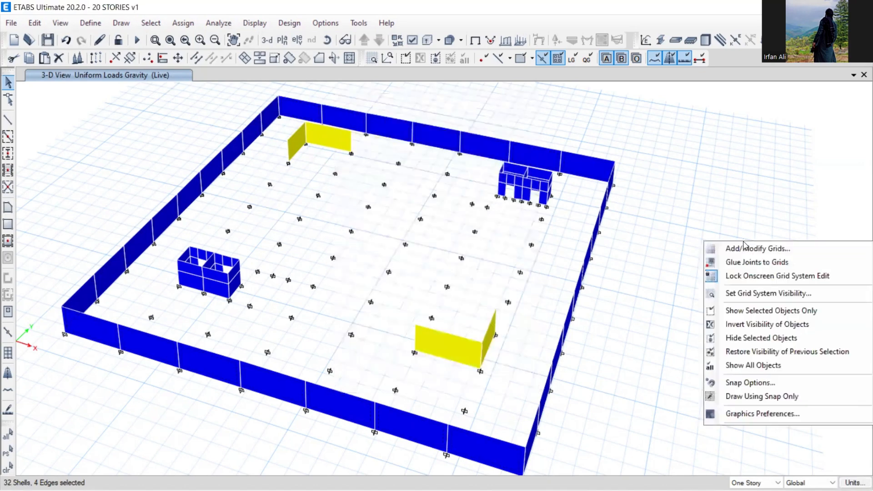
click(750, 323)
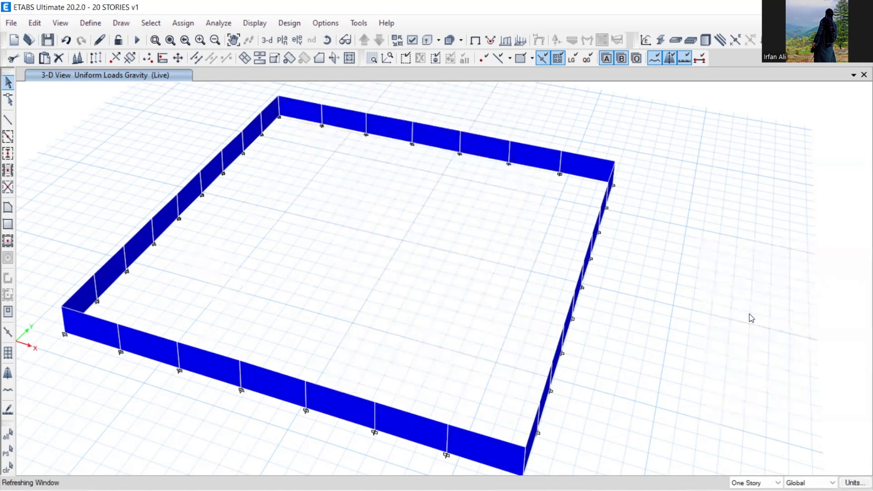
Invert the visibility of objects so the walls other than the perimeter retaining walls are displayed.
right_click(451, 184)
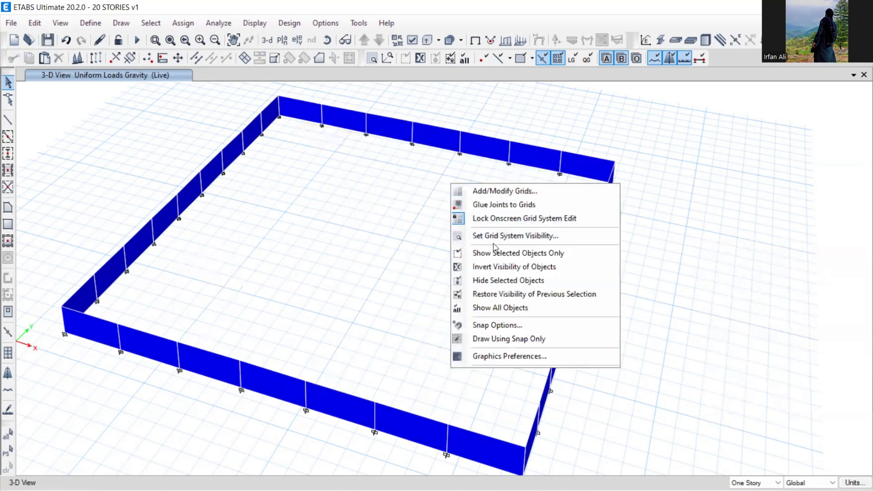
click(496, 268)
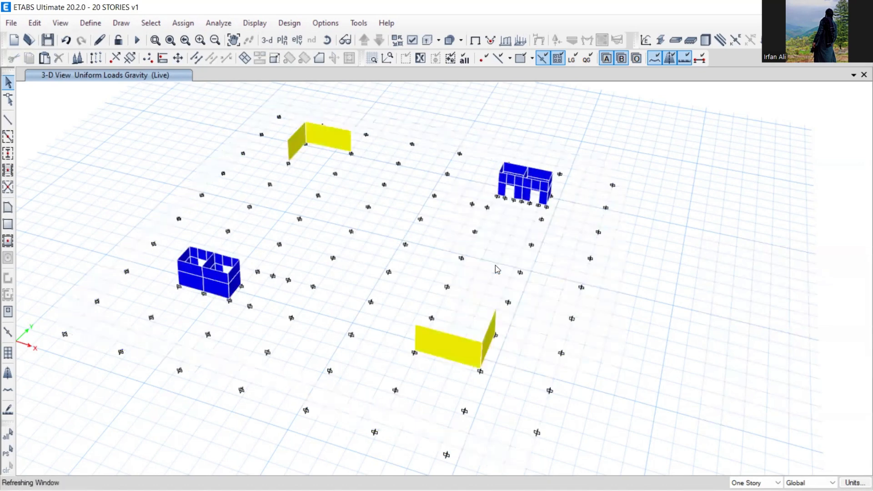
scroll(201, 151, up, 1)
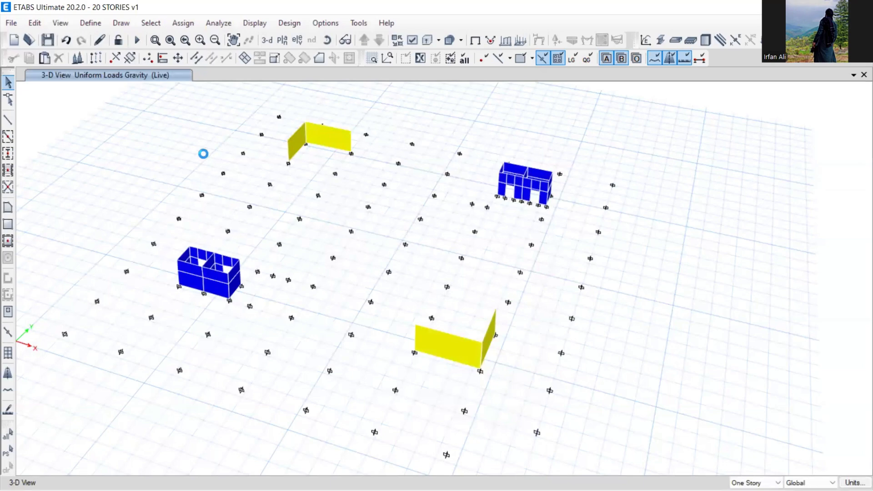
Show all objects of the model and open the plan view of the basement 2 story.
right_click(230, 182)
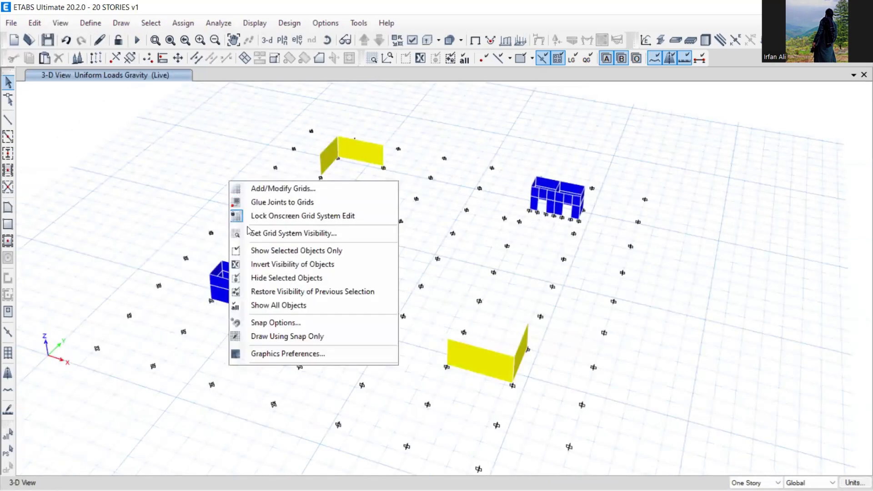
click(270, 305)
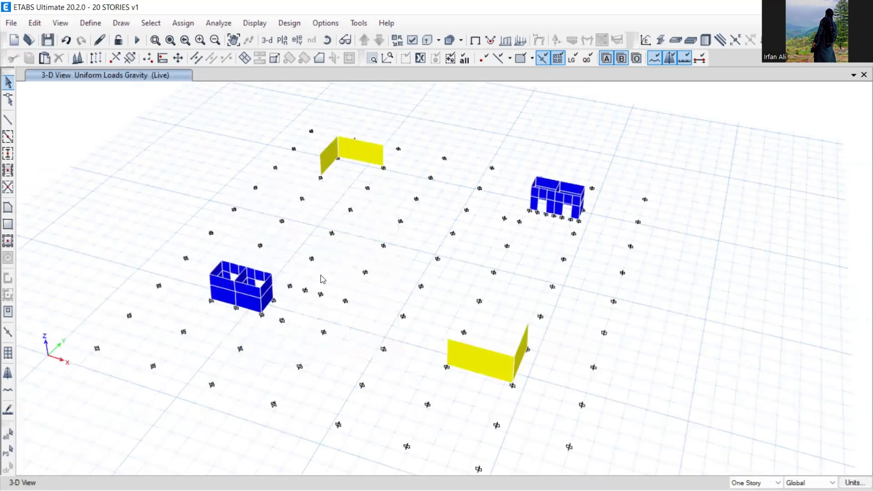
click(281, 41)
scroll(375, 345, down, 2)
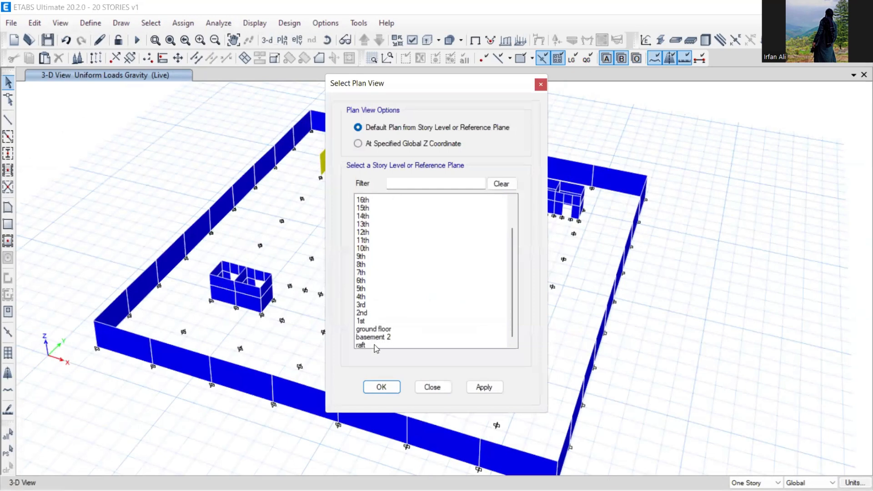
click(375, 345)
click(381, 387)
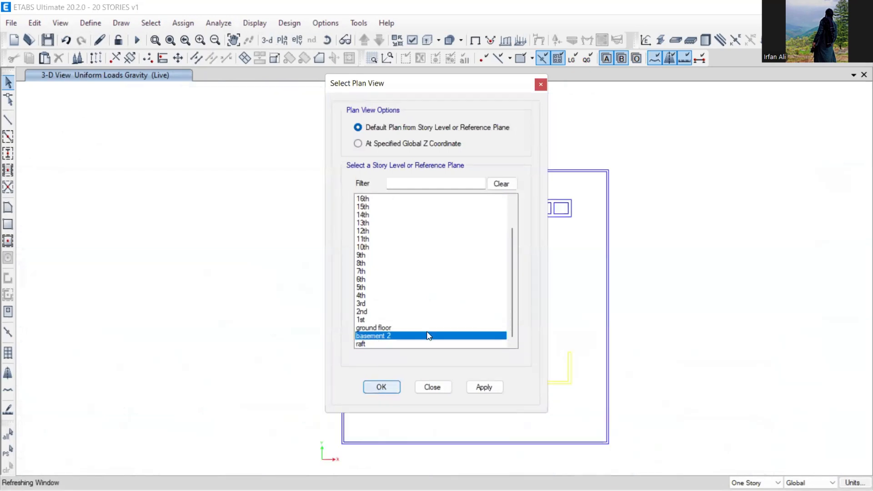
Hide the core walls and L-shaped shear walls inside the perimeter of basement 2, and return to the 3-D view.
drag(361, 184, 587, 411)
right_click(703, 236)
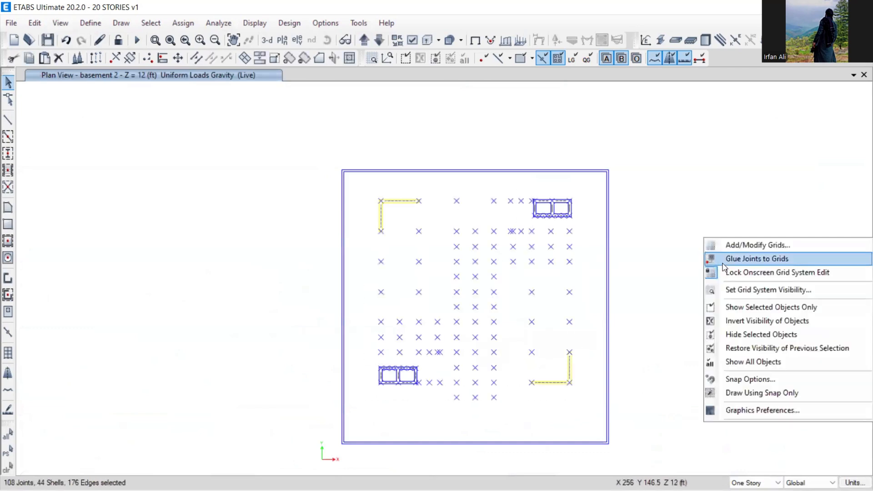
click(736, 335)
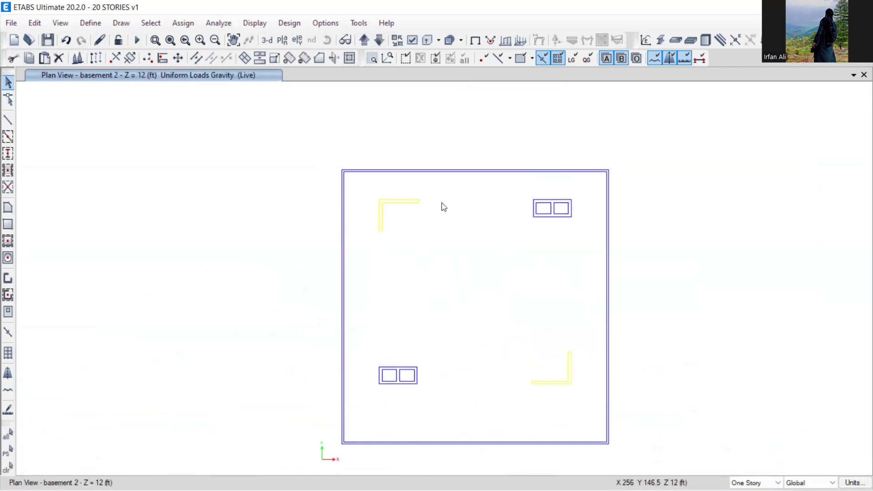
click(267, 40)
scroll(458, 329, up, 5)
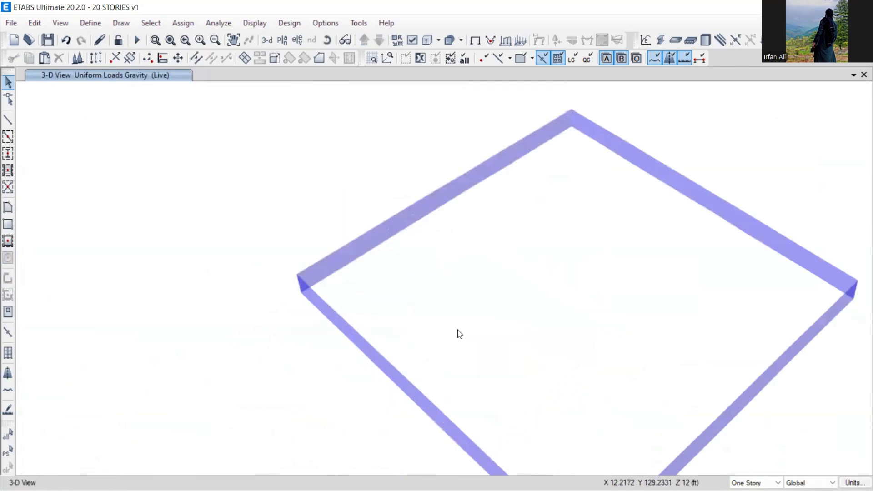
middle_drag(389, 238, 380, 233)
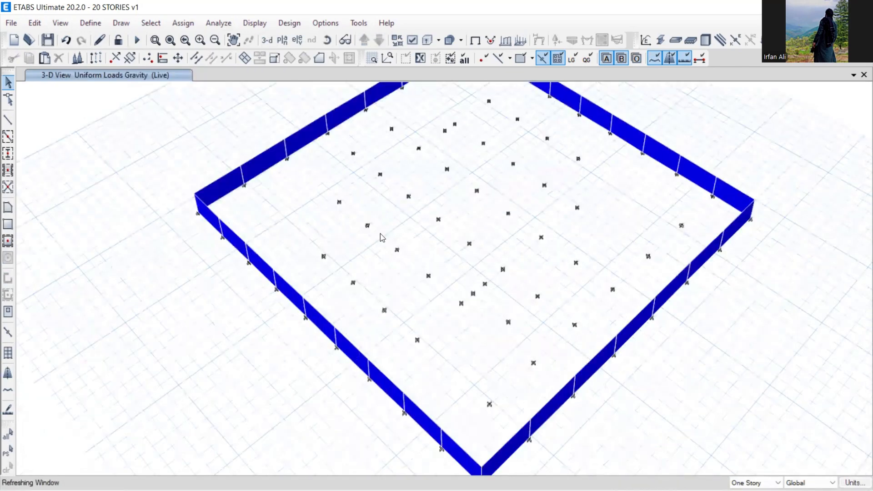
scroll(305, 183, down, 5)
drag(267, 140, 578, 441)
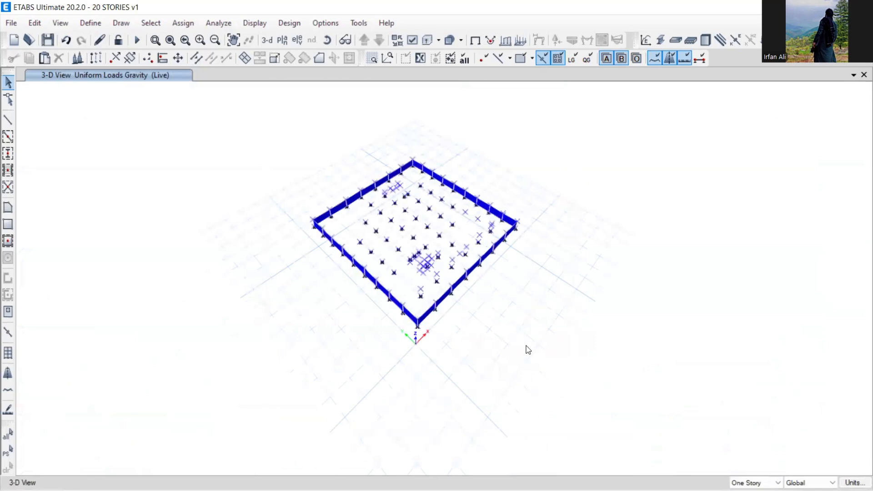
click(184, 26)
mouse_move(299, 163)
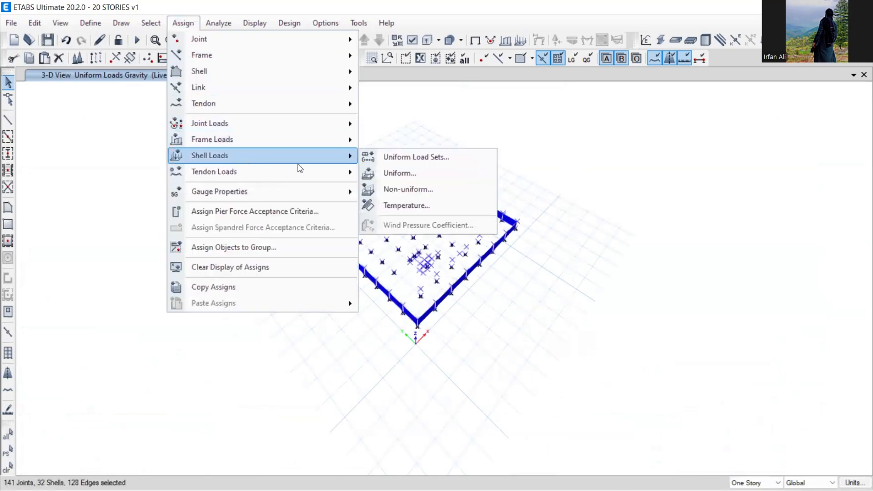
click(403, 192)
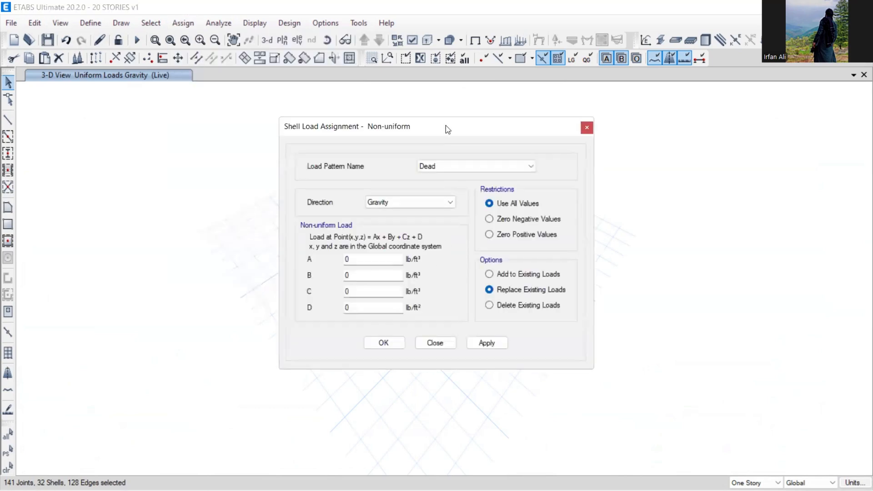
drag(440, 129, 249, 100)
click(242, 139)
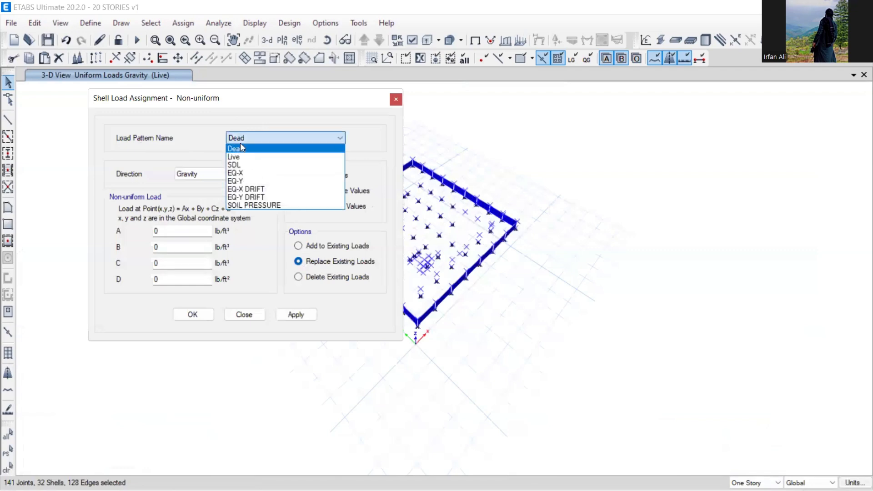
click(257, 205)
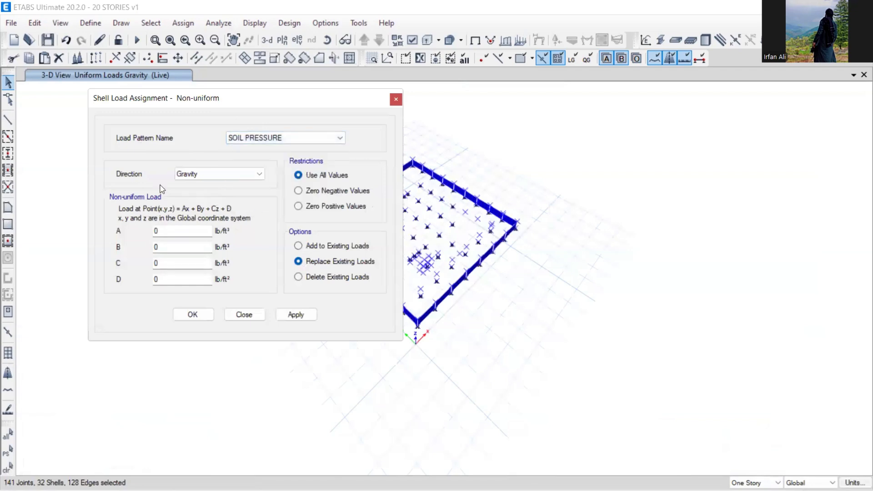
click(232, 175)
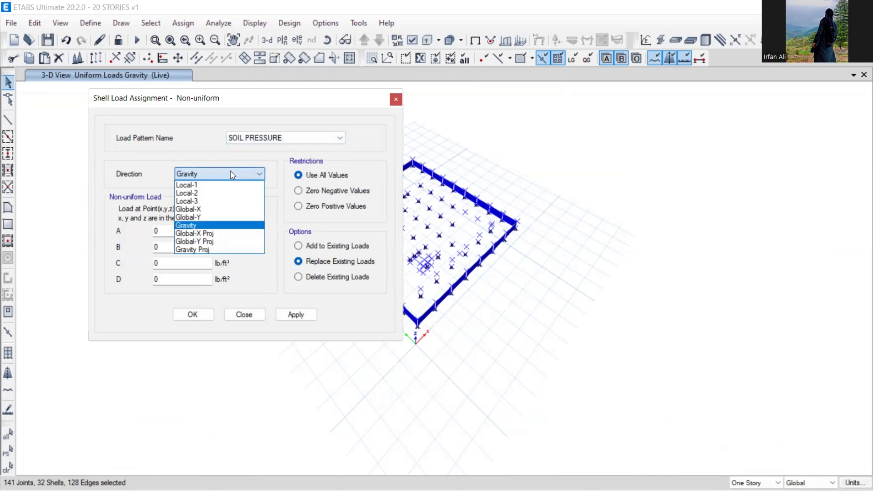
click(243, 177)
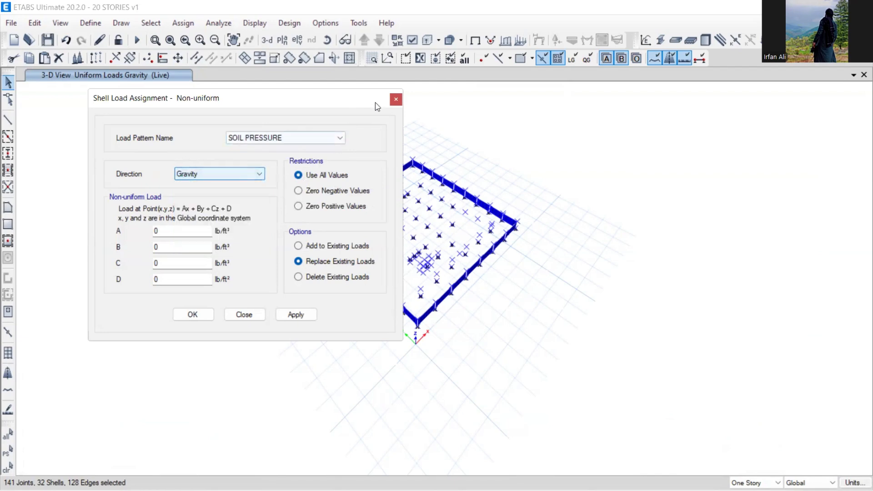
click(395, 99)
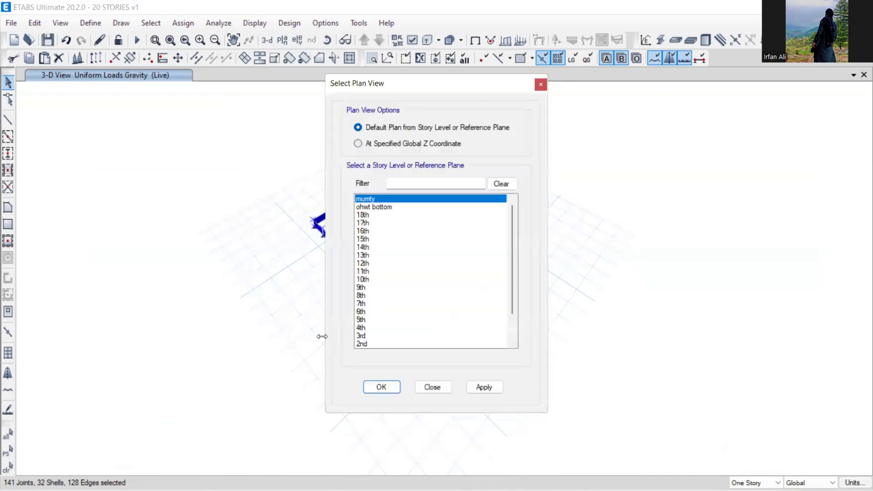
Open the basement 2 plan view and turn on the display of the shell local axes.
scroll(381, 340, down, 2)
click(381, 336)
click(382, 387)
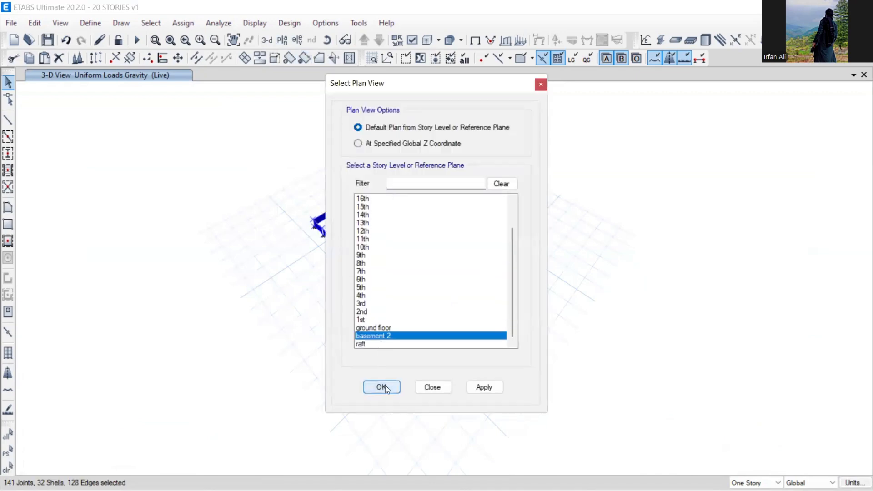
click(413, 42)
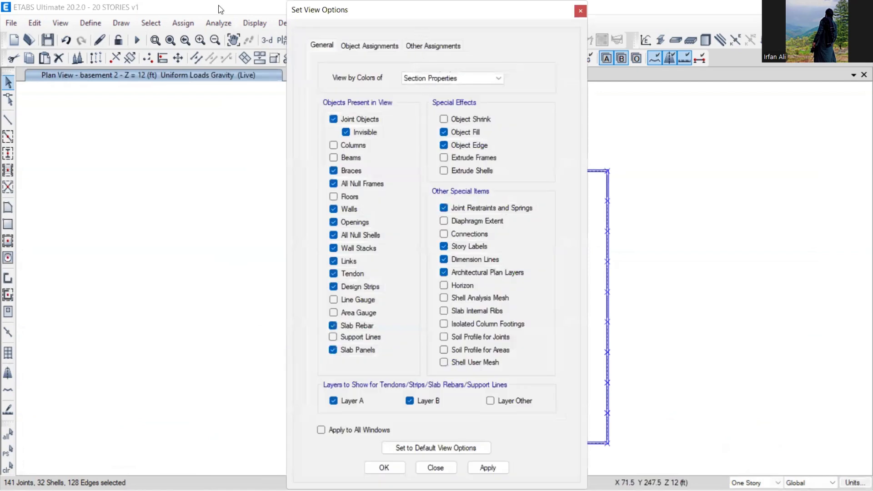
drag(420, 9, 220, 9)
click(190, 53)
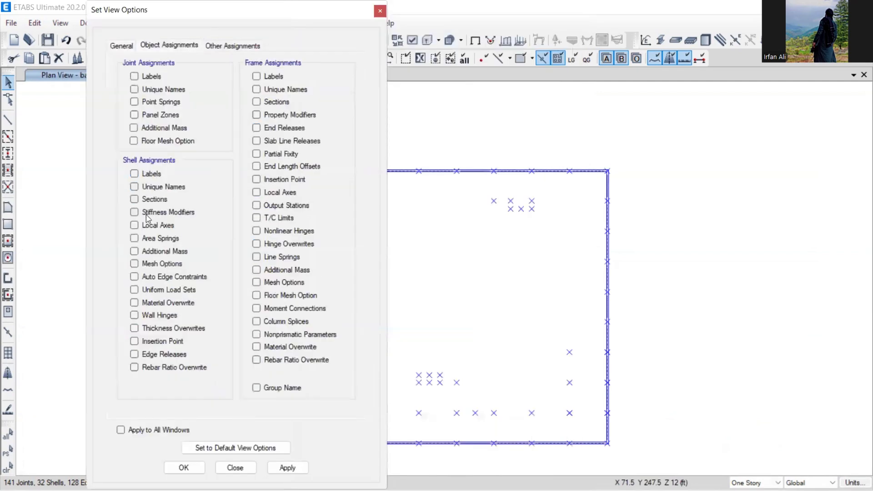
click(183, 468)
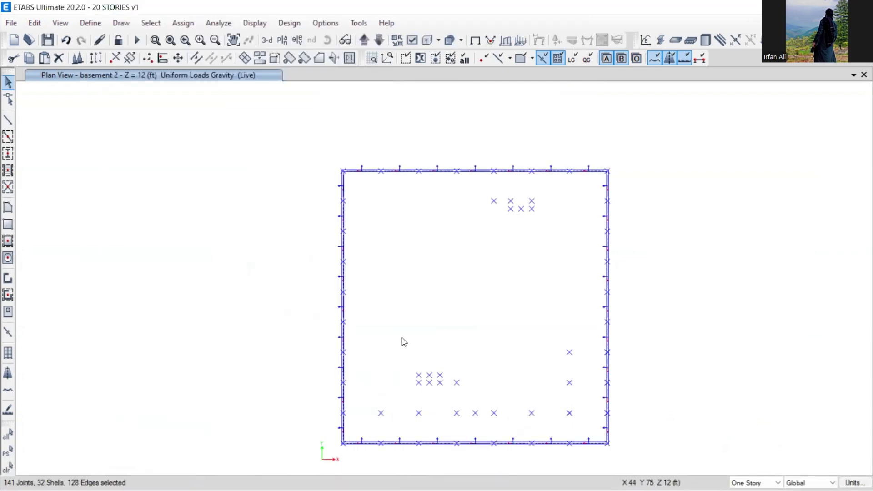
Examine the local axis arrows of the perimeter walls near a corner in the plan and in the 3-D view.
middle_drag(394, 423, 342, 340)
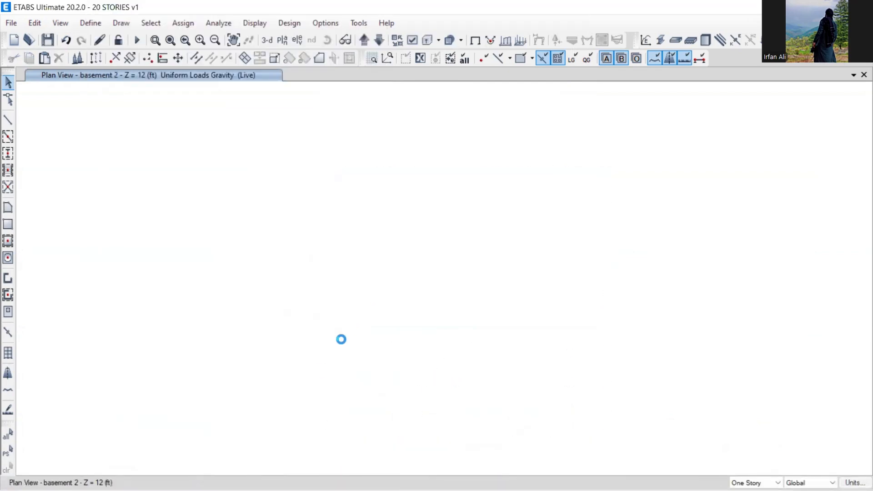
scroll(309, 360, up, 3)
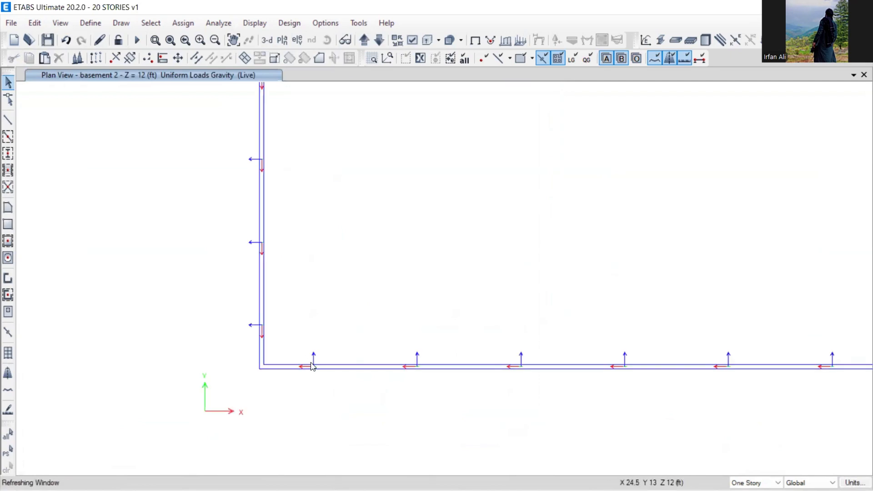
click(267, 40)
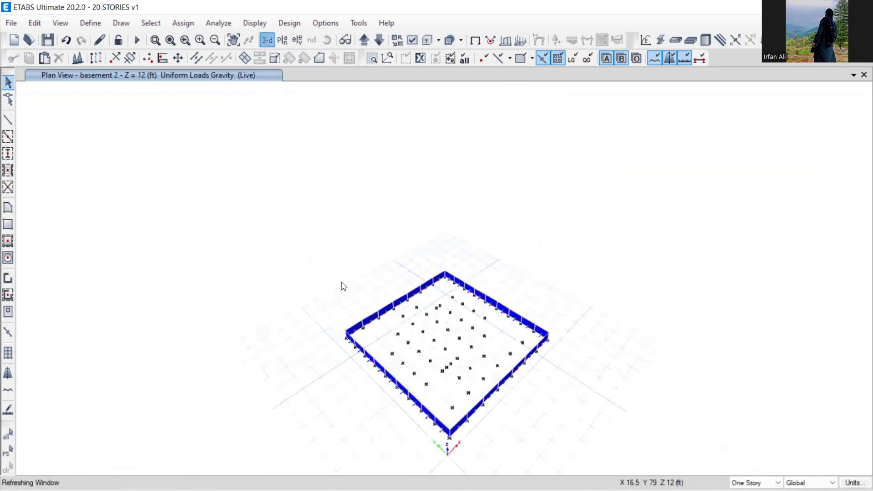
scroll(353, 347, up, 4)
scroll(337, 326, up, 2)
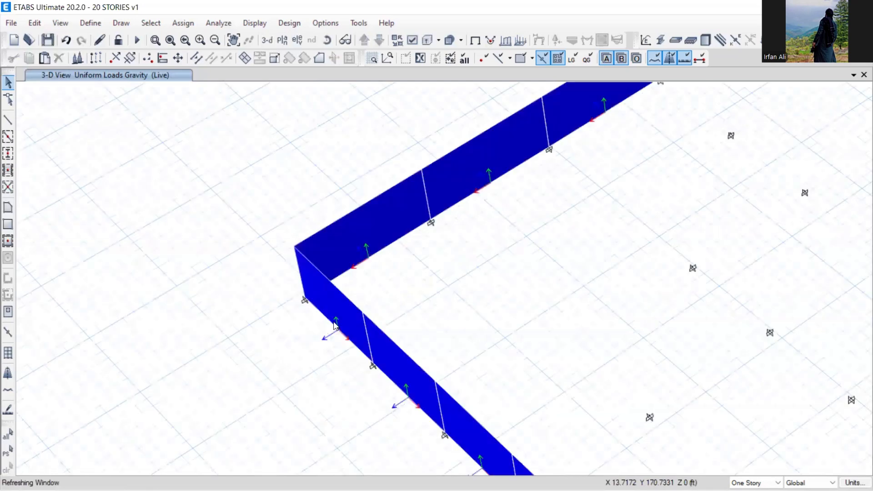
scroll(334, 326, up, 2)
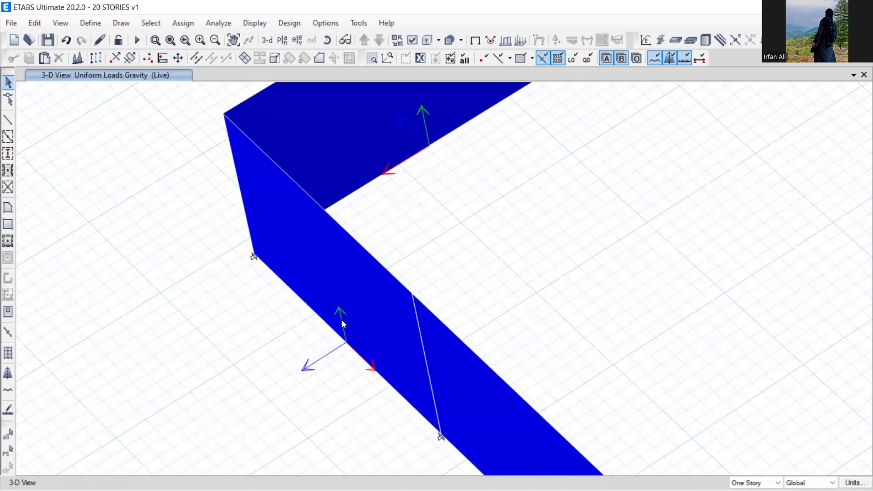
scroll(341, 316, down, 2)
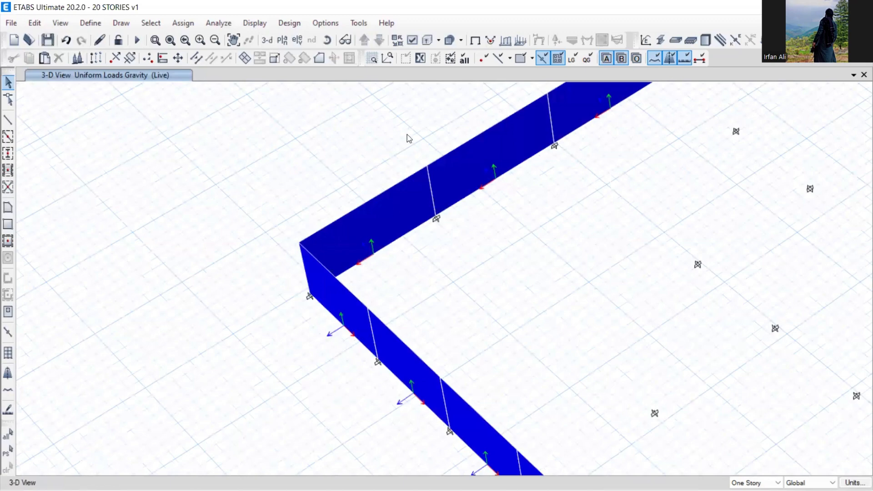
Change the 3-D view's object colouring from section properties to the first listed scheme.
click(412, 40)
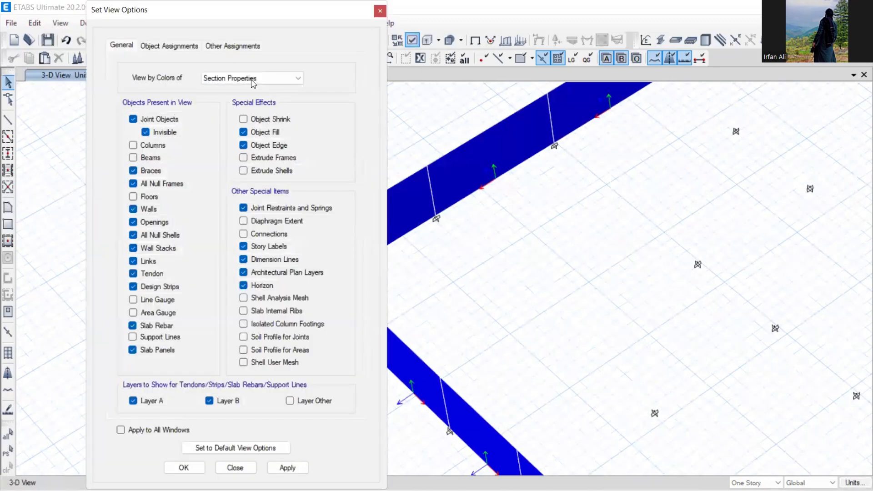
click(253, 83)
click(218, 88)
click(186, 468)
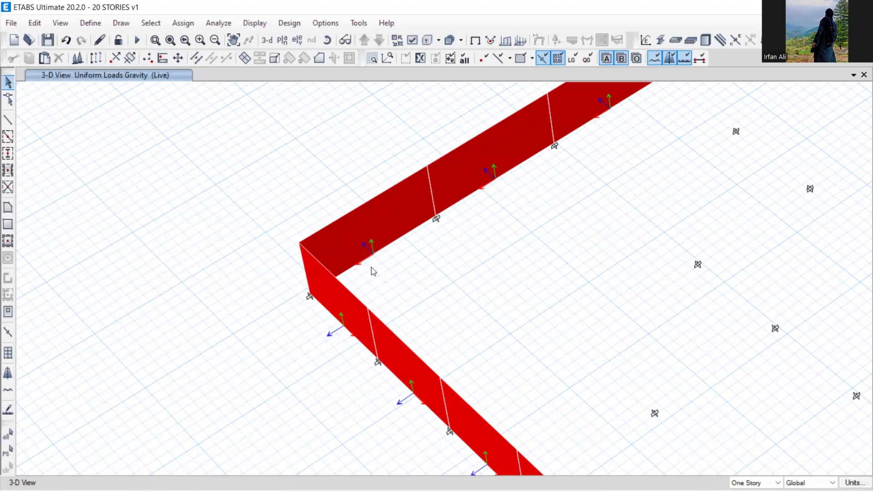
Open the basement 2 plan and select the perimeter walls along the building's upper and left edges.
click(282, 40)
scroll(386, 292, down, 1)
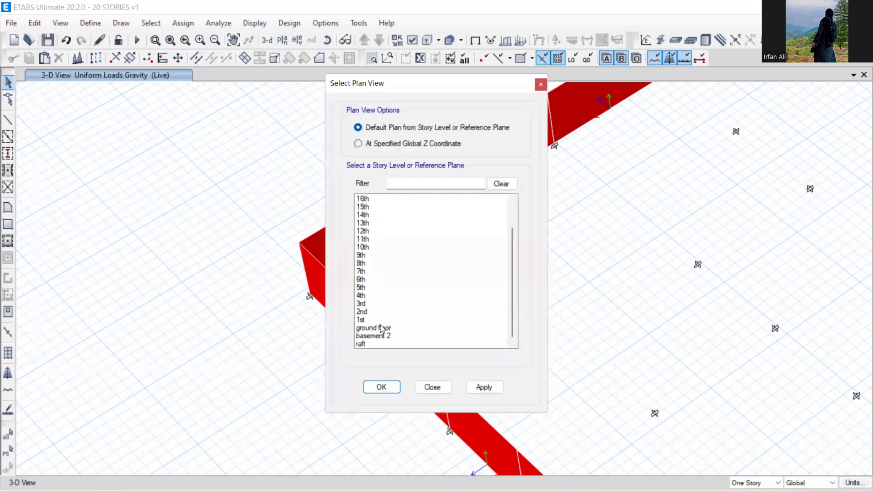
click(378, 336)
click(380, 388)
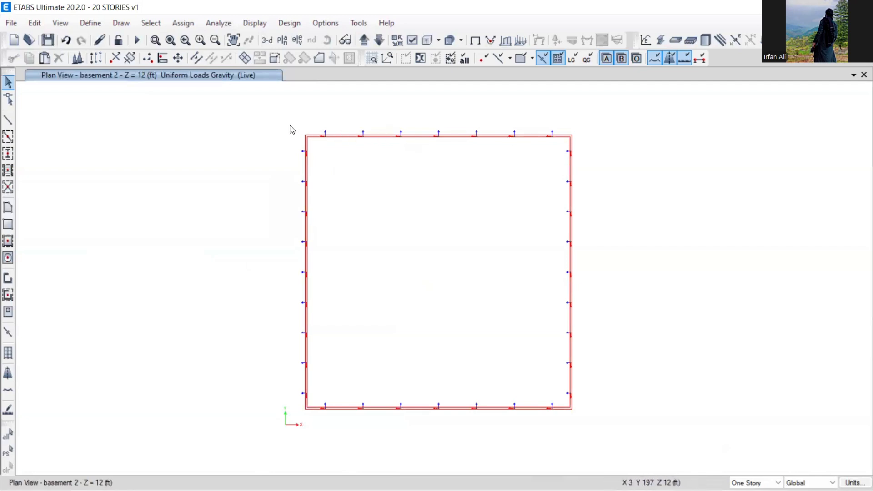
drag(290, 127, 592, 144)
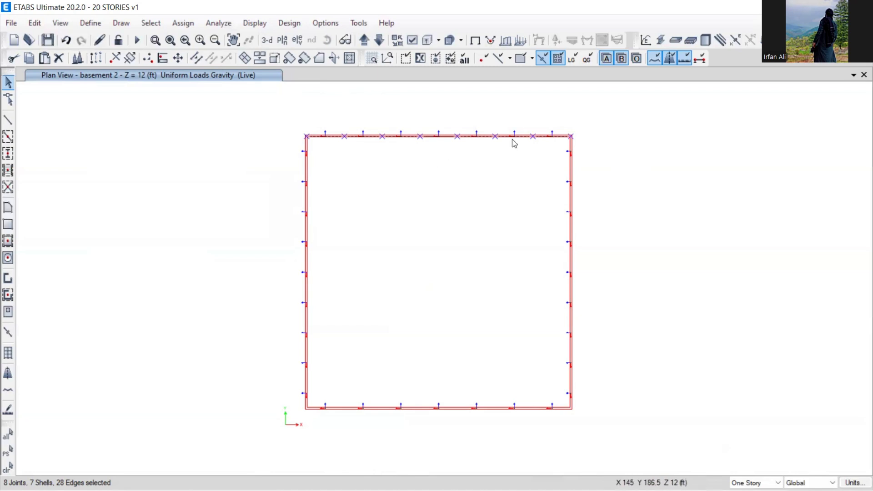
drag(560, 124, 549, 187)
drag(283, 119, 331, 427)
Rotate the local axes of the selected upper- and left-edge walls 90 degrees from the default orientation.
click(181, 27)
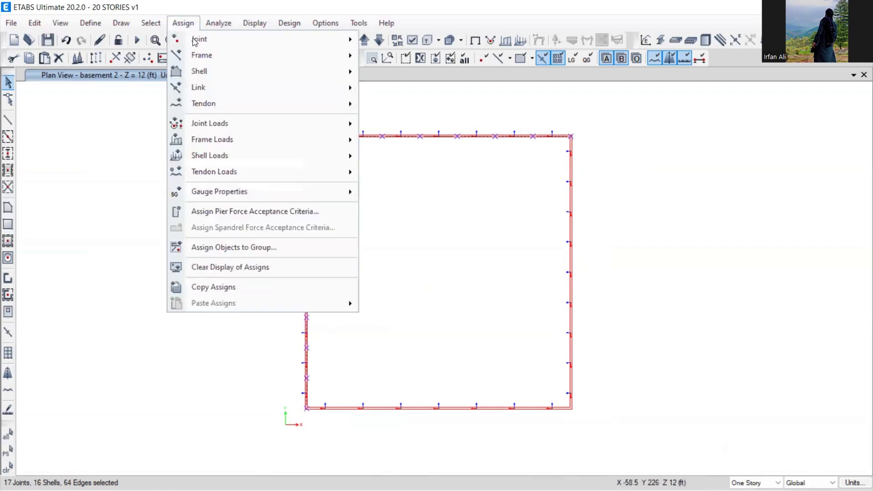
mouse_move(224, 74)
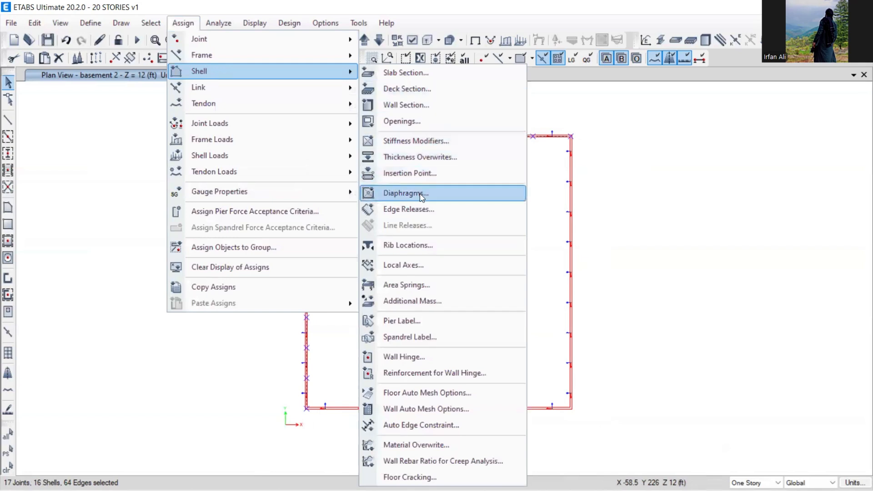
click(408, 265)
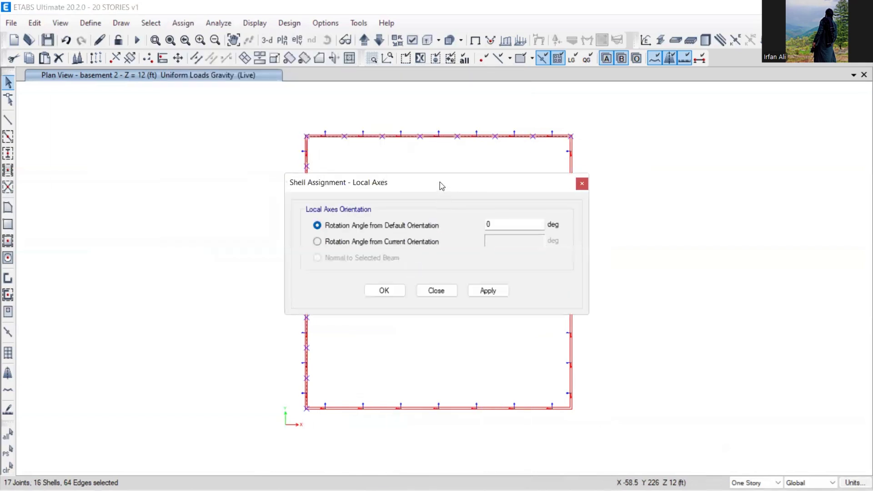
drag(440, 185, 170, 95)
click(124, 153)
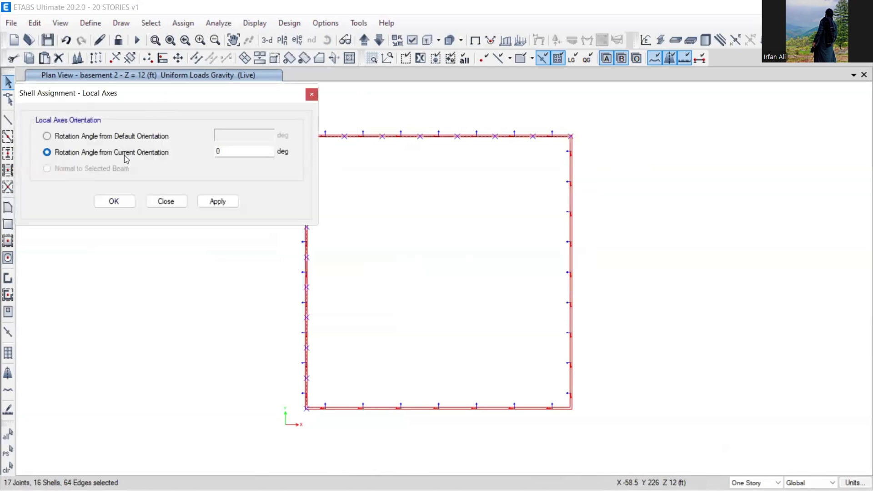
click(151, 137)
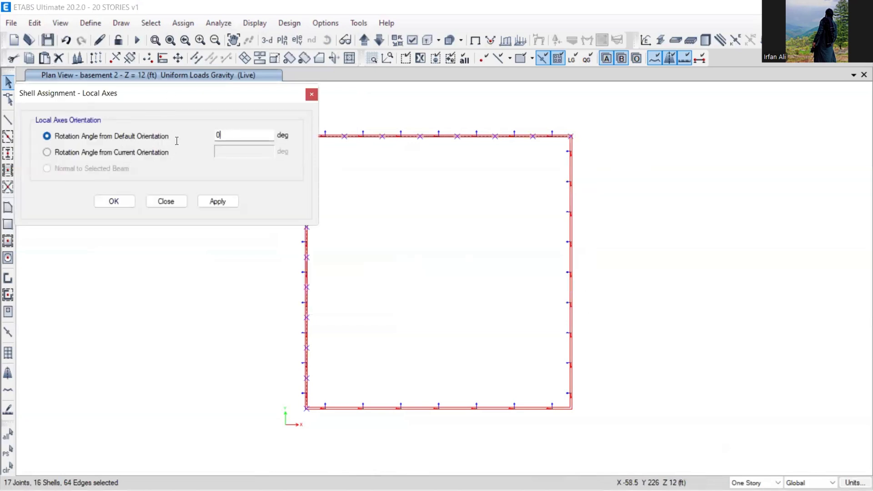
key(Tab)
text(90)
click(217, 201)
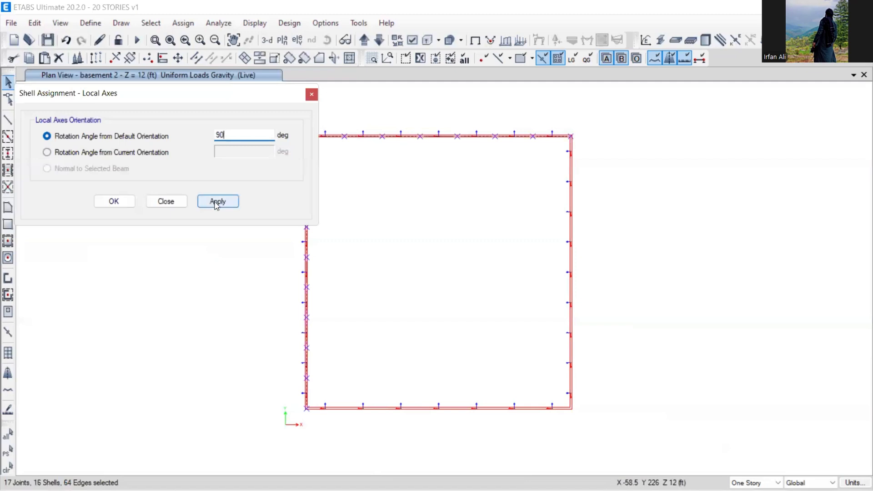
click(264, 86)
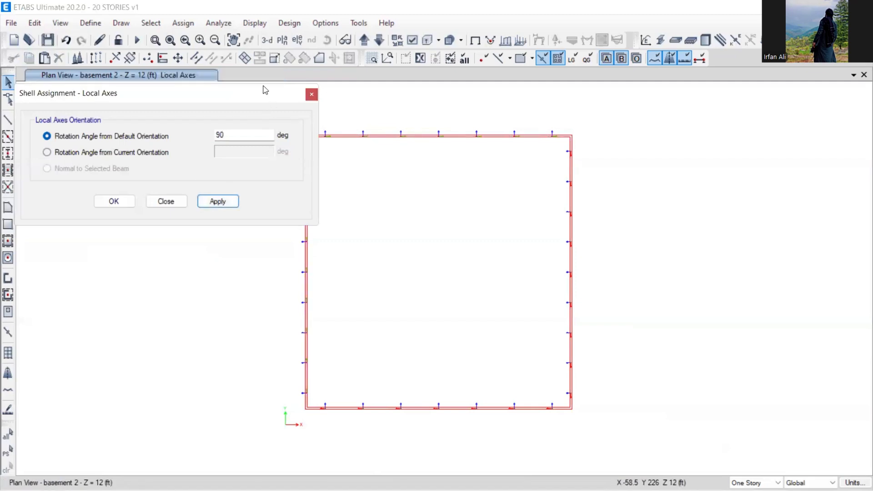
Select the upper-edge walls and rotate their local axes 90 degrees from the current orientation.
drag(265, 89, 231, 85)
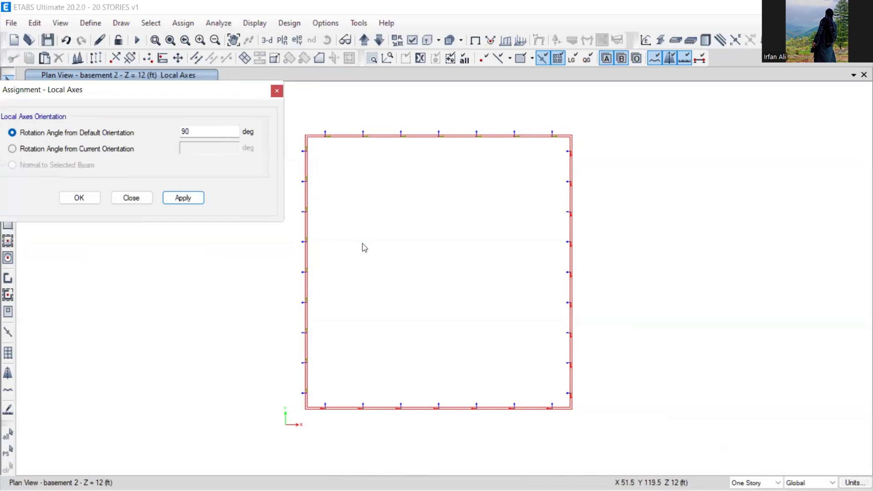
drag(298, 130, 621, 144)
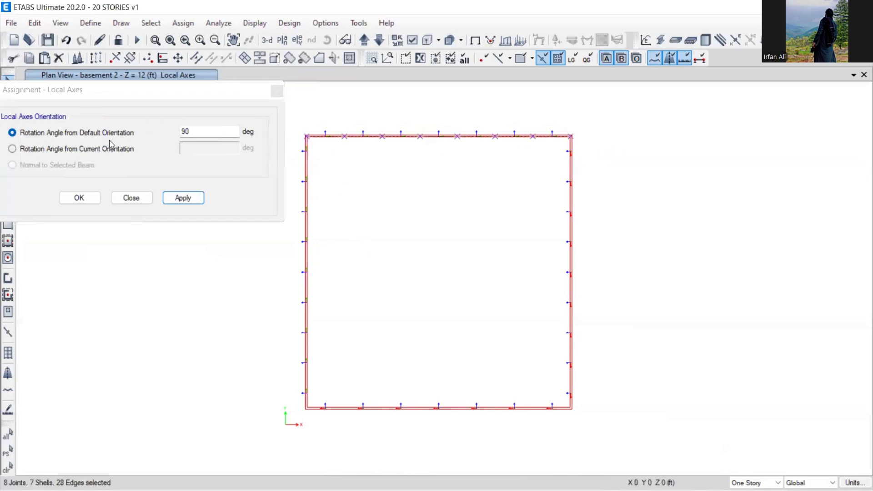
click(106, 149)
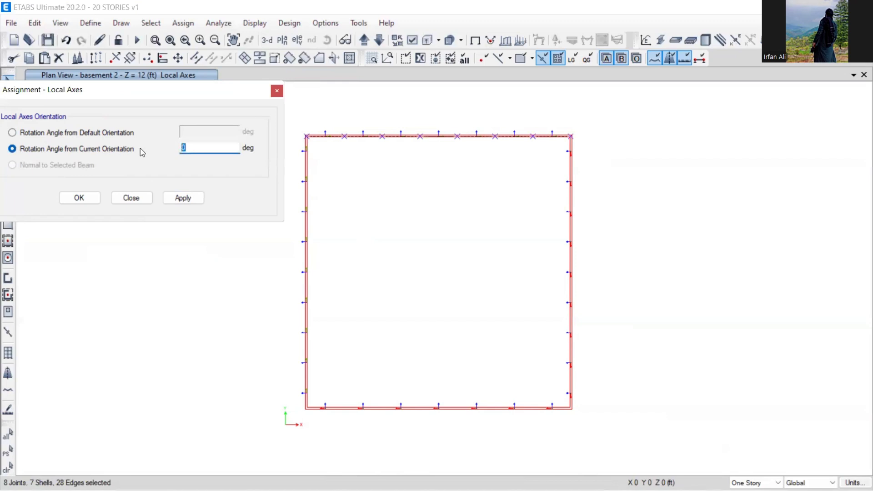
text(90)
click(182, 198)
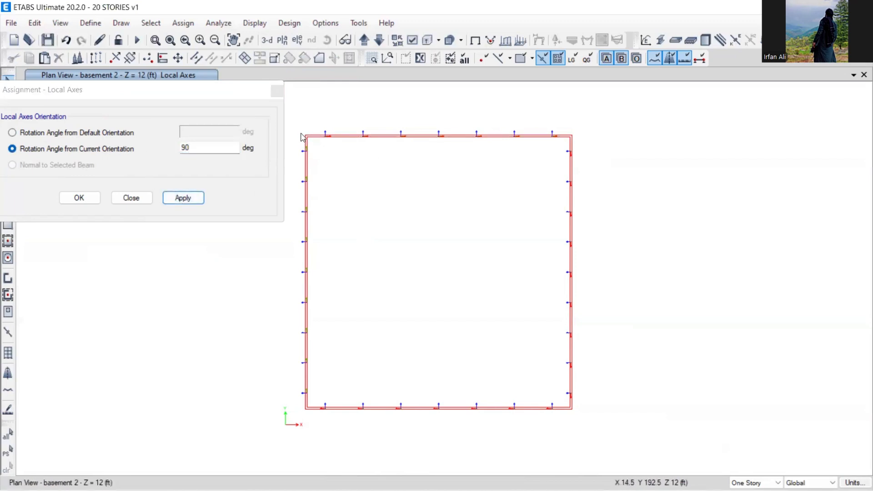
Reselect the upper-edge walls and rotate their local axes 180 degrees from the current orientation.
drag(334, 101, 603, 137)
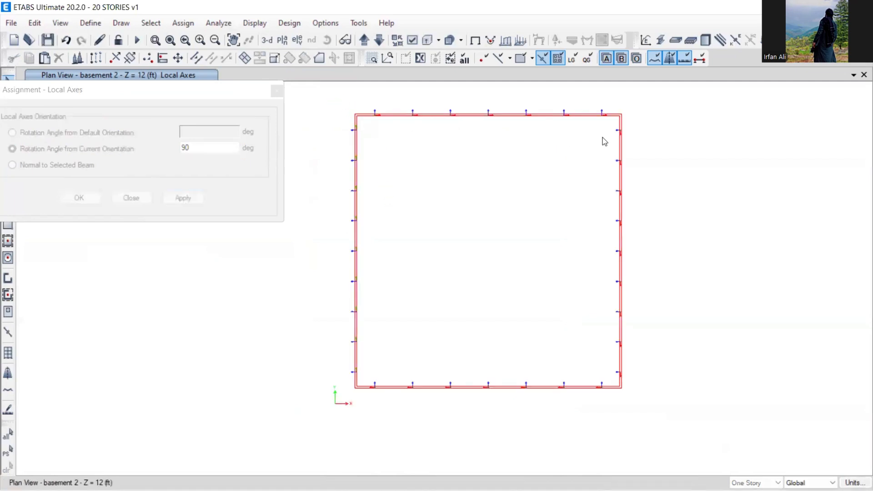
drag(328, 98, 660, 126)
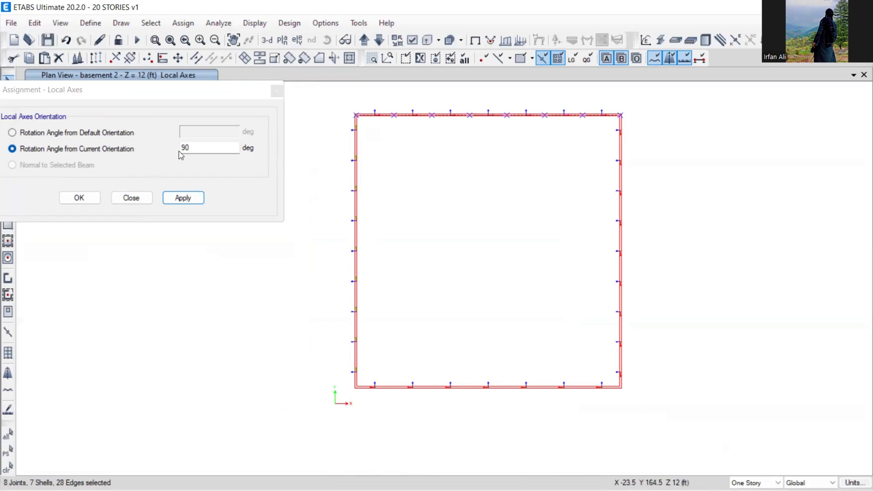
double_click(198, 147)
text(180)
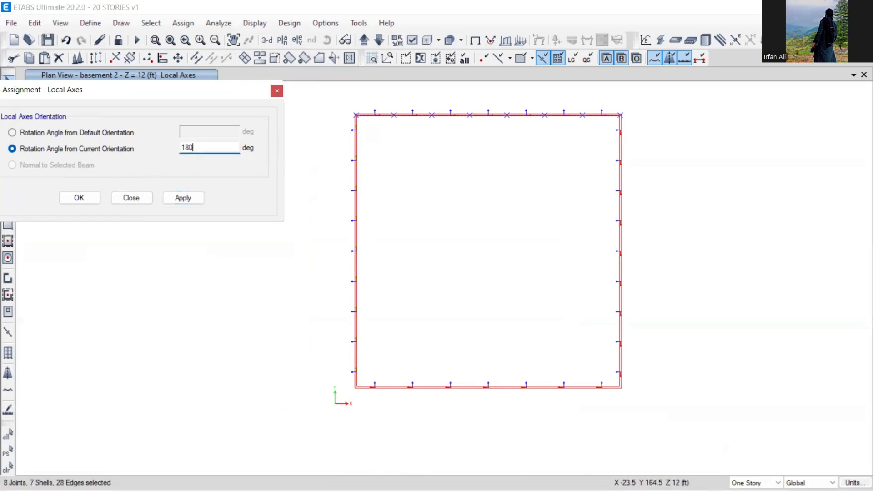
click(175, 198)
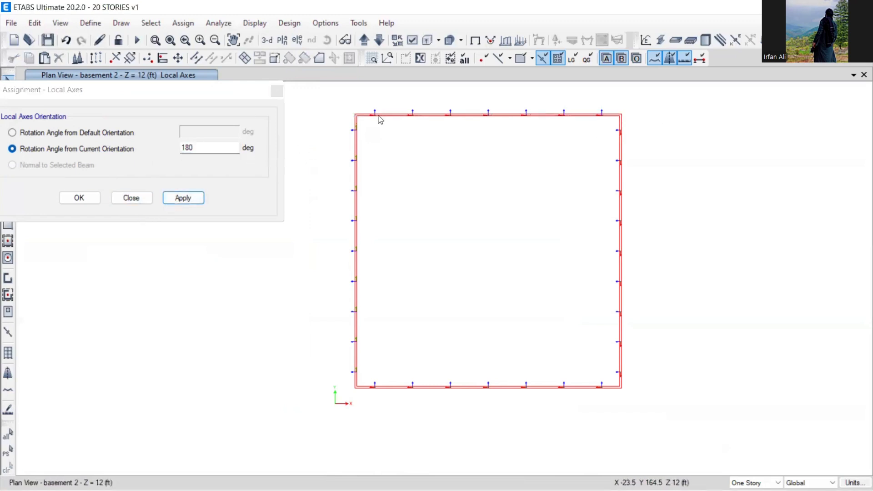
In the 3-D view, rotate the local axes of the left-edge wall's second panel from the origin corner -180 degrees from the current orientation.
click(268, 41)
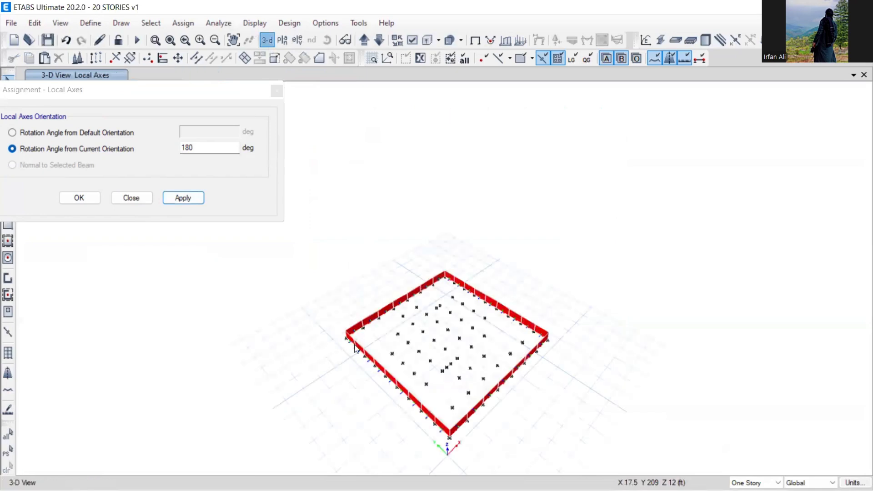
scroll(354, 345, up, 5)
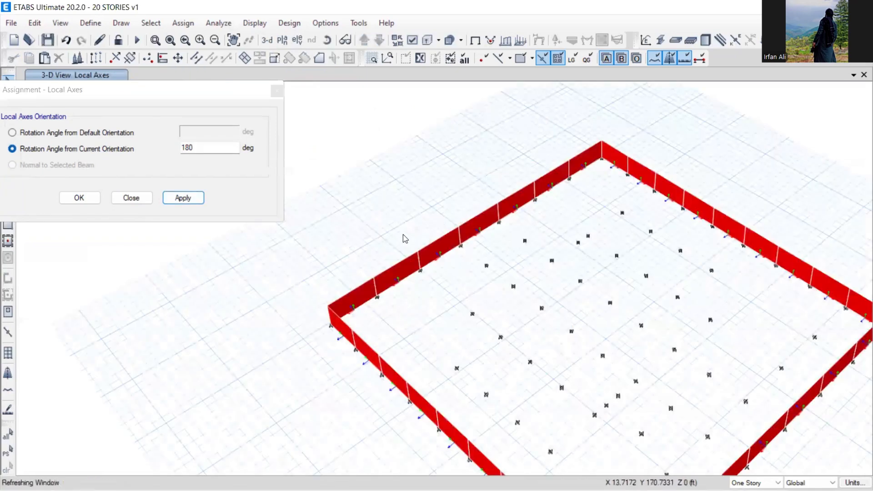
middle_drag(403, 233, 374, 61)
click(327, 40)
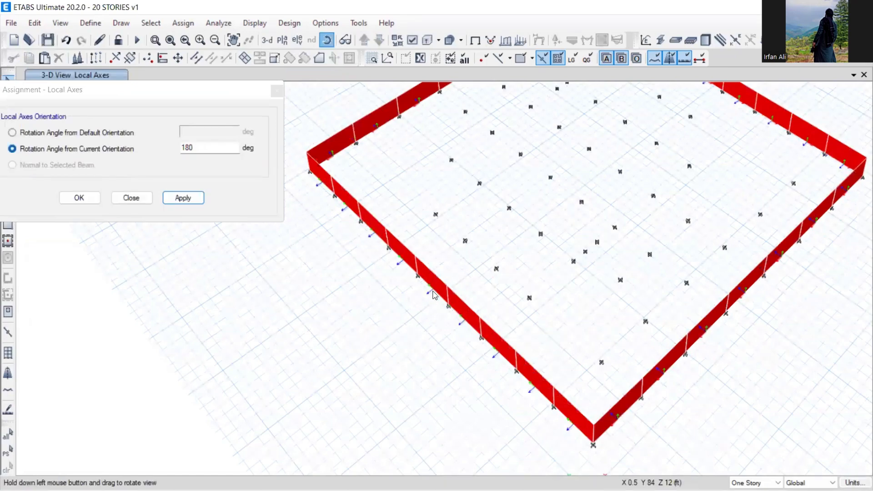
drag(435, 295, 432, 255)
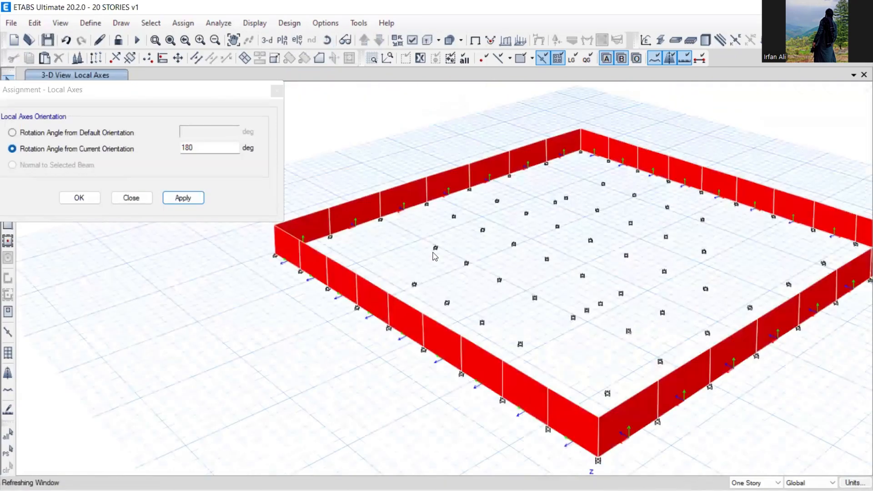
scroll(514, 394, up, 5)
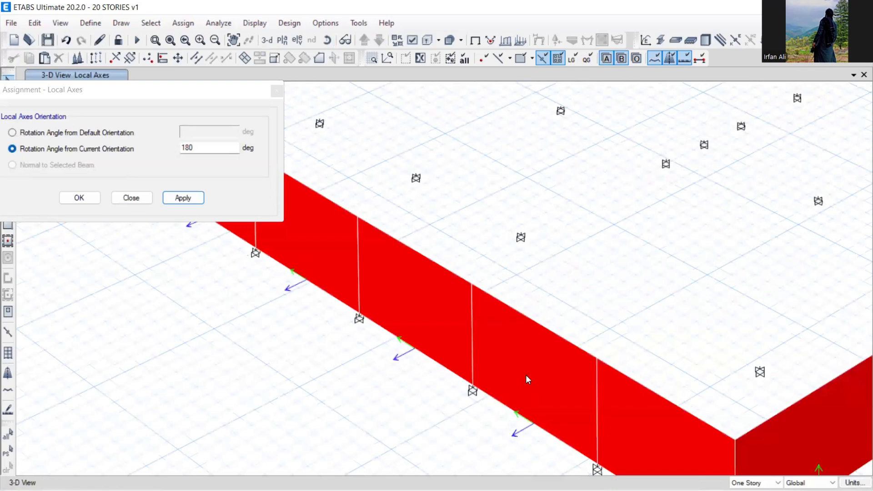
click(526, 380)
drag(204, 147, 182, 149)
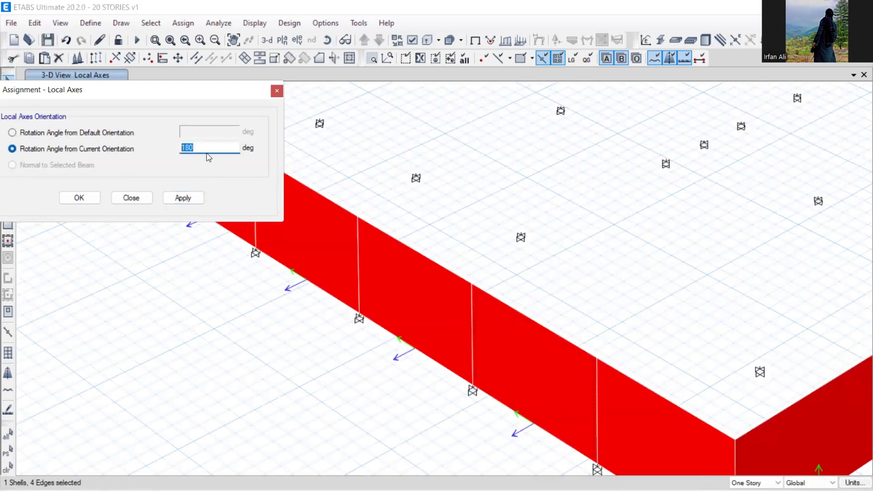
text(-1)
click(192, 197)
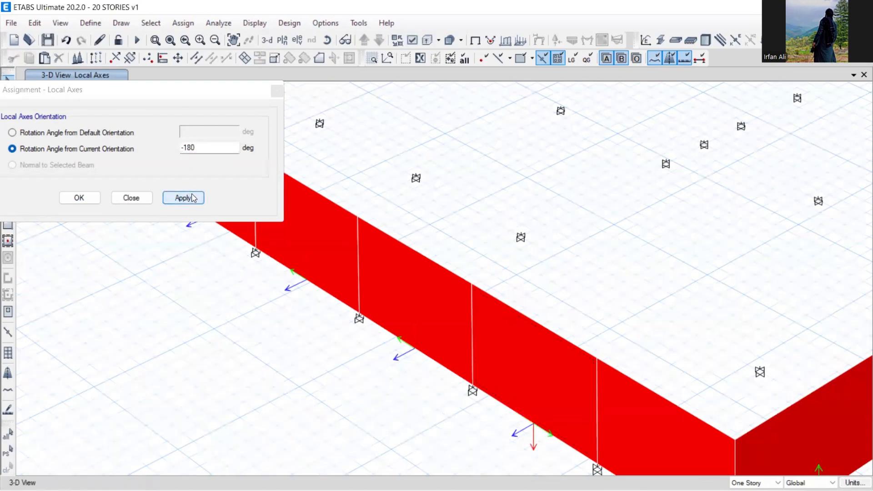
click(133, 200)
Return to the basement 2 plan view and inspect the local axis arrows along the upper-edge walls.
scroll(347, 289, down, 3)
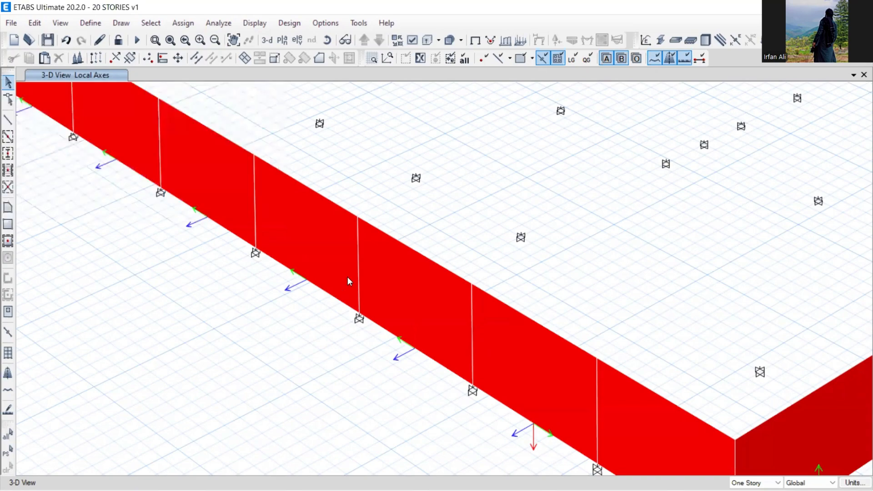
click(282, 39)
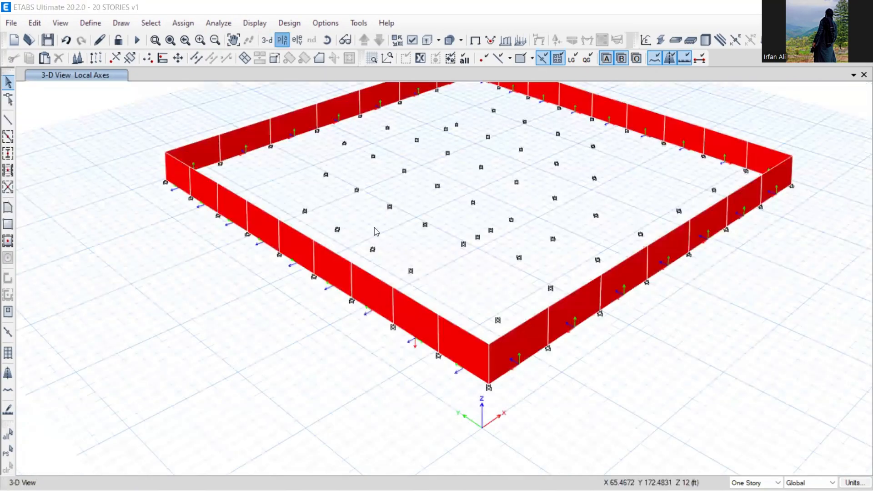
scroll(378, 337, down, 3)
click(380, 336)
click(381, 387)
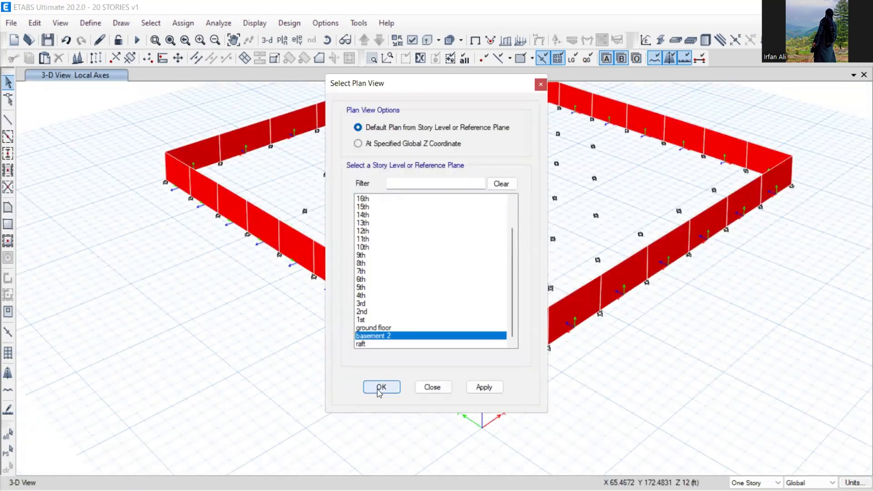
scroll(522, 170, up, 3)
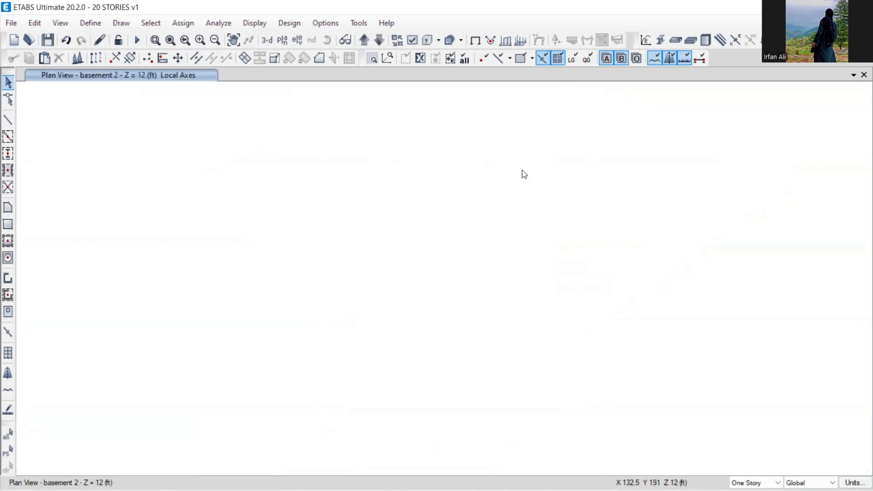
key(Left)
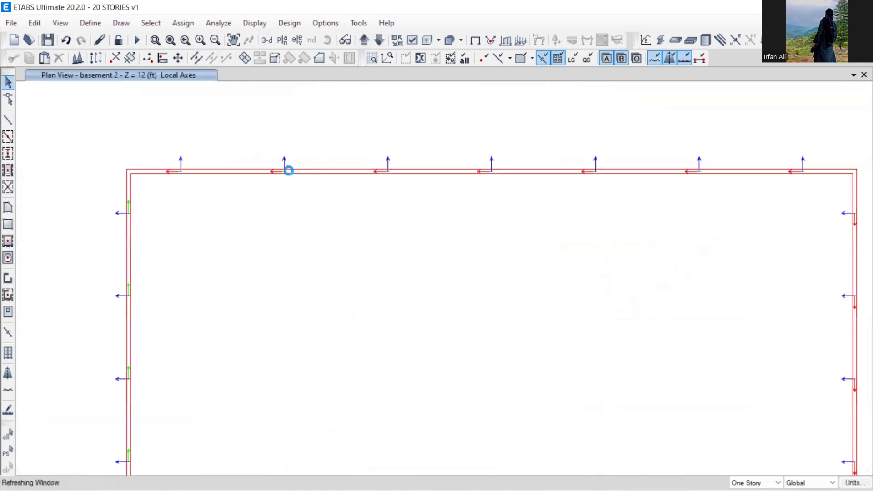
Select the two upper-edge wall panels nearest the left corner and set their local axes rotation to 0 degrees from the default orientation.
drag(235, 137, 199, 241)
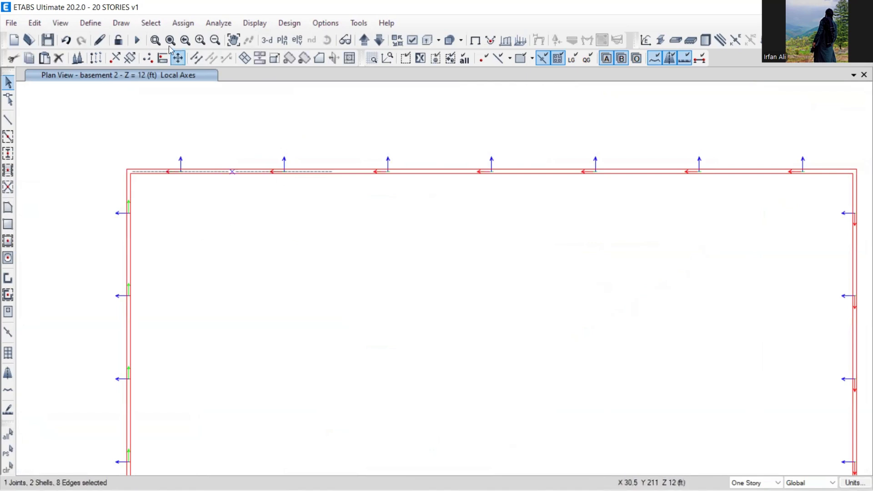
click(183, 23)
mouse_move(198, 71)
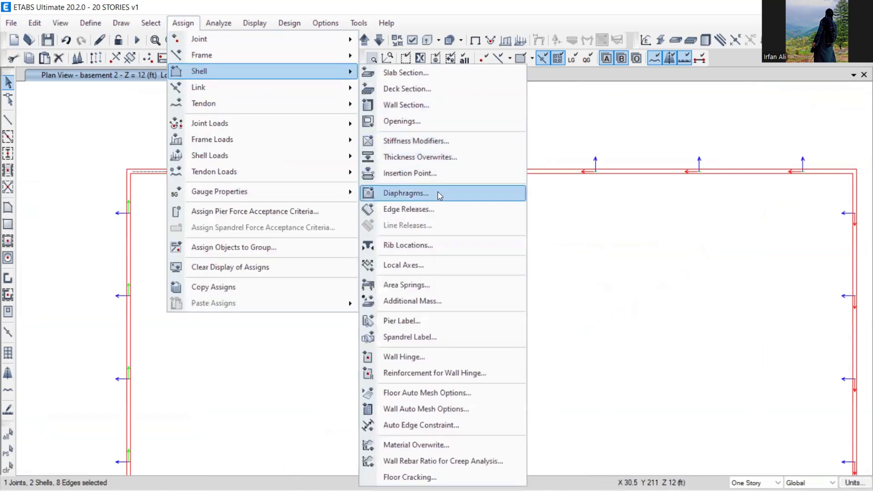
click(419, 266)
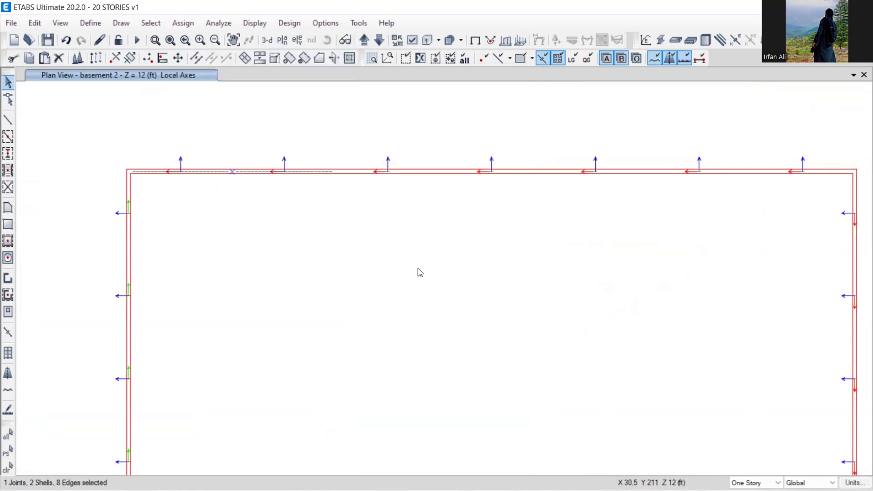
drag(149, 97, 65, 69)
click(199, 117)
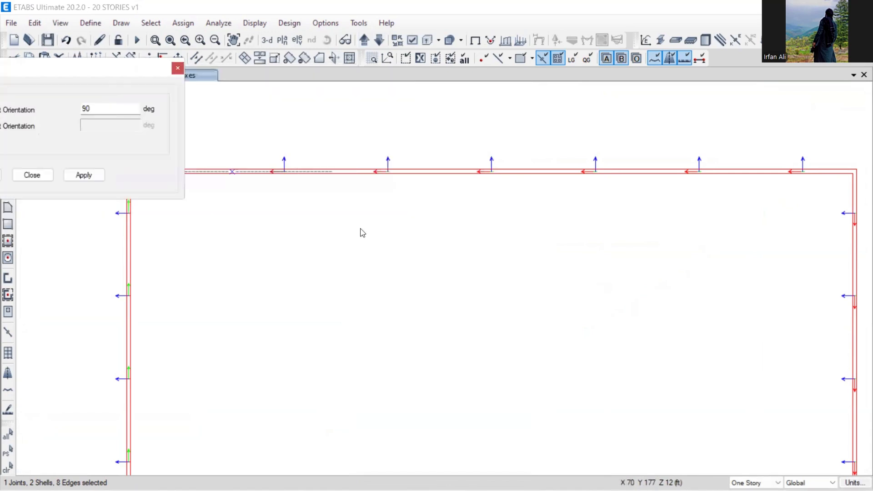
double_click(76, 108)
text(0)
click(68, 174)
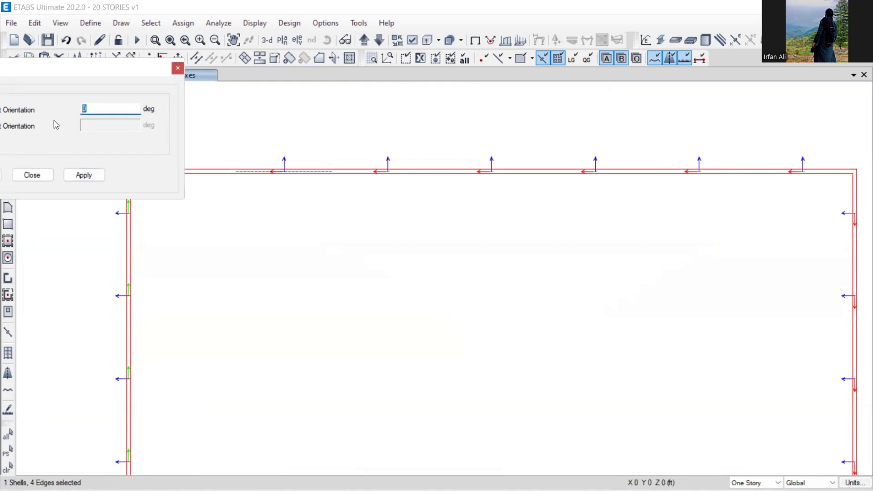
Set the selected upper-edge wall panel's local axes rotation to 180 degrees from the default orientation and finish the assignment.
text(180)
click(83, 175)
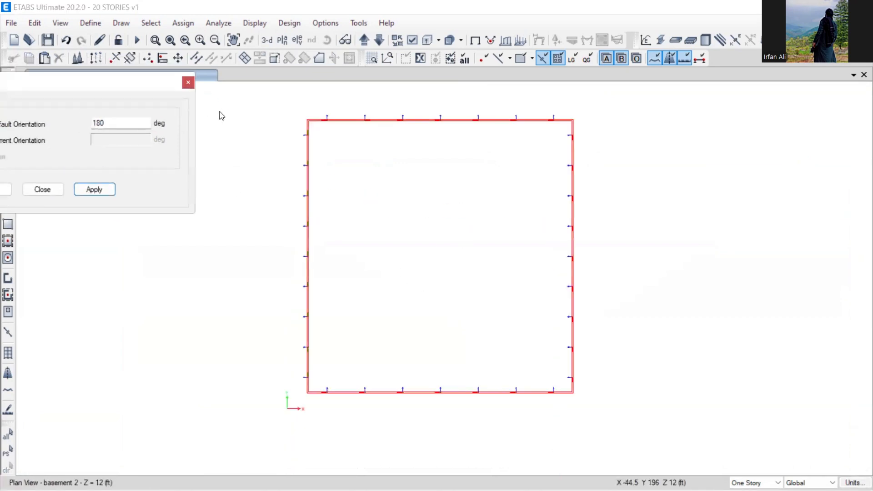
click(188, 83)
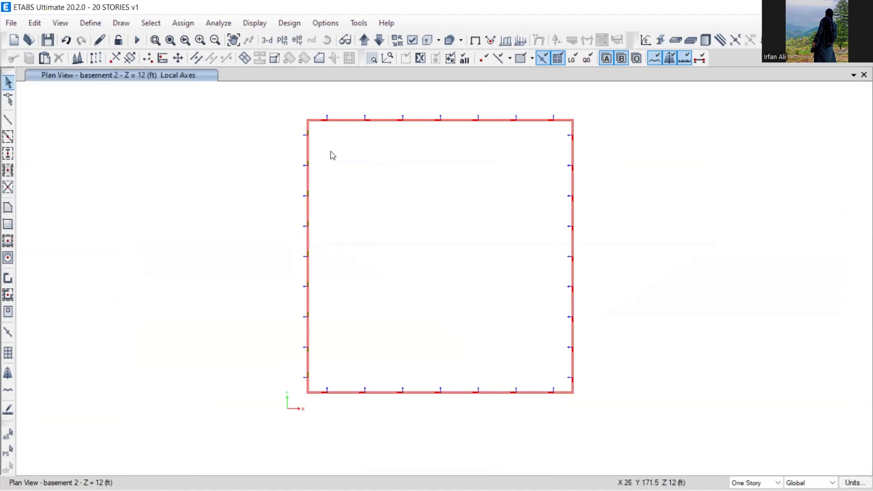
middle_drag(403, 182, 384, 205)
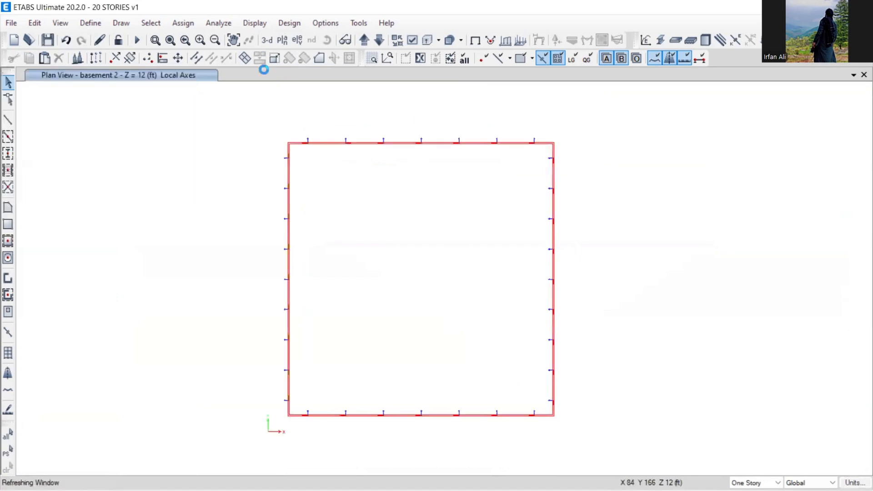
Inspect the local axes of the perimeter wall panels in the 3-D view and return to the basement 2 plan view.
click(267, 41)
scroll(382, 324, up, 3)
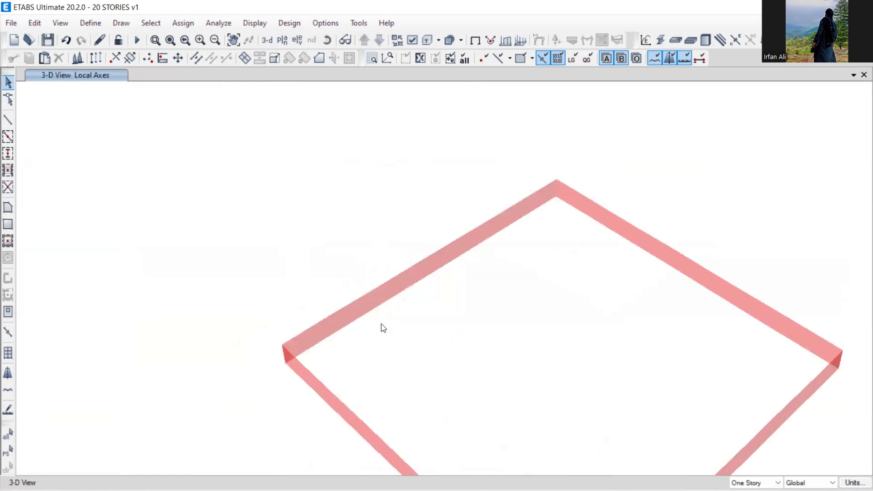
scroll(395, 280, up, 5)
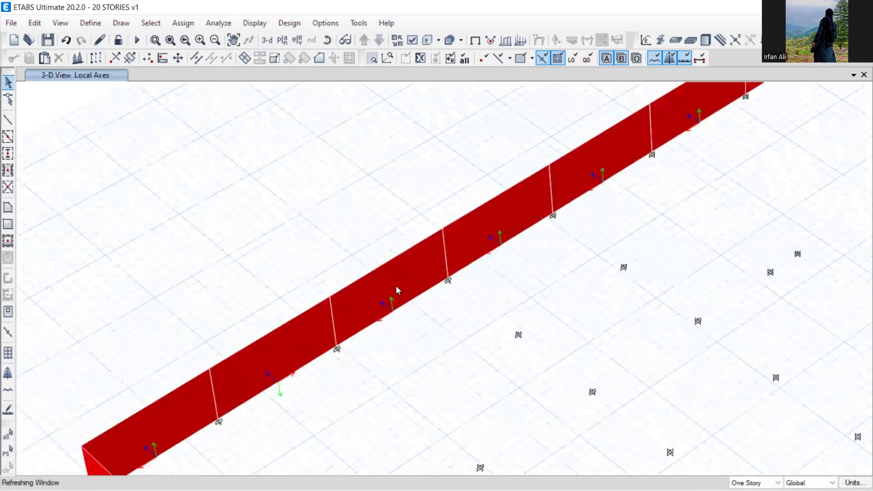
scroll(378, 234, down, 5)
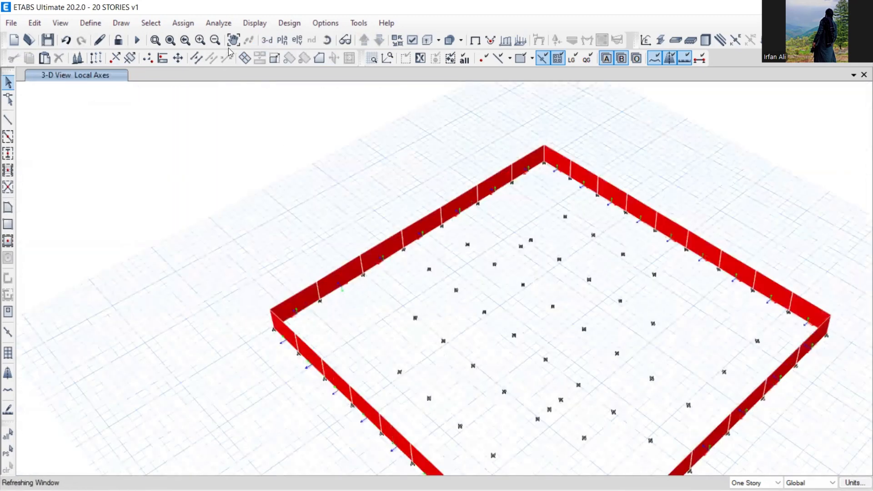
click(282, 40)
scroll(419, 293, down, 3)
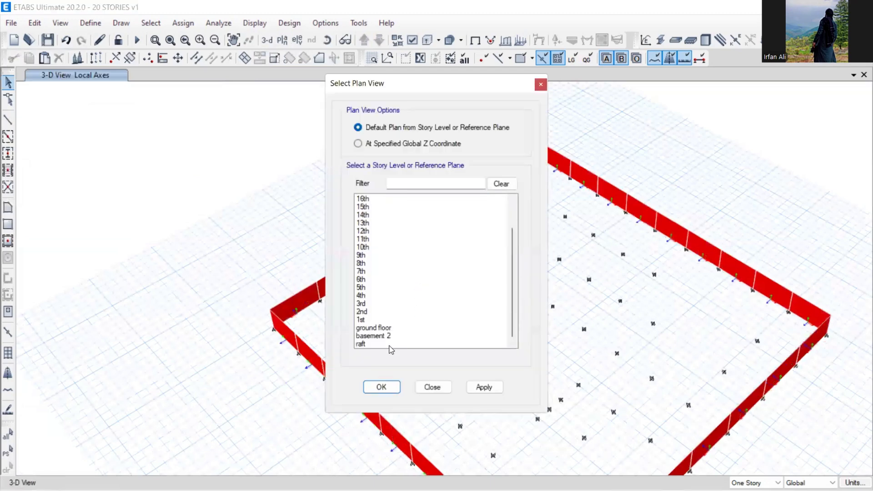
click(377, 336)
click(379, 386)
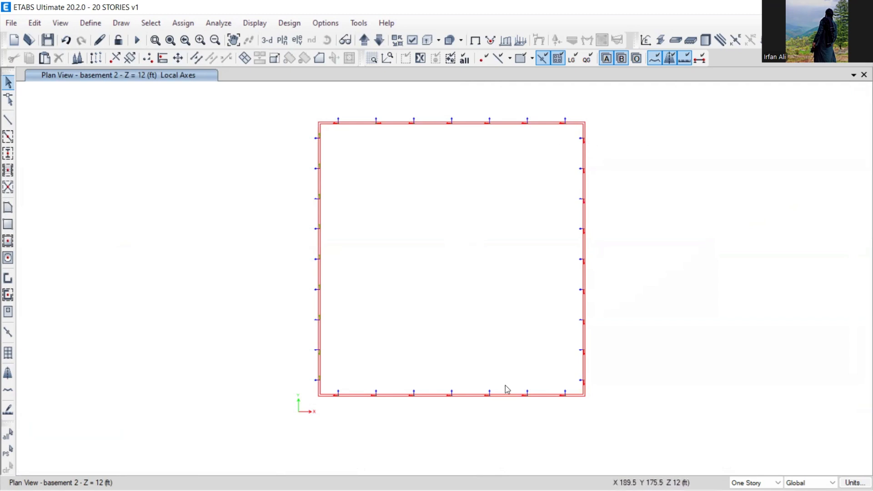
Select all lower-edge and right-edge wall panels in plan and open the non-uniform shell load assignment.
drag(309, 387, 625, 423)
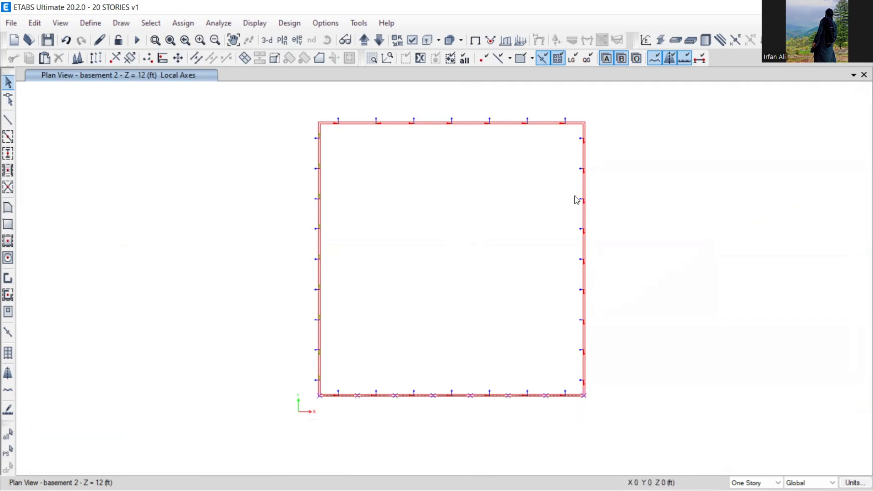
drag(572, 106, 643, 429)
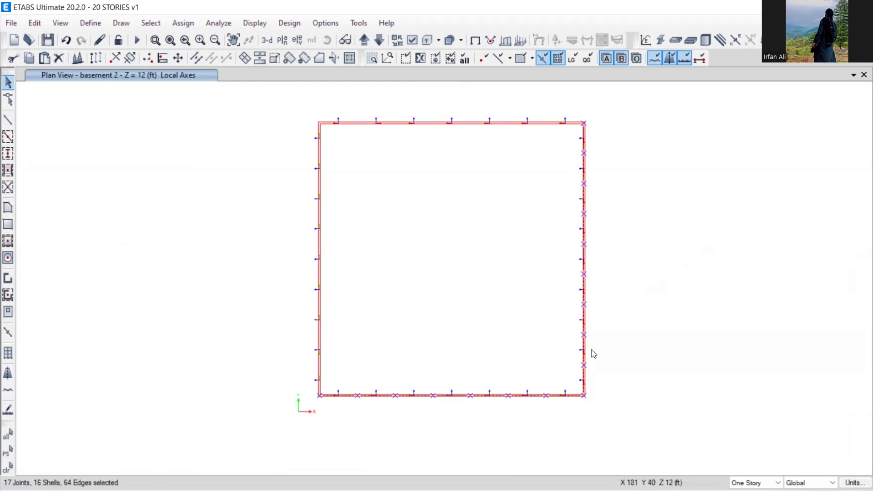
click(182, 24)
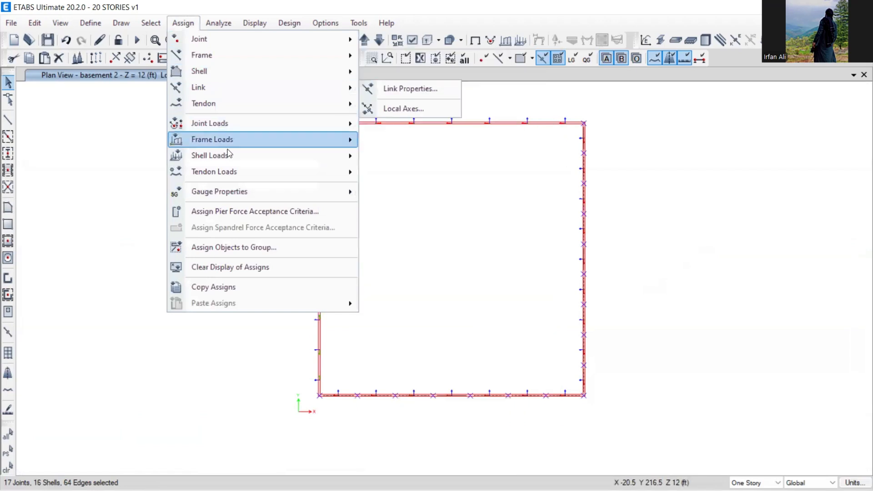
mouse_move(229, 155)
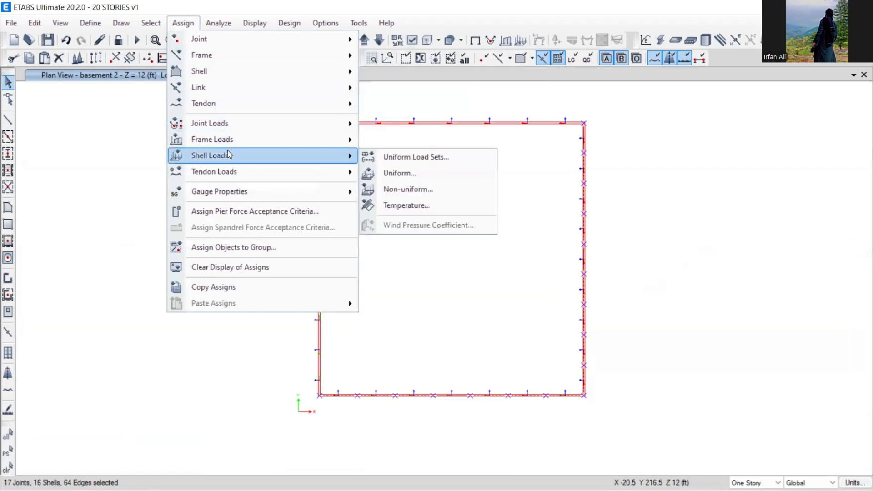
click(395, 182)
Set the non-uniform load's pattern to SOIL PRESSURE and its direction to Local-3.
click(248, 137)
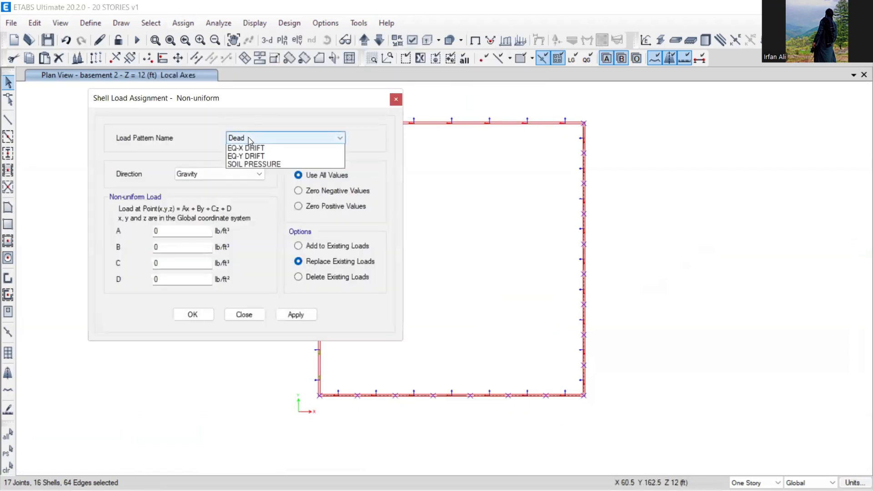
click(251, 205)
click(222, 176)
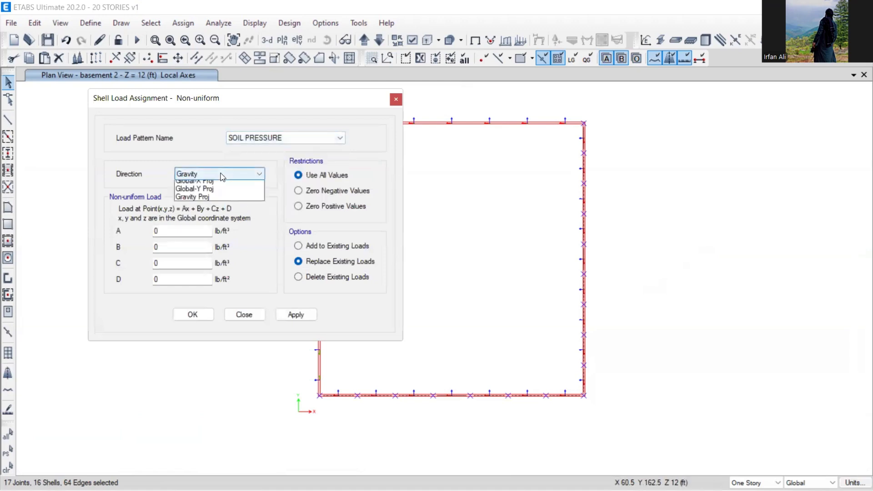
click(213, 201)
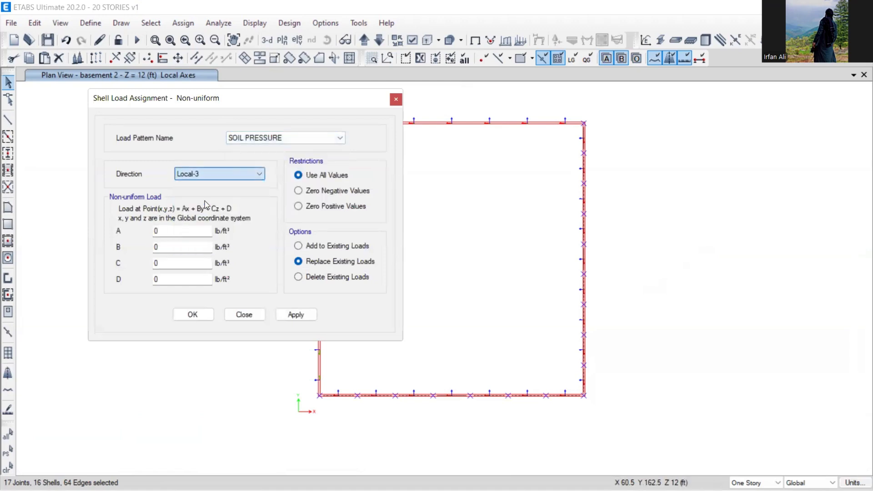
drag(288, 103, 238, 84)
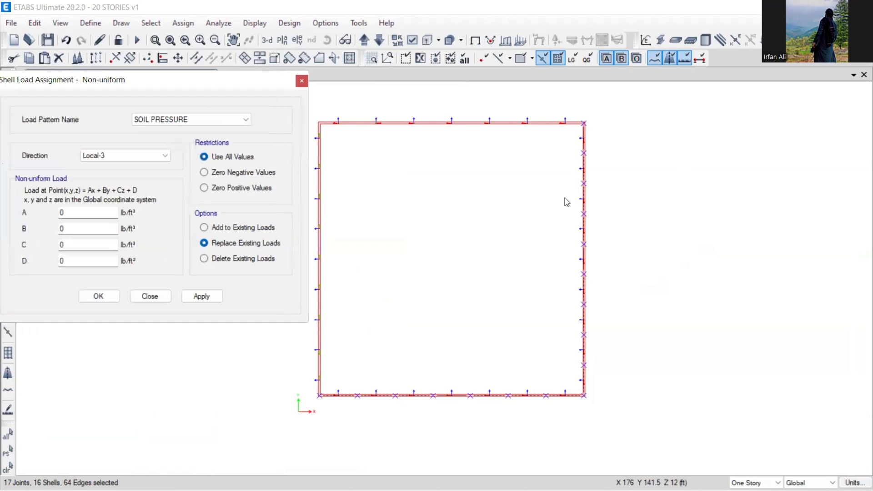
drag(261, 84, 326, 83)
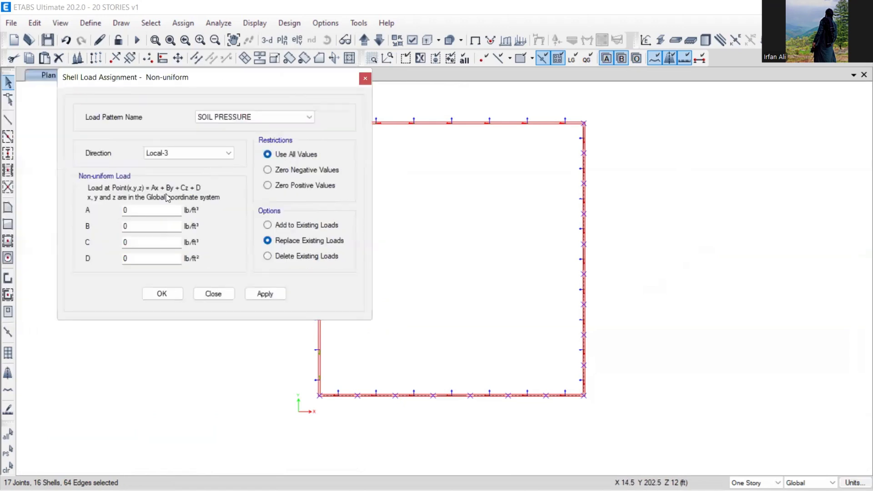
Set coefficient C to -120 lb/ft³ and D to 1440 lb/ft², and apply the load to the selected lower-edge and right-edge walls.
click(138, 209)
click(138, 226)
click(132, 242)
text(-120)
click(128, 261)
text(144)
click(263, 294)
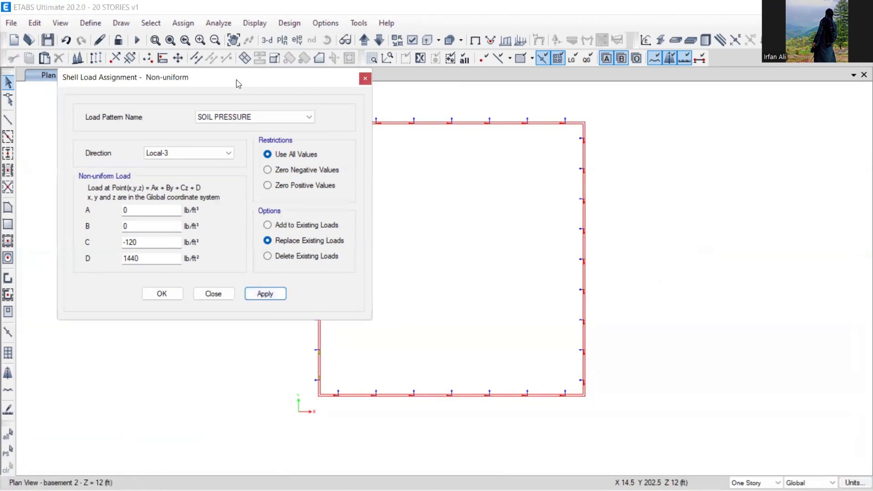
Examine the wall panels' local axes from a low angle in the 3-D view, and return to the basement 2 plan view.
drag(236, 82, 151, 81)
click(267, 40)
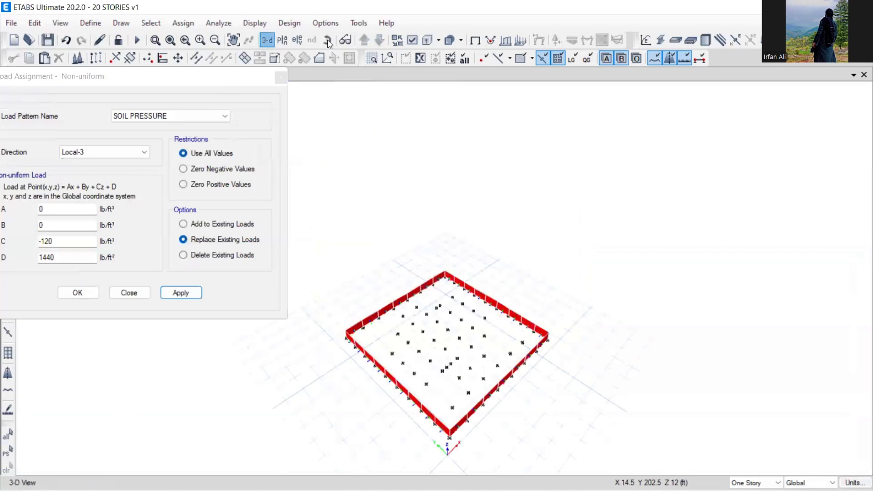
click(327, 40)
drag(577, 435, 360, 354)
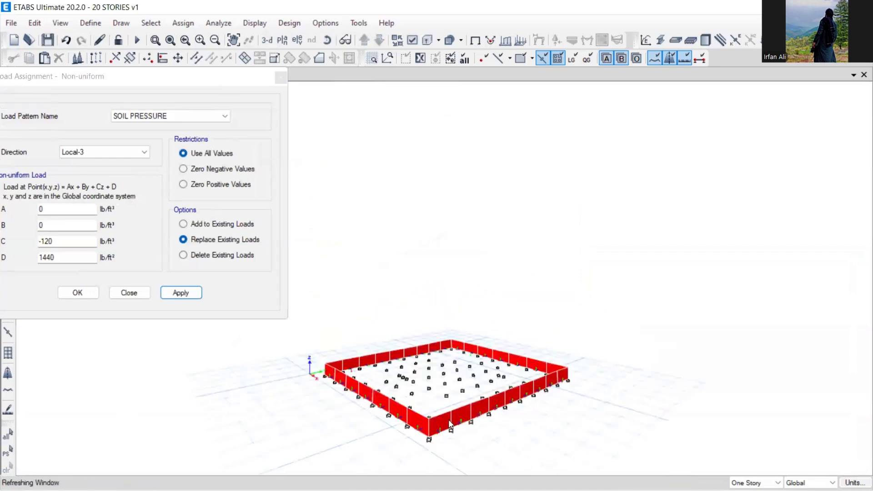
scroll(455, 422, up, 5)
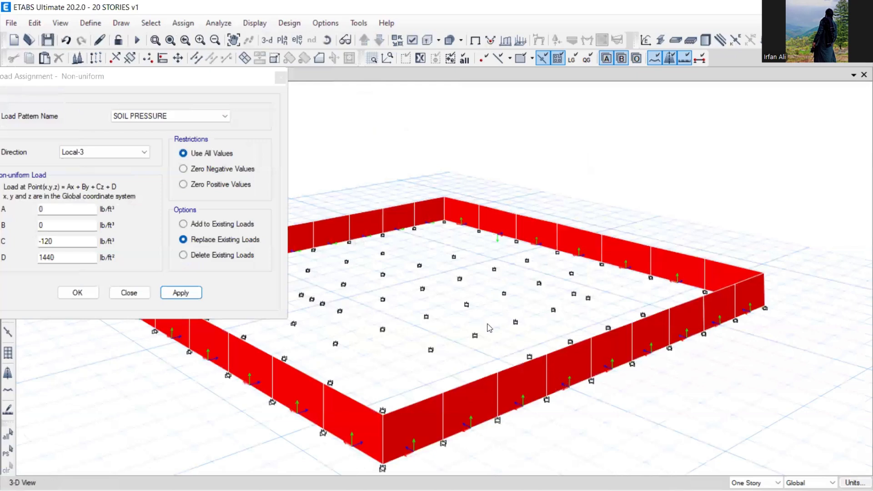
middle_drag(411, 306, 626, 294)
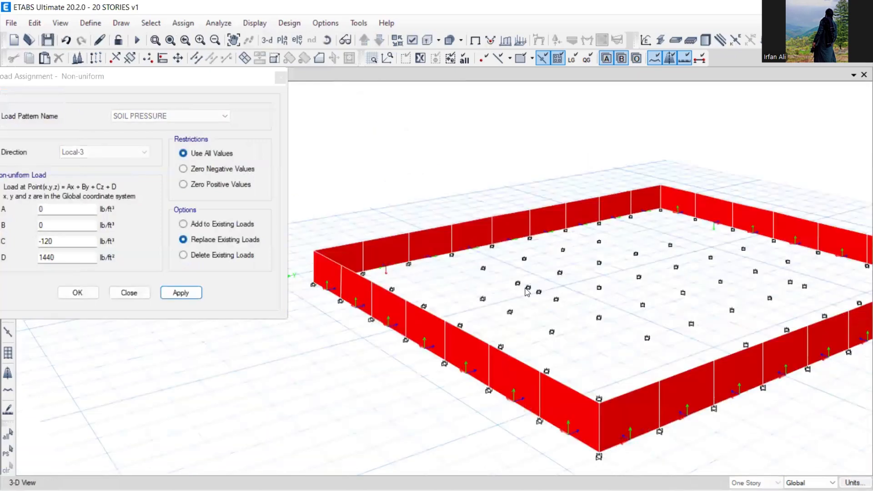
middle_drag(616, 403, 558, 380)
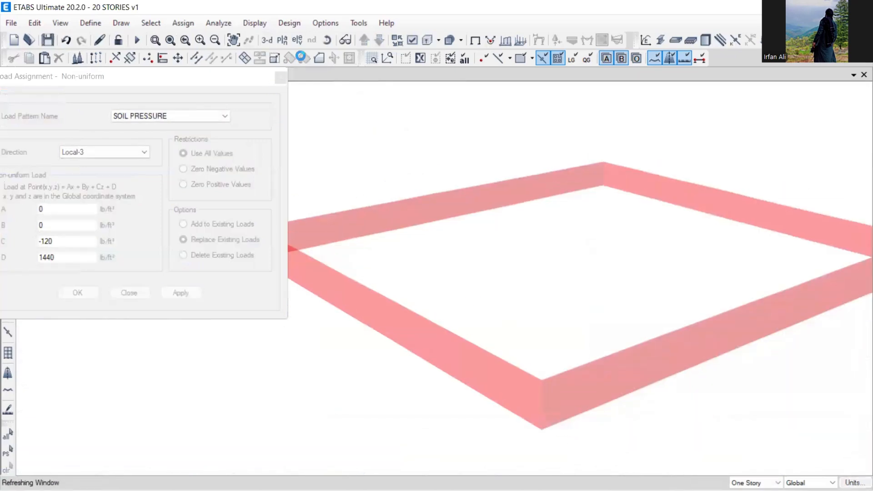
click(284, 42)
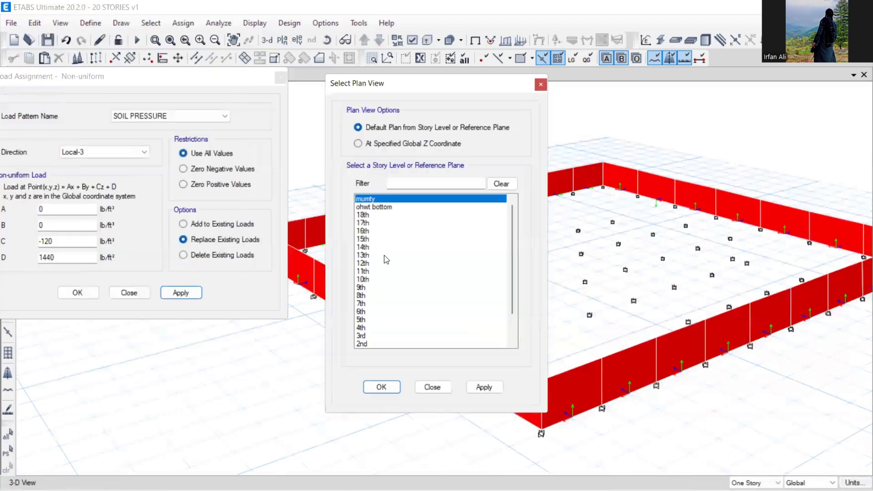
scroll(378, 308, down, 2)
click(380, 336)
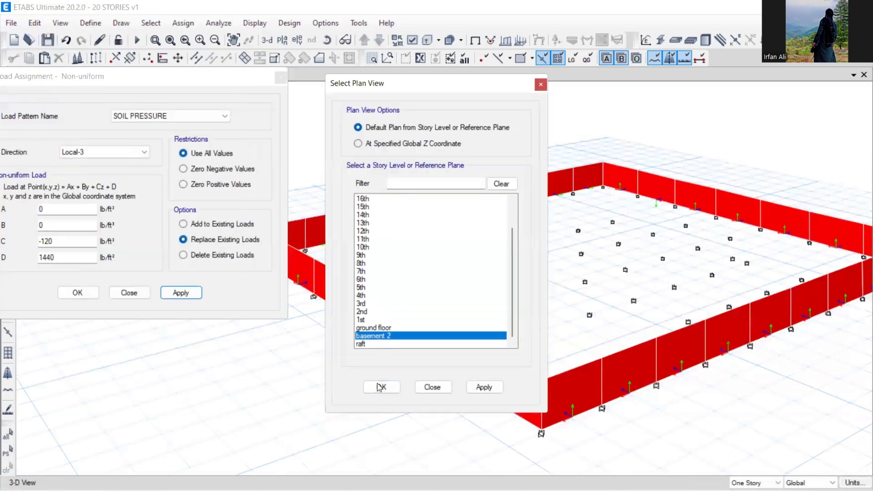
click(389, 386)
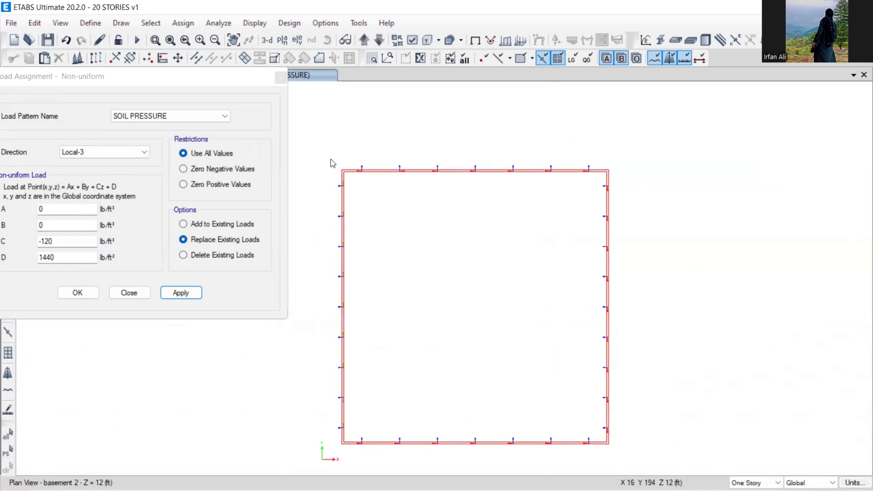
Select all upper-edge and left-edge wall panels in the basement 2 plan view.
drag(434, 190, 629, 185)
key(Return)
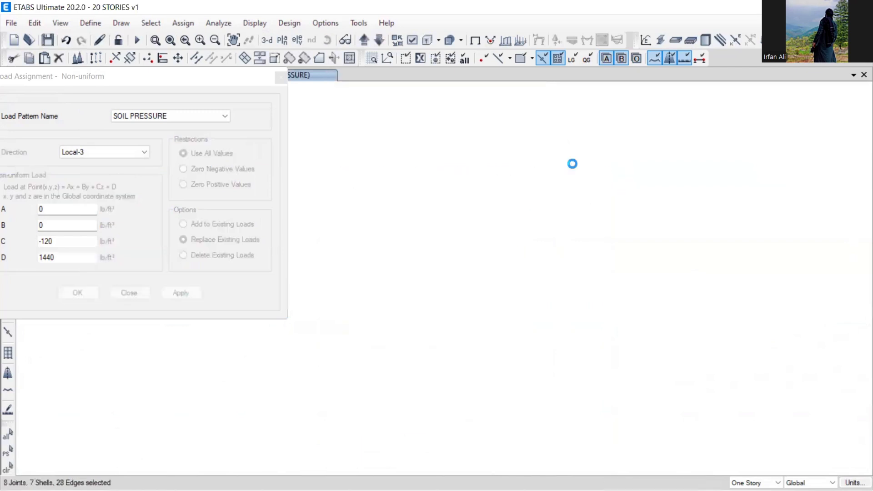
drag(365, 108, 399, 430)
drag(212, 80, 249, 81)
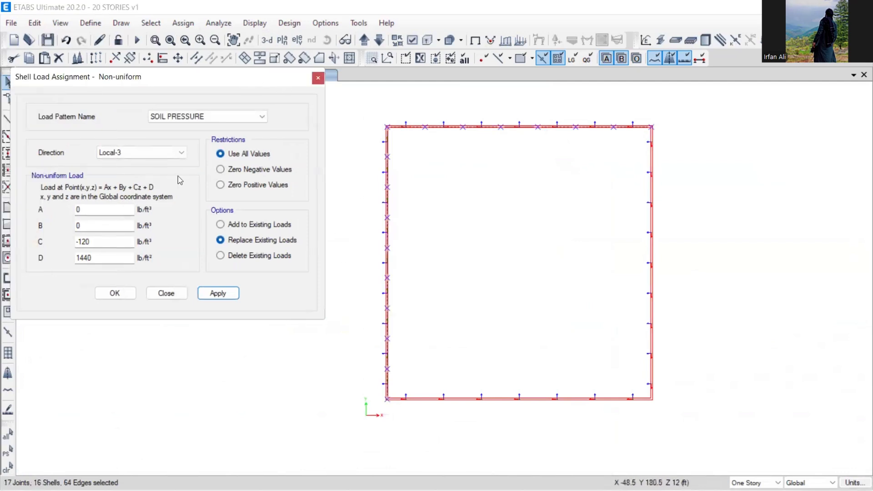
Set coefficient C to 120 lb/ft³ and D to -1440 lb/ft², apply the load to the selected walls and finish the assignment.
double_click(110, 246)
text(1)
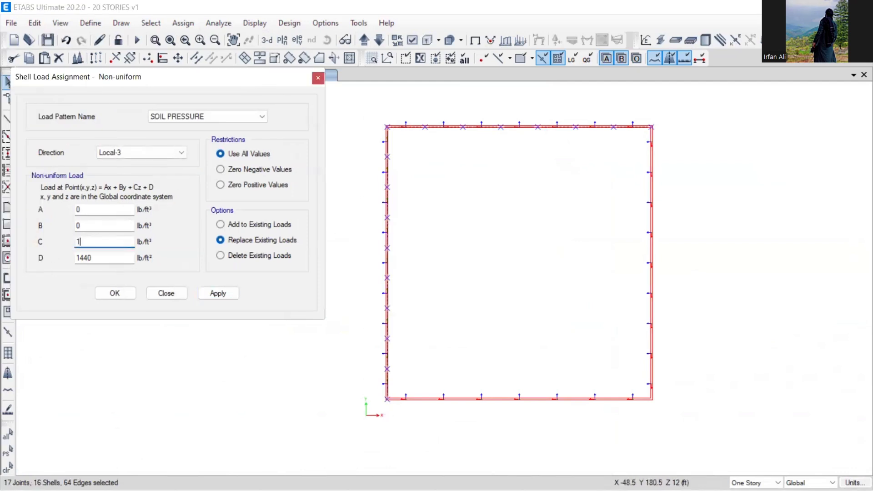
double_click(122, 260)
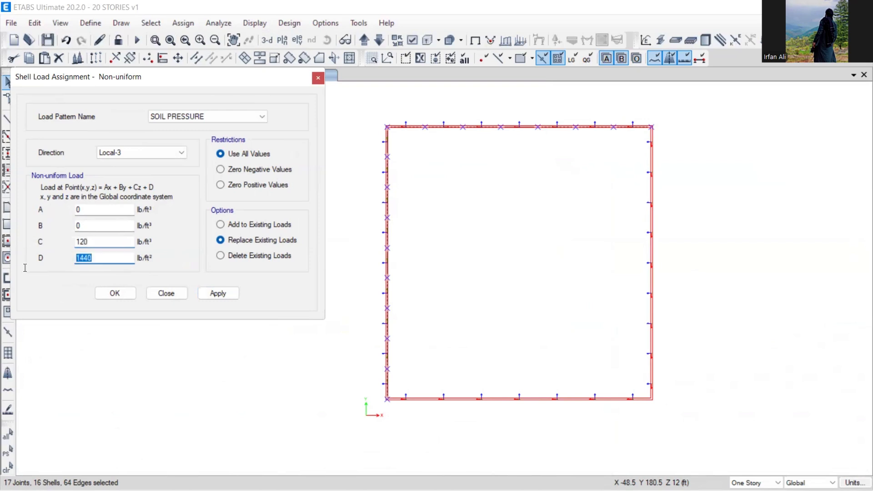
text(-1)
click(218, 293)
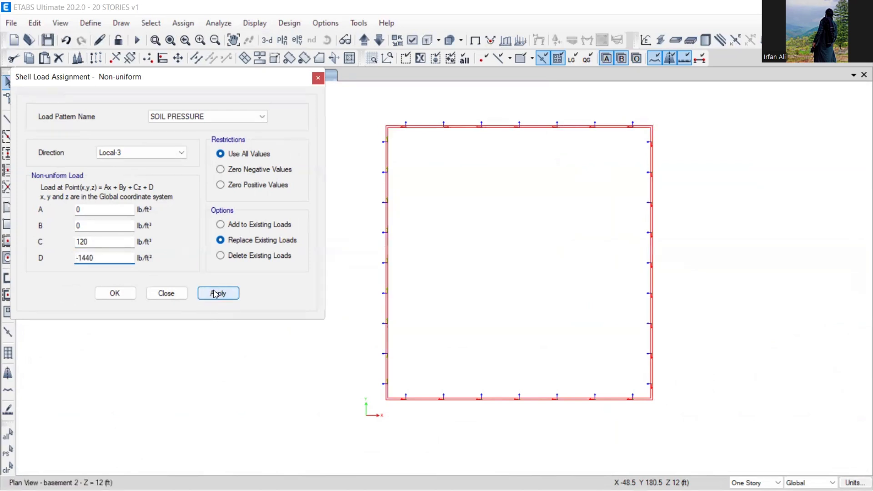
click(318, 78)
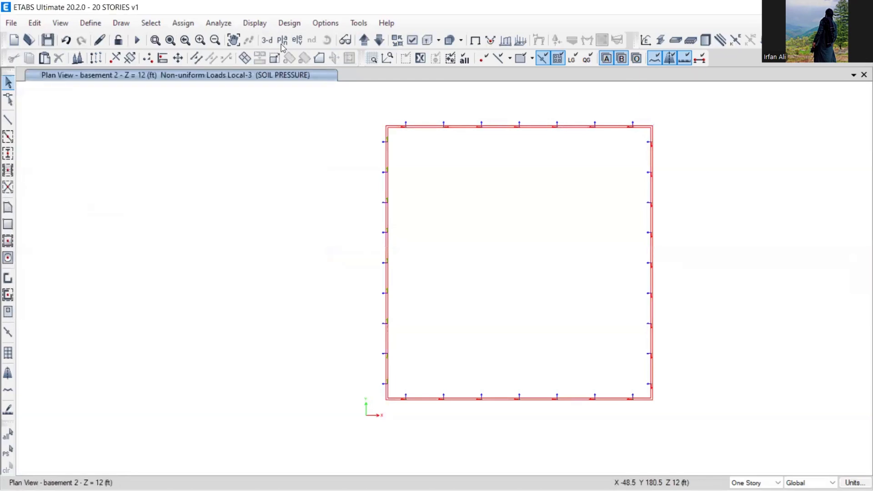
Check the non-uniform SOIL PRESSURE load details of upper-edge wall panel W10 in the 3-D view.
click(267, 40)
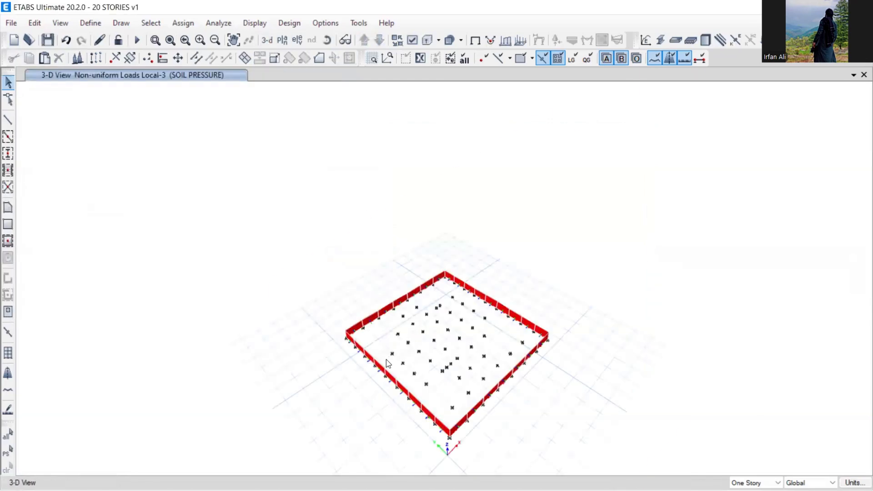
scroll(386, 359, up, 4)
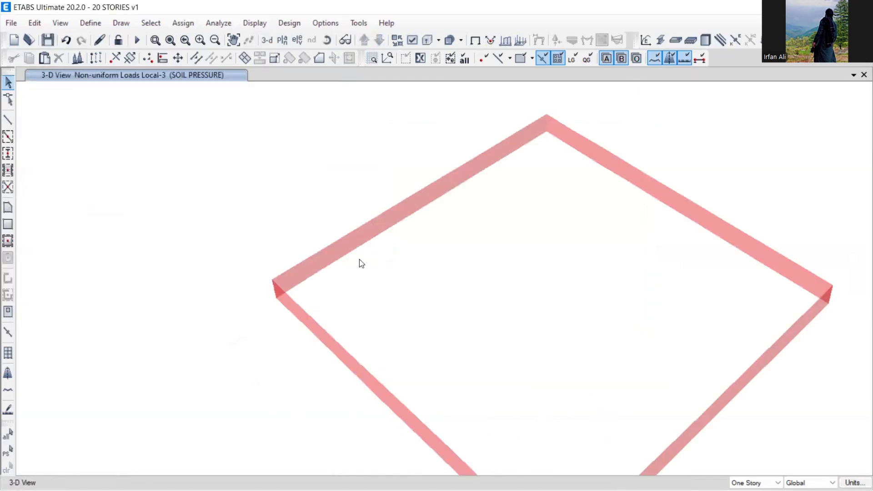
right_click(373, 225)
click(450, 138)
click(347, 164)
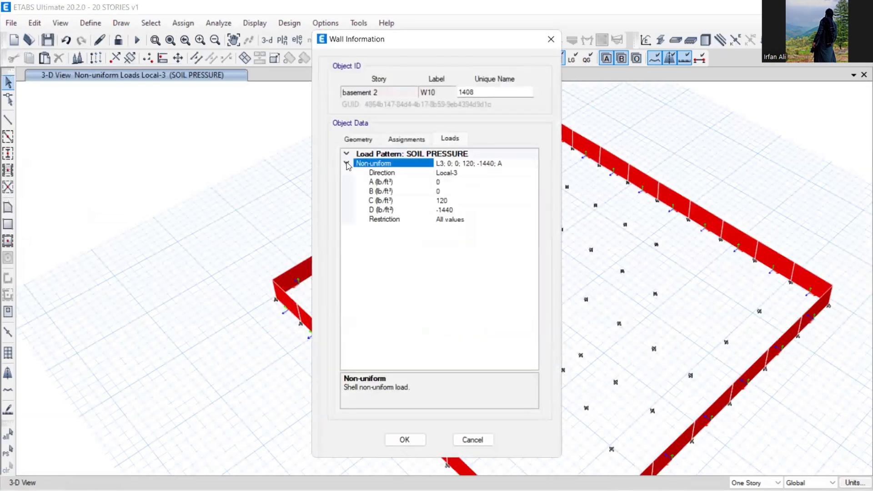
drag(448, 40, 284, 26)
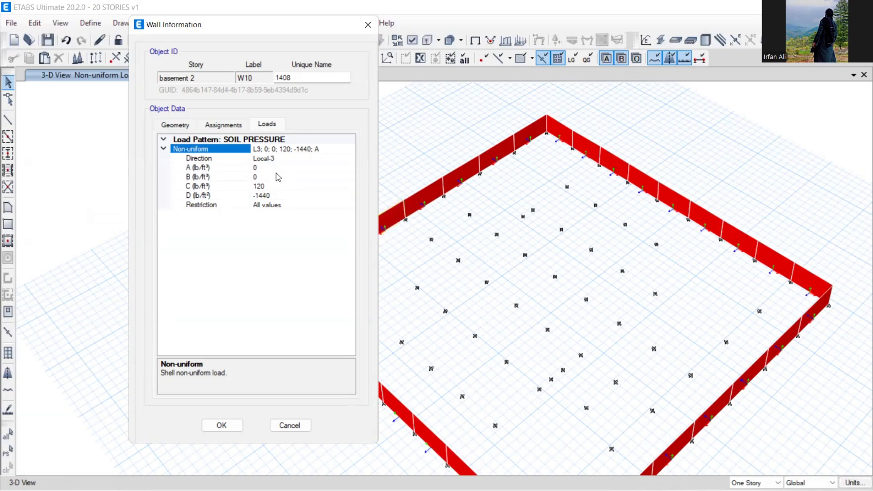
click(368, 25)
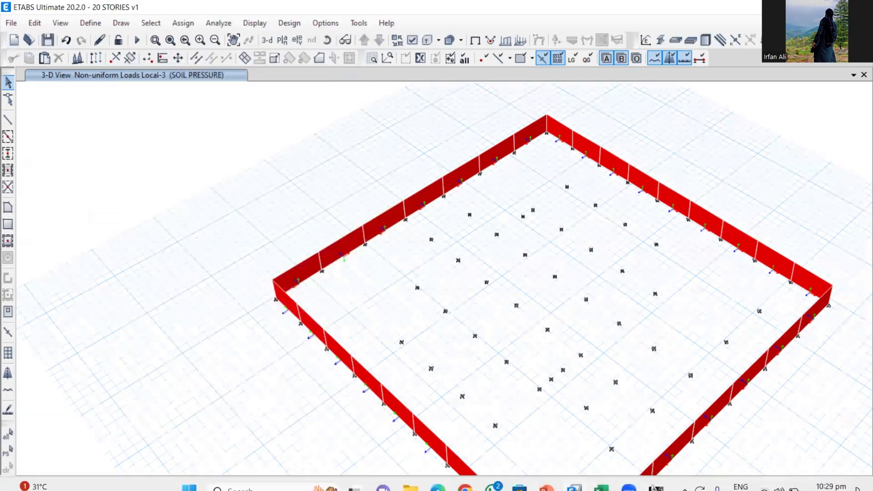
mouse_move(464, 476)
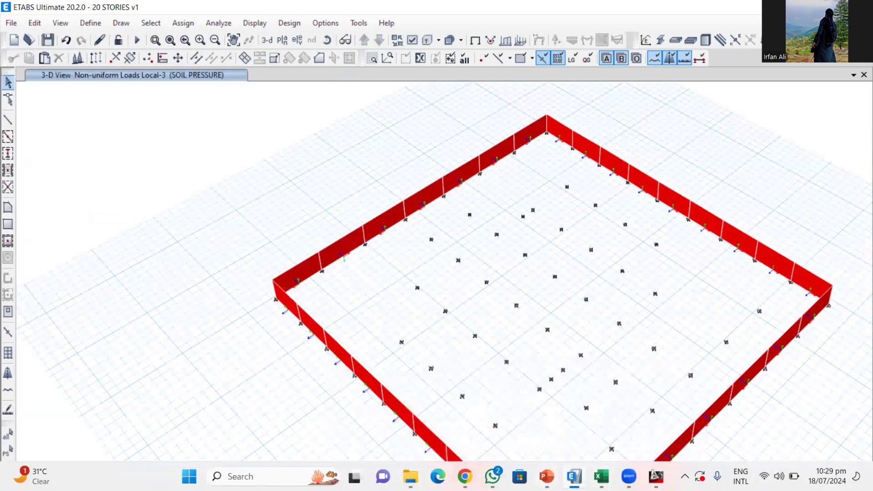
Switch to PowerPoint, review the OHWT Loads slide on the water load for the tank bottom, and return to ETABS.
click(546, 477)
scroll(541, 339, down, 2)
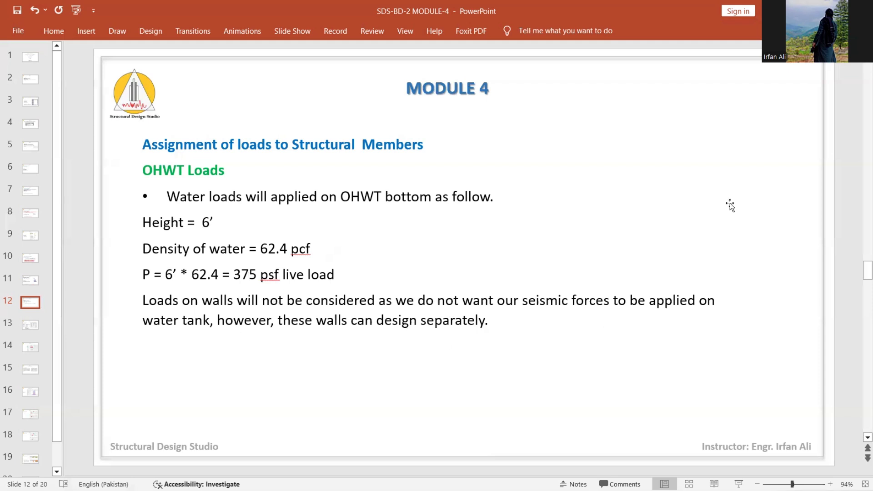
click(805, 10)
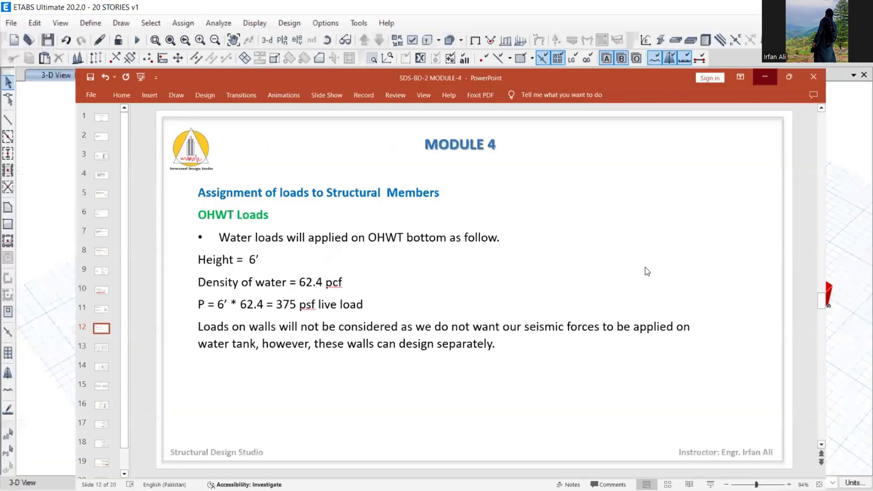
Reset the building view limits so that the full story range is shown.
click(61, 23)
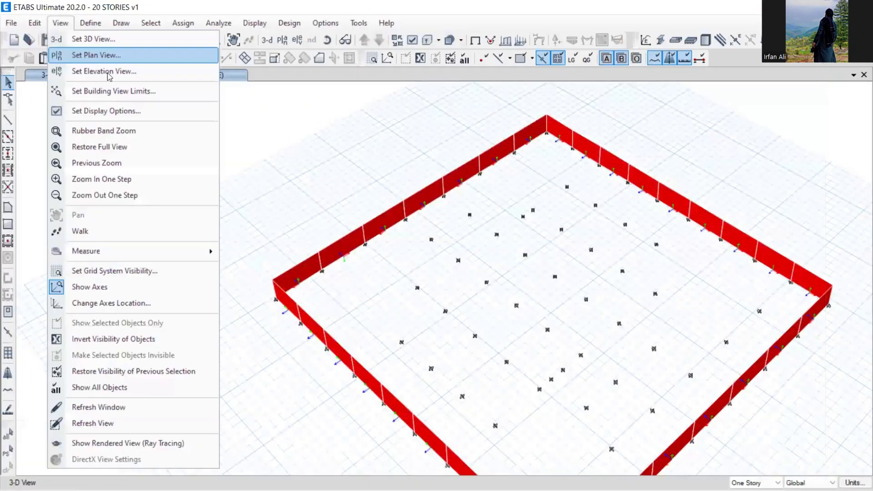
click(116, 92)
click(445, 353)
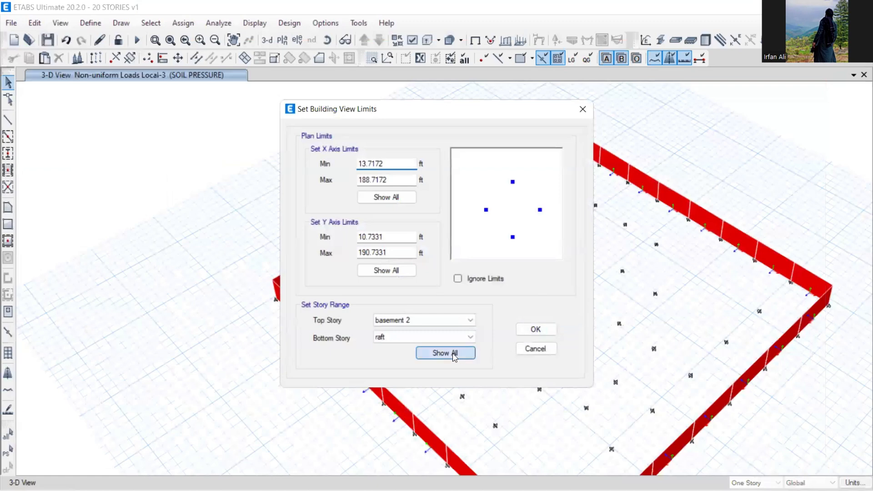
click(532, 329)
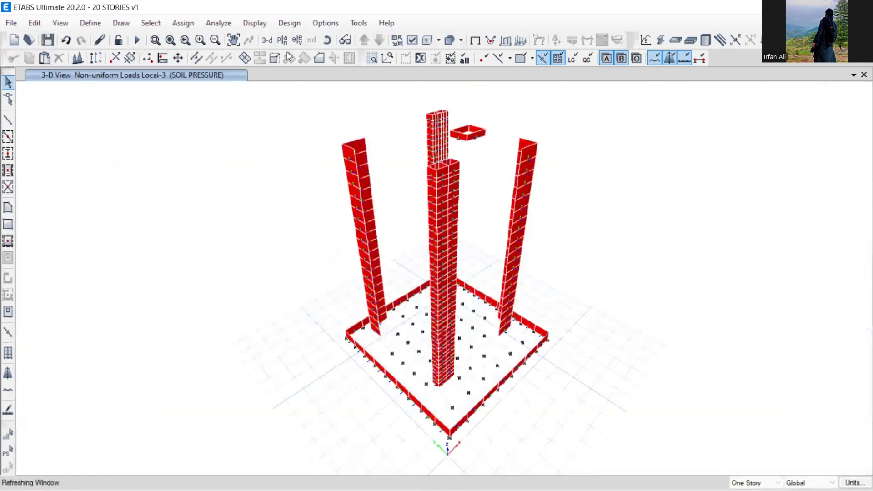
Open the ohwt bottom plan view and turn on the display of columns and floors.
click(282, 40)
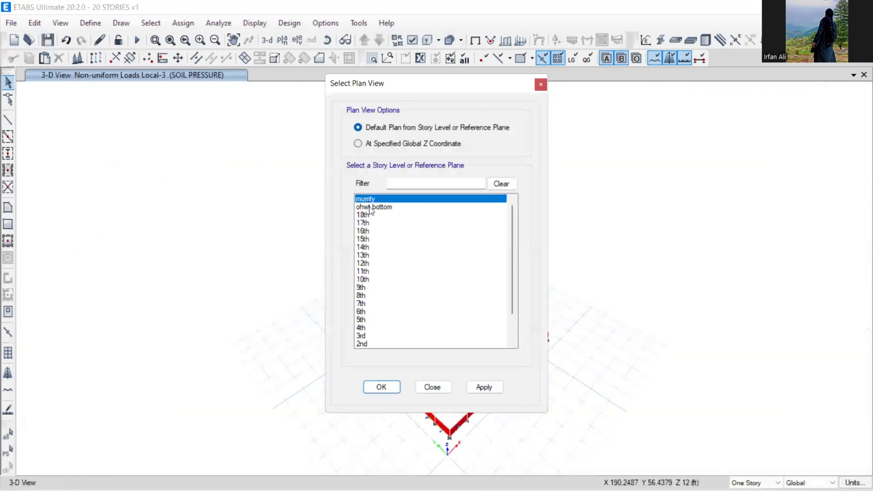
click(371, 207)
click(382, 387)
click(389, 59)
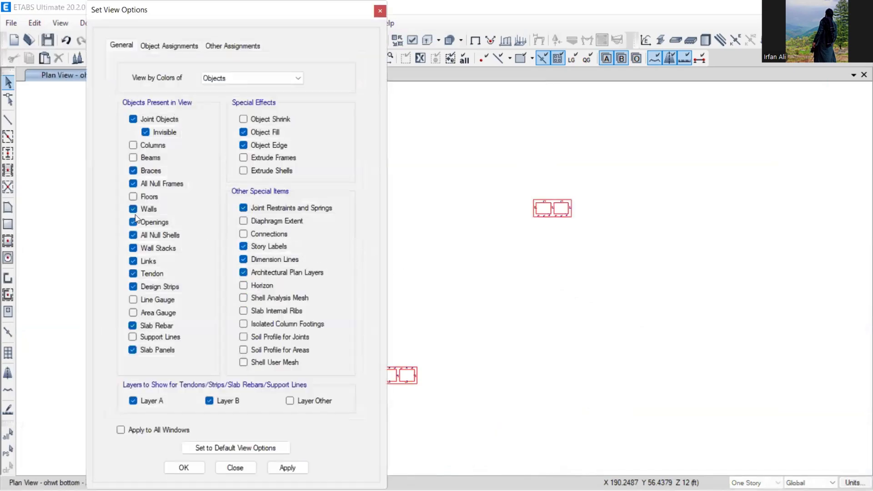
click(138, 145)
click(184, 467)
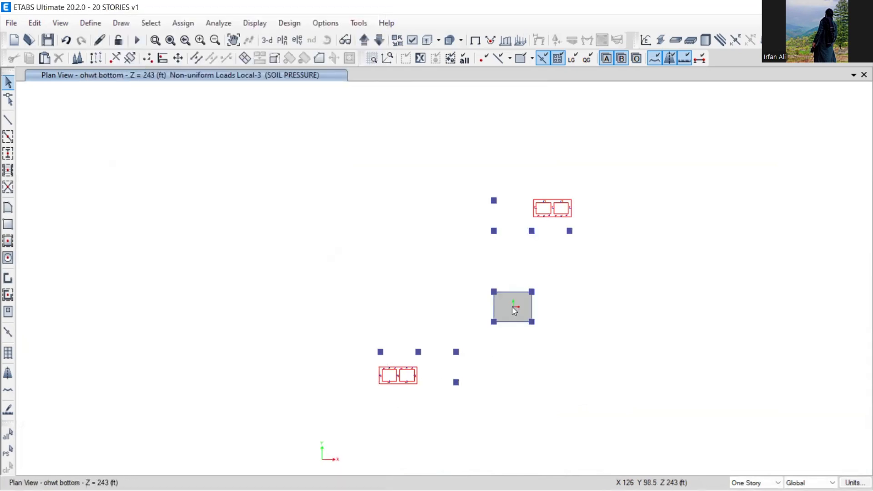
Assign a uniform Live load of 375 lb/ft² in the gravity direction to the water tank bottom slab, replacing existing loads.
click(185, 23)
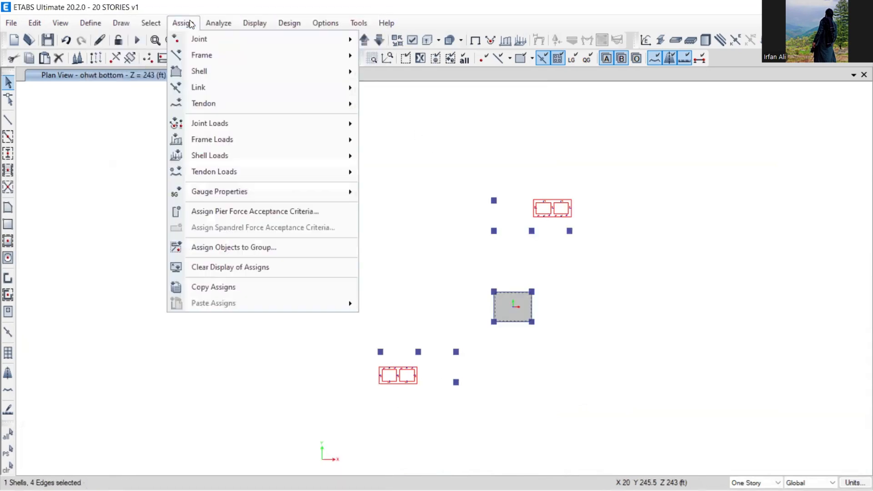
mouse_move(211, 92)
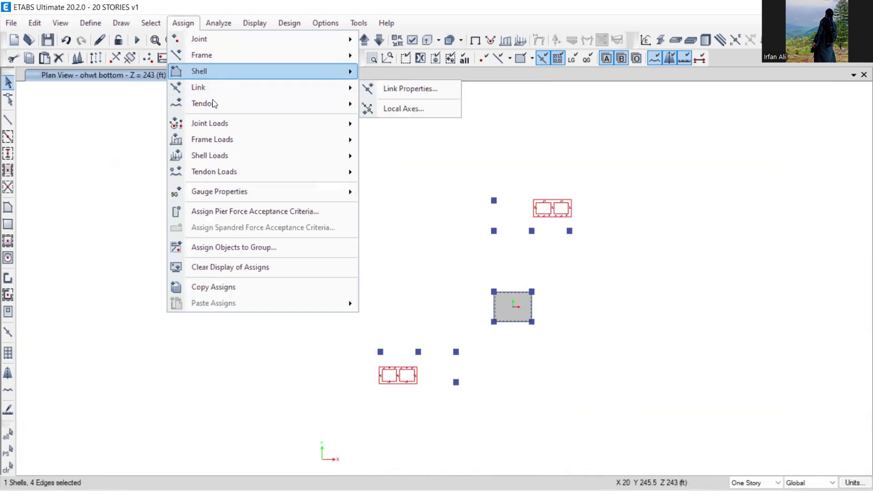
mouse_move(208, 155)
click(417, 176)
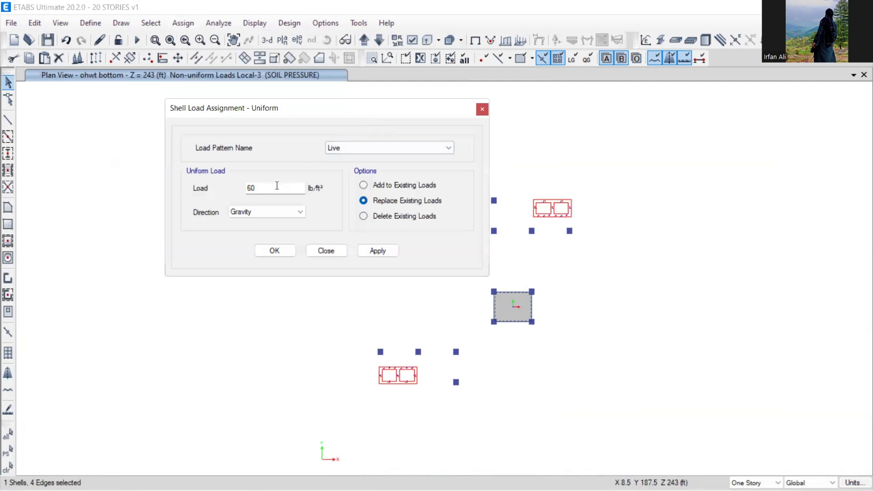
double_click(251, 188)
text(375)
click(364, 251)
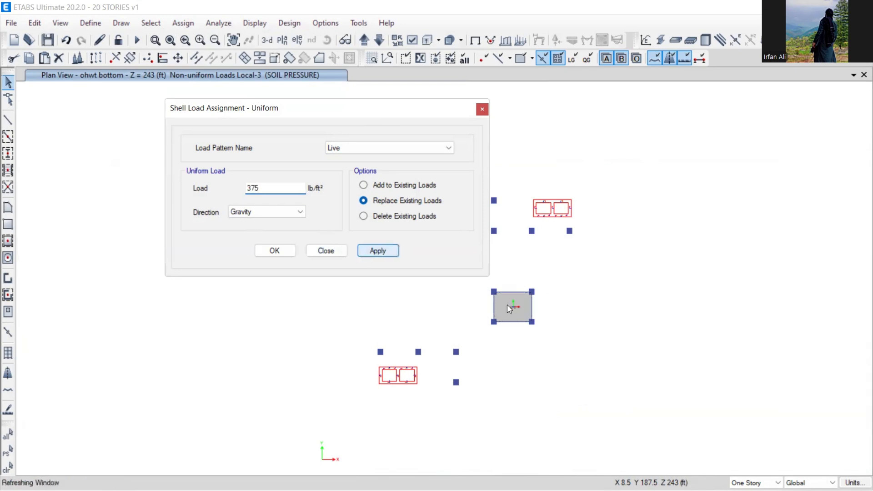
scroll(517, 315, up, 3)
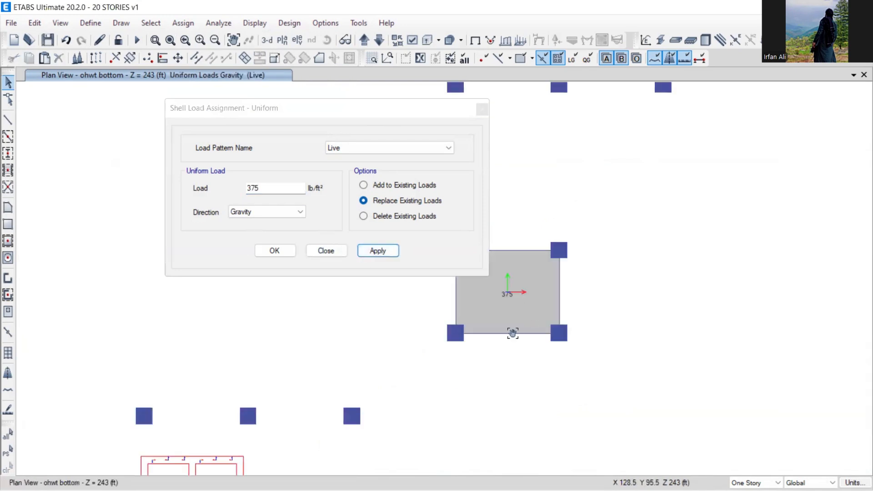
middle_drag(513, 333, 503, 332)
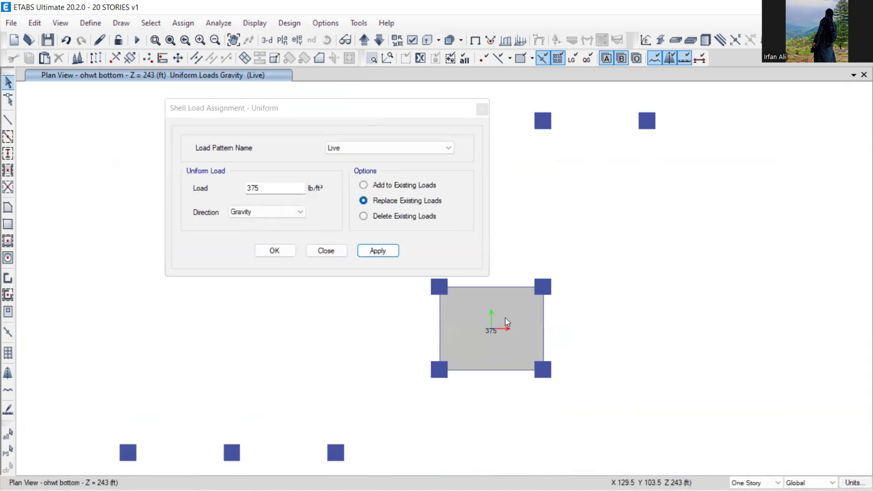
Apply a uniform SDL load of 30 lb/ft² to the same tank bottom slab, and check the slab's assigned loads.
click(507, 323)
click(384, 148)
click(335, 175)
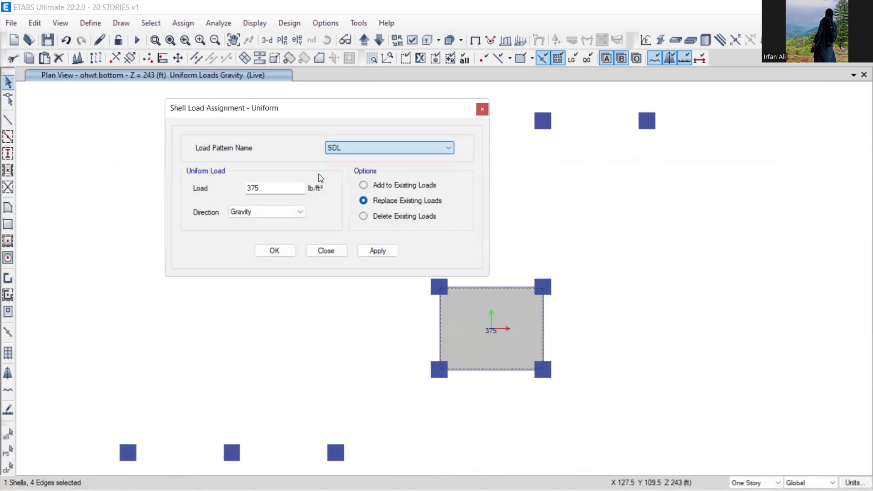
drag(262, 187, 180, 213)
text(30)
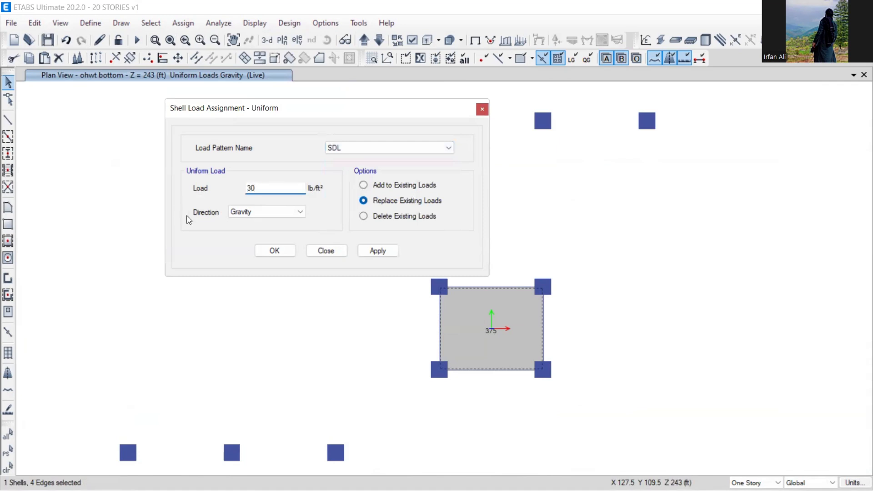
click(376, 250)
click(327, 253)
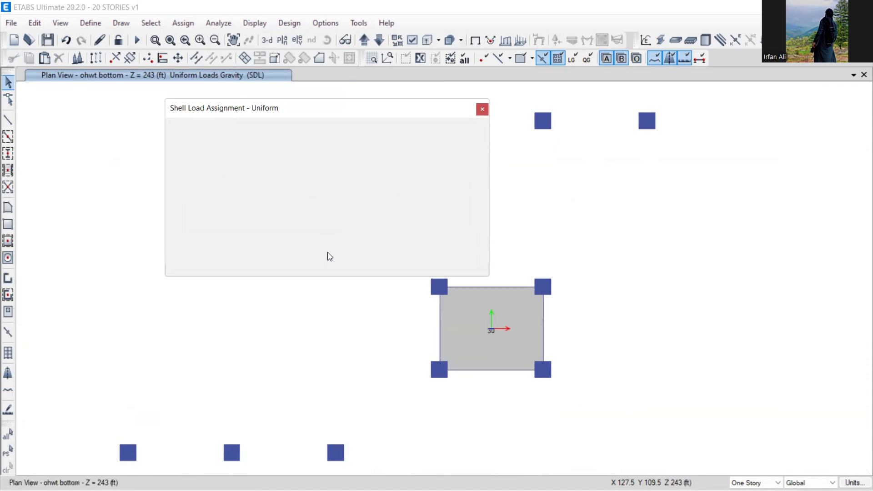
right_click(482, 332)
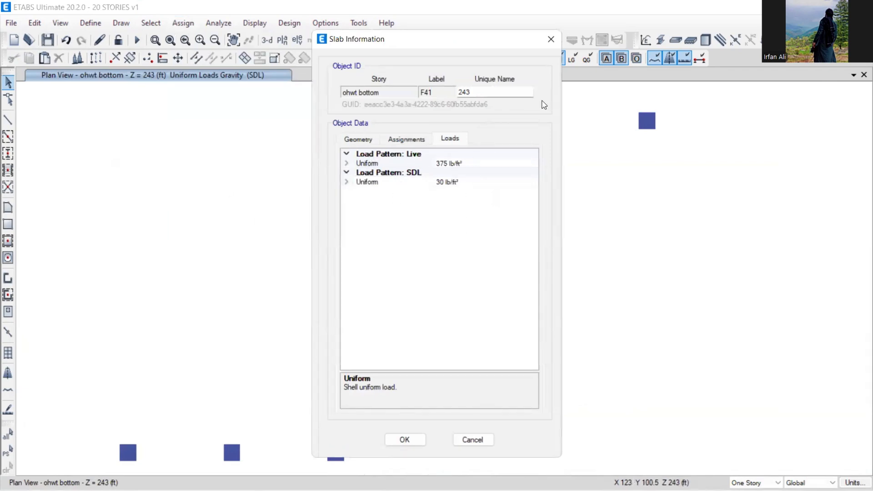
click(552, 39)
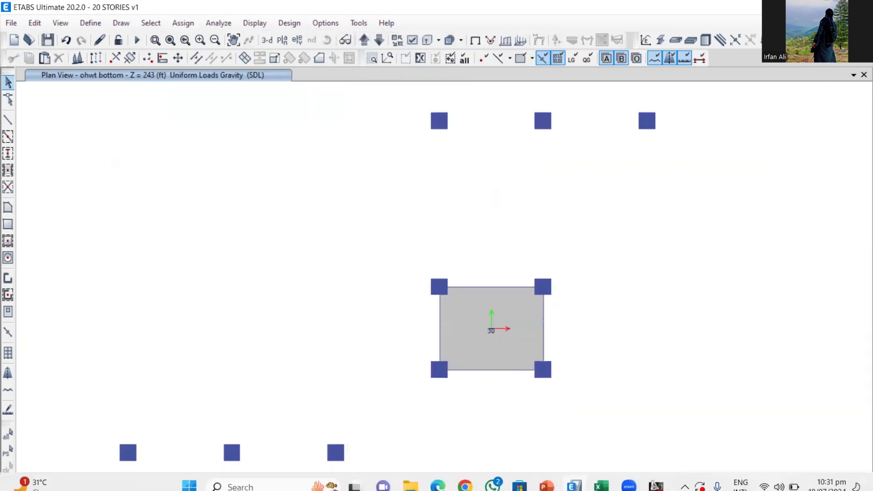
Switch to PowerPoint, review the Selection of Desired Code slide after the OHWT Loads slide, and return to ETABS.
click(546, 476)
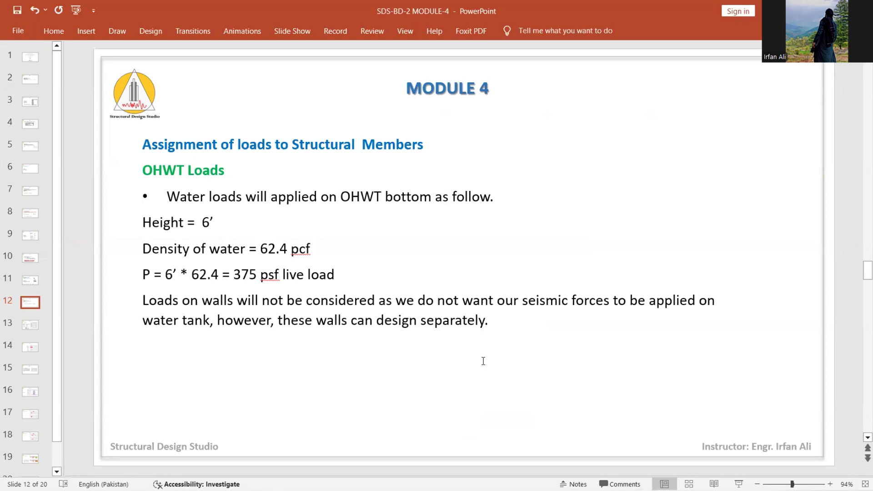
scroll(484, 361, down, 1)
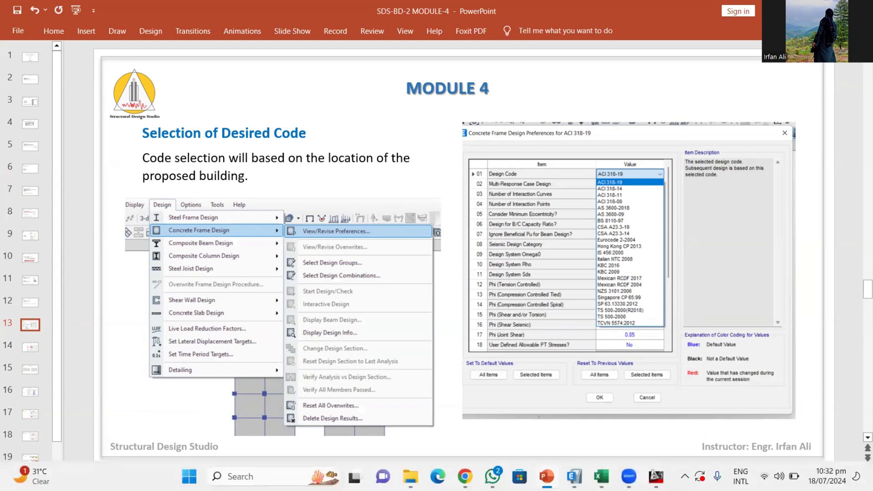
click(574, 476)
click(612, 397)
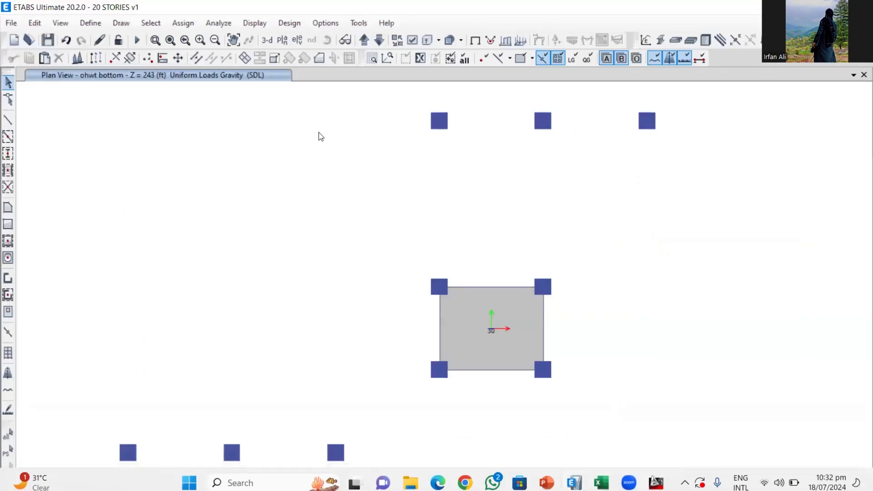
Open the concrete frame design preferences.
click(289, 22)
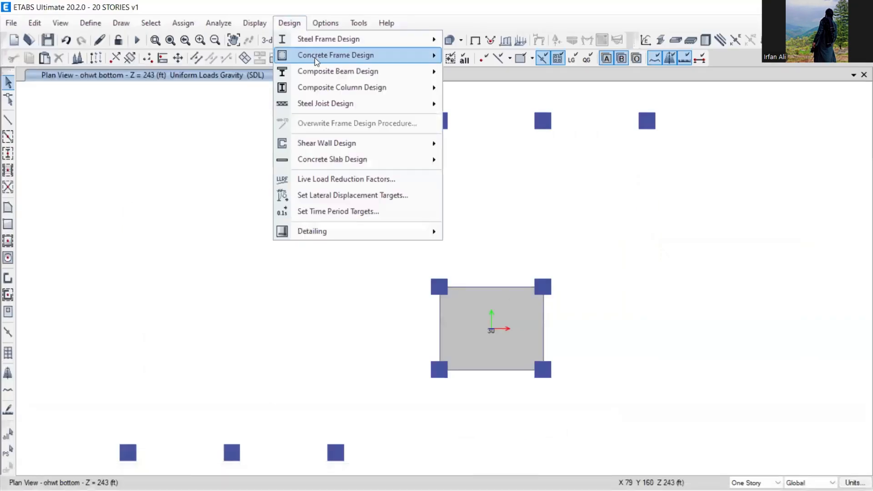
mouse_move(319, 60)
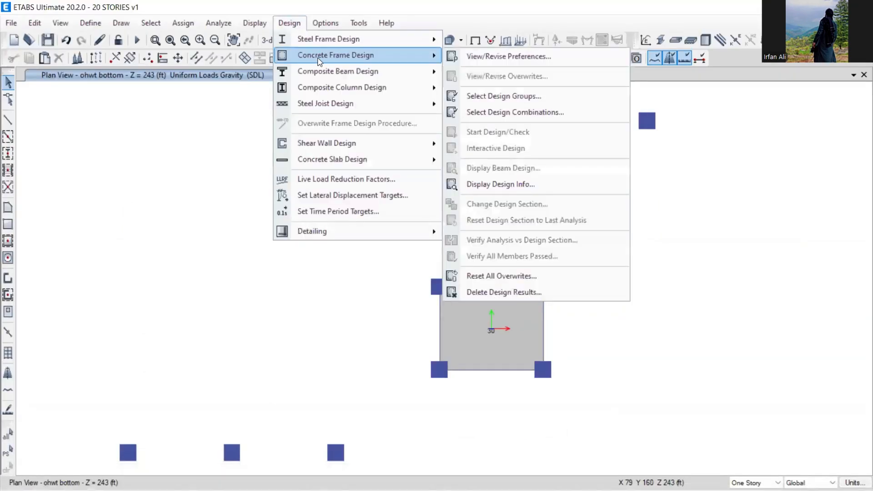
click(491, 61)
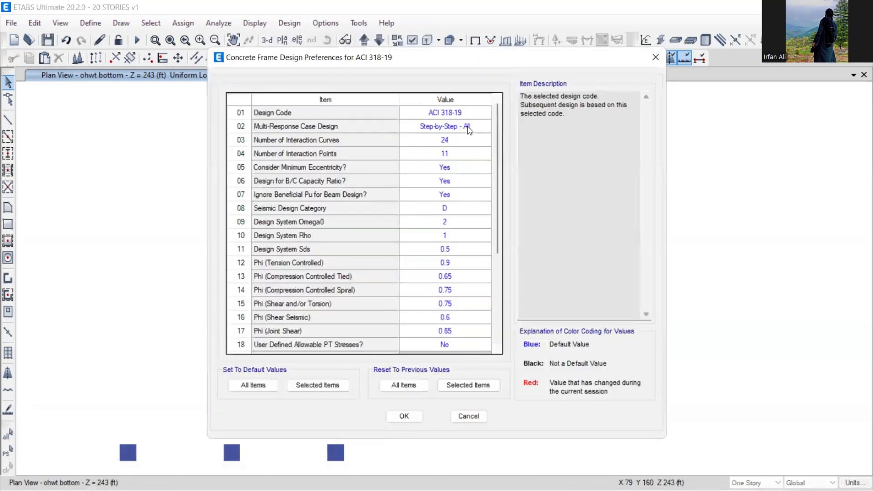
Try ACI 318-08, Eurocode 2-2004, Italian NTC 2008 and BS 8110-97 as the concrete frame design code.
click(468, 113)
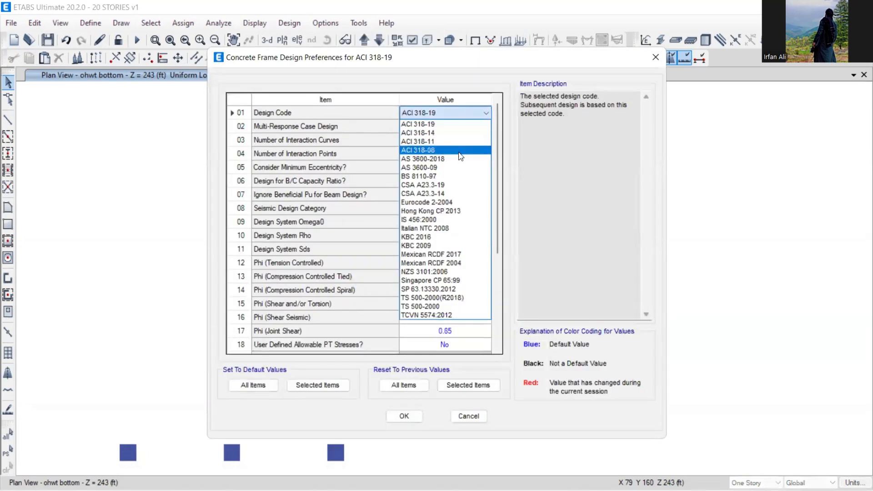
click(467, 140)
click(470, 114)
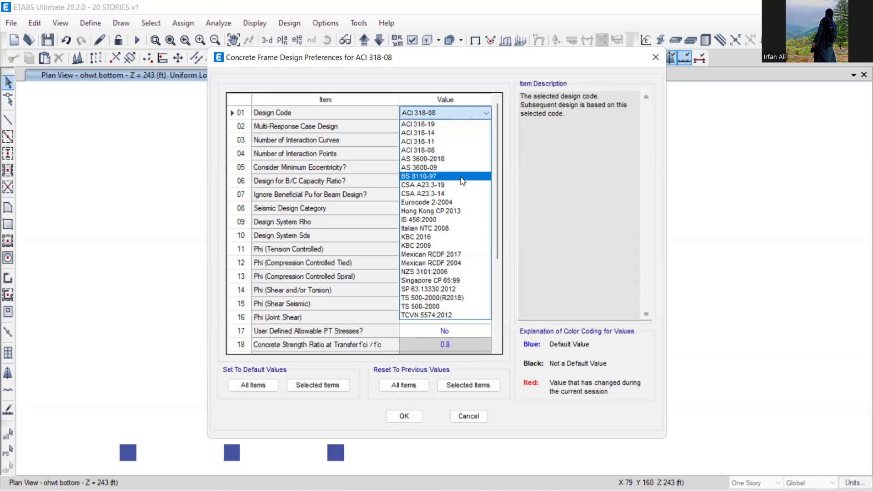
click(457, 200)
click(473, 115)
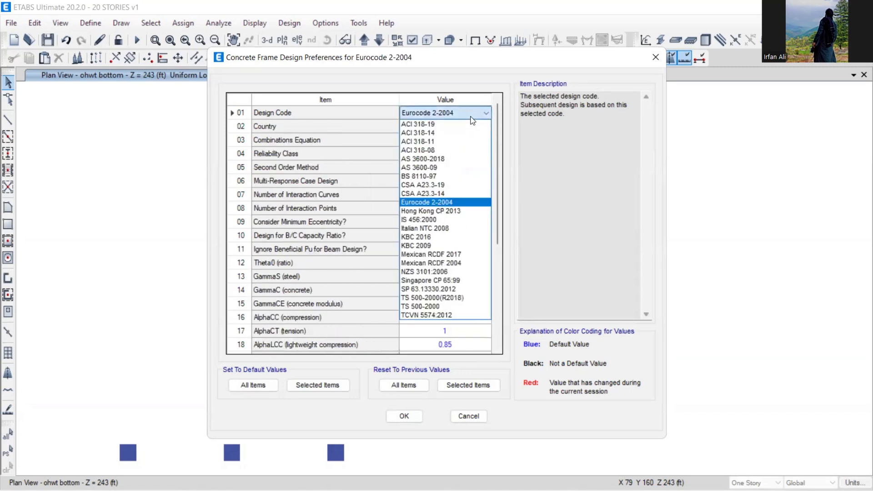
click(448, 229)
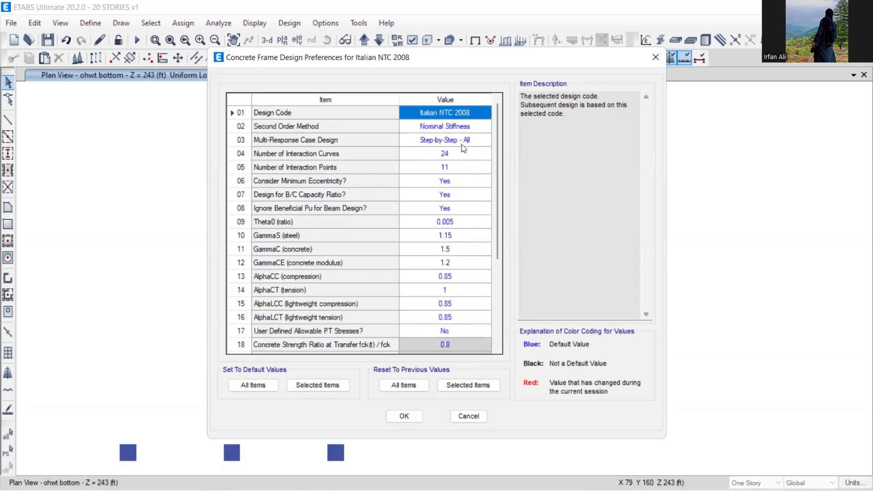
click(468, 118)
click(461, 176)
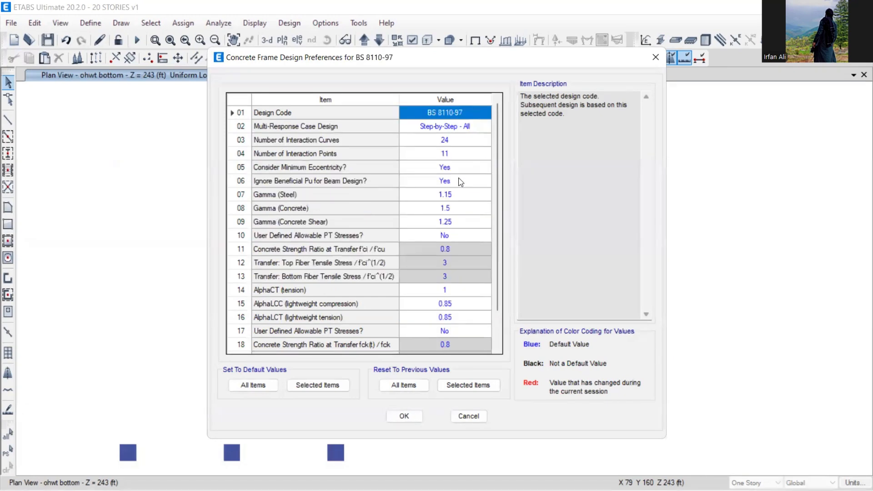
Set the concrete frame design code to ACI 318-19 and accept the preferences.
click(473, 114)
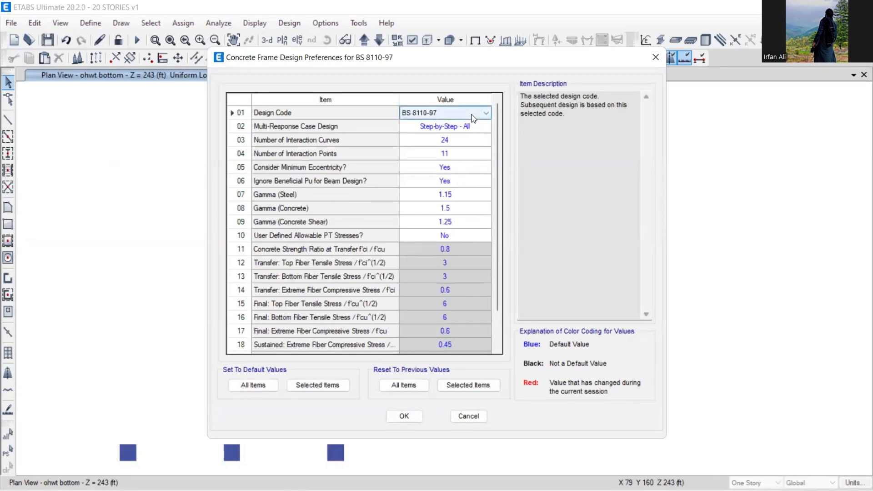
click(483, 114)
click(443, 124)
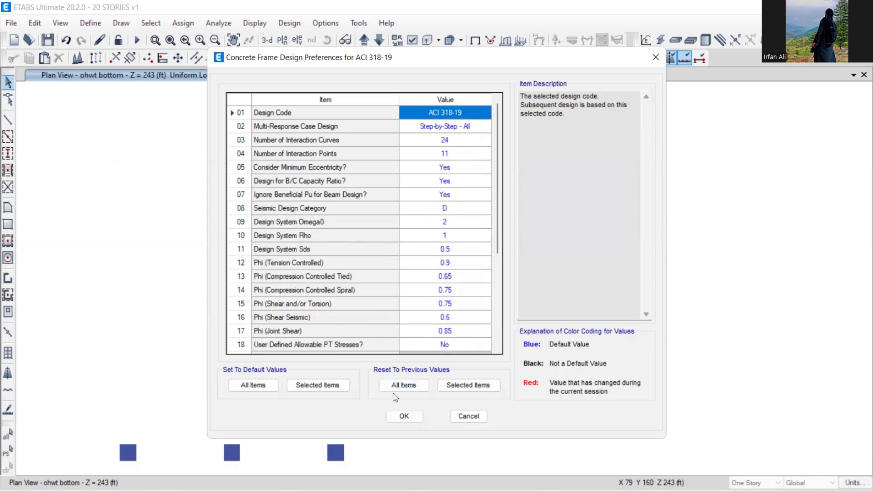
click(404, 416)
Switch to PowerPoint and advance from the code selection slide to the slide on section cuts.
mouse_move(464, 477)
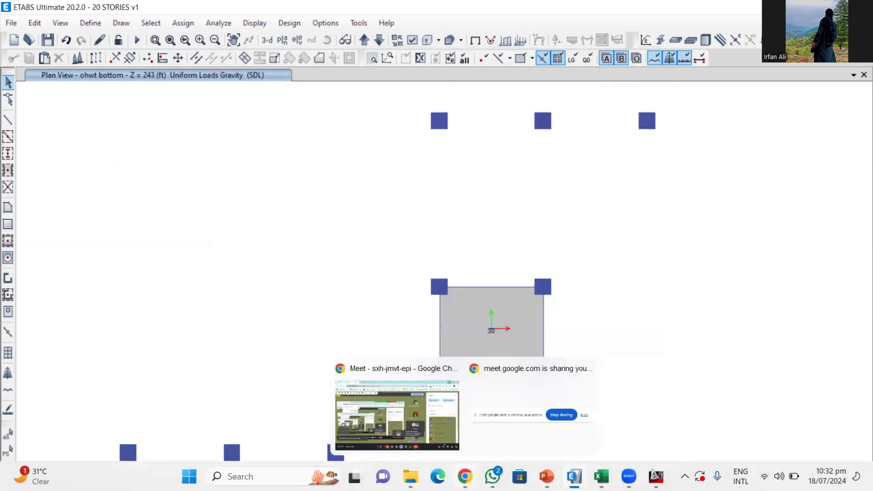
click(547, 476)
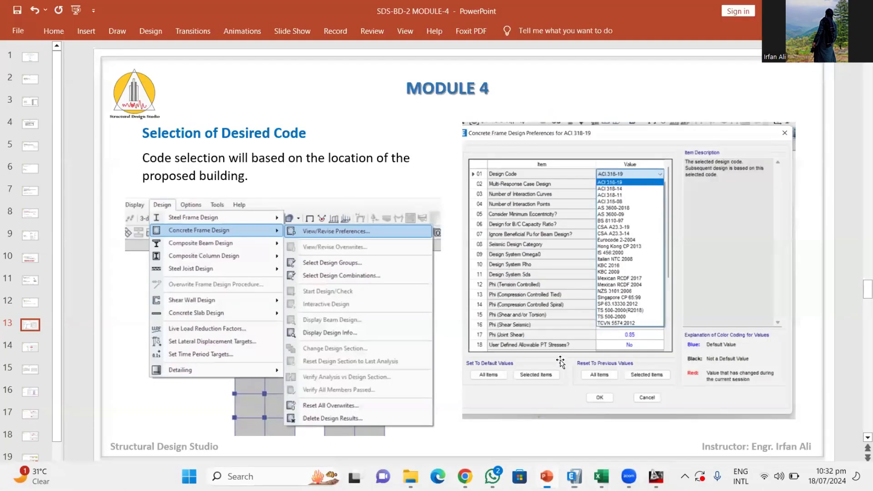
scroll(560, 362, down, 1)
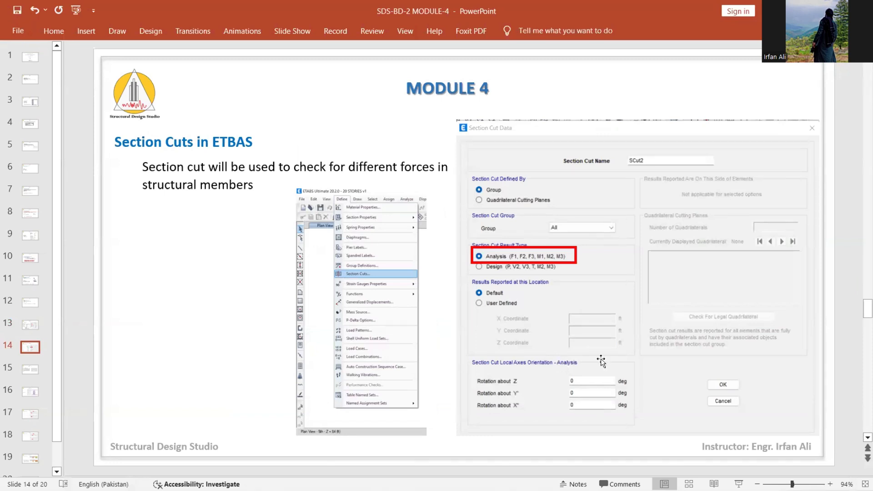
Switch to the ETABS model with drift not controlled and replace the shear force diagram with the undeformed shape.
mouse_move(529, 490)
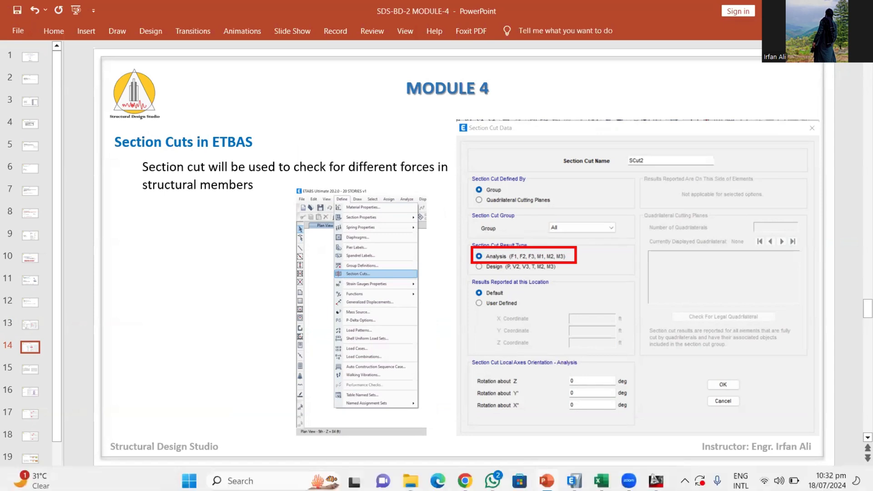
click(545, 414)
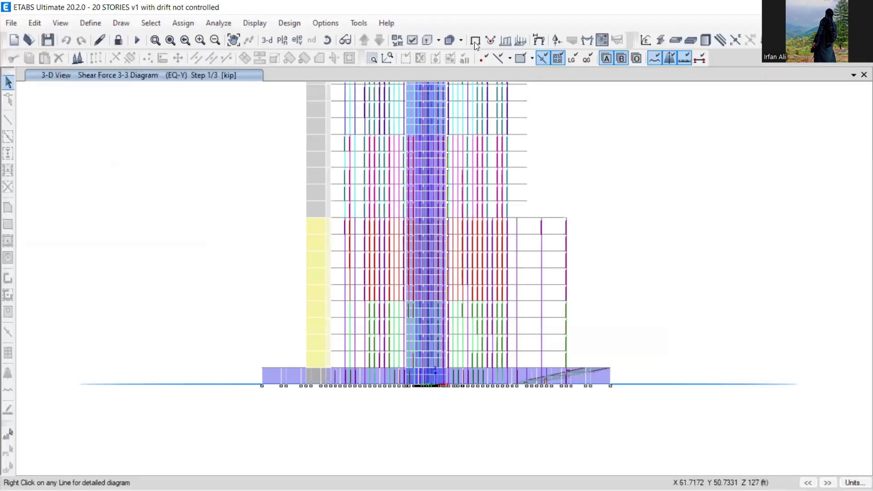
click(475, 41)
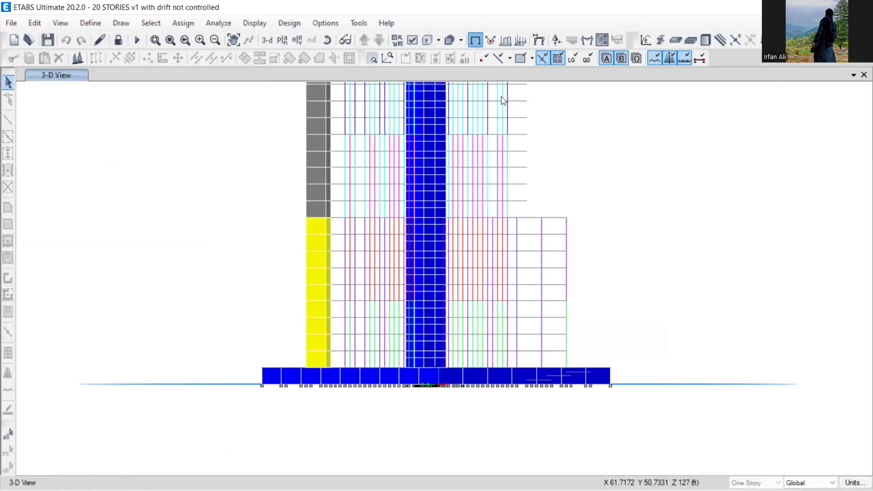
middle_drag(479, 133, 452, 173)
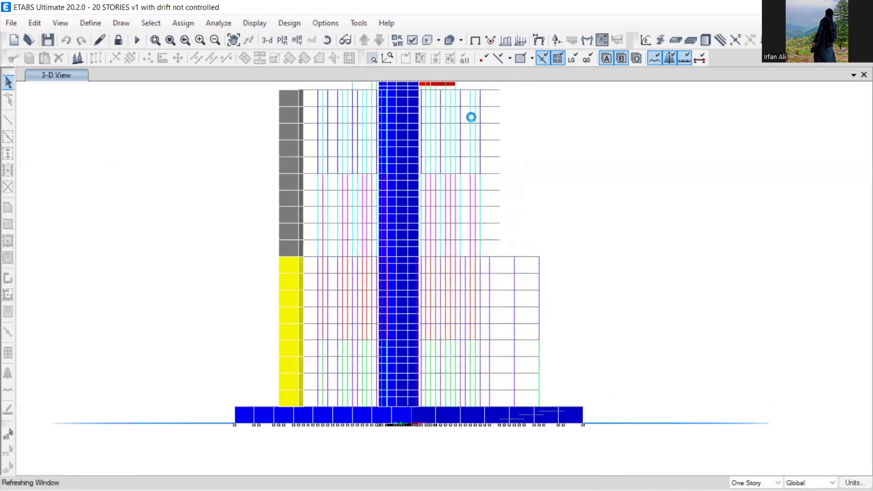
Display the building's deformed shape for load case EQ-X, step number 1, with automatic scaling.
click(557, 41)
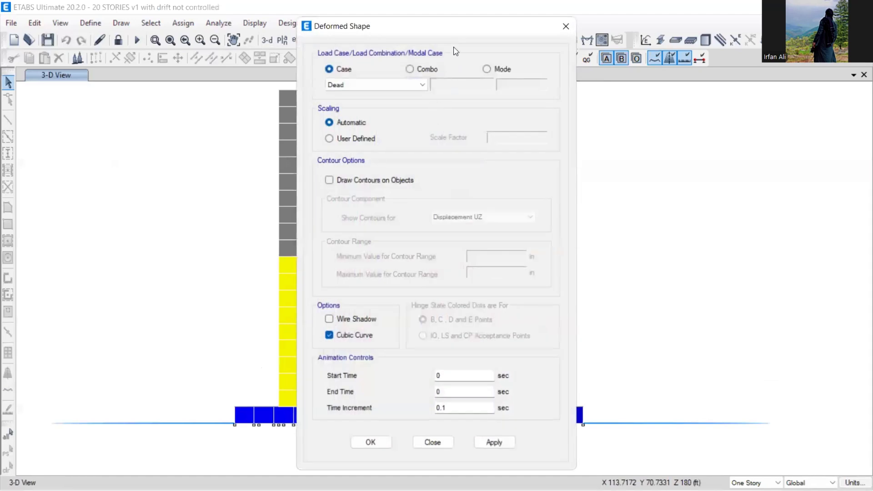
drag(451, 31, 195, 15)
click(153, 53)
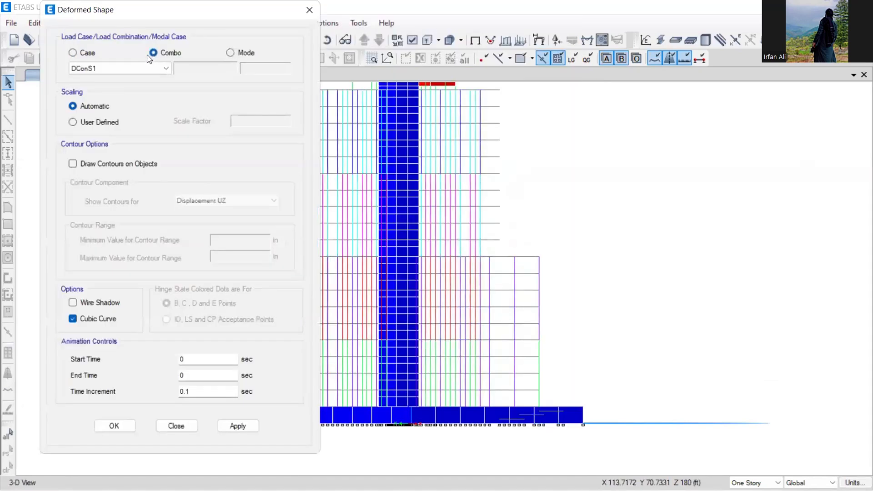
click(97, 55)
click(101, 69)
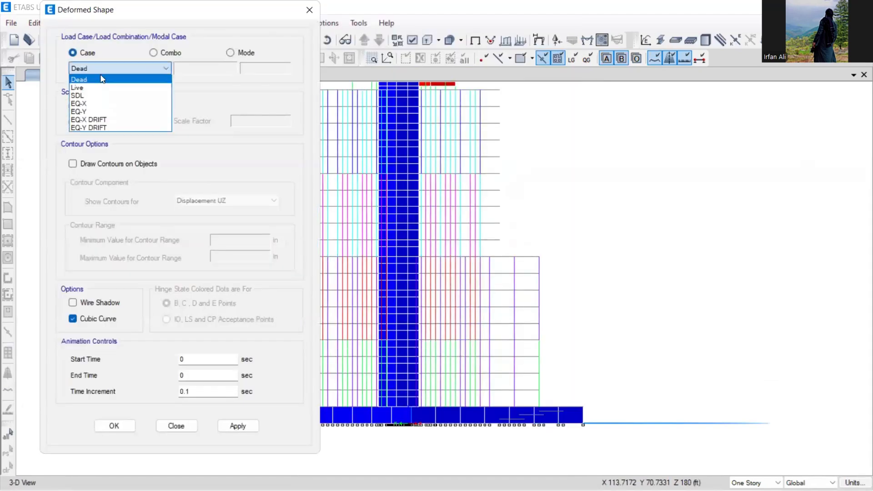
click(98, 101)
click(237, 426)
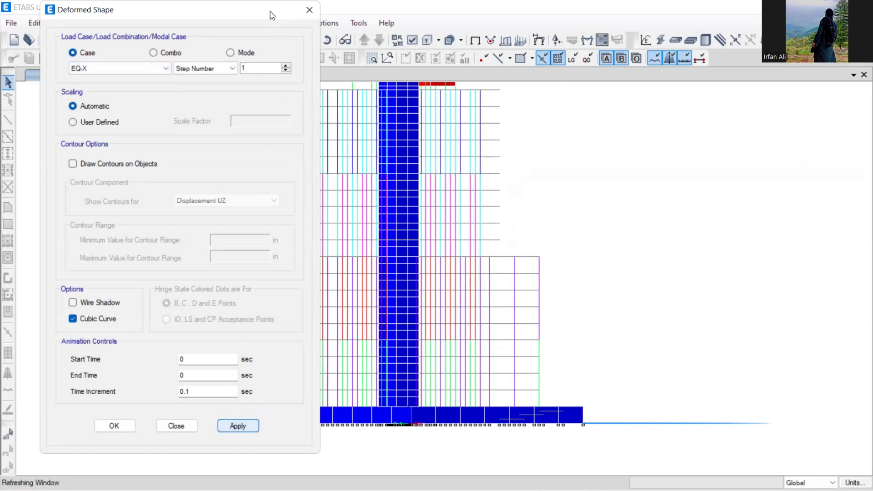
drag(237, 21, 69, 52)
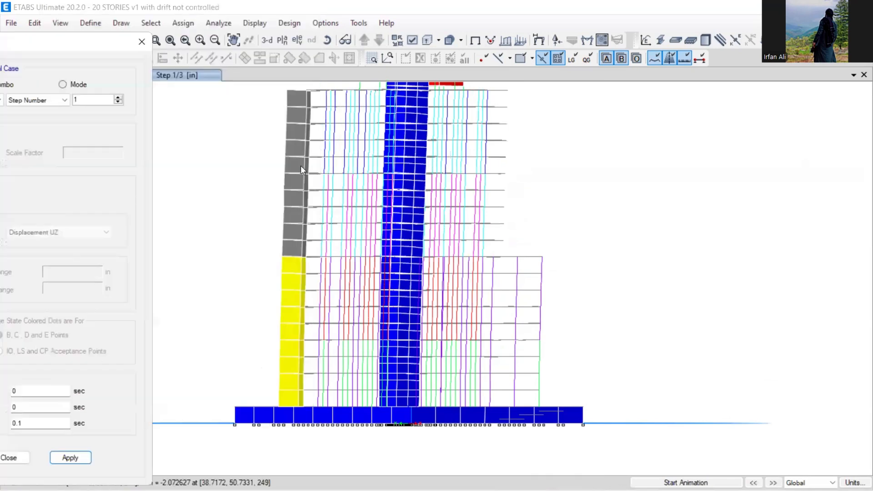
mouse_move(258, 139)
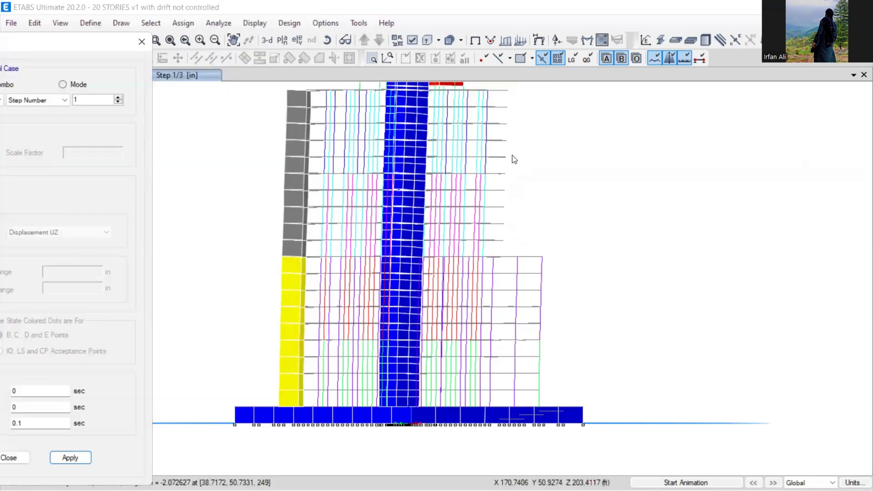
Display the building's deformed shape for the Dead load case and close the deformed shape settings.
drag(131, 41, 209, 31)
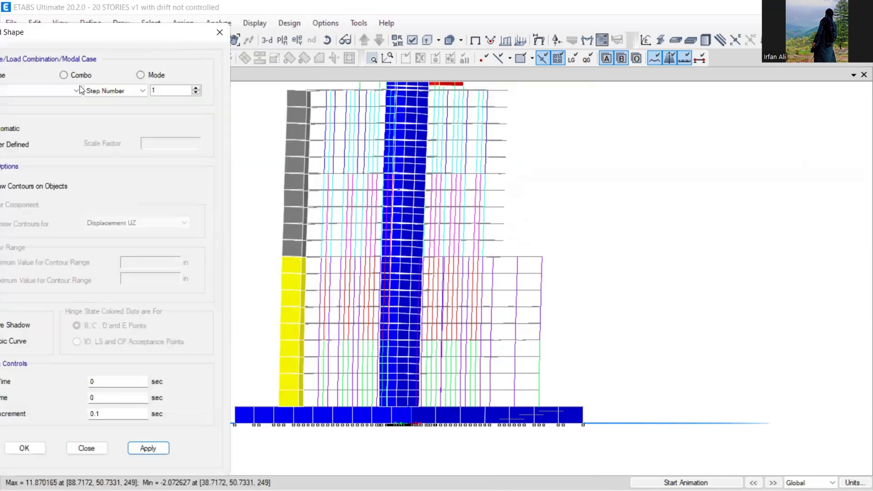
drag(77, 33, 147, 24)
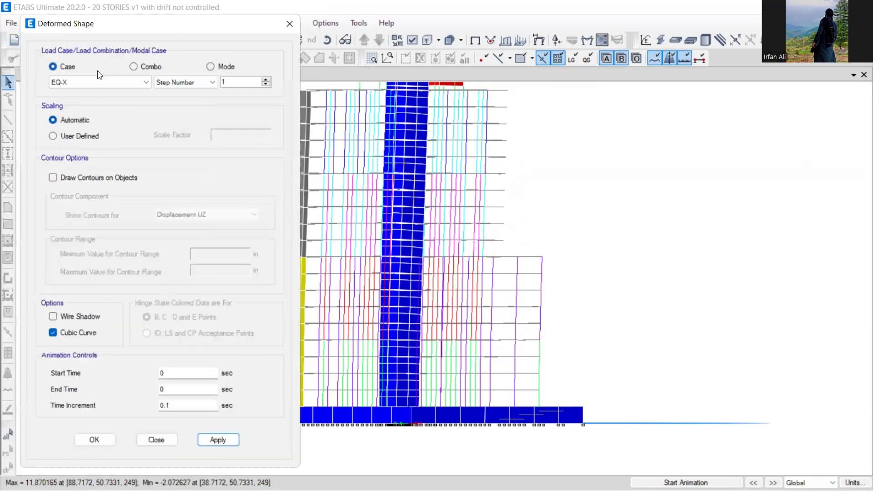
click(75, 81)
click(63, 94)
click(217, 440)
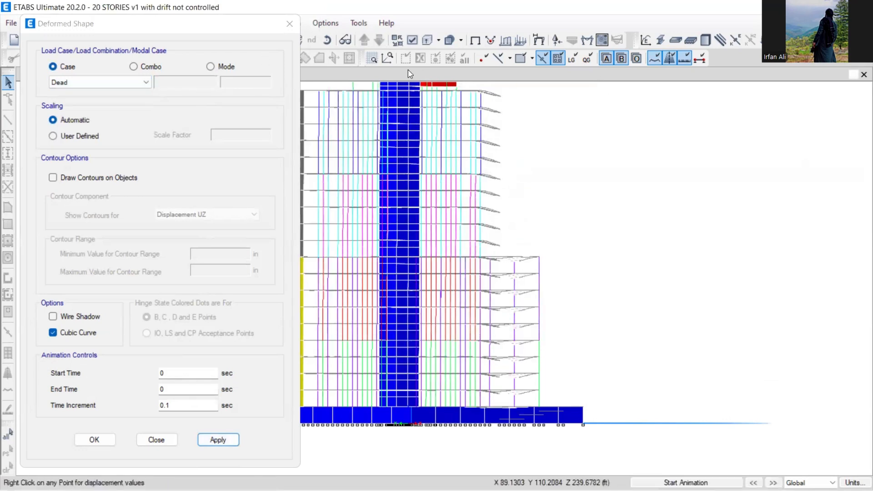
click(289, 24)
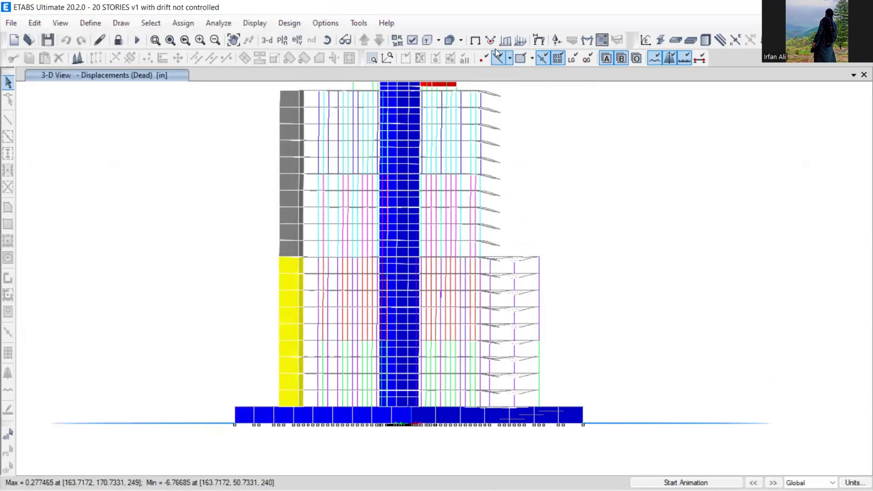
Revisit the section cuts slide in PowerPoint, and switch to the 20 STORIES v1 model in ETABS.
mouse_move(546, 477)
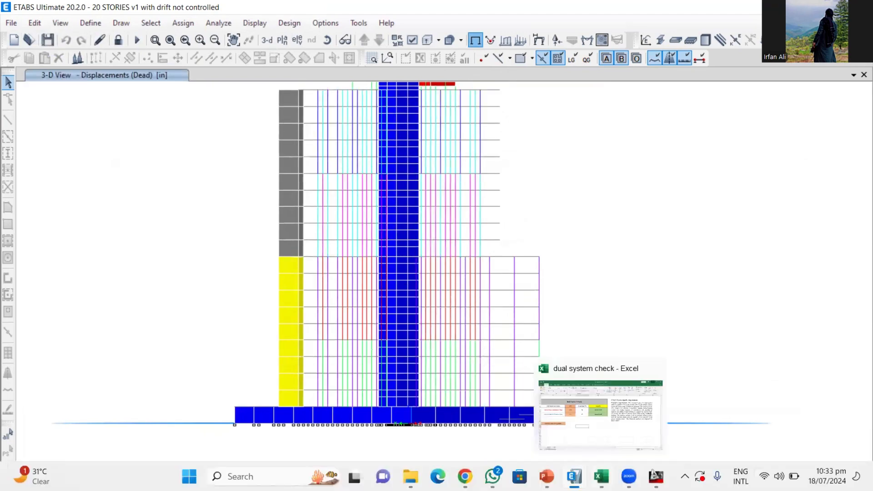
click(546, 477)
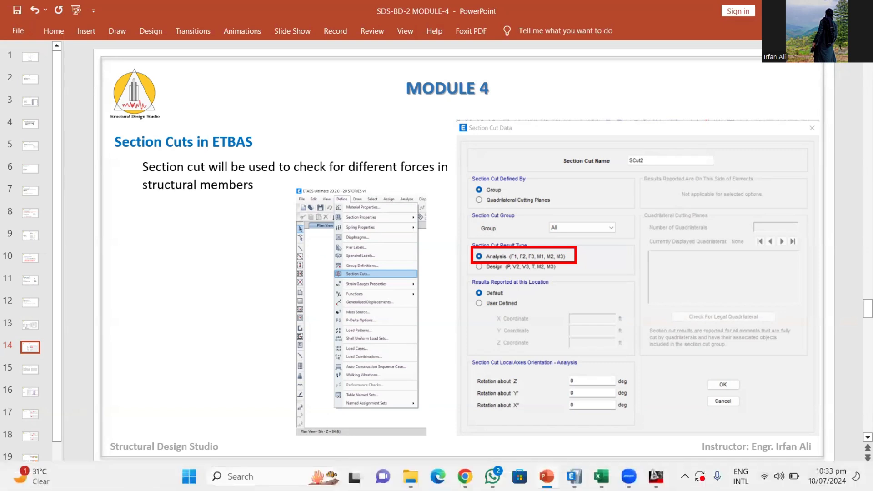
click(575, 477)
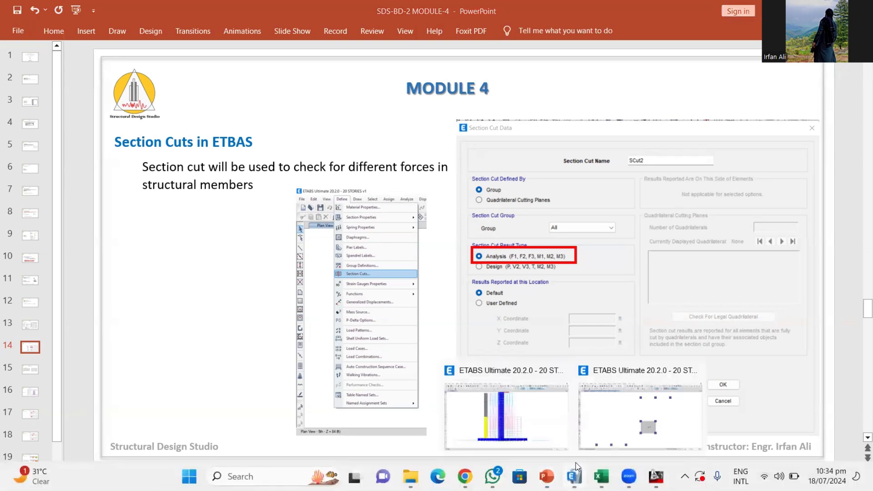
click(571, 391)
Add a section cut defined by the group All, with the Analysis result type (F1, F2, F3, M1, M2, M3) and the default results location.
click(90, 23)
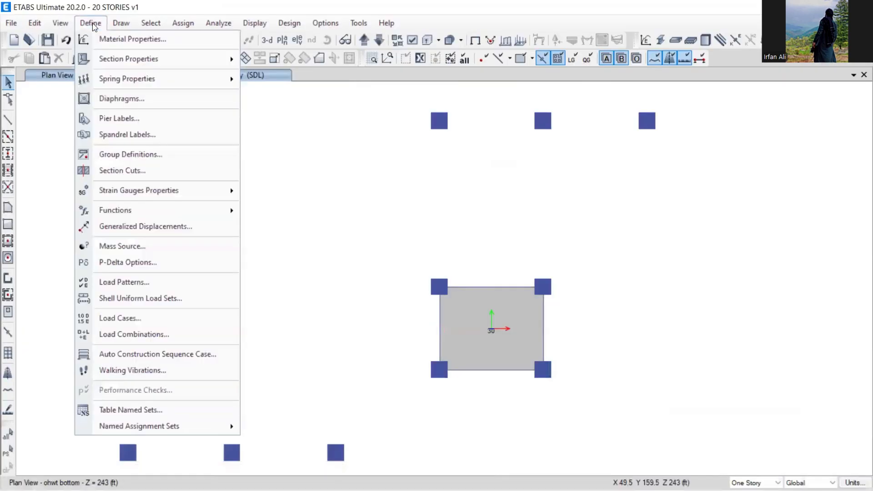
click(130, 174)
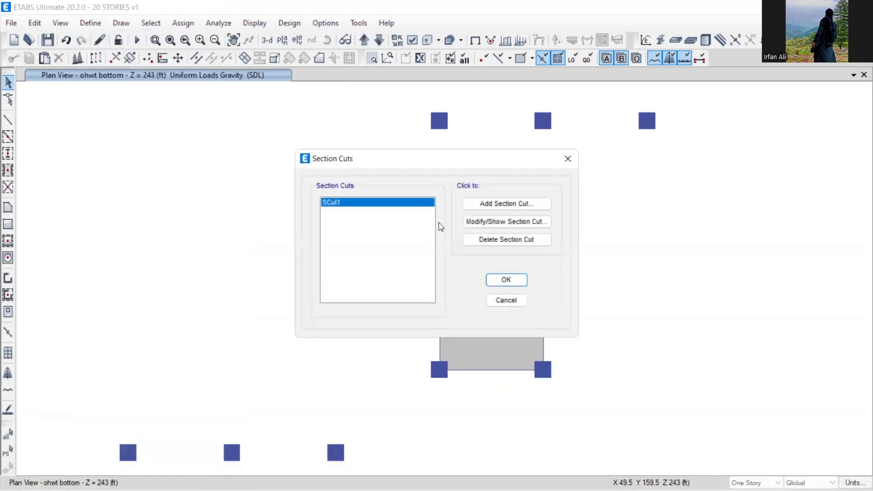
click(488, 204)
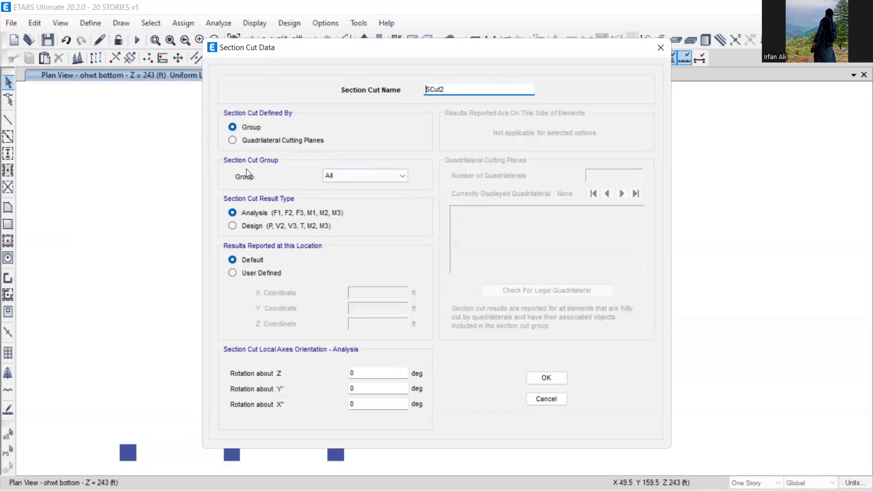
click(375, 177)
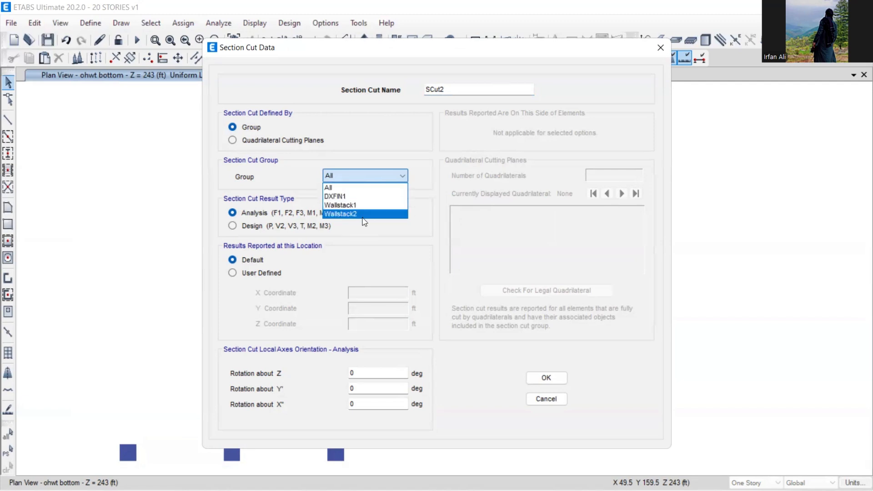
click(435, 230)
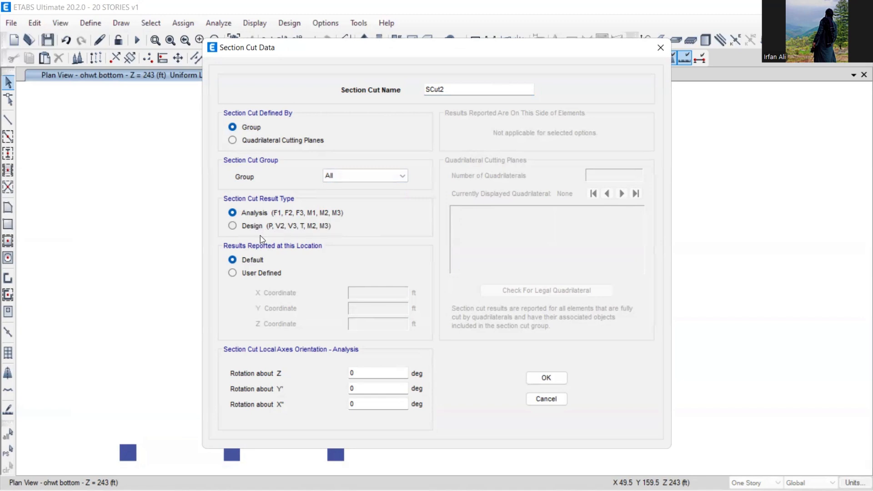
click(249, 227)
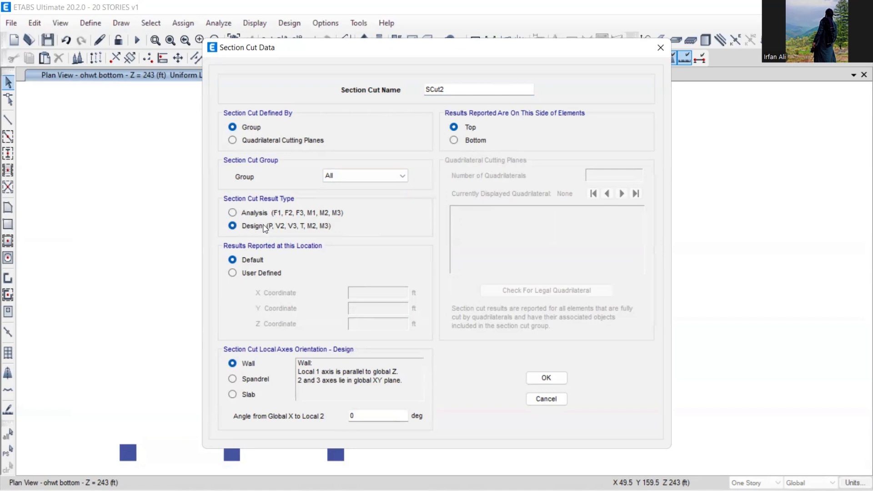
click(258, 214)
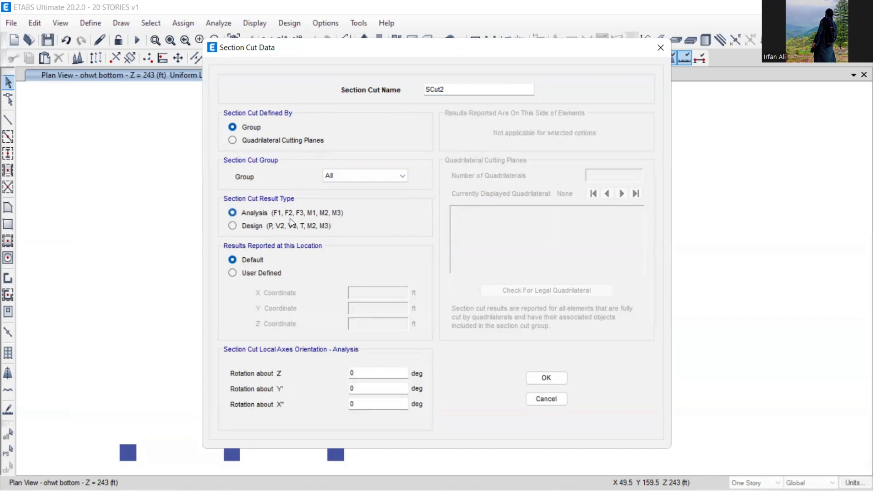
click(553, 379)
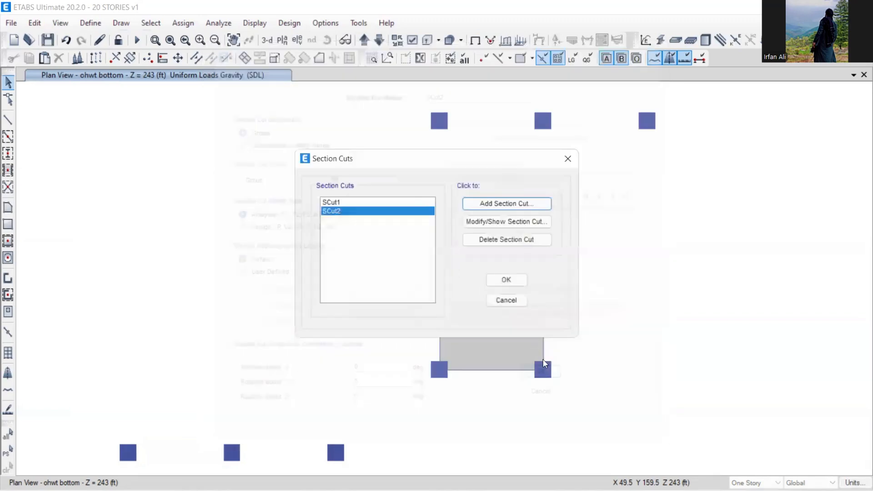
click(502, 280)
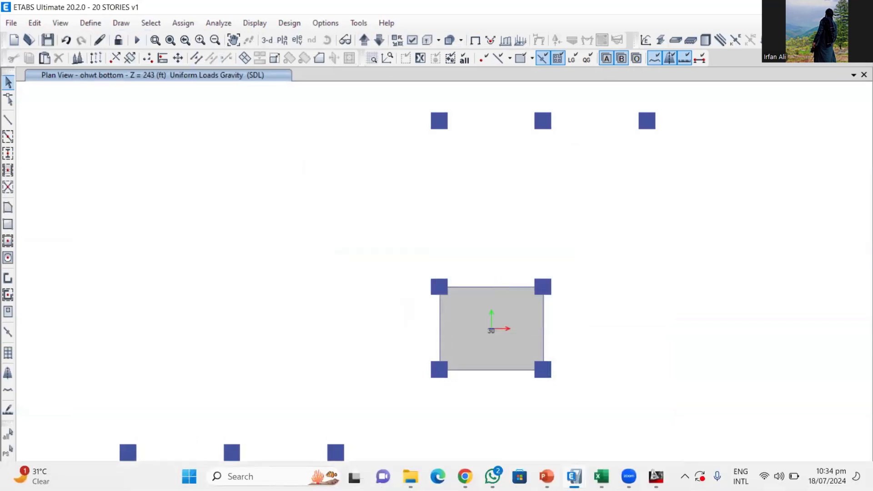
Switch to the ETABS model with drift not controlled and set the default 3-D view.
mouse_move(575, 476)
click(547, 432)
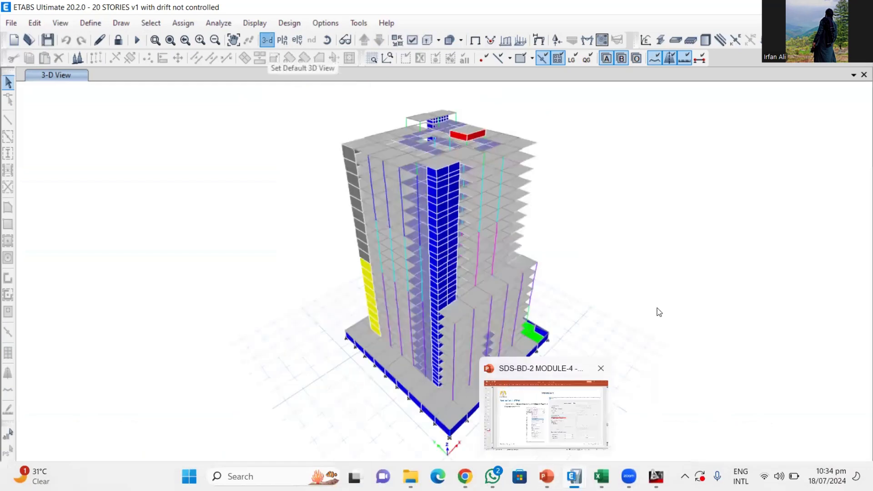
Switch to PowerPoint and review the ASCE-7 dual system check slides up to the one on shear forces and the section cut above basement slab level.
click(547, 476)
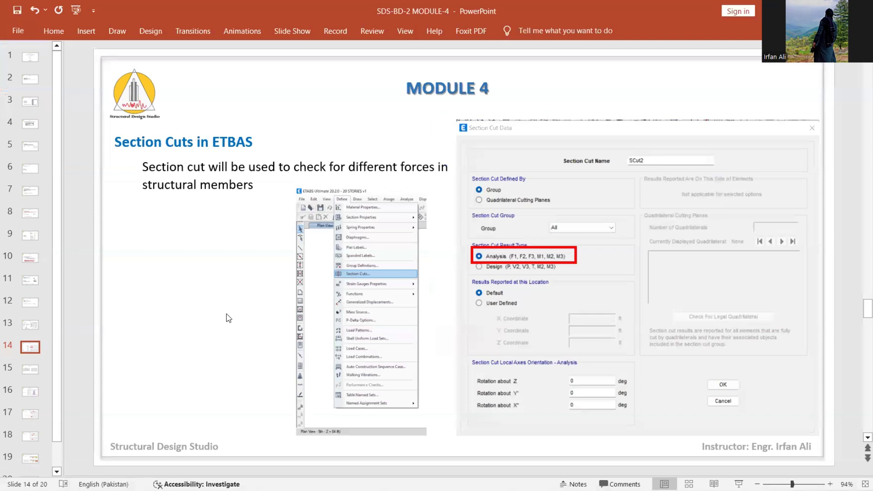
scroll(227, 314, down, 1)
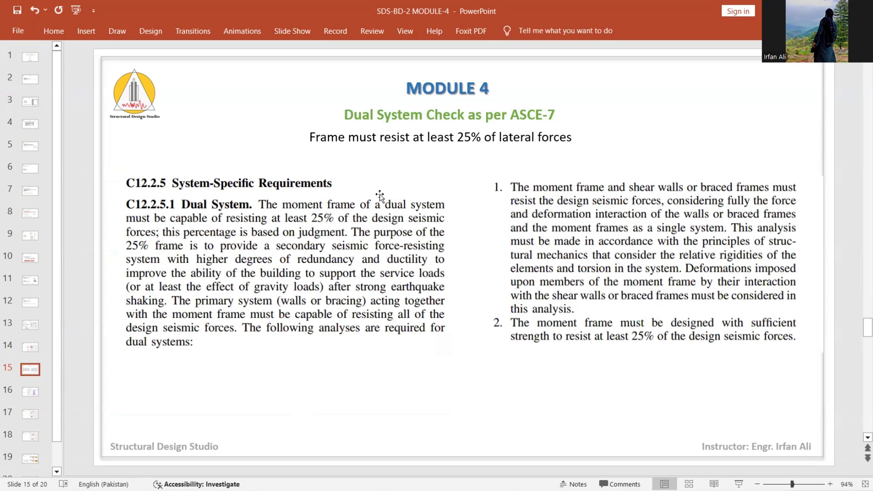
key(Page_Up)
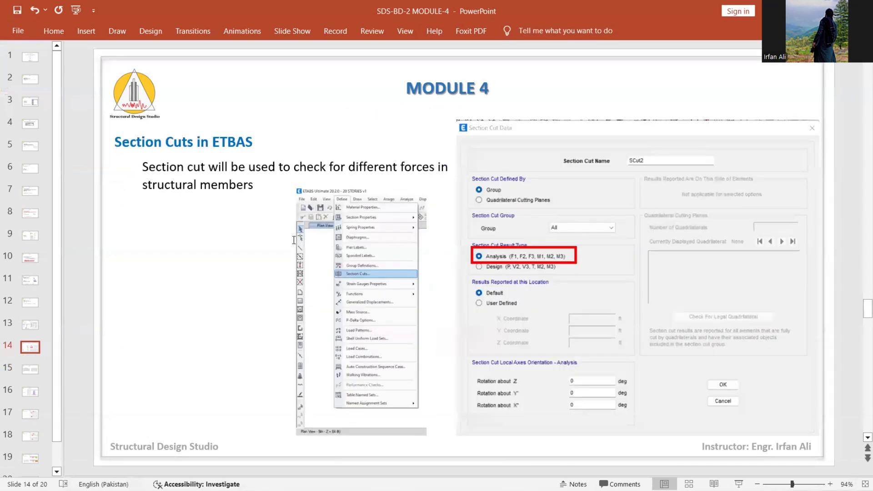
key(Page_Down)
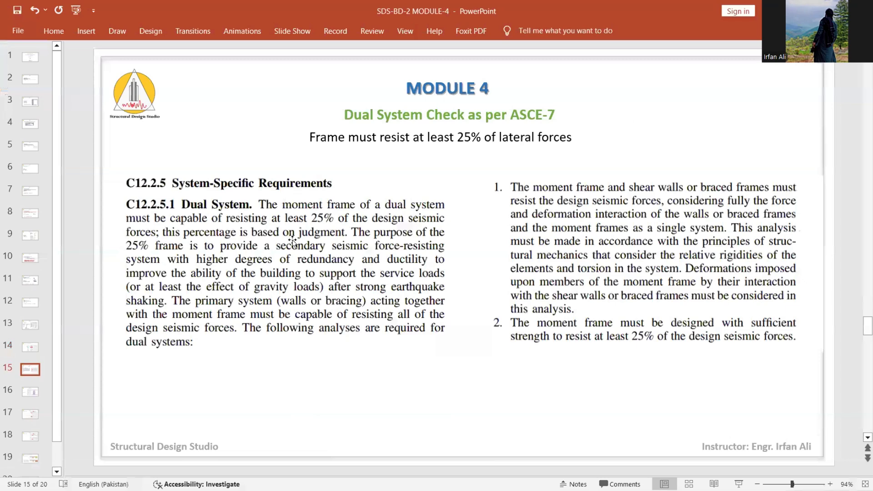
key(Page_Down)
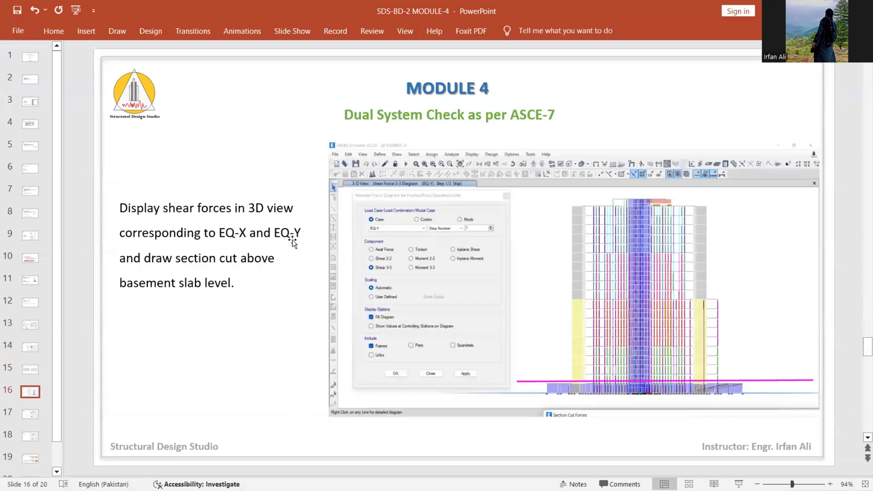
key(Page_Up)
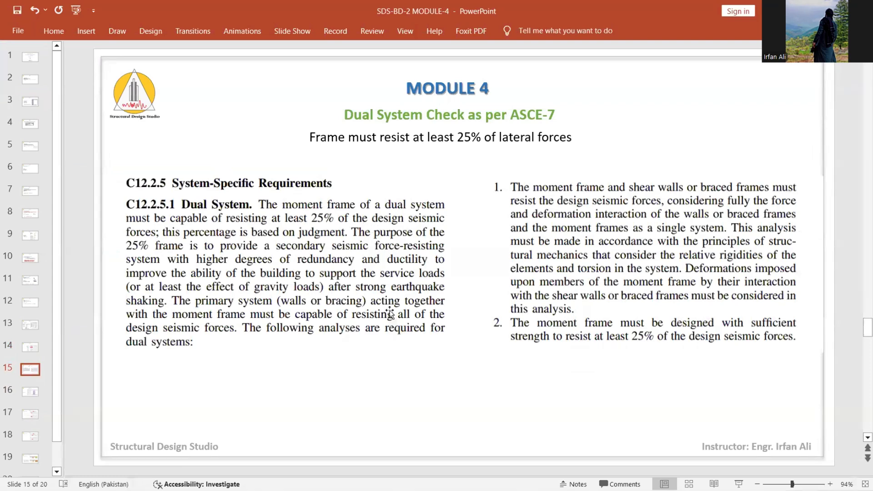
key(Page_Down)
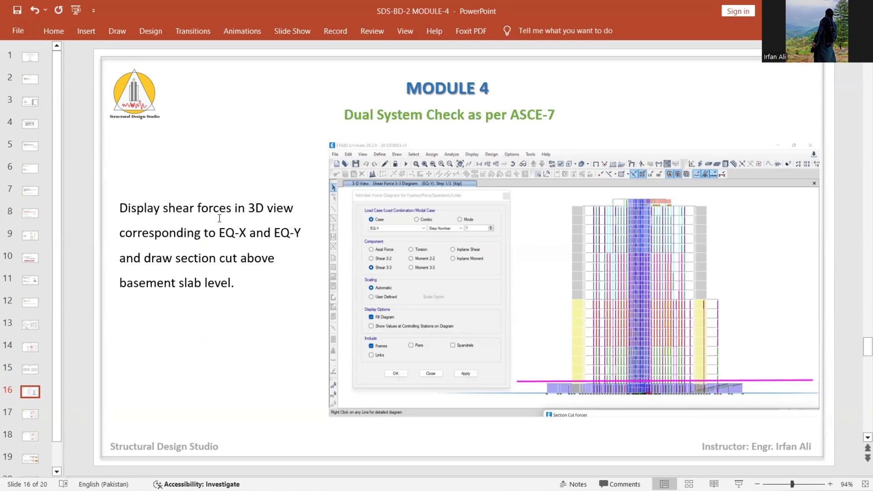
mouse_move(574, 476)
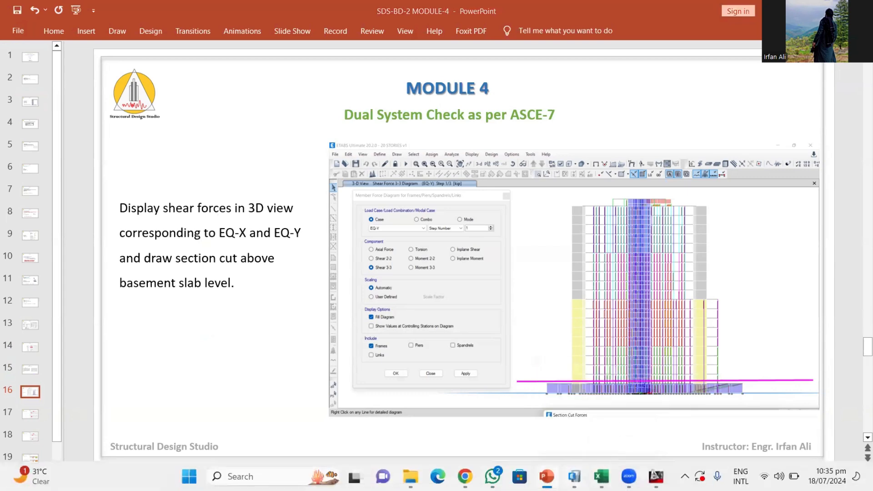
Switch to the ETABS model and set the 3-D view's elevation angle and aperture to 0 for a flat side view.
click(549, 412)
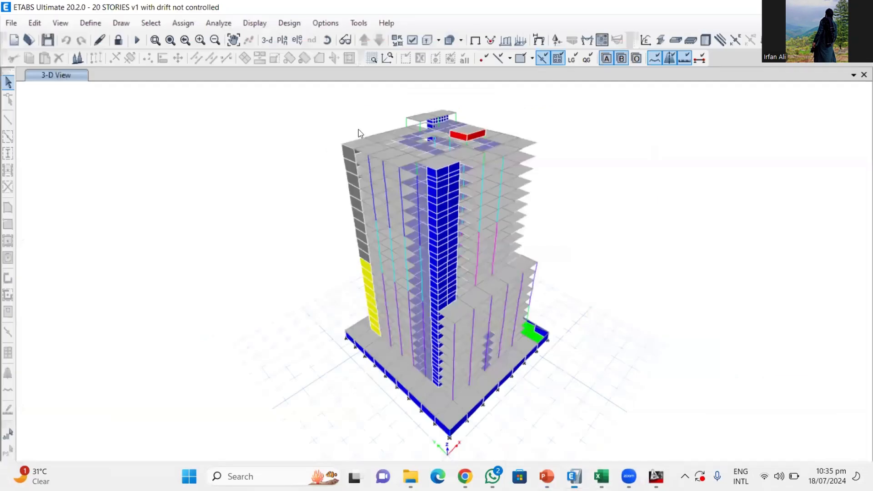
click(51, 25)
click(92, 40)
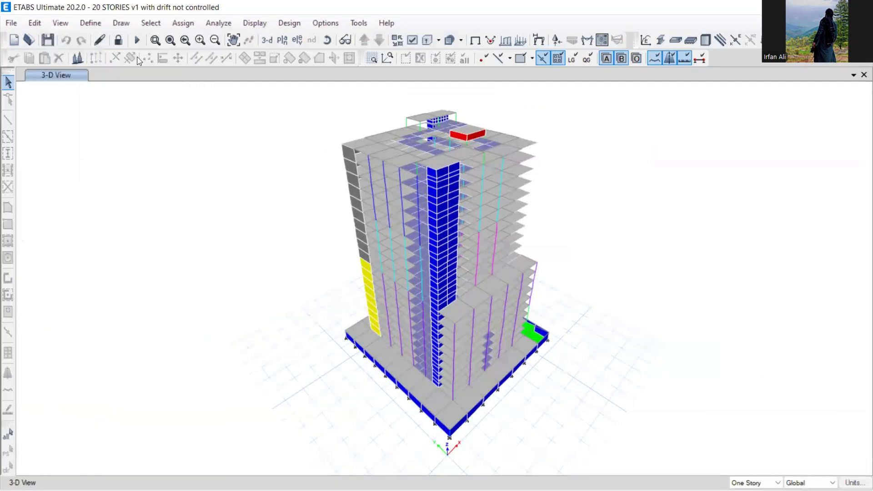
key(Tab)
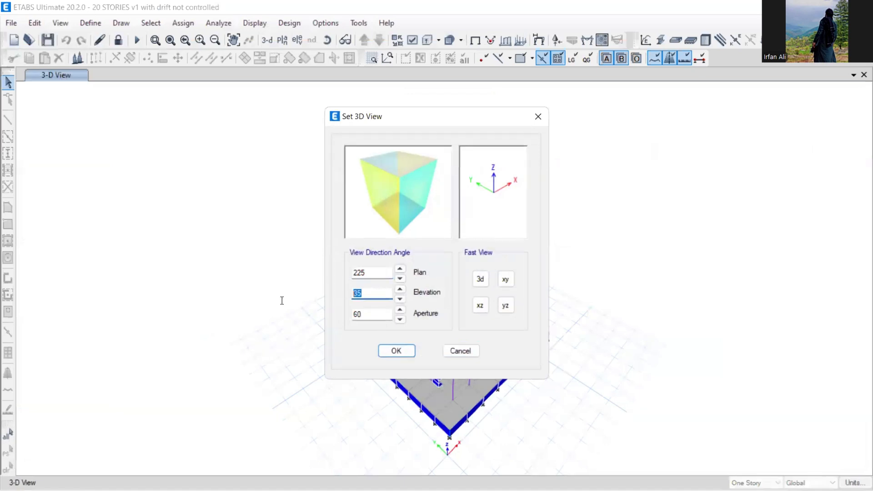
text(0)
key(Tab)
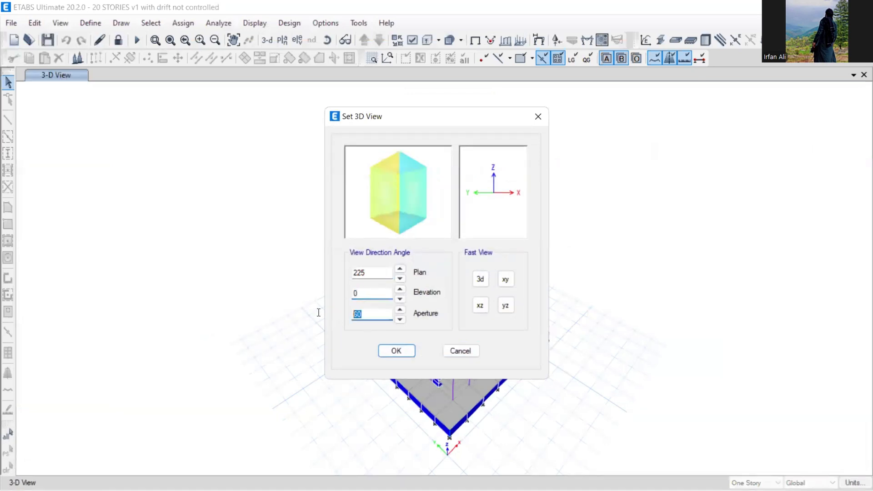
text(0)
click(389, 351)
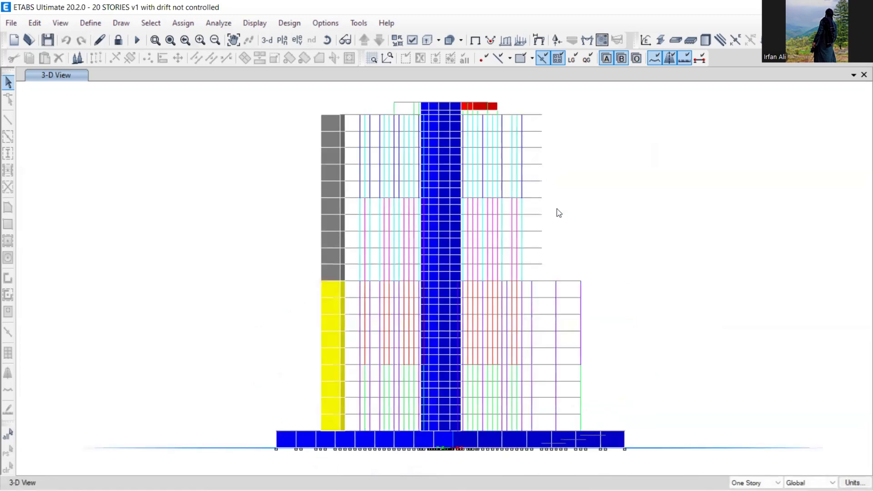
click(114, 30)
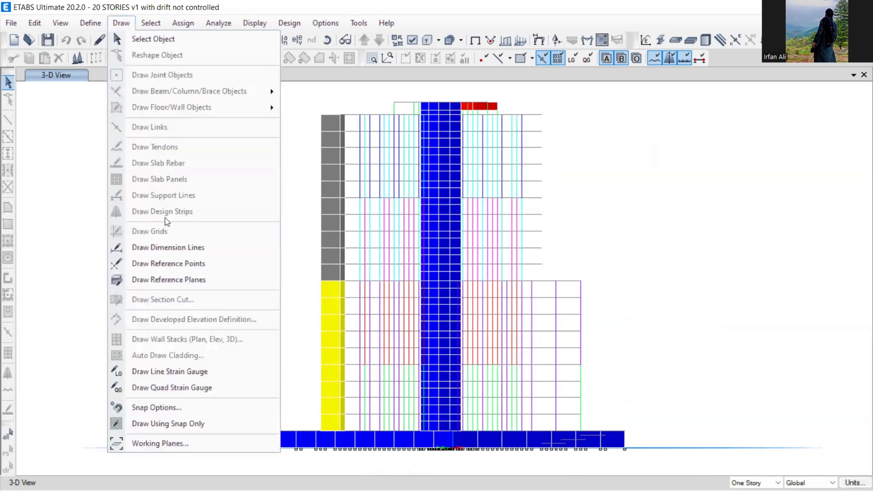
click(208, 7)
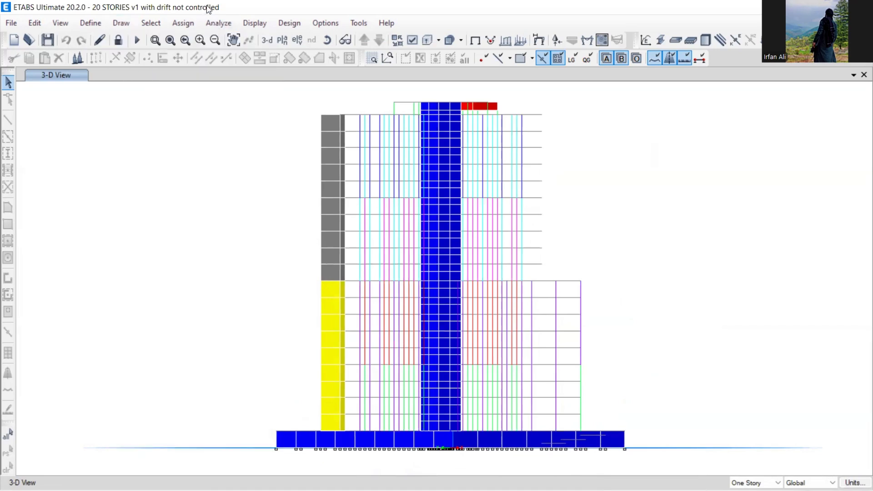
click(117, 23)
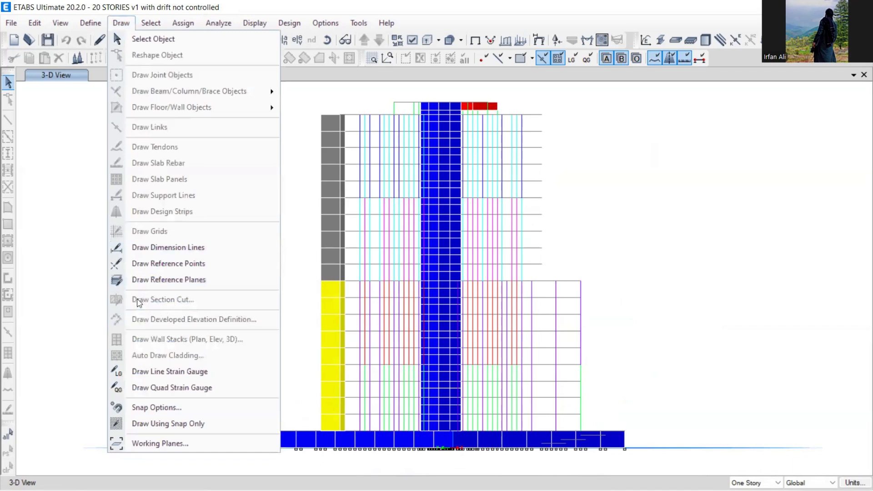
mouse_move(337, 3)
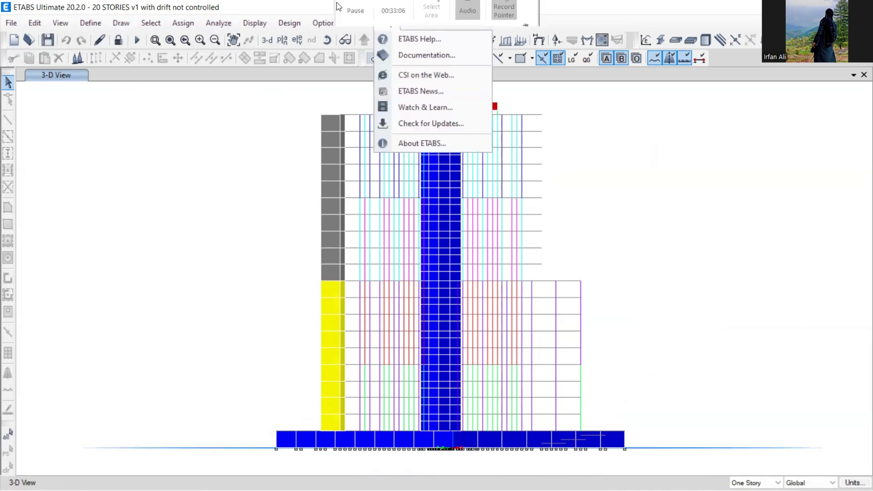
click(311, 6)
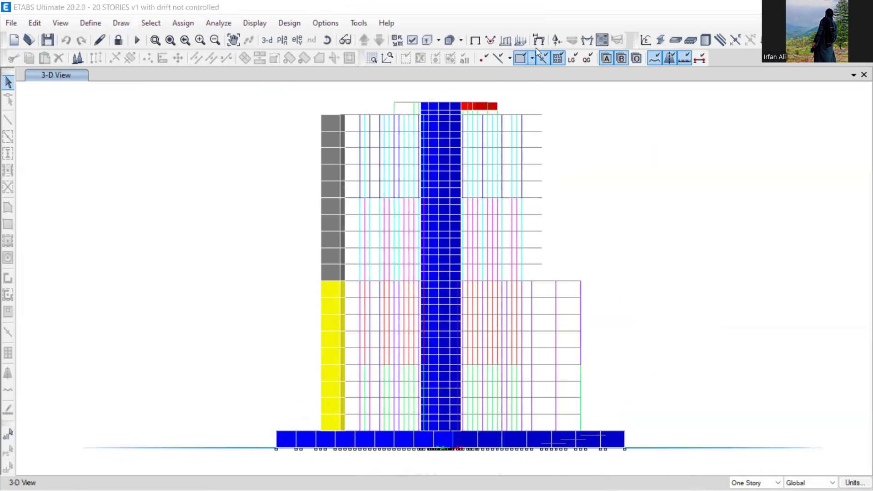
Display the filled Shear 3-3 force diagram on the frames for load case EQ-X, and move the settings dialog off the building.
click(587, 41)
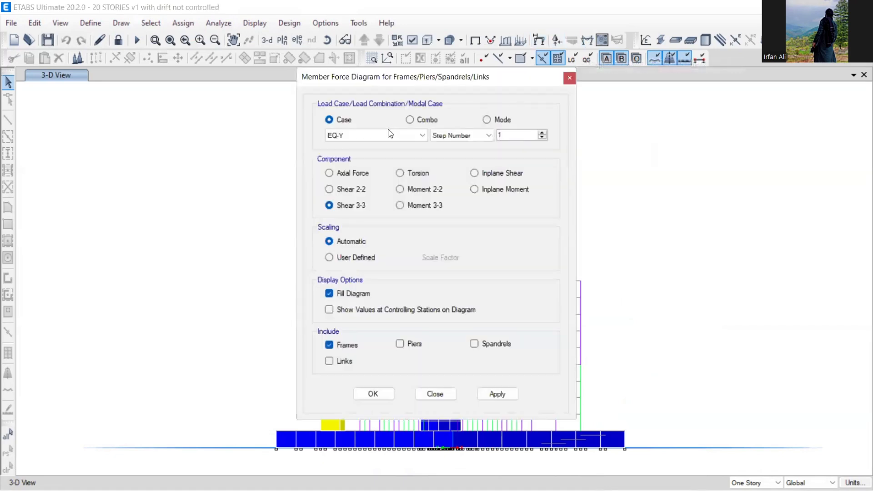
drag(403, 78, 138, 47)
click(136, 104)
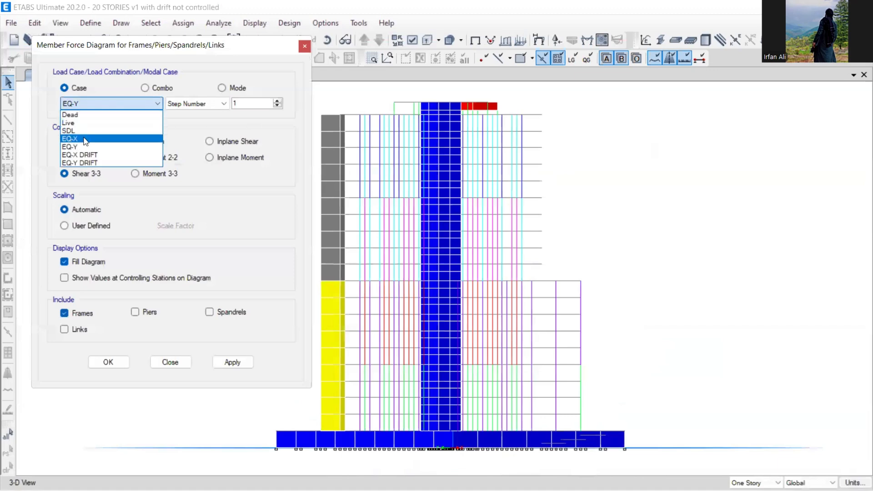
click(77, 132)
click(231, 363)
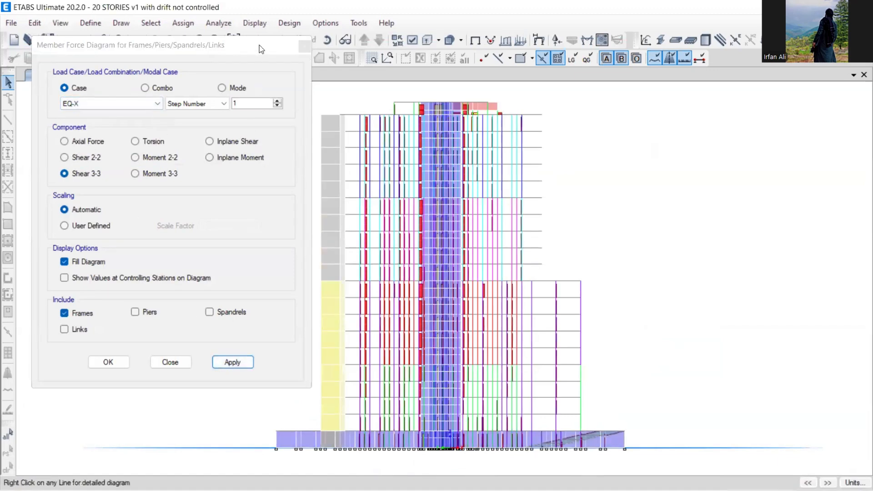
drag(253, 48, 35, 219)
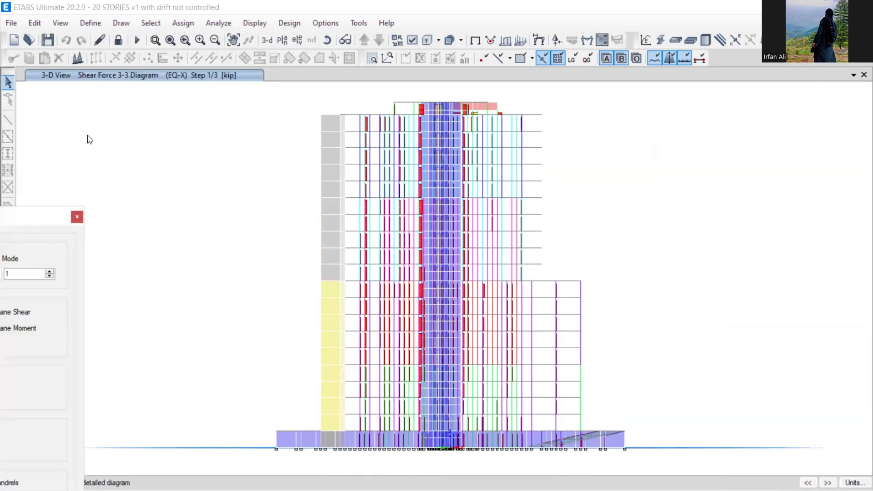
Draw a section cut across the full building just above the basement slab for EQ-X, from about X 250 ft to X -164 ft.
click(122, 24)
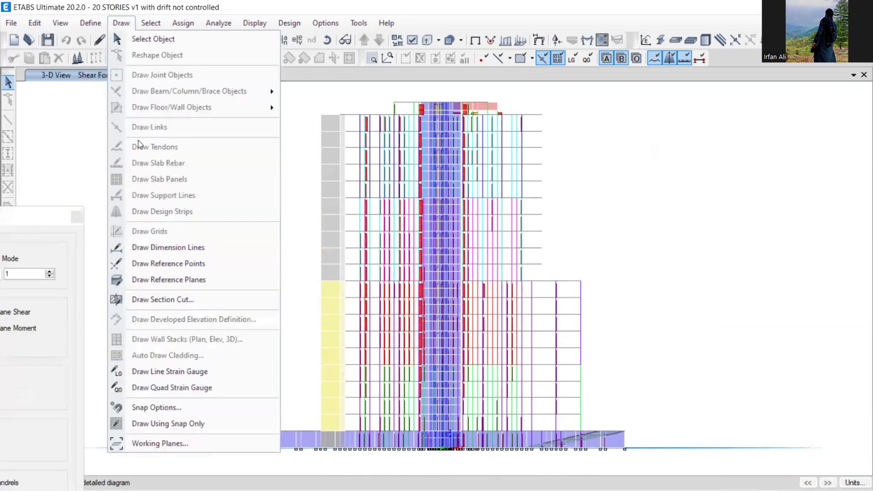
click(150, 299)
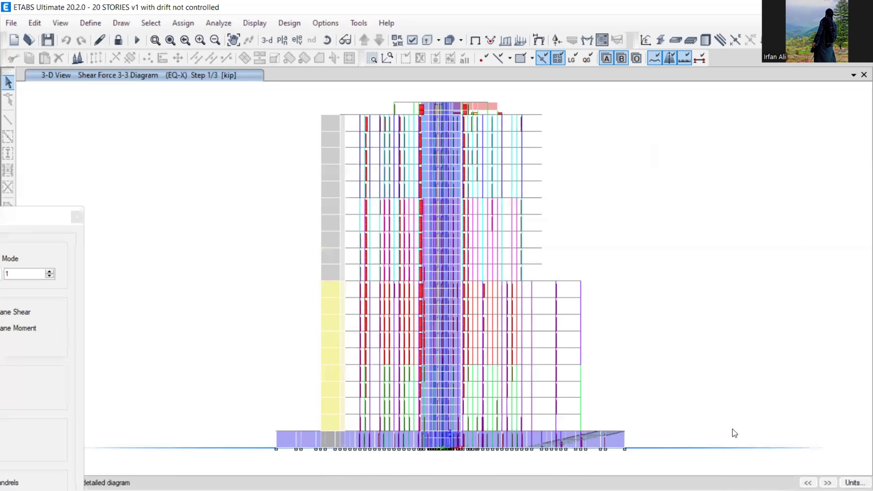
mouse_move(797, 431)
mouse_down()
mouse_move(586, 425)
mouse_move(262, 438)
mouse_move(222, 425)
mouse_up()
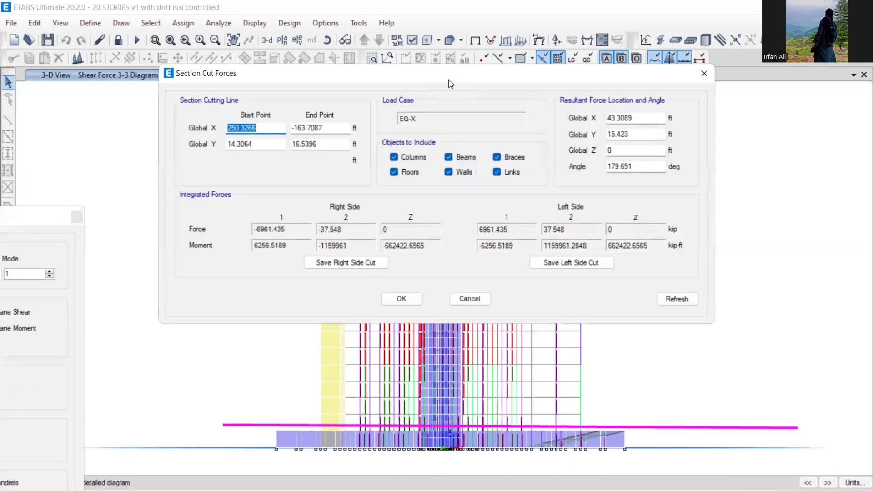
drag(450, 84, 427, 104)
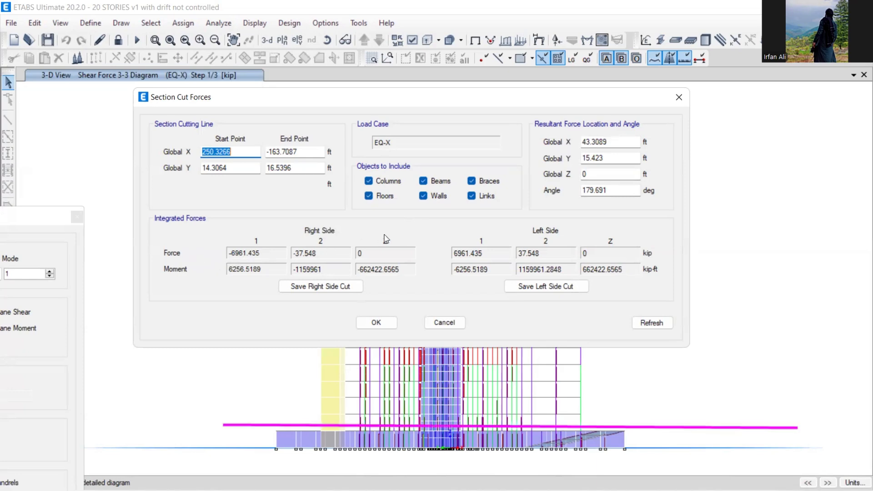
Recalculate the EQ-X section cut forces without walls, then with walls but without columns, and close the results.
click(423, 196)
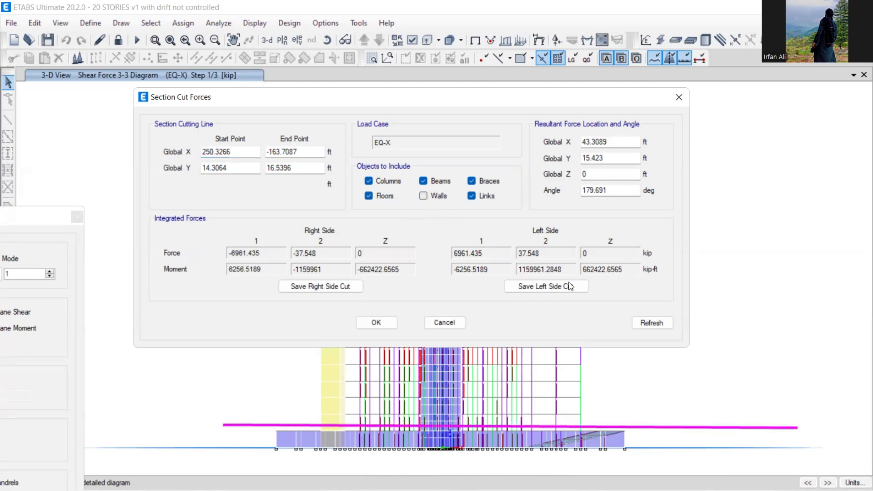
click(645, 324)
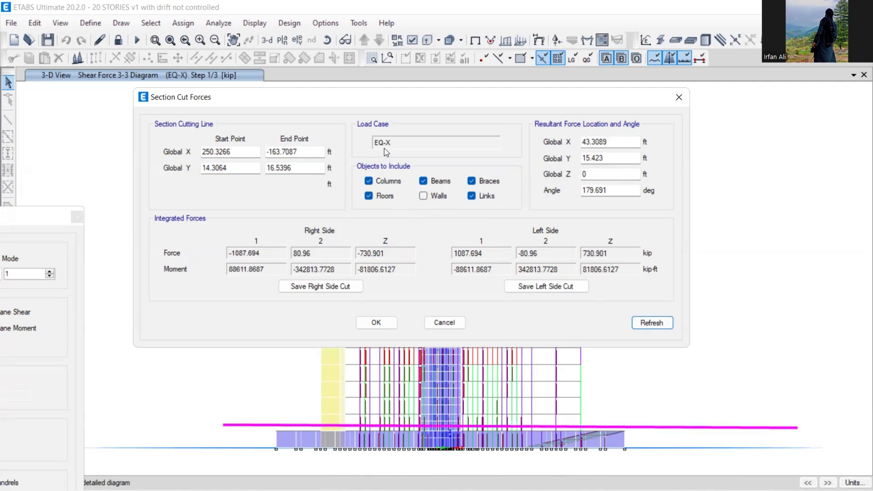
click(423, 196)
click(385, 182)
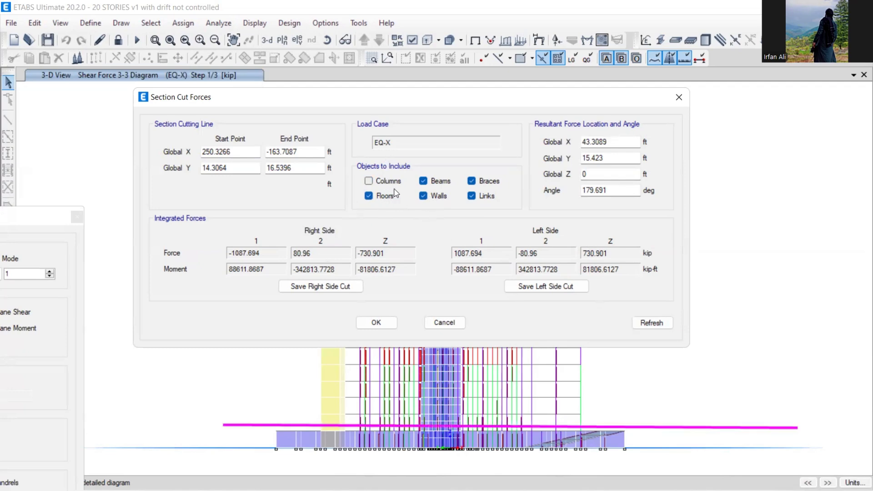
click(644, 323)
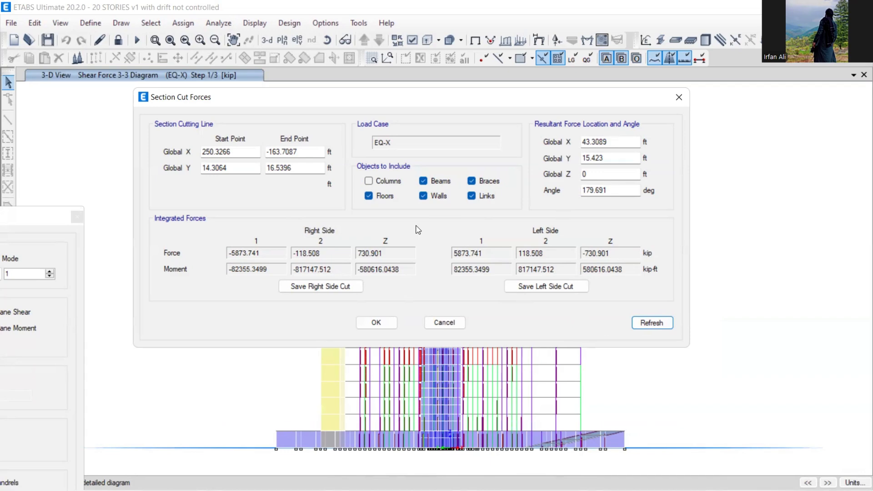
click(679, 97)
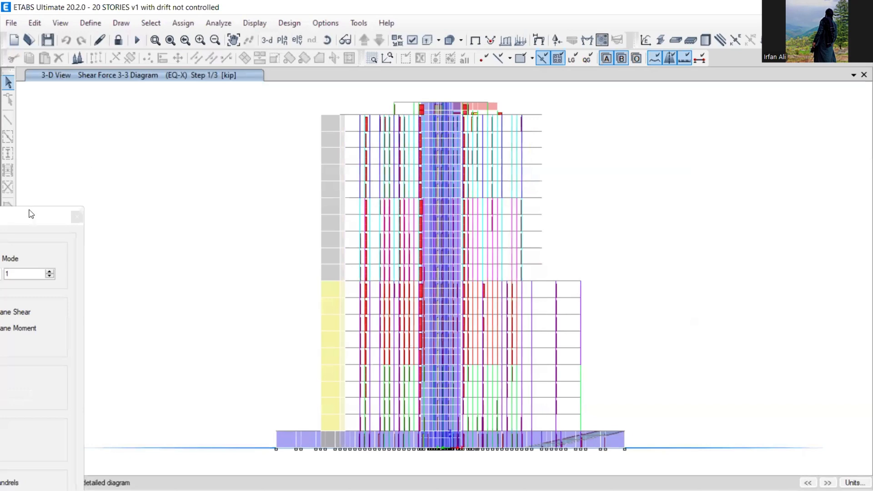
Display the Shear 3-3 force diagram on the frames for load case EQ-Y.
drag(29, 211, 264, 79)
click(182, 135)
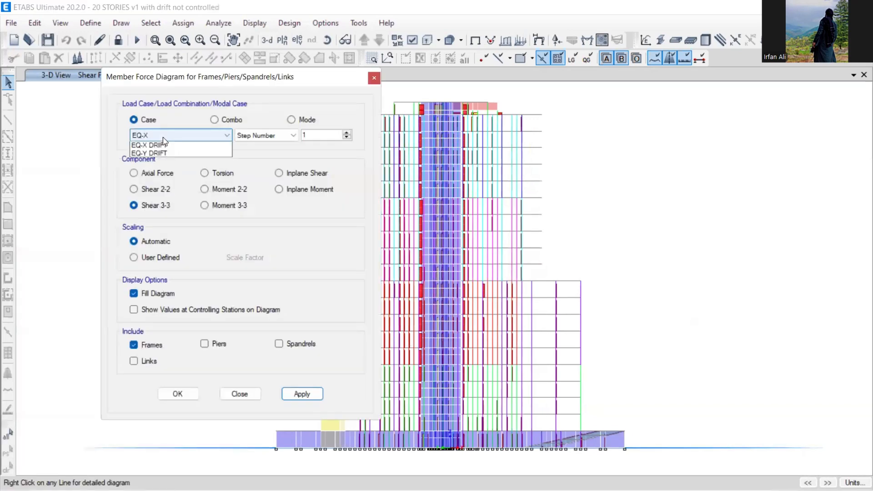
click(150, 179)
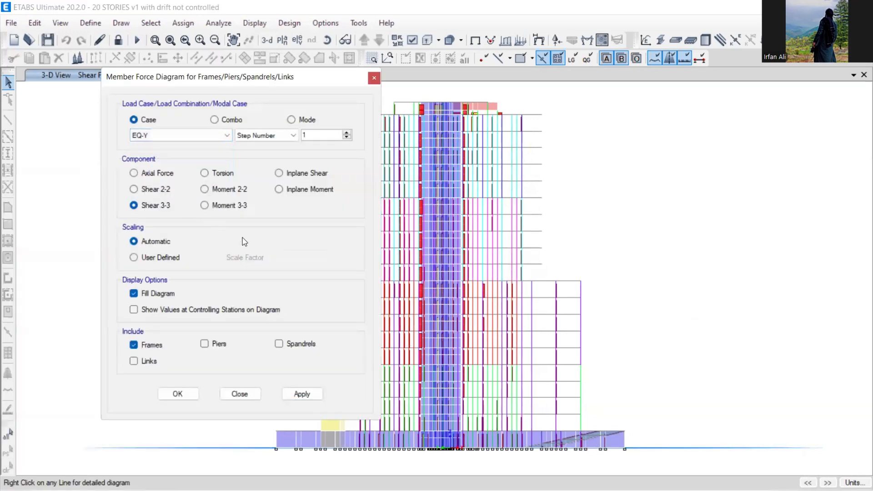
drag(269, 74, 180, 34)
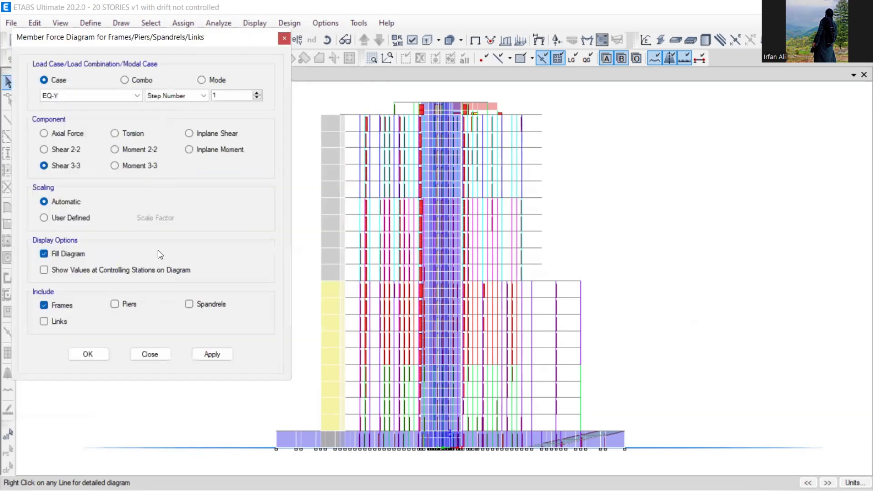
click(60, 150)
click(210, 355)
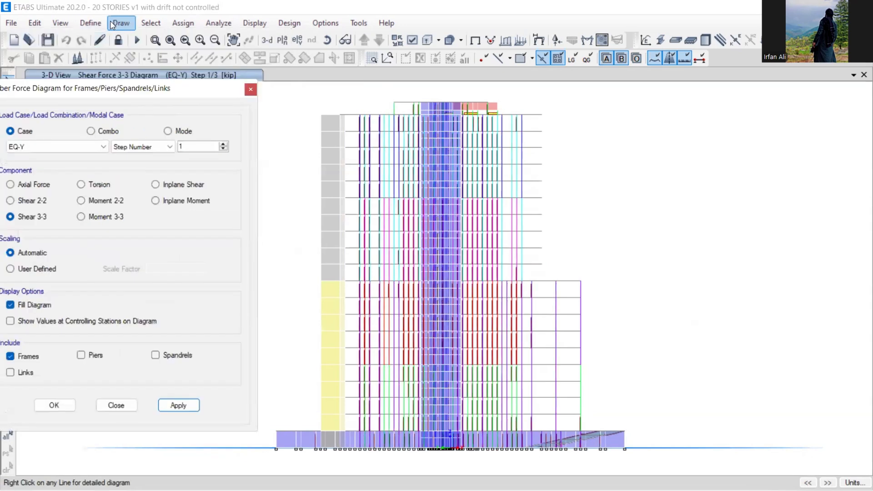
Draw a section cut across the full building just above the basement slab for EQ-Y, from about X 262 ft to X -133 ft.
click(118, 26)
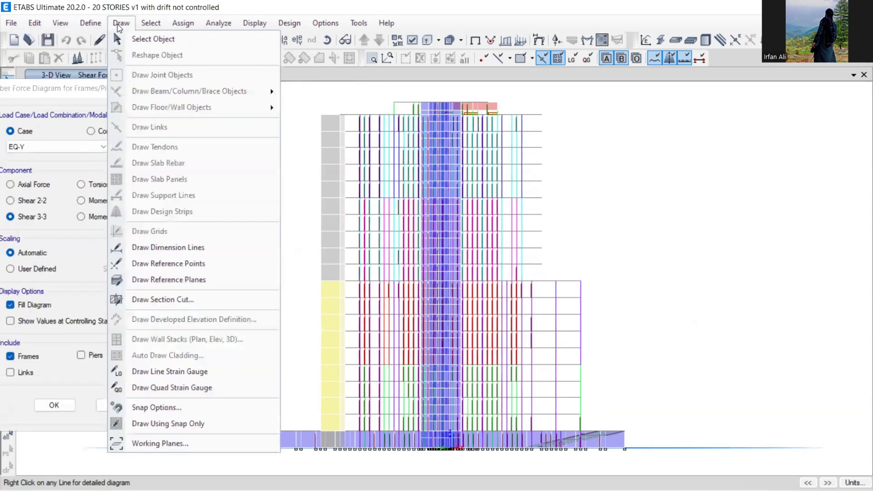
click(164, 299)
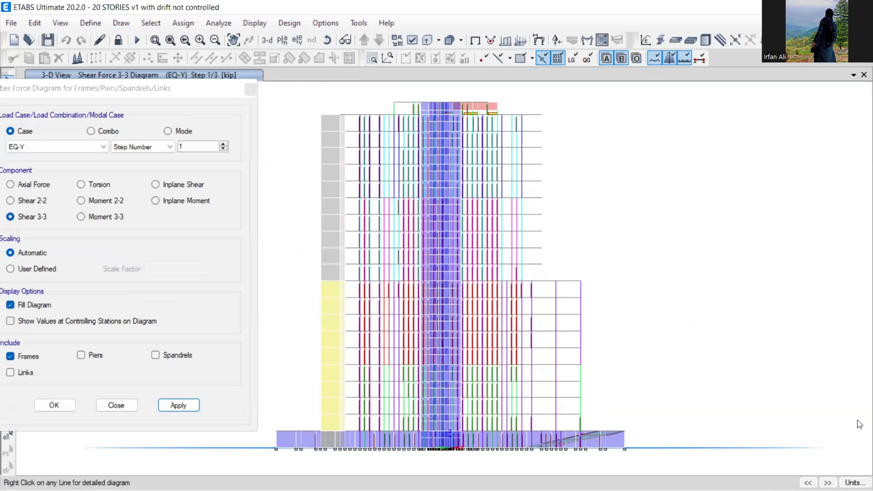
drag(814, 428, 266, 427)
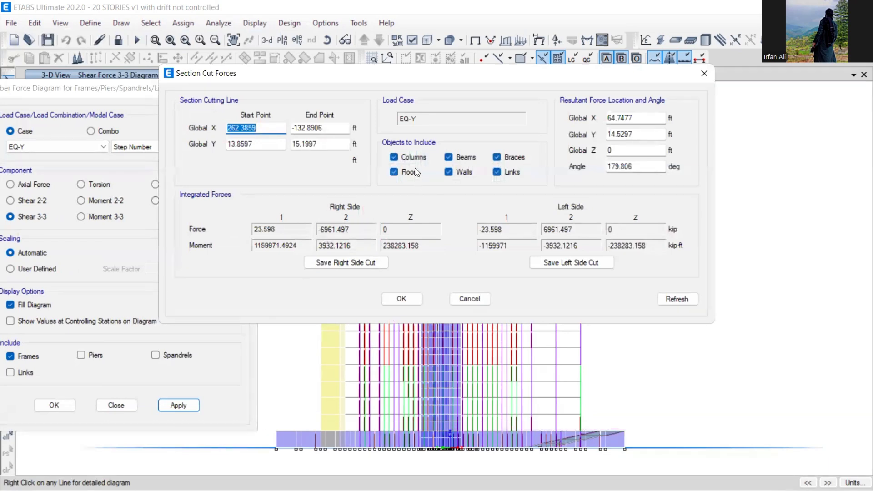
Recalculate the EQ-Y section cut forces with walls excluded and the other object types included.
click(450, 172)
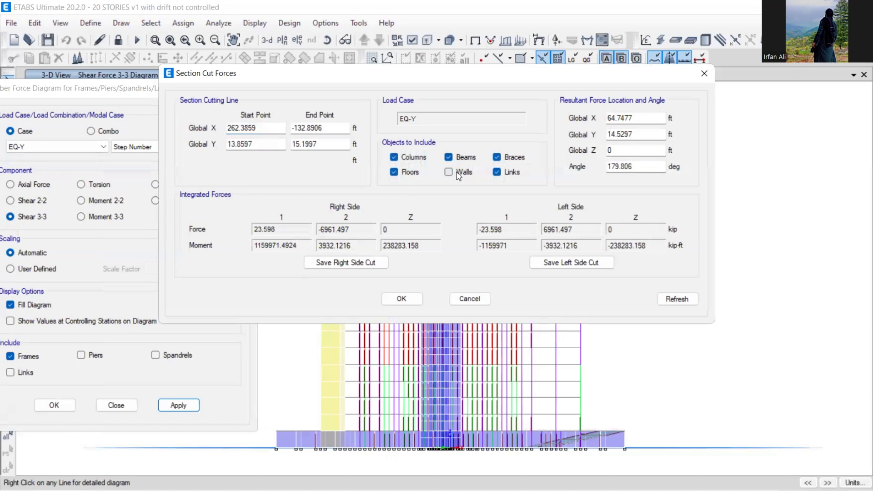
click(677, 299)
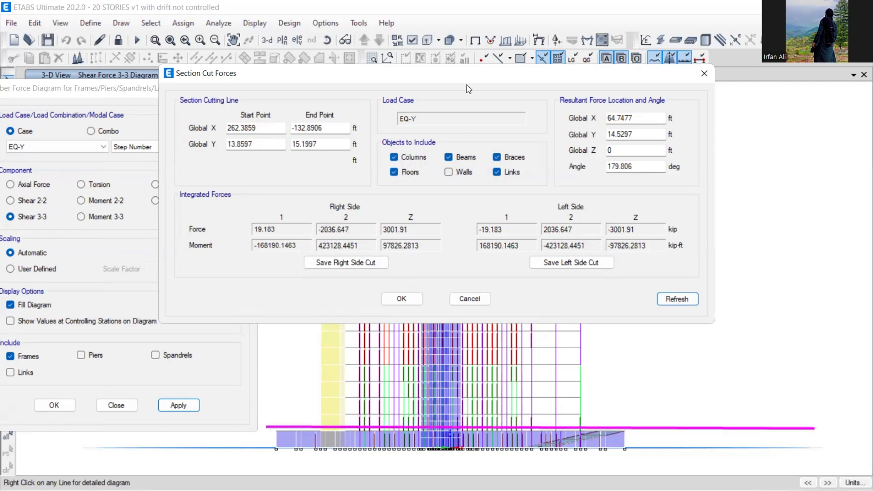
drag(414, 80, 481, 79)
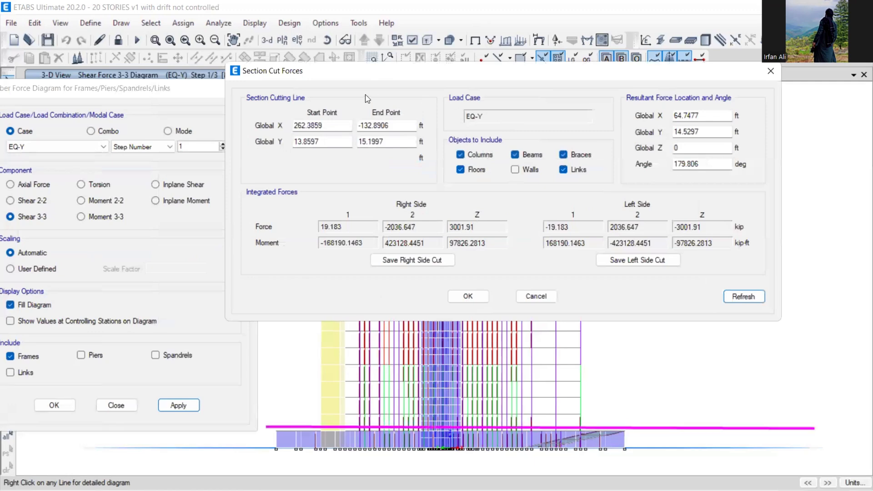
drag(446, 77, 407, 108)
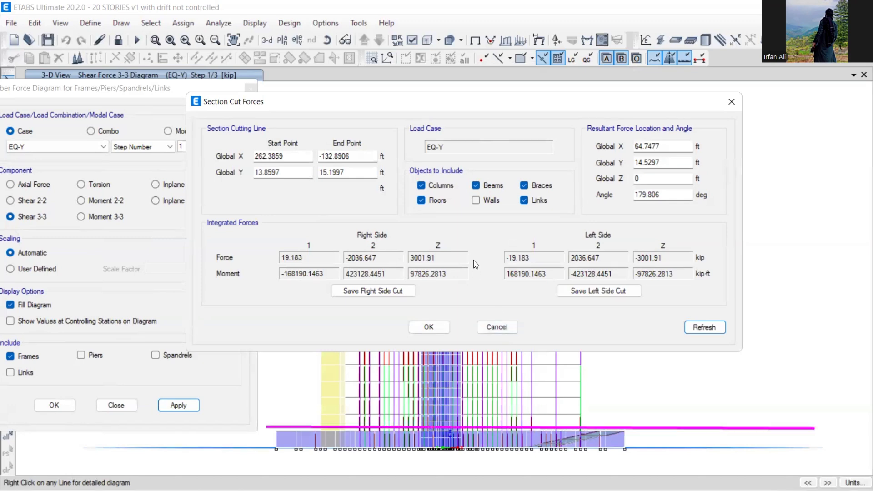
Recalculate the EQ-Y section cut forces with walls included and columns excluded.
click(475, 200)
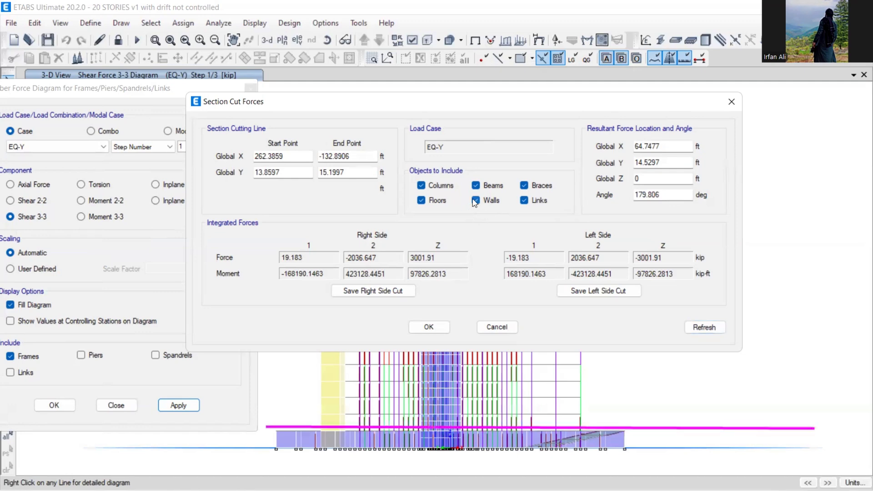
click(439, 187)
click(700, 329)
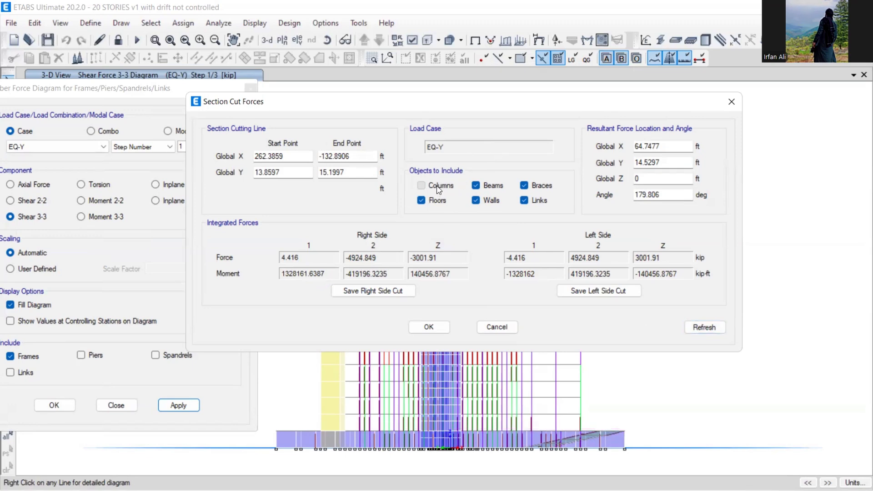
Include columns and exclude walls again in the EQ-Y section cut, recalculate the forces, and close the results.
click(439, 190)
click(473, 200)
click(701, 326)
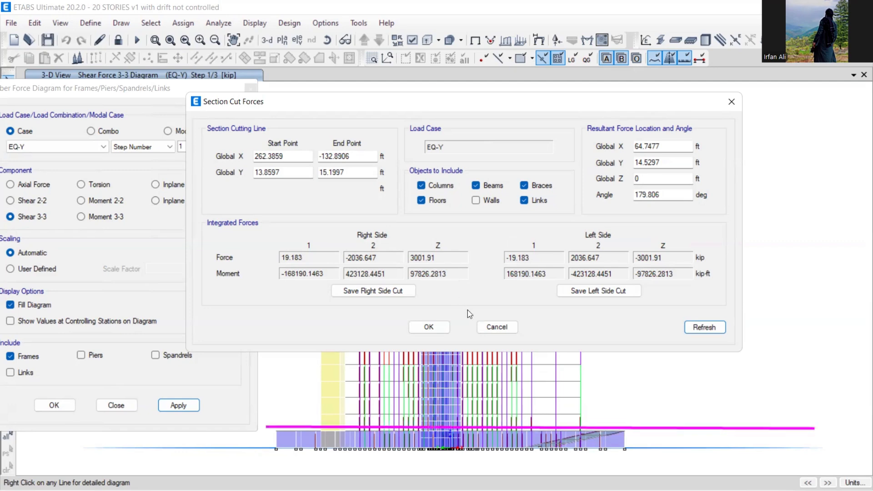
click(497, 327)
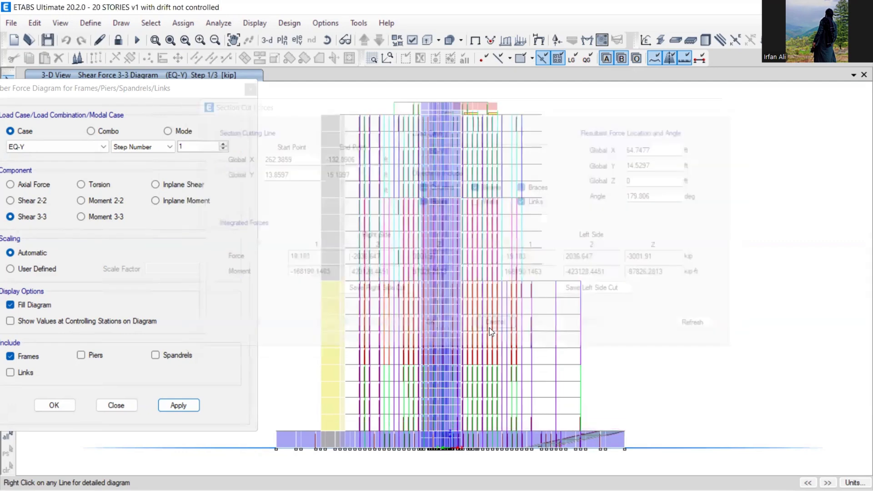
click(394, 374)
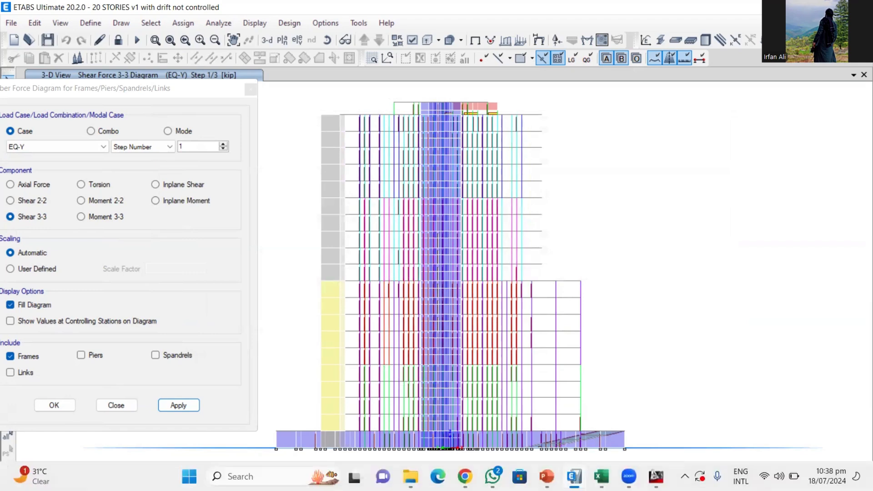
Switch to the PowerPoint presentation and review the X-direction total, column and wall forces on slide 17.
click(546, 476)
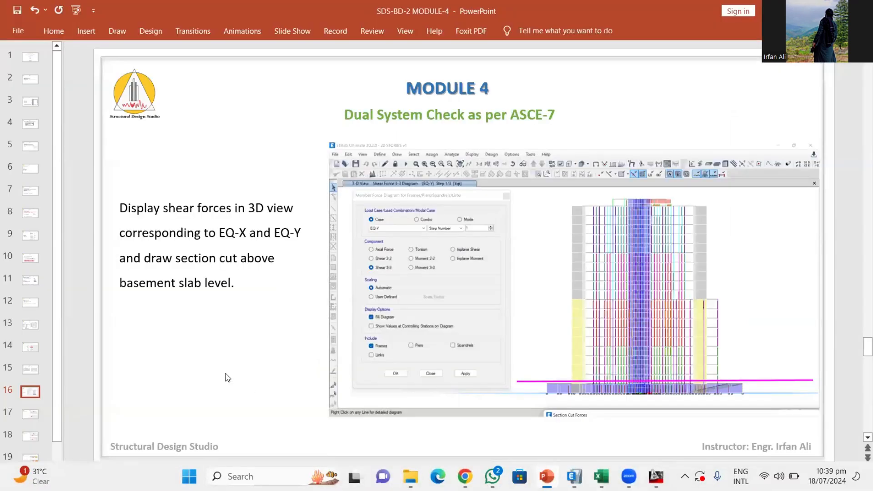
key(Page_Down)
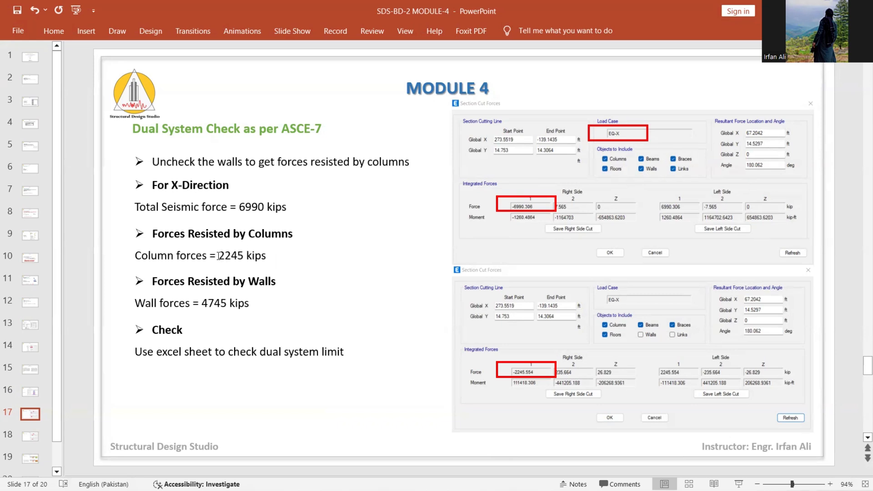
drag(219, 256, 266, 256)
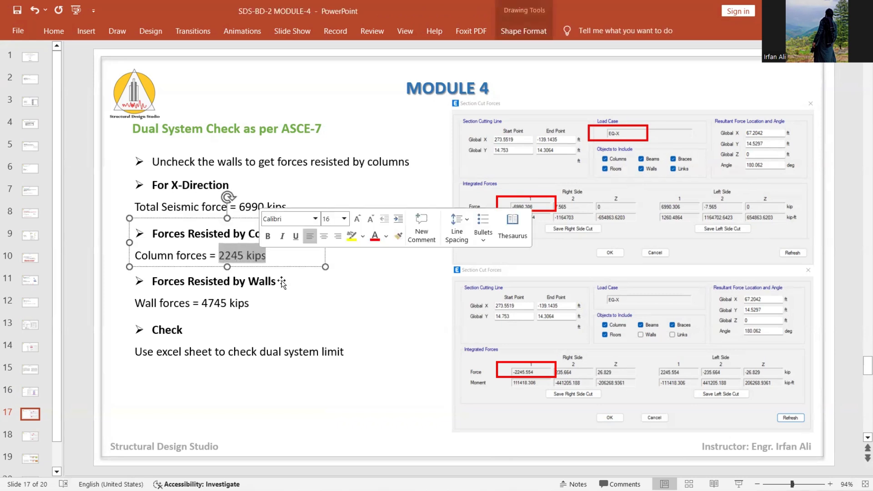
click(329, 308)
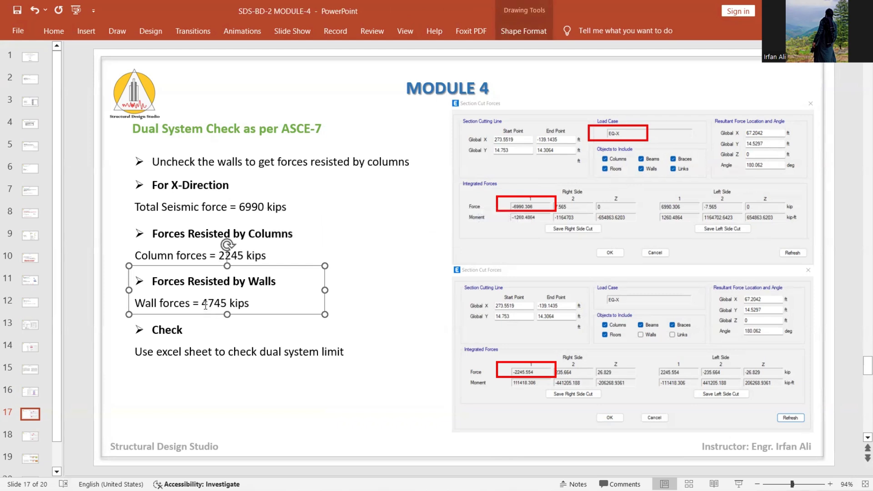
drag(204, 305, 249, 305)
click(262, 366)
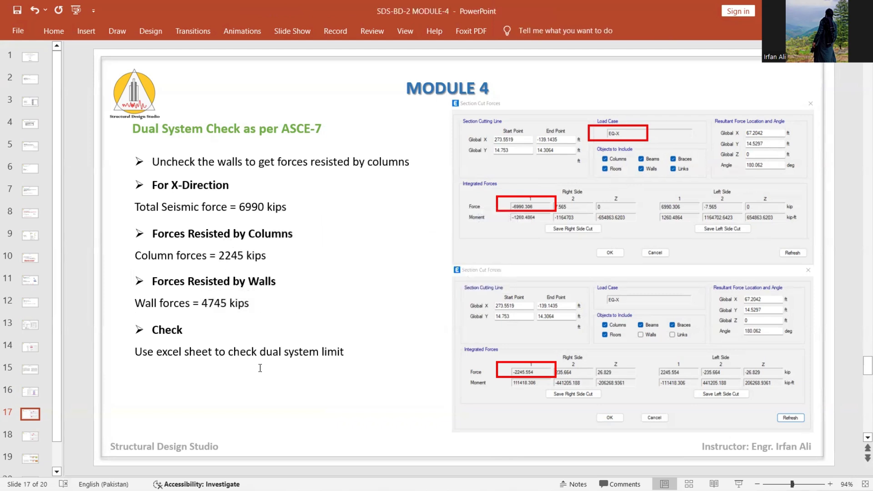
click(216, 304)
click(234, 257)
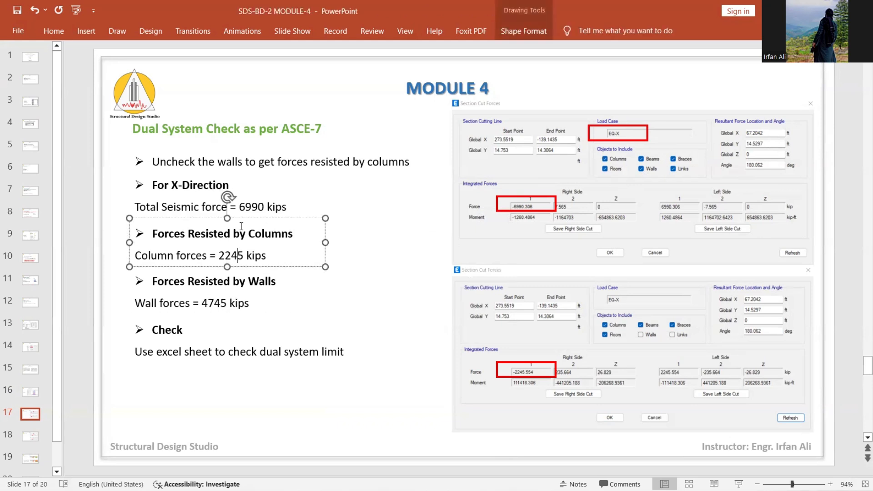
click(246, 209)
click(348, 433)
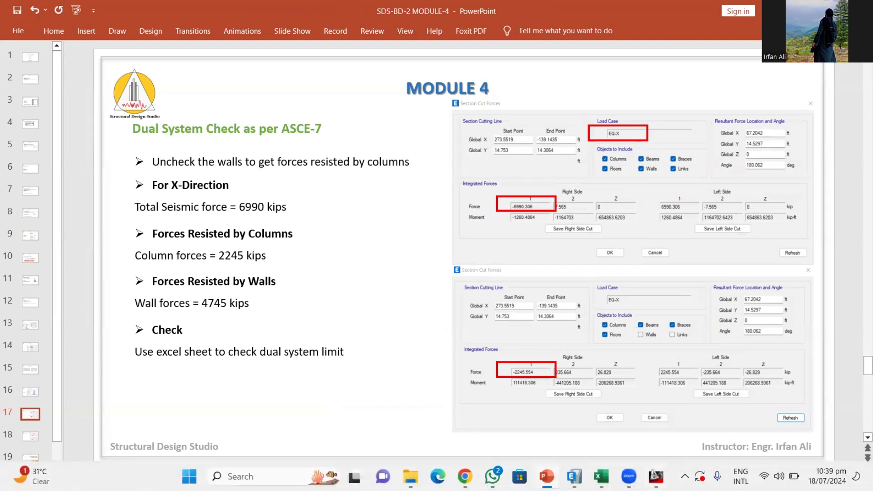
Switch to the dual system check workbook in Excel and set the total seismic force to 7000 kips.
click(601, 476)
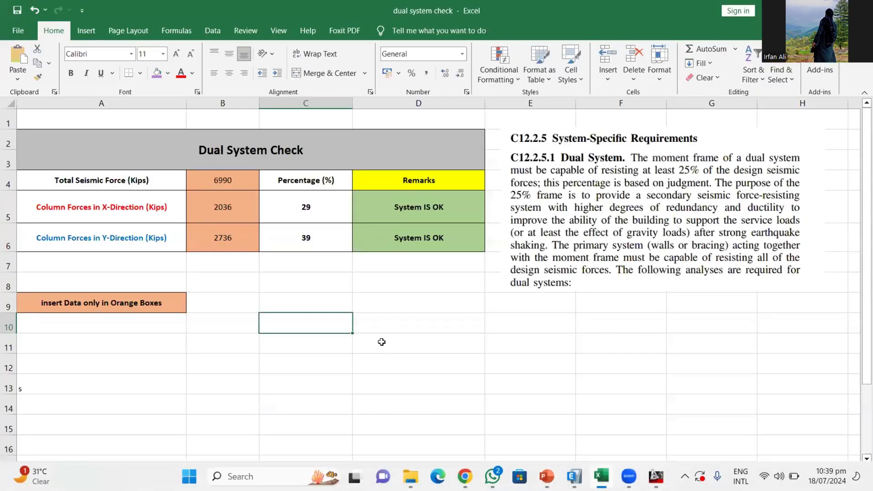
click(281, 290)
click(244, 182)
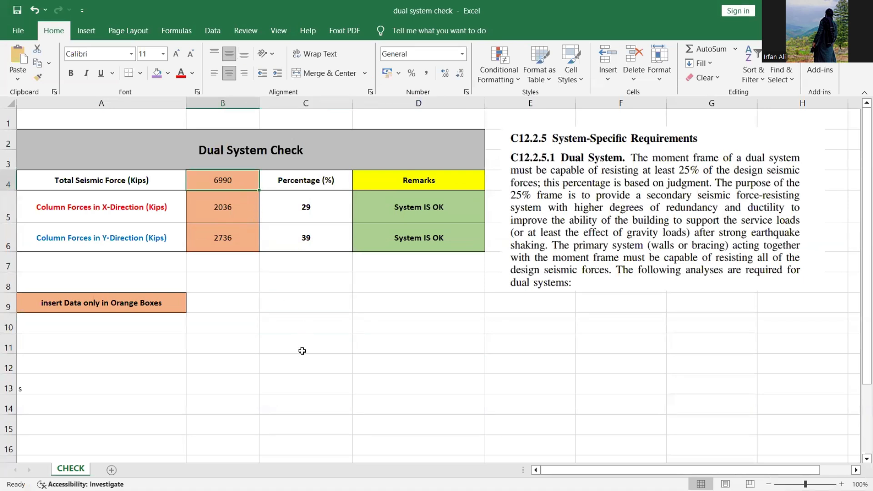
text(7000)
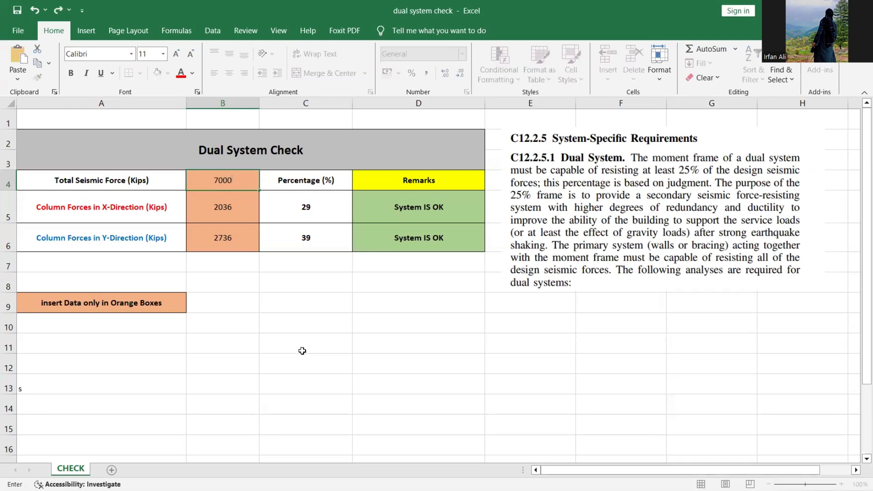
key(Return)
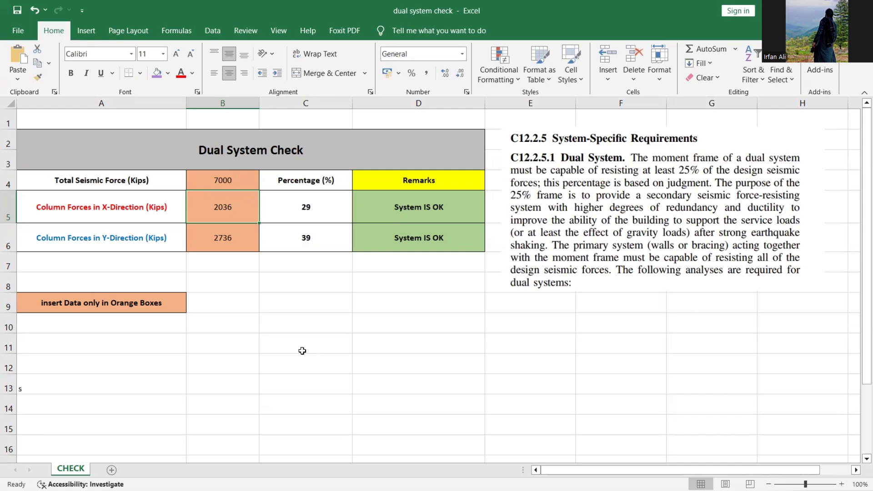
Enter trial column forces of 3000 kips in the X-direction and 2500 kips in the Y-direction, and check their percentages.
text(3000)
key(Return)
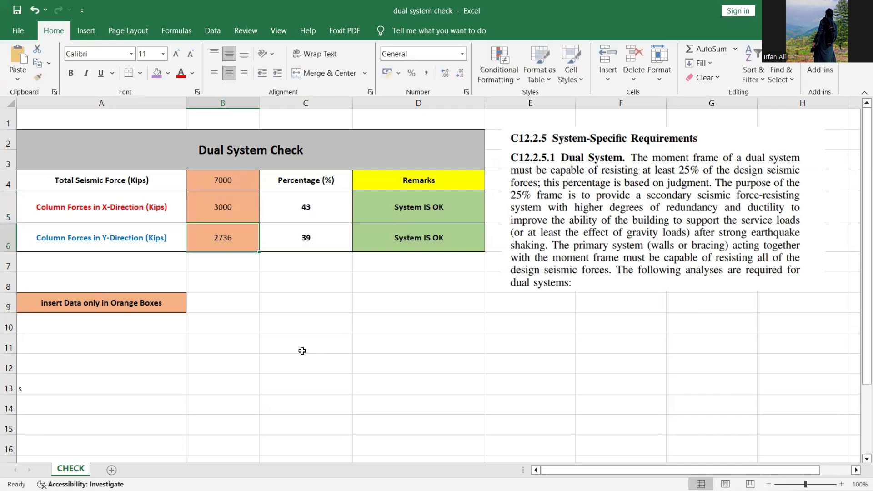
text(00)
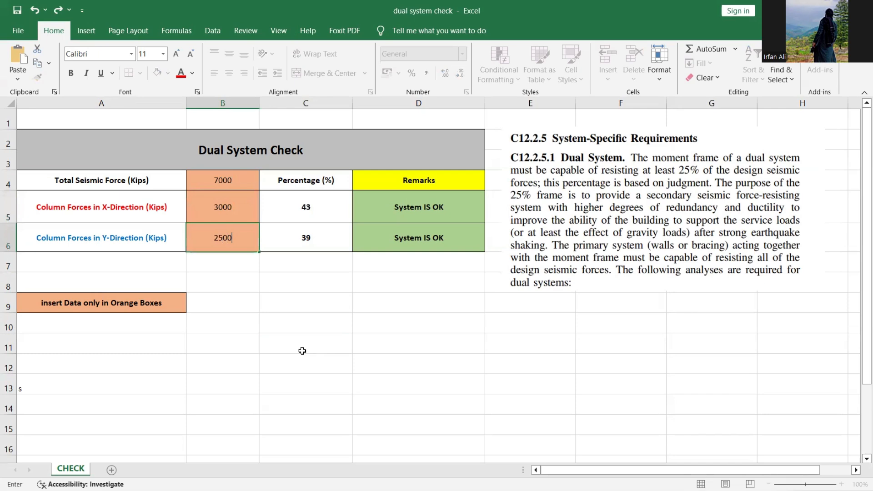
key(Return)
click(305, 203)
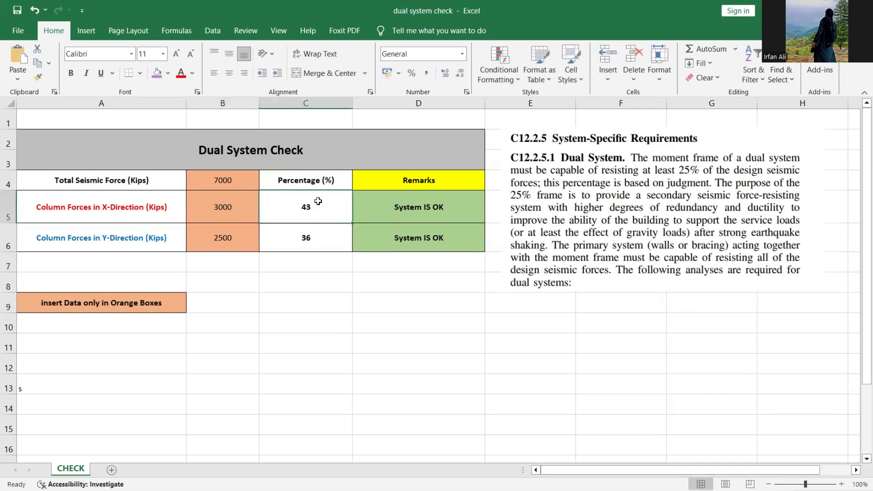
click(316, 240)
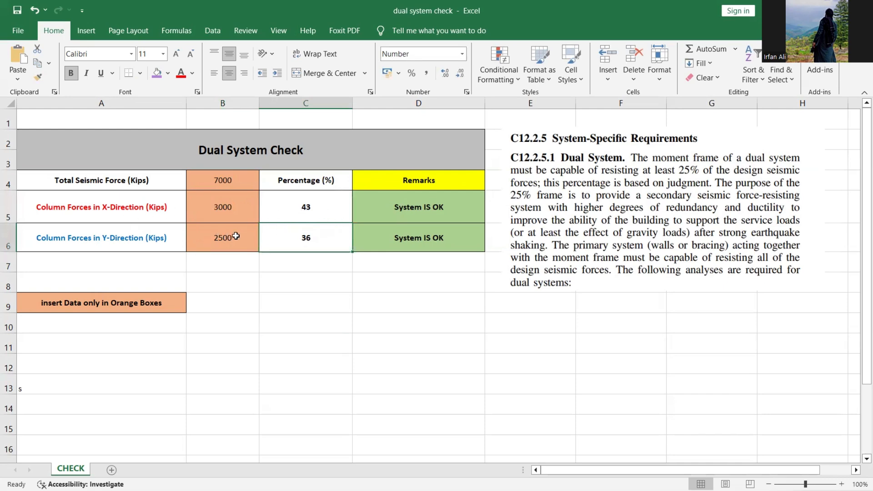
Set the column forces in the X-direction to 1000 kips.
click(243, 214)
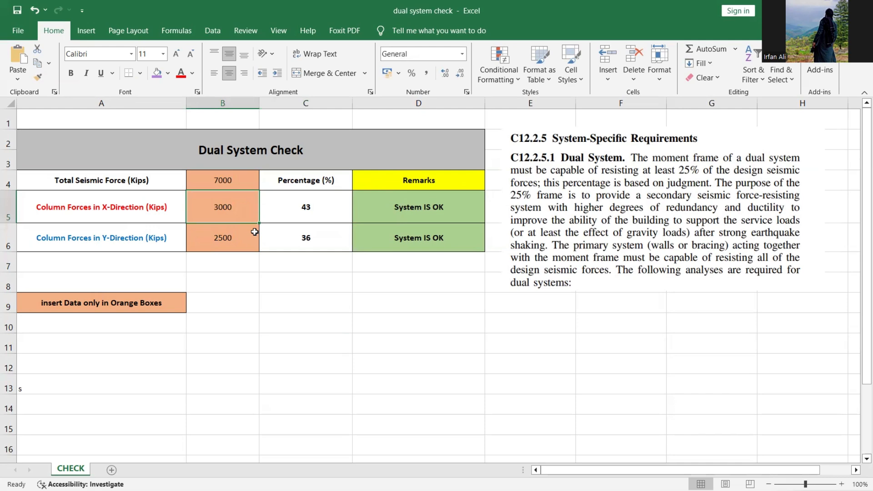
text(1000)
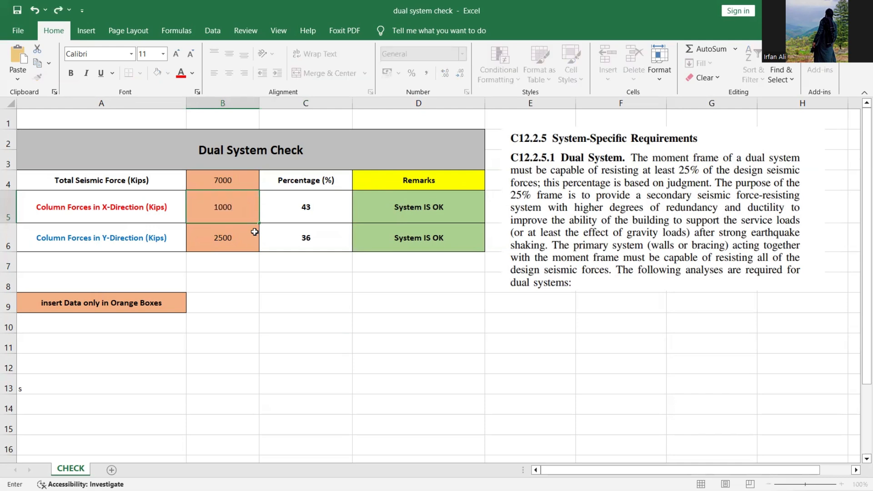
key(Return)
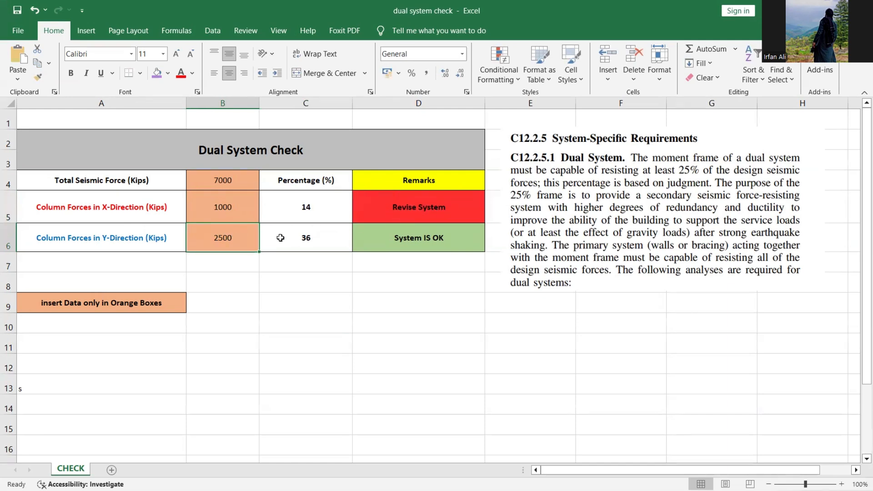
Set the column forces in the Y-direction to 500 kips and check the remark for that direction.
click(326, 276)
click(199, 239)
text(5)
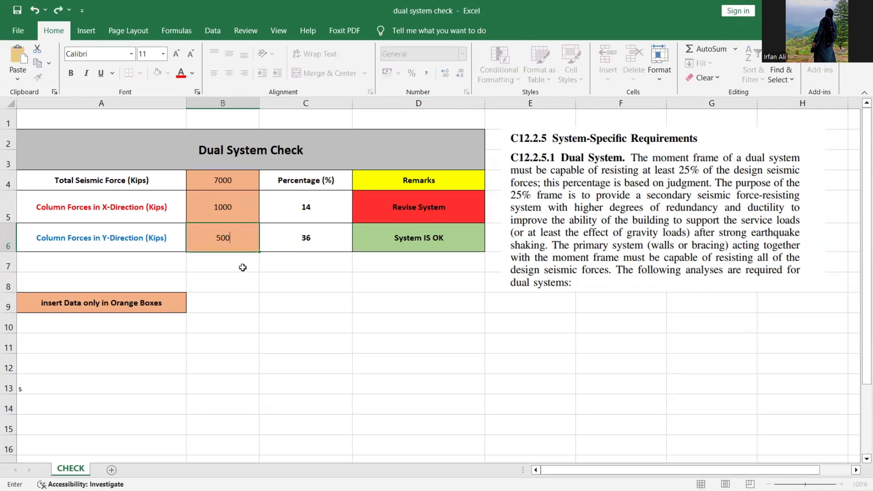
key(Return)
click(422, 249)
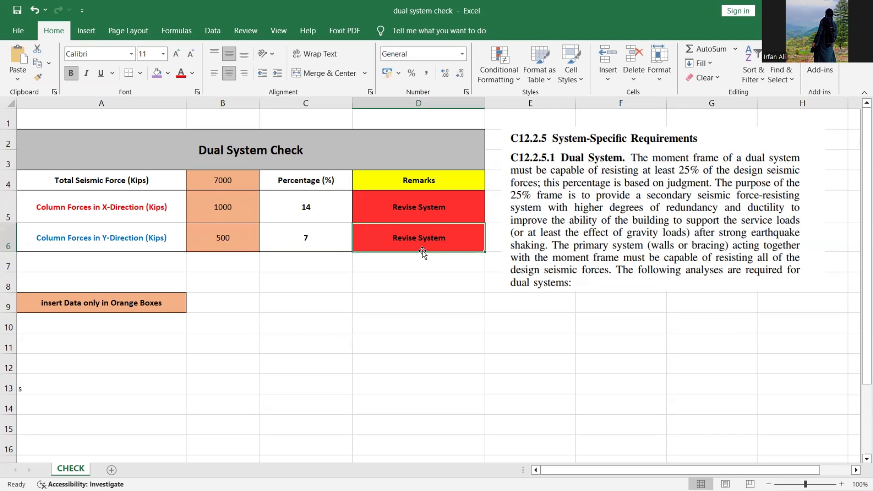
click(409, 295)
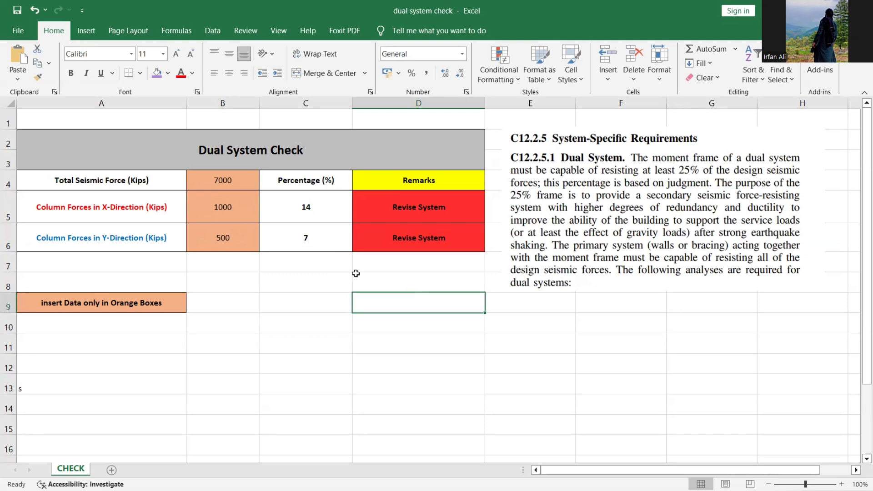
Switch back to the PowerPoint presentation and show the Y-direction dual system check on slide 18.
mouse_move(574, 489)
click(546, 476)
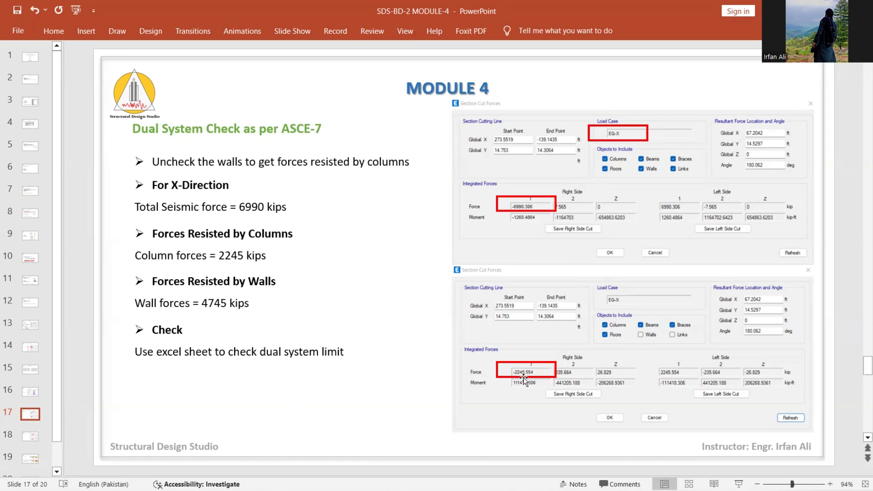
scroll(523, 376, down, 1)
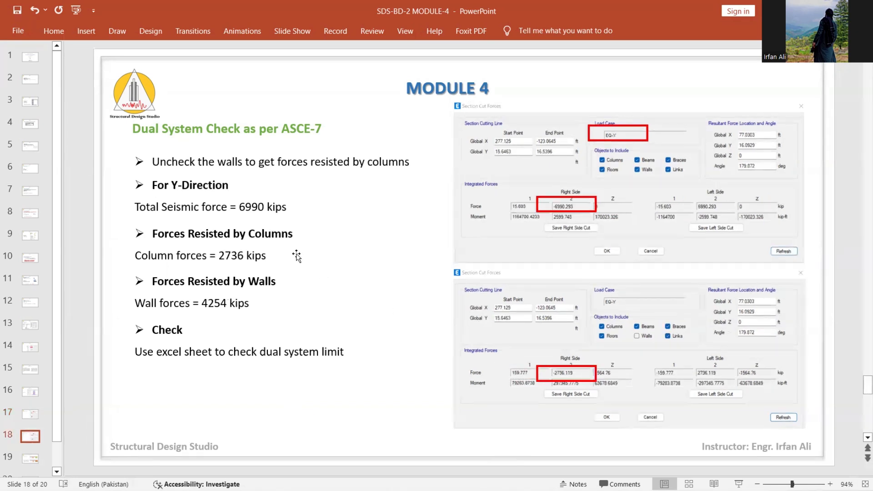